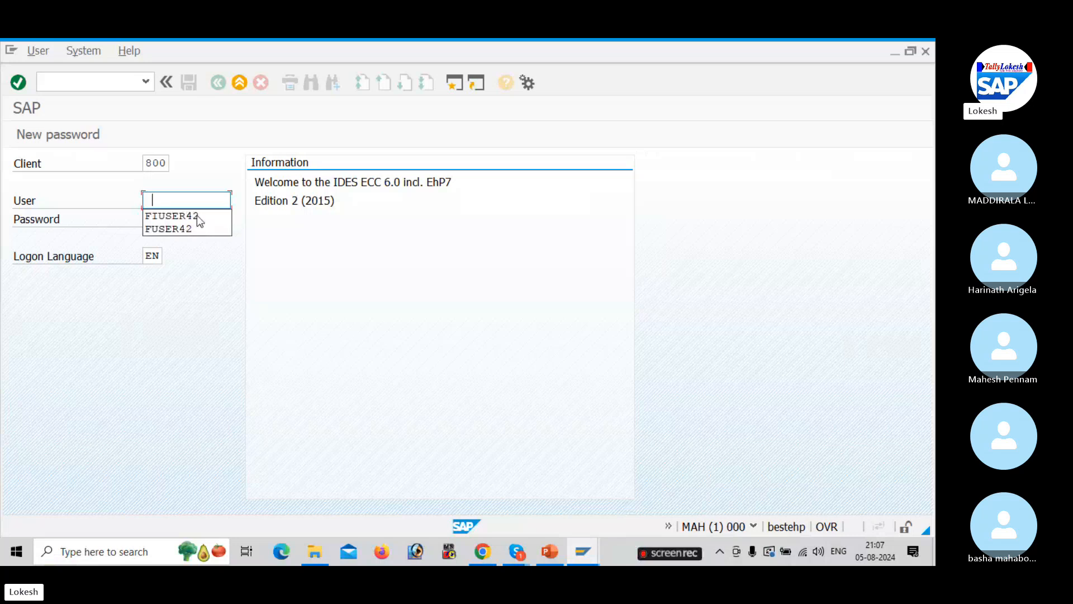
Step: Log on to client 800 with the FI user ID and the account password
{"action": "left_click", "coordinate": [197, 215]}
{"action": "key", "text": "Tab"}
{"action": "type", "text": "*"}
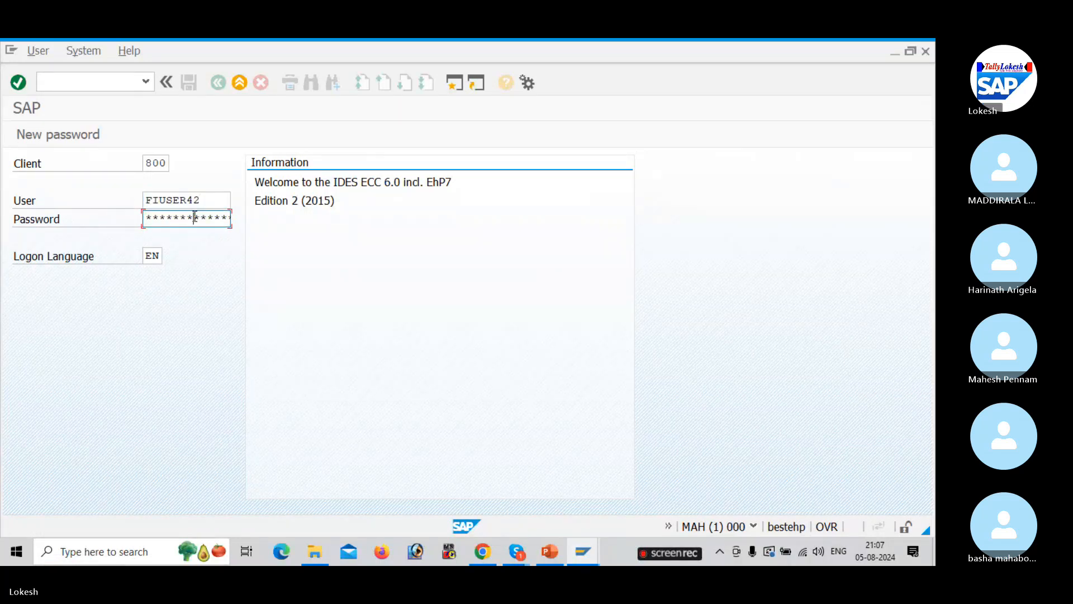
{"action": "key", "text": "Return"}
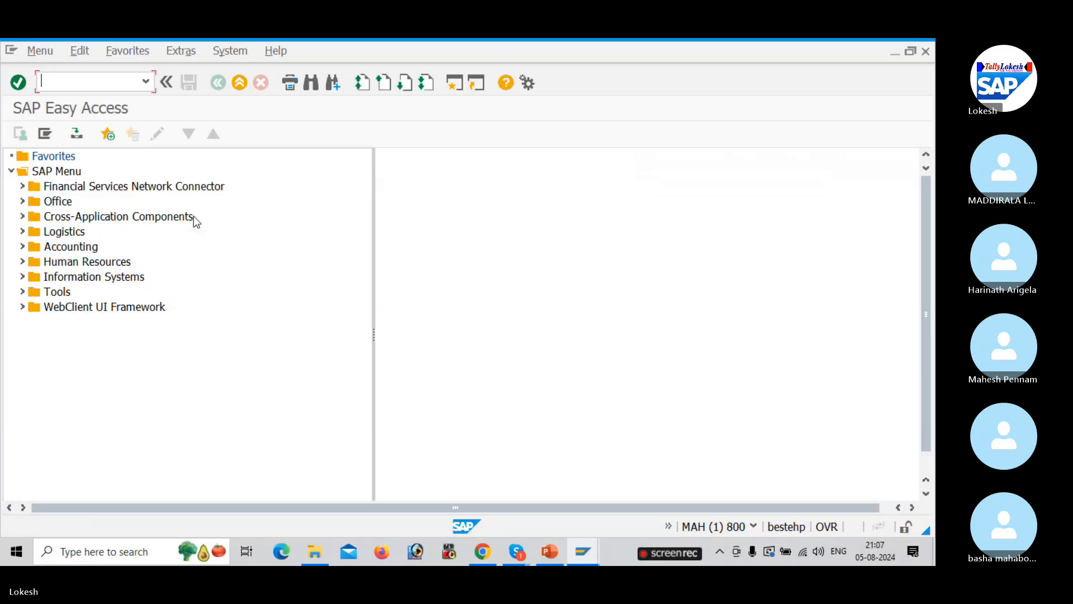
{"action": "key", "text": "alt+Tab"}
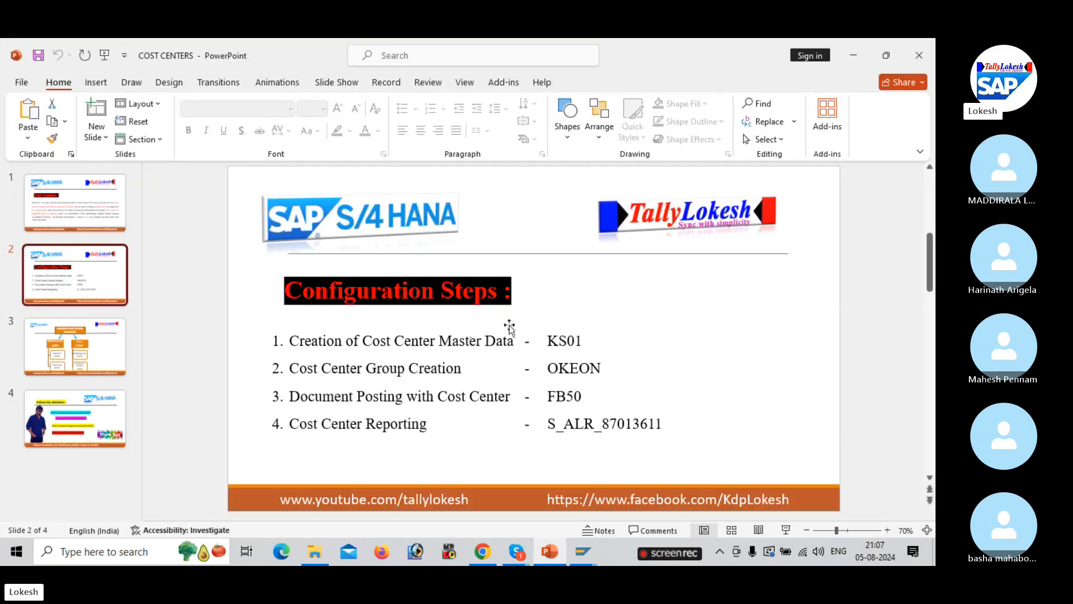
{"action": "key", "text": "alt+Tab"}
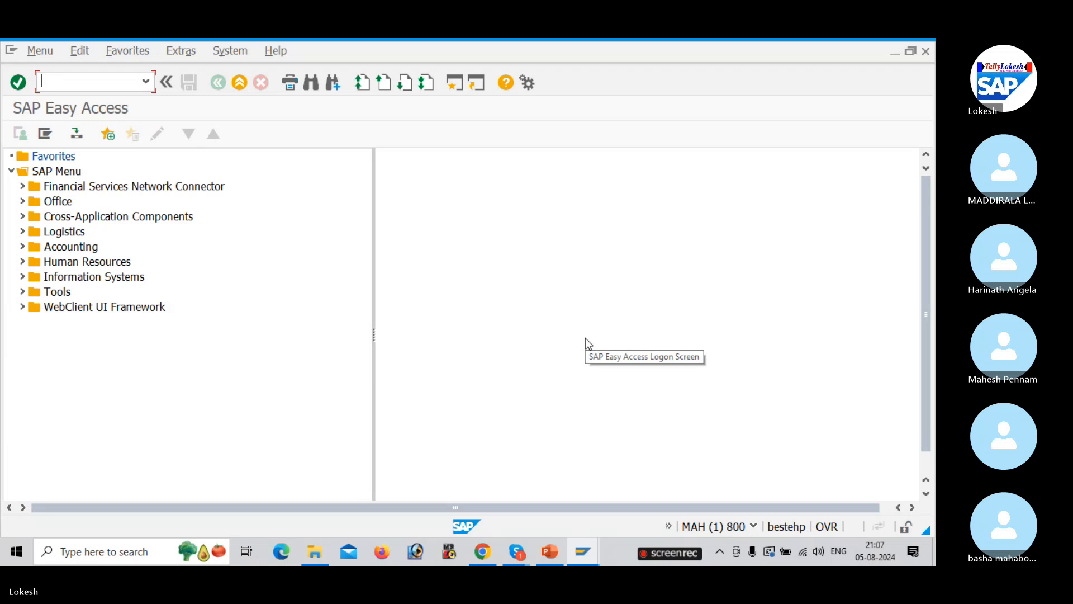
{"action": "type", "text": "KS01"}
{"action": "key", "text": "Return"}
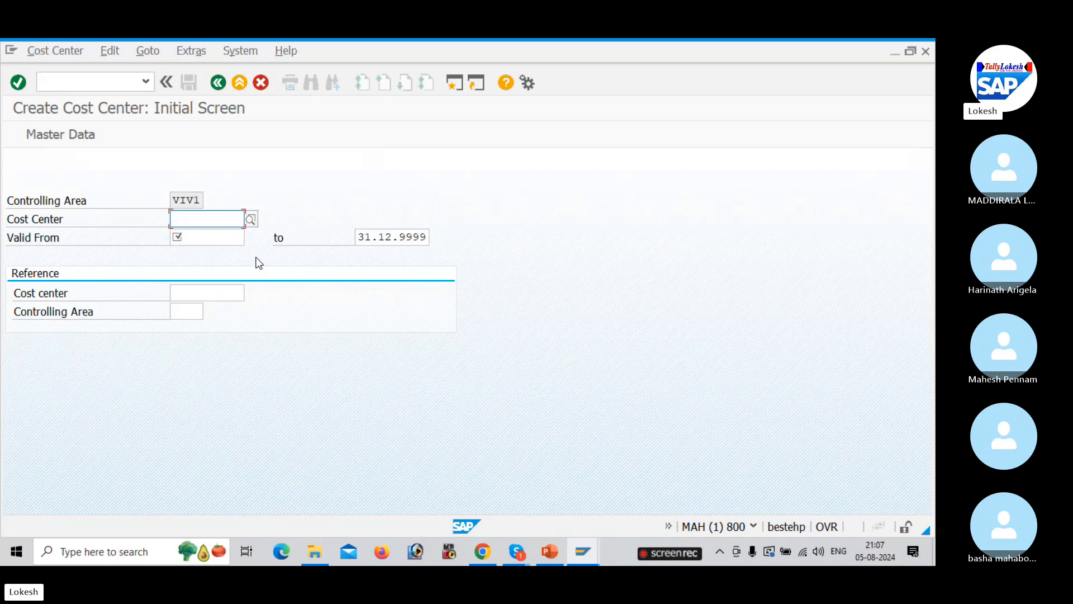
Step: Open central G/L account maintenance with transaction code /NFS00
{"action": "left_click", "coordinate": [104, 80]}
{"action": "type", "text": "/"}
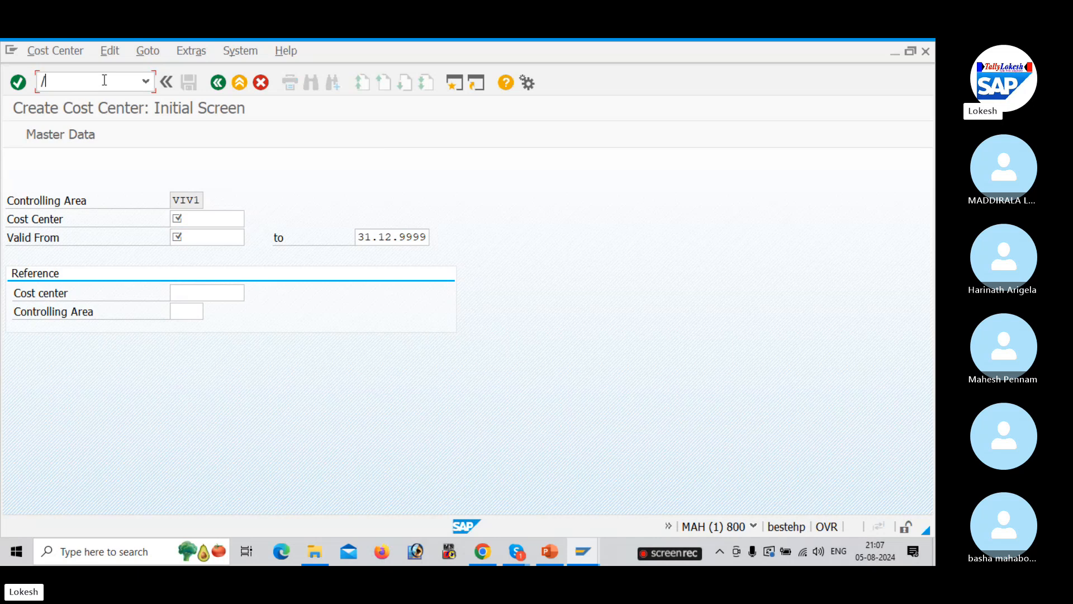
{"action": "type", "text": "NFS00"}
{"action": "key", "text": "Return"}
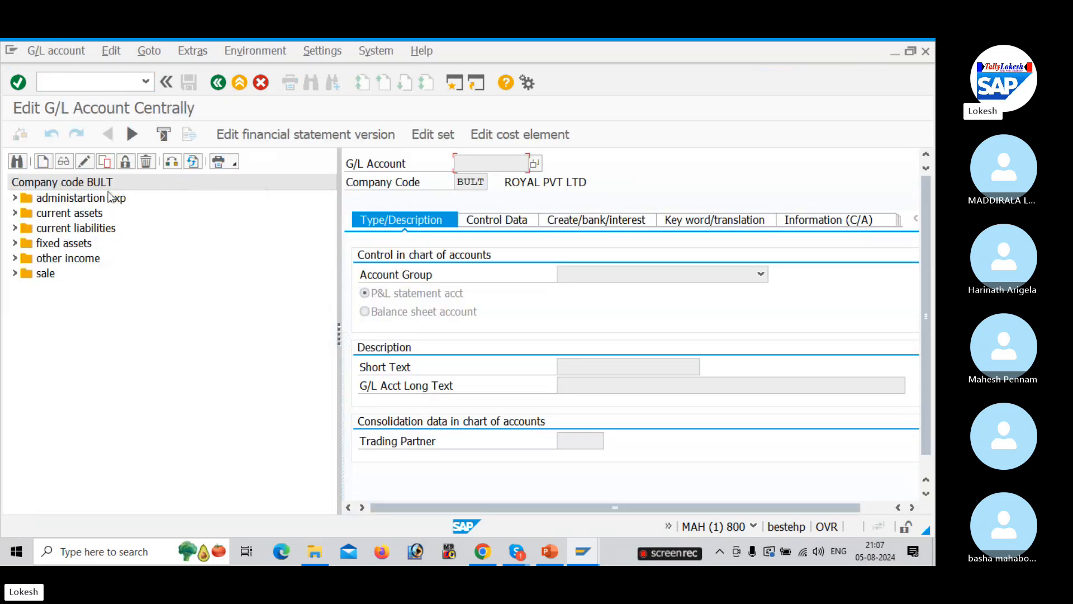
Step: Display G/L account 400001 Rent A/c from the administartion exp group and open its cost element for editing
{"action": "left_click", "coordinate": [15, 197]}
{"action": "left_click", "coordinate": [59, 217]}
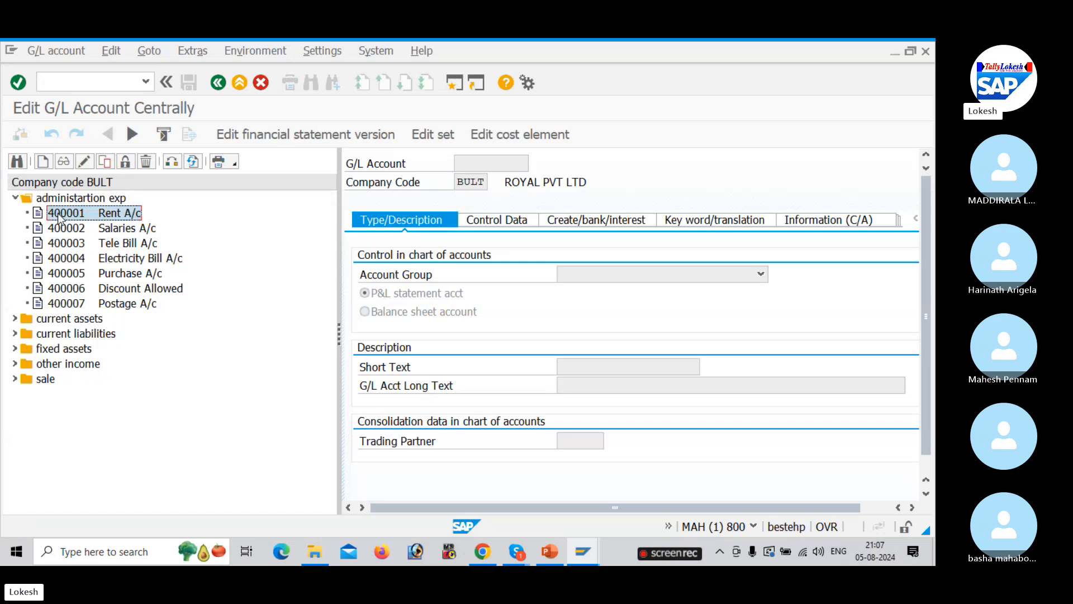
{"action": "left_click", "coordinate": [64, 164]}
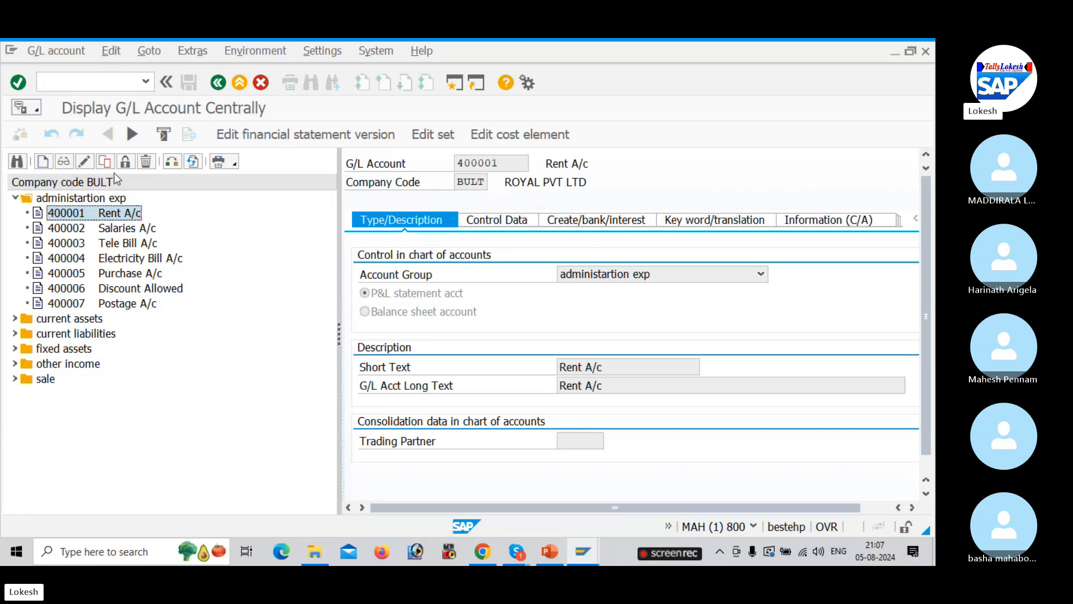
{"action": "left_click", "coordinate": [505, 135]}
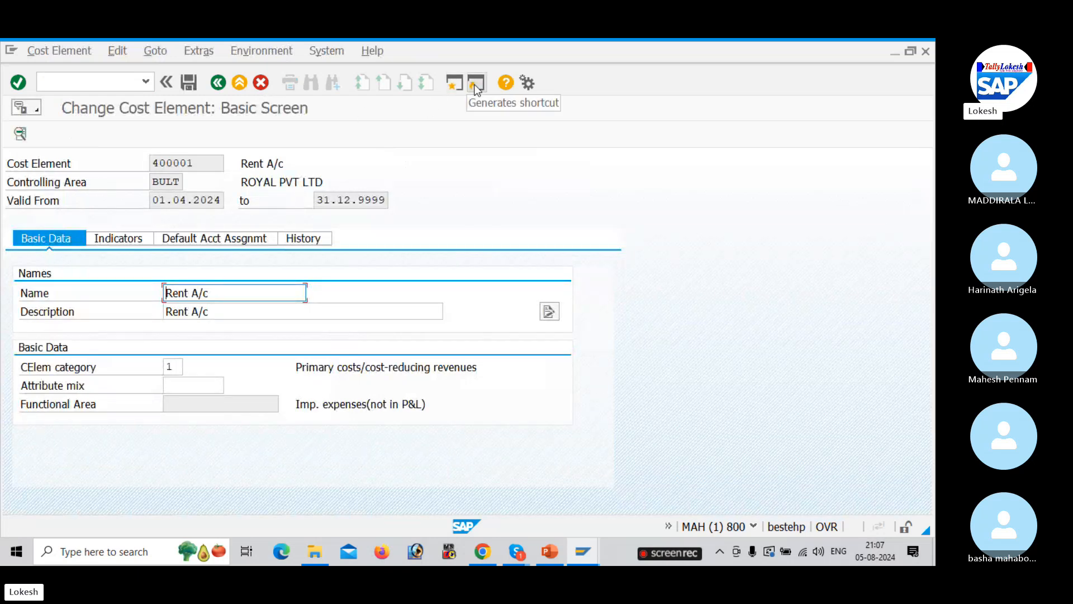
Step: Open a new SAP session and start cost center creation with transaction KS01
{"action": "left_click", "coordinate": [455, 85]}
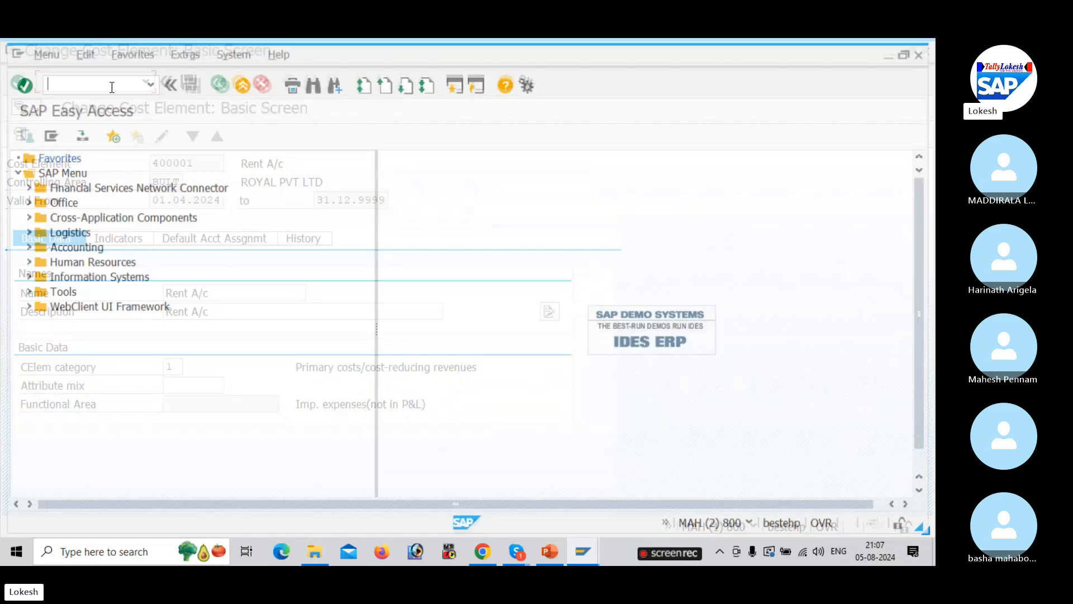
{"action": "type", "text": "KS01"}
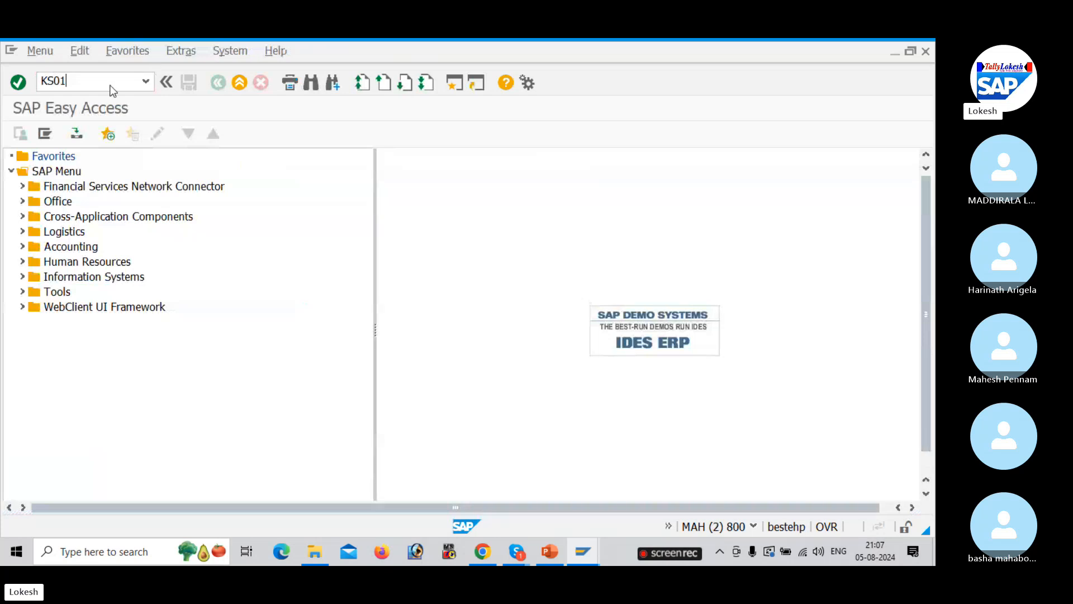
{"action": "key", "text": "Return"}
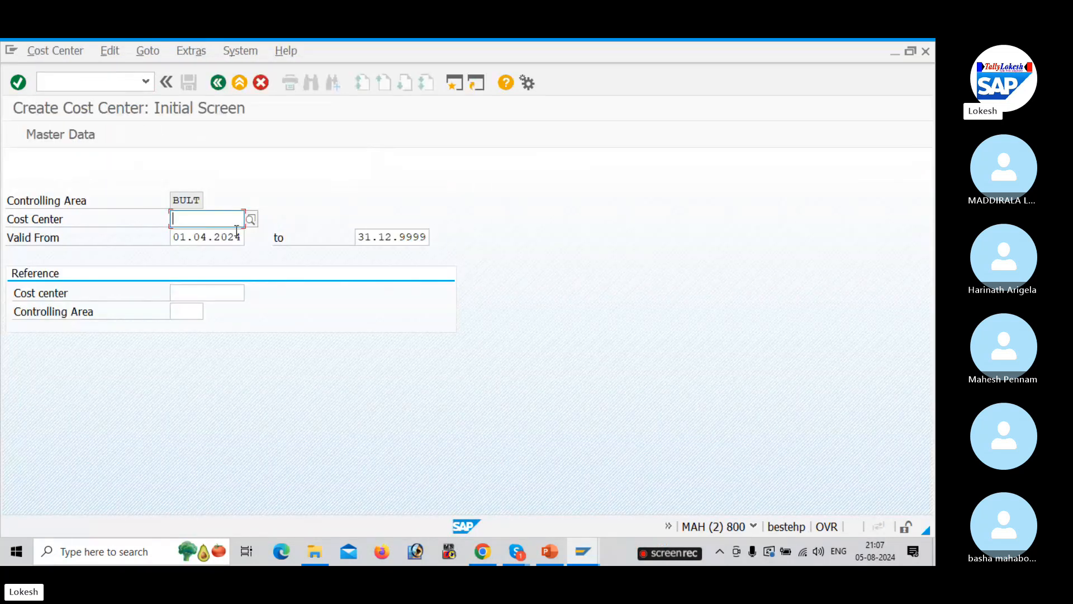
Step: Review the company cost center hierarchy slide in PowerPoint, then return to the SAP cost center creation session
{"action": "key", "text": "alt+Tab"}
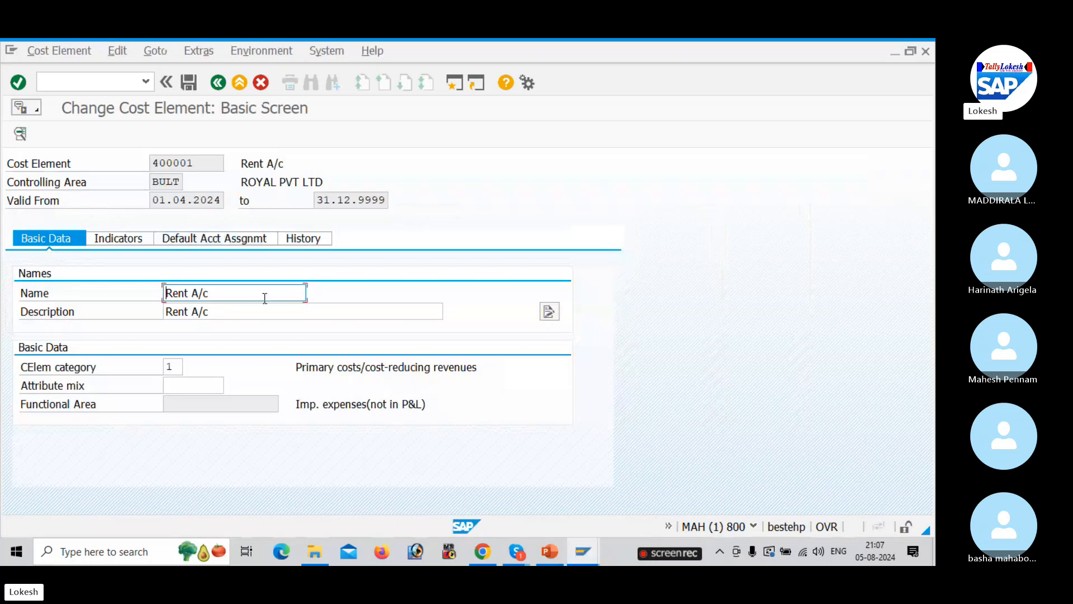
{"action": "key", "text": "alt+Tab"}
{"action": "key", "text": "alt+Tab"}
{"action": "key", "text": "Page_Down"}
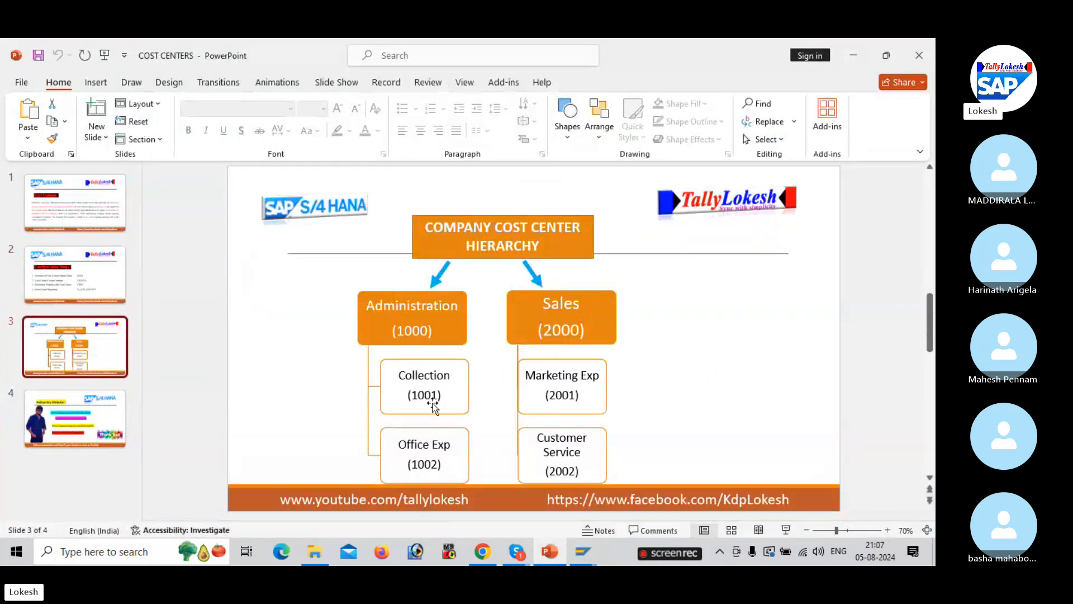
{"action": "key", "text": "alt+Tab"}
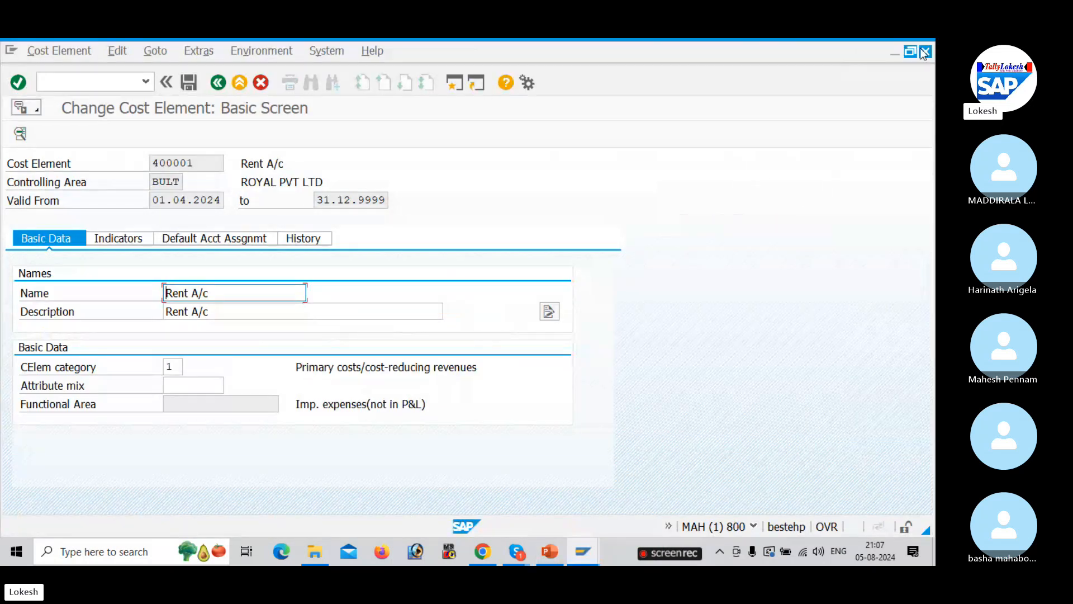
{"action": "key", "text": "alt+Tab"}
{"action": "key", "text": "alt+Tab"}
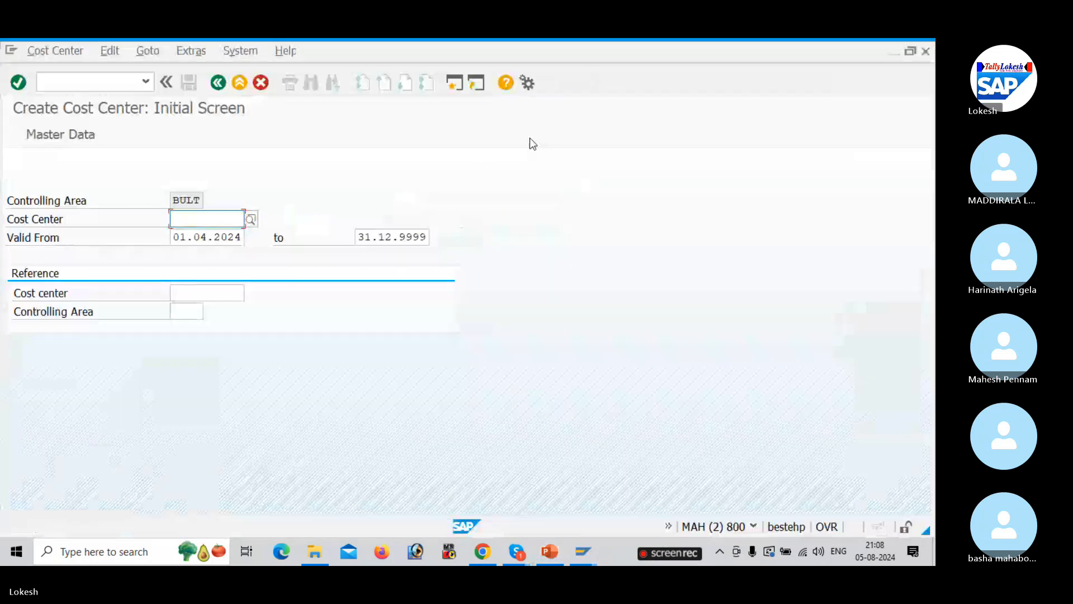
Step: Enter cost center 1001 in controlling area BULT and open its master data
{"action": "left_click", "coordinate": [209, 218]}
{"action": "left_click", "coordinate": [209, 247]}
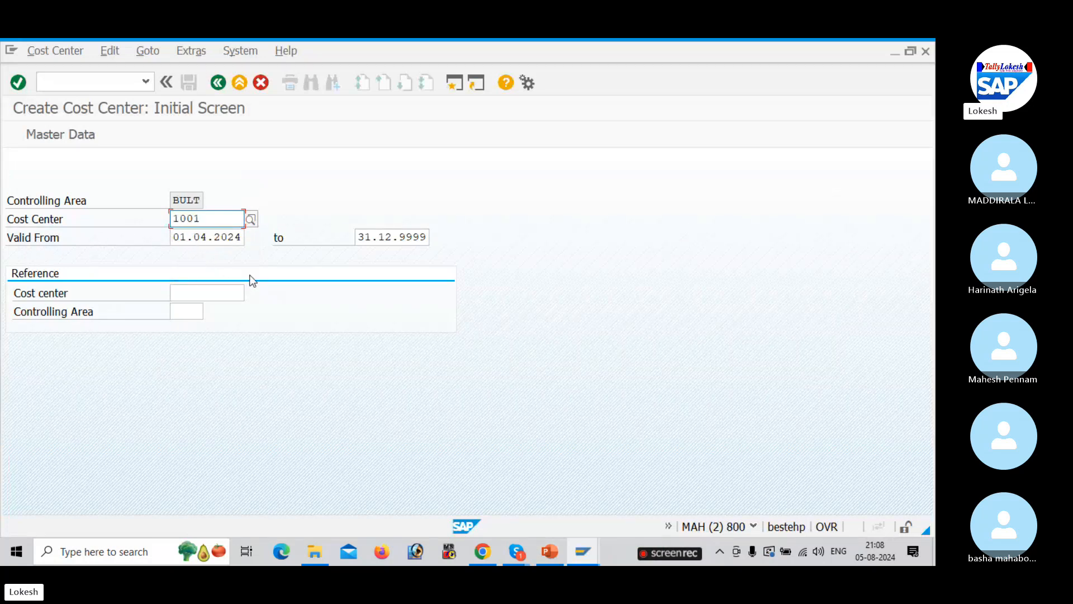
{"action": "left_click", "coordinate": [57, 136]}
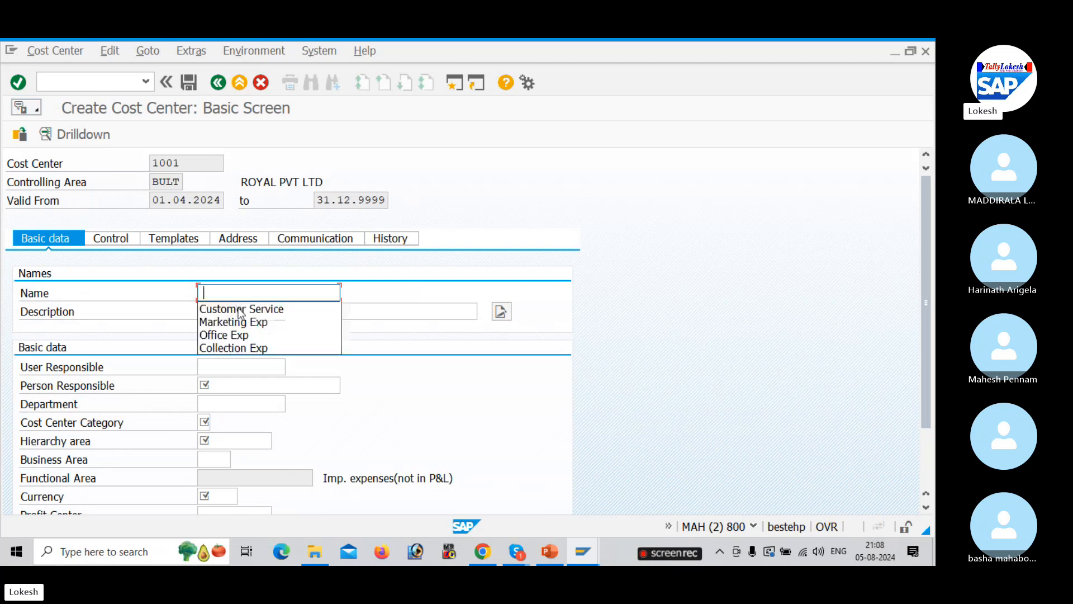
Step: Set both the name and the description of cost center 1001 to Collection Exp
{"action": "left_click", "coordinate": [243, 348]}
{"action": "left_click", "coordinate": [216, 310]}
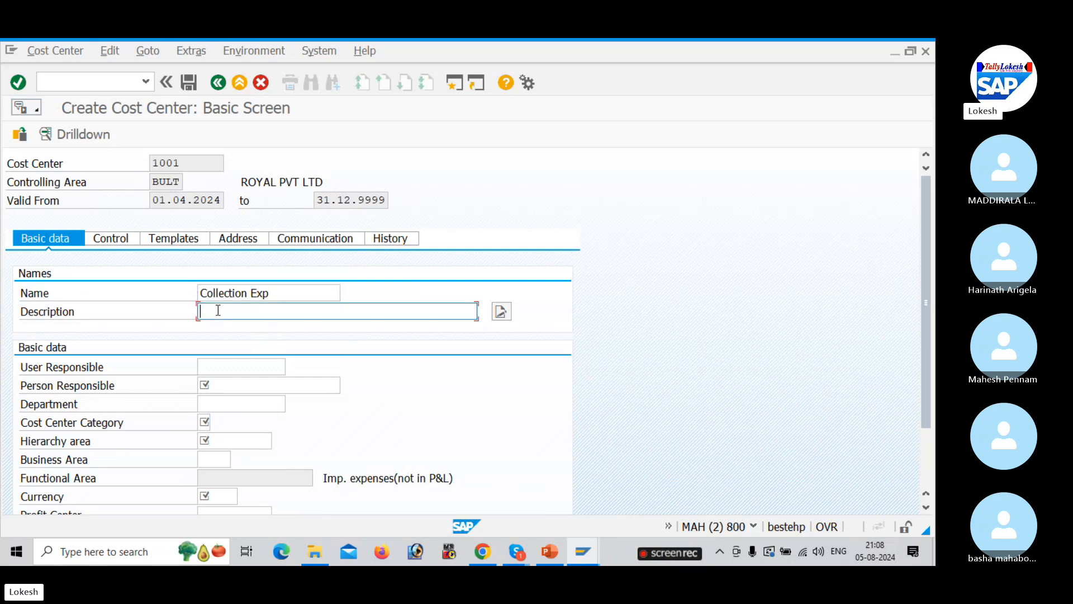
{"action": "left_click", "coordinate": [236, 366]}
Step: Fill in the person responsible and set the department to Admin
{"action": "left_click", "coordinate": [226, 387]}
{"action": "left_click", "coordinate": [221, 379]}
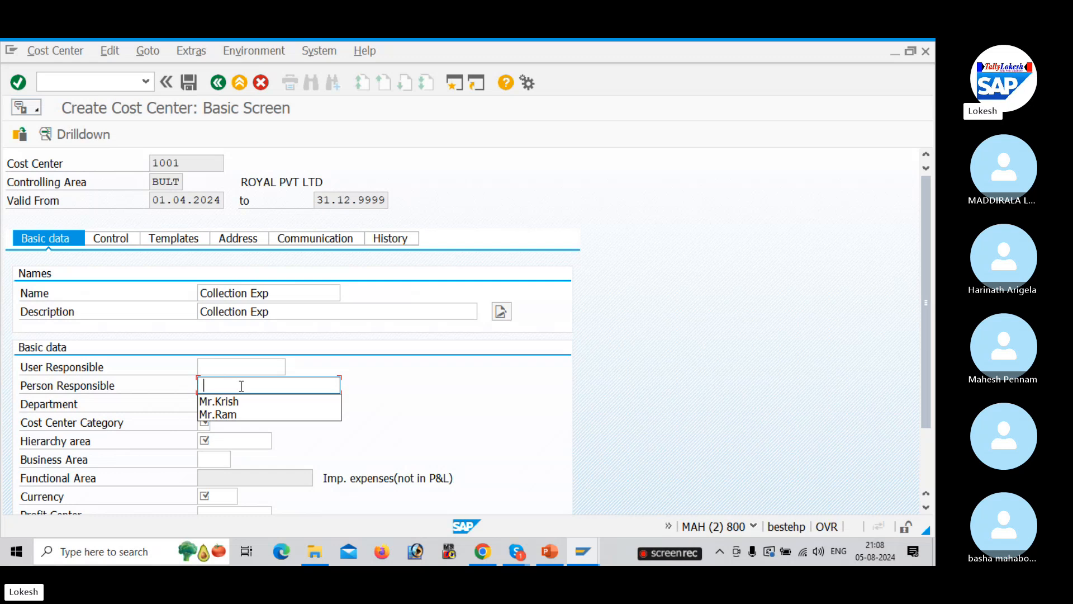
{"action": "left_click", "coordinate": [243, 400]}
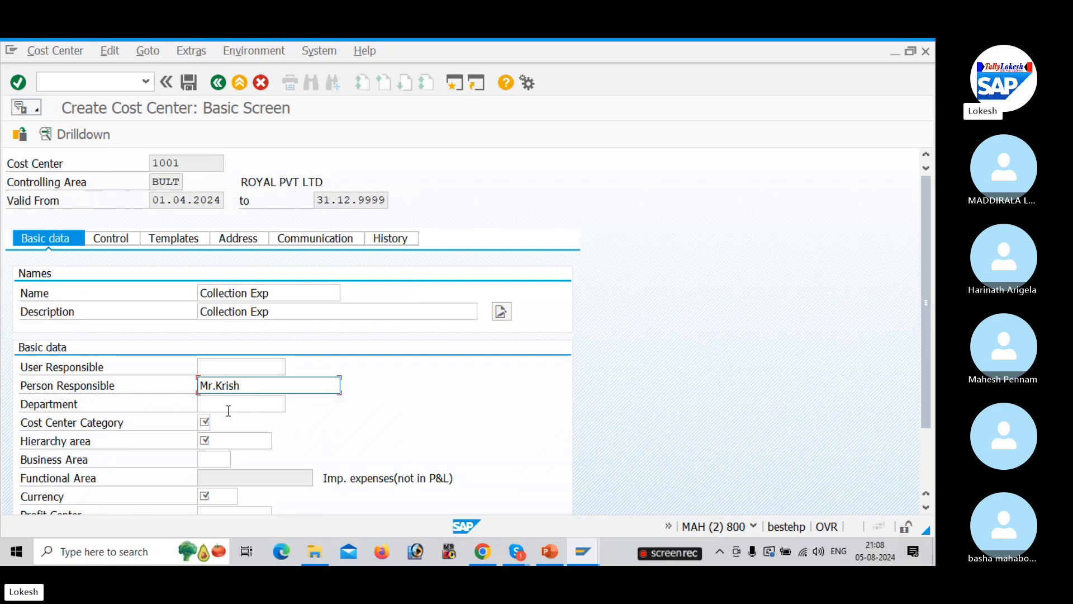
{"action": "left_click", "coordinate": [218, 404]}
{"action": "left_click", "coordinate": [217, 404]}
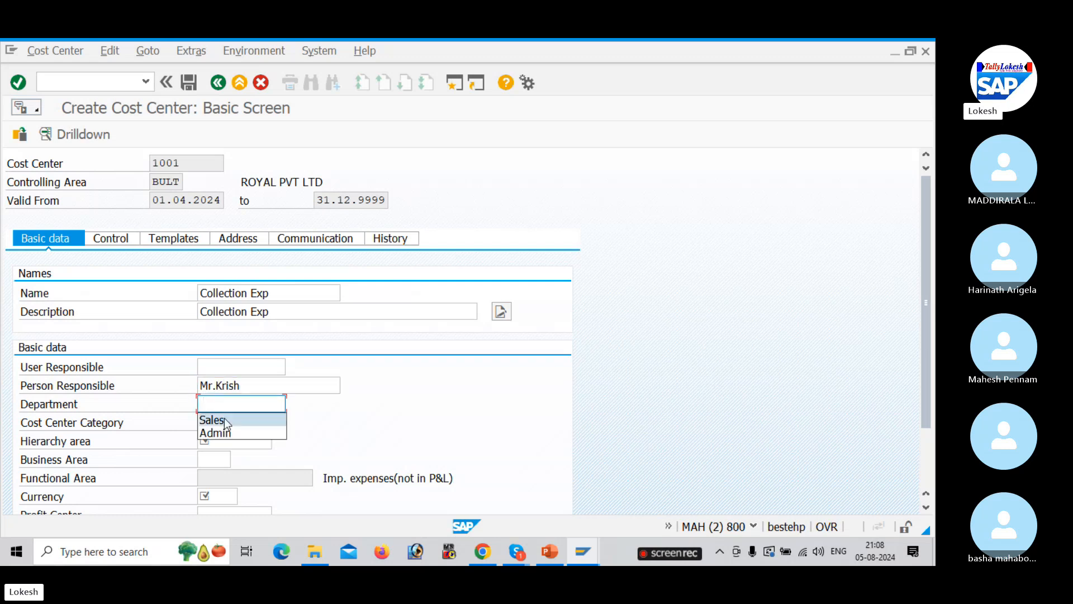
{"action": "left_click", "coordinate": [226, 432]}
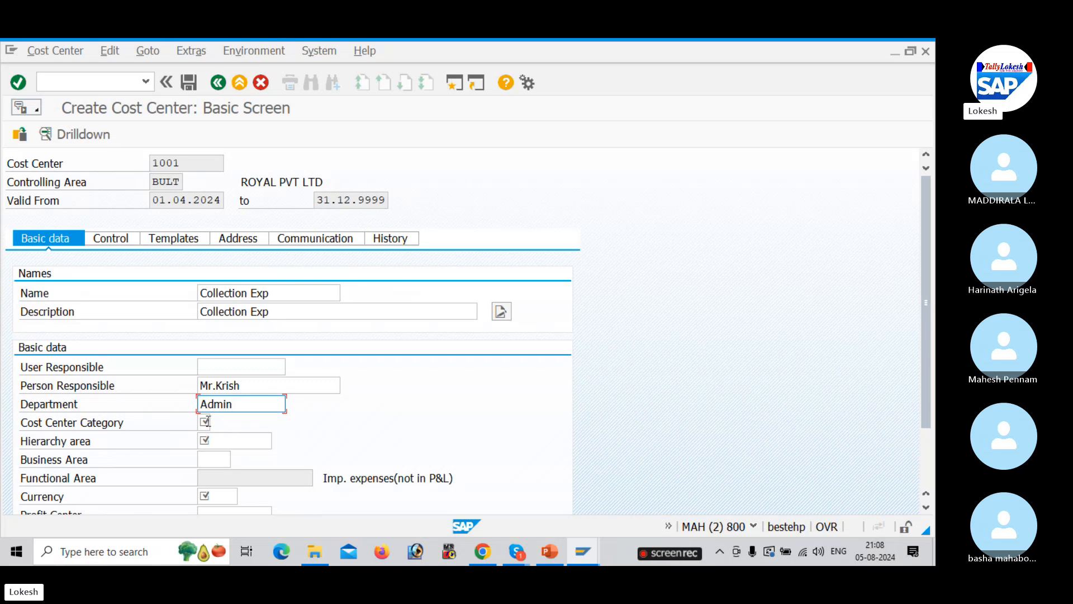
Step: Set the cost center category to 4 (Administration) and the hierarchy area to CCSH_BULT
{"action": "left_click", "coordinate": [205, 422]}
{"action": "left_click", "coordinate": [214, 423]}
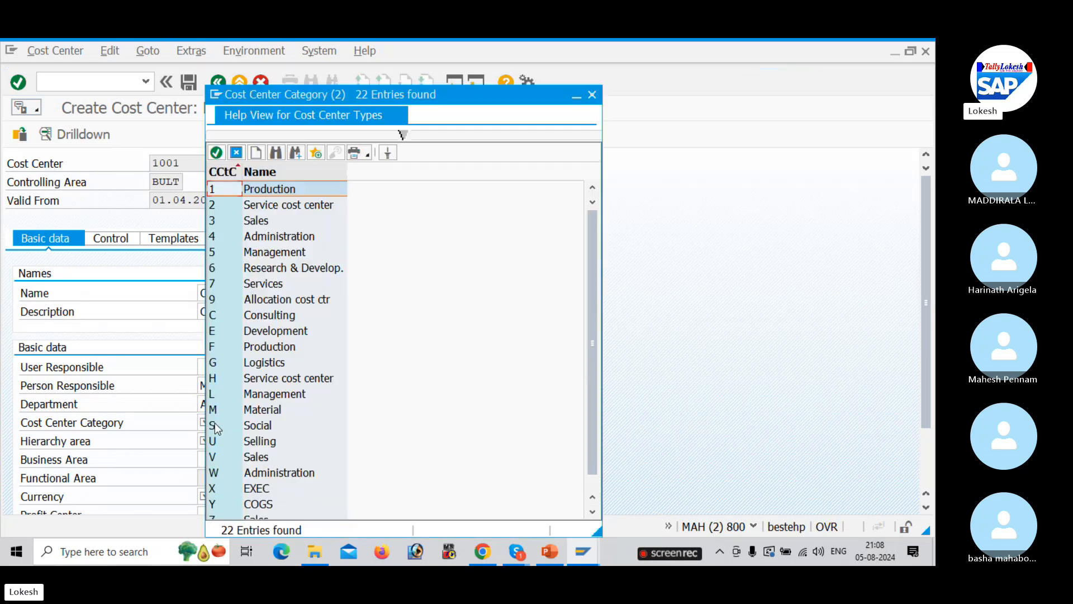
{"action": "left_click", "coordinate": [263, 239]}
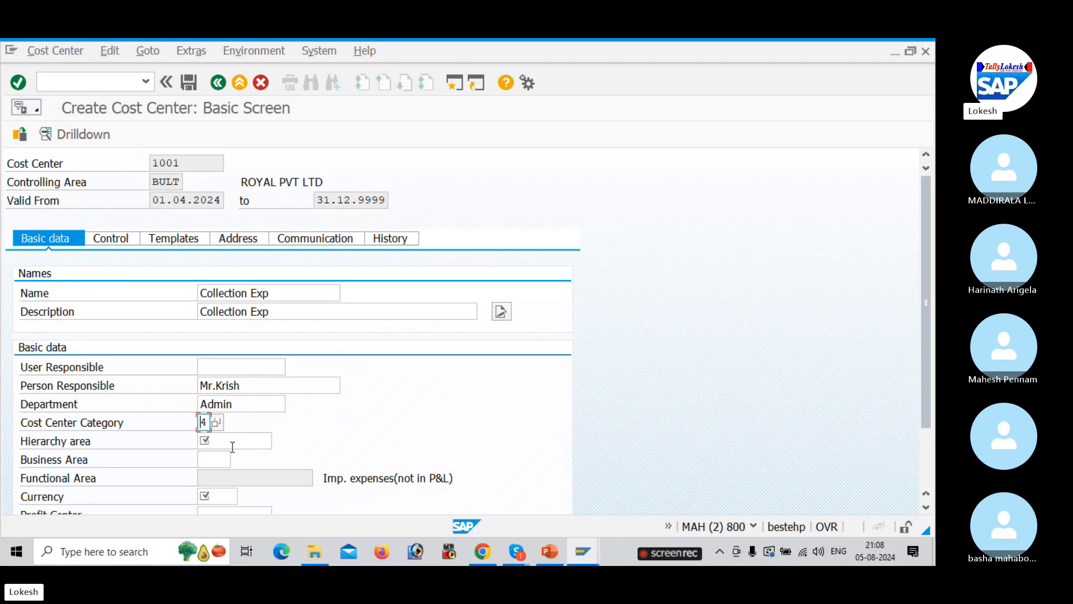
{"action": "left_click", "coordinate": [232, 442]}
{"action": "left_click", "coordinate": [278, 440]}
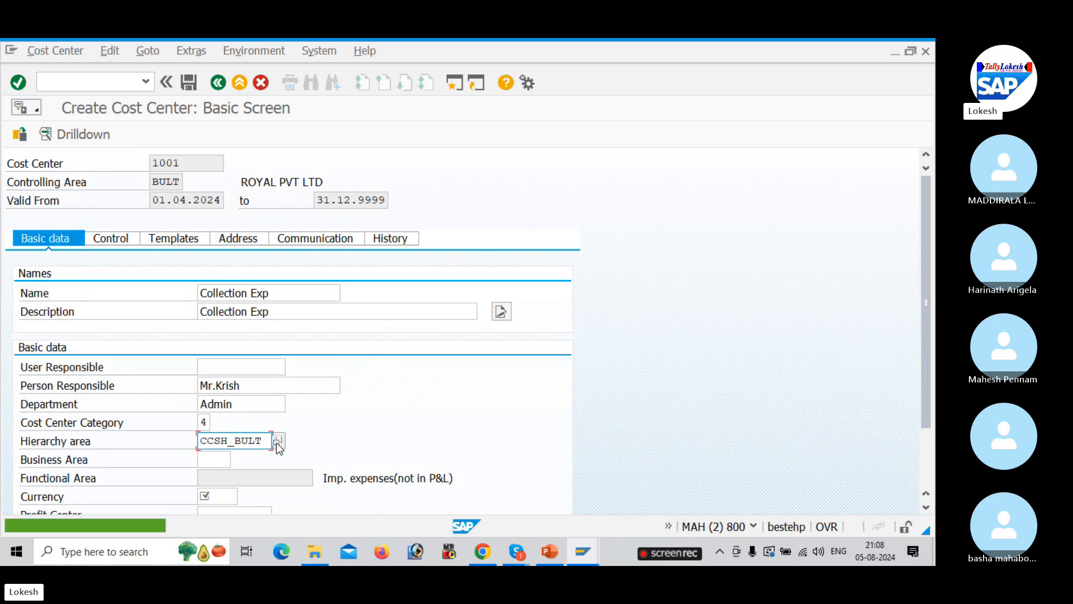
Step: Set the currency to INR and save cost center 1001 without a profit center
{"action": "left_click", "coordinate": [218, 496]}
{"action": "left_click", "coordinate": [228, 513]}
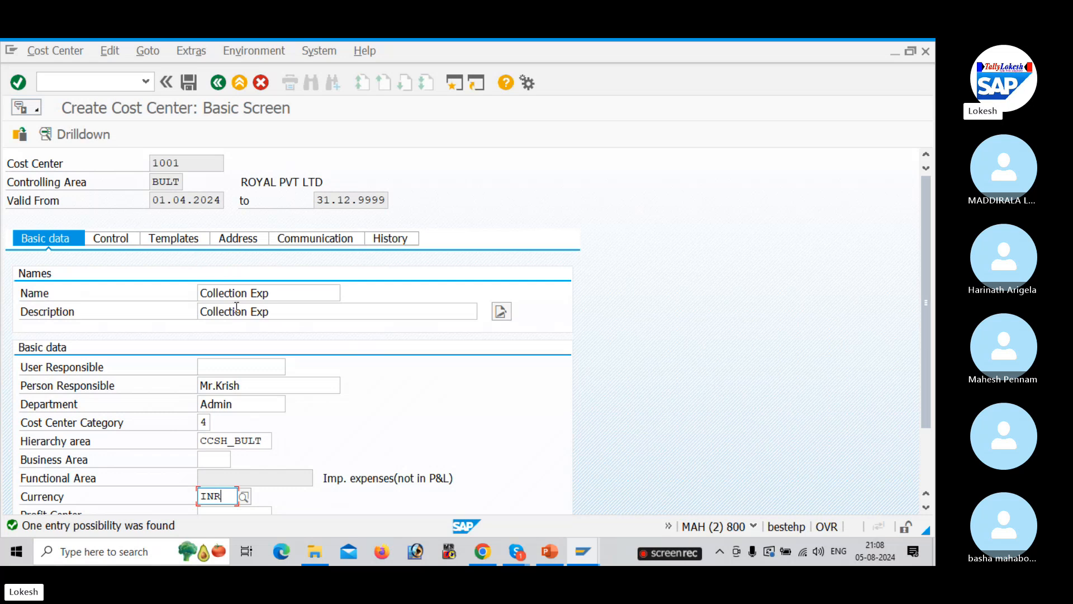
{"action": "key", "text": "Return"}
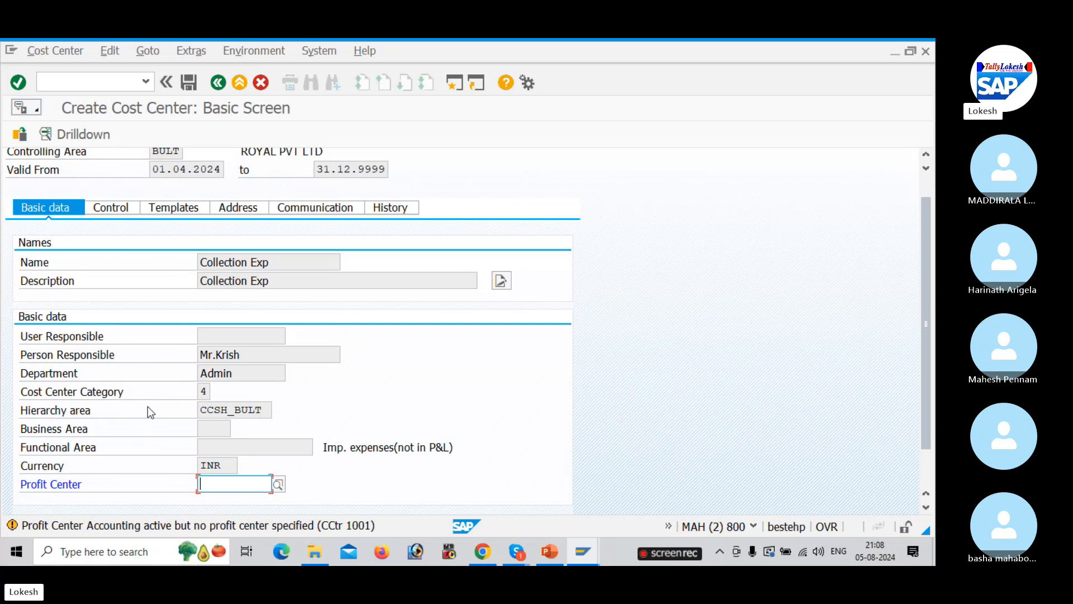
{"action": "key", "text": "ctrl+s"}
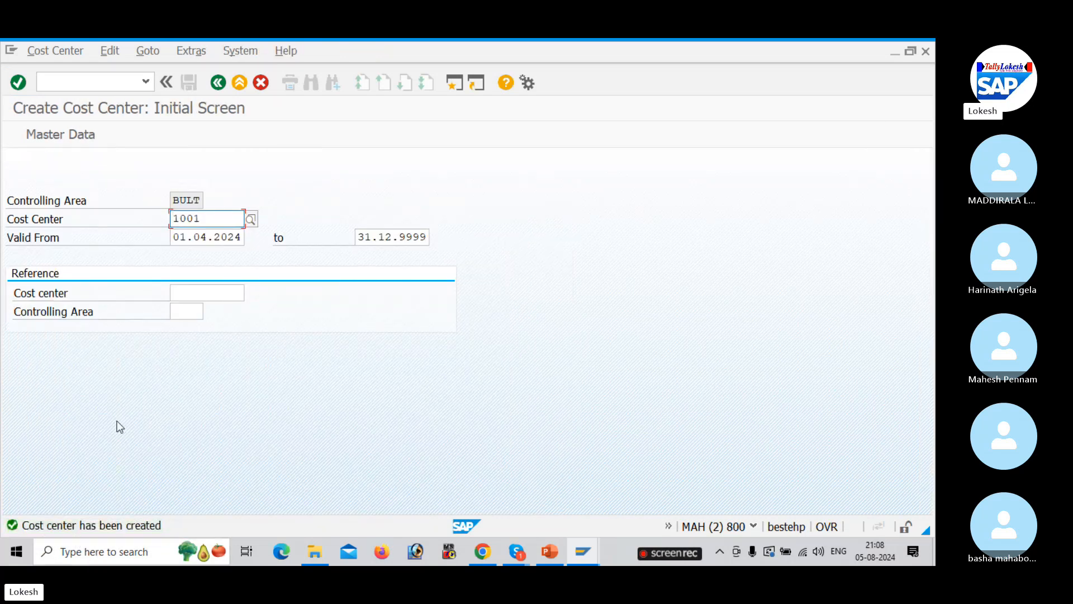
Step: Check the hierarchy slide in PowerPoint, return to SAP, replace the cost center with 1002 and open its master data
{"action": "key", "text": "alt+Tab"}
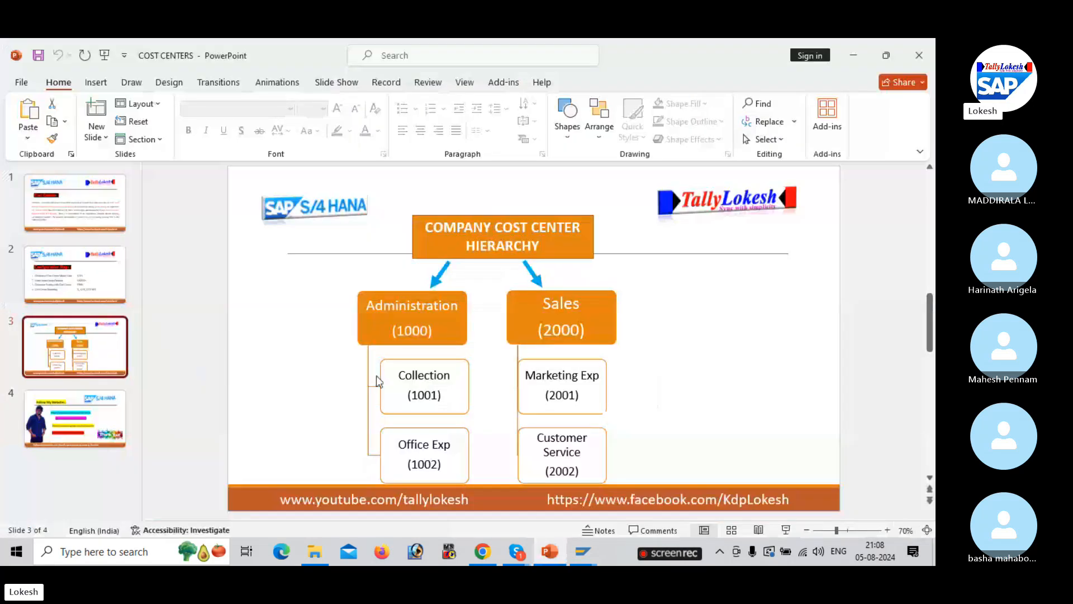
{"action": "key", "text": "alt+Tab"}
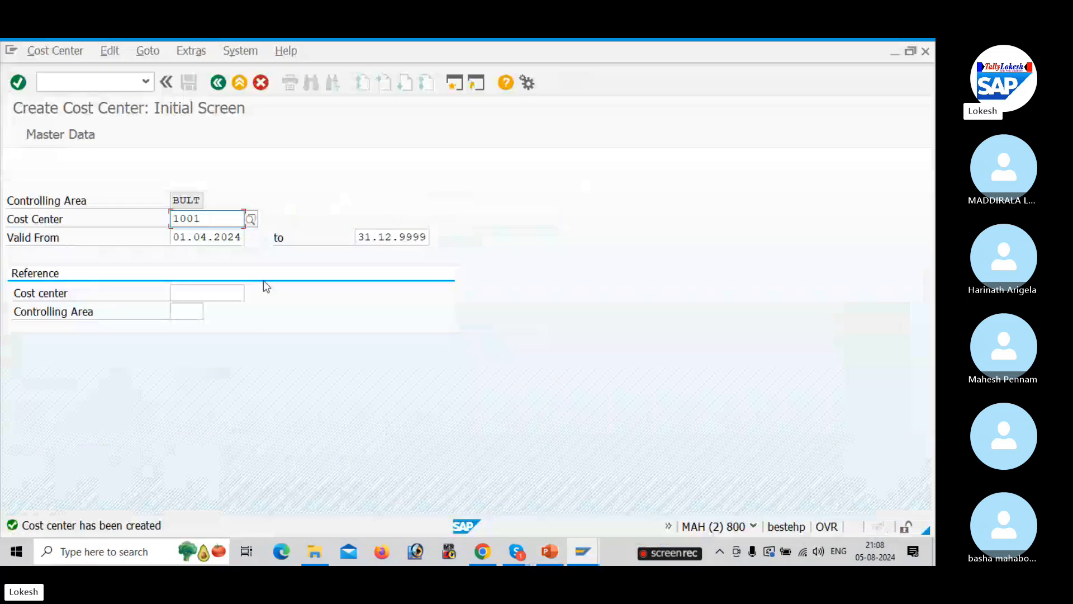
{"action": "key", "text": "BackSpace"}
{"action": "key", "text": "BackSpace"}
{"action": "key", "text": "BackSpace"}
{"action": "key", "text": "BackSpace"}
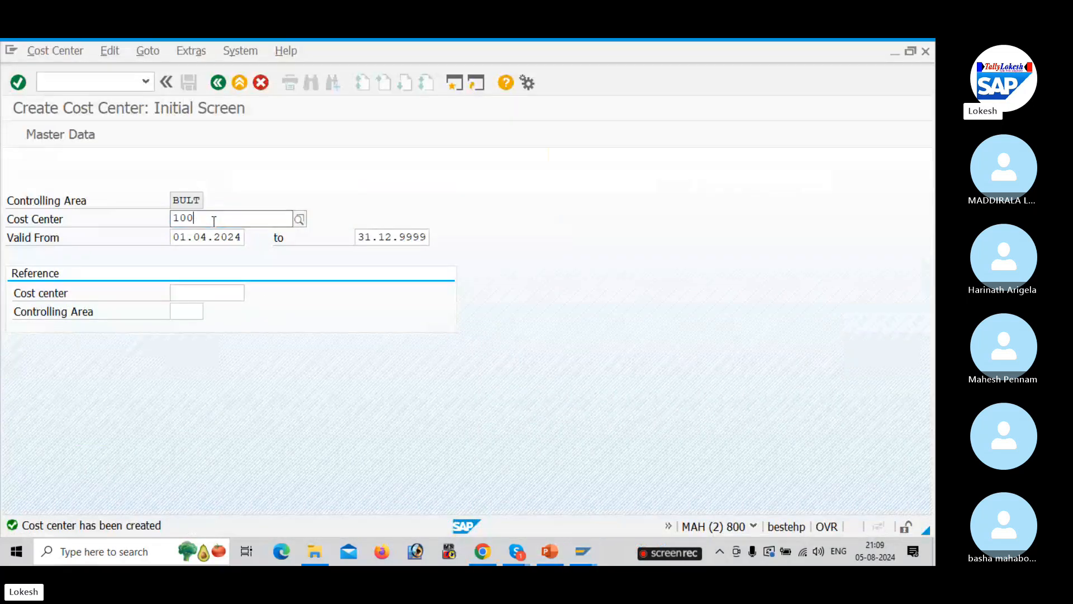
{"action": "left_click", "coordinate": [214, 221]}
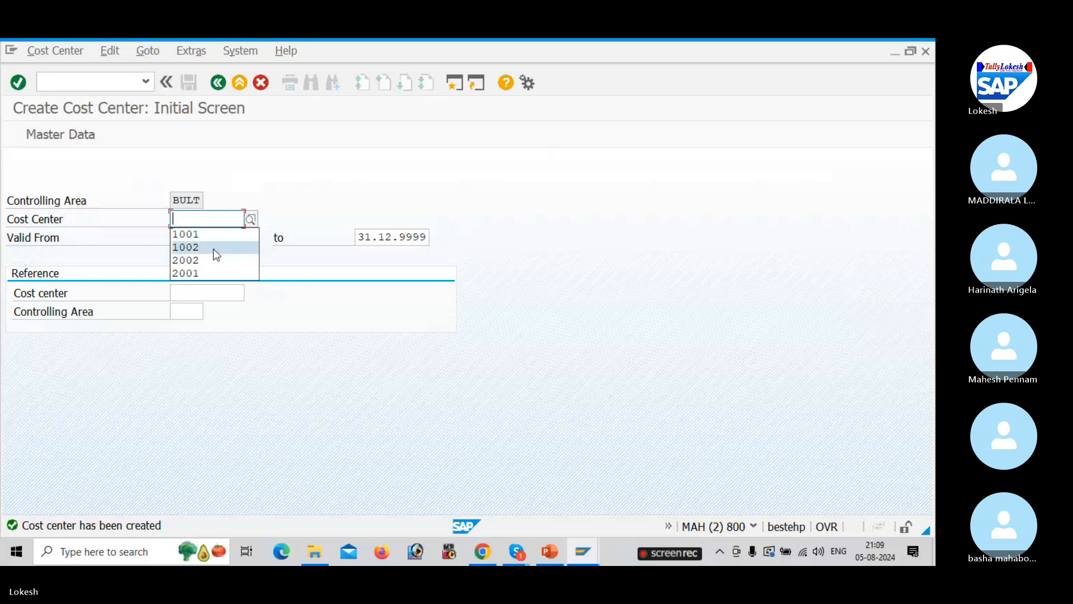
{"action": "left_click", "coordinate": [216, 249]}
{"action": "left_click", "coordinate": [50, 134]}
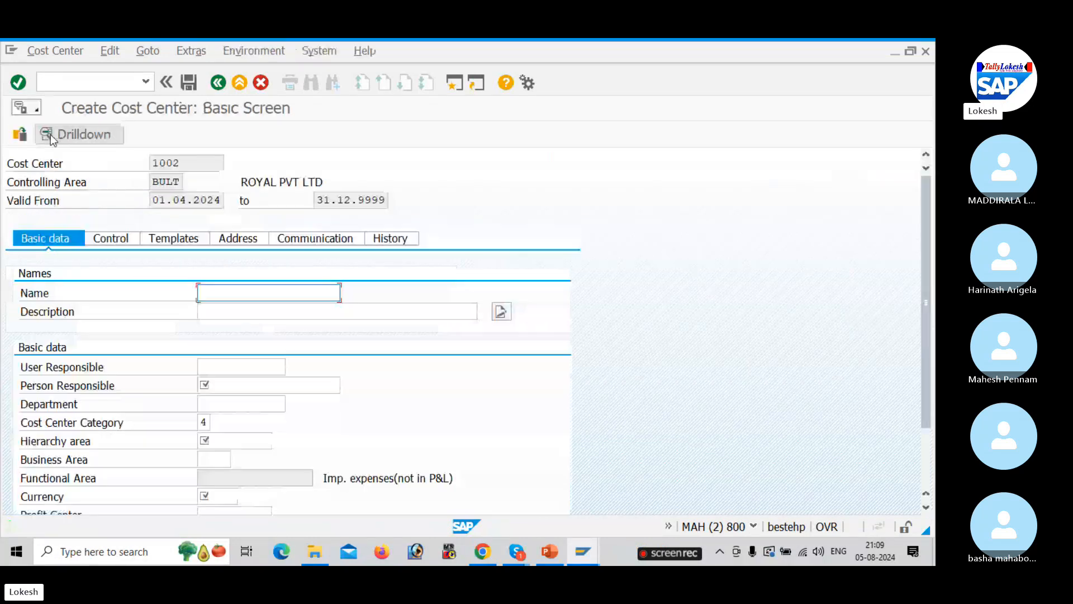
Step: Set the name and description of cost center 1002 to Office Exp
{"action": "left_click", "coordinate": [264, 292]}
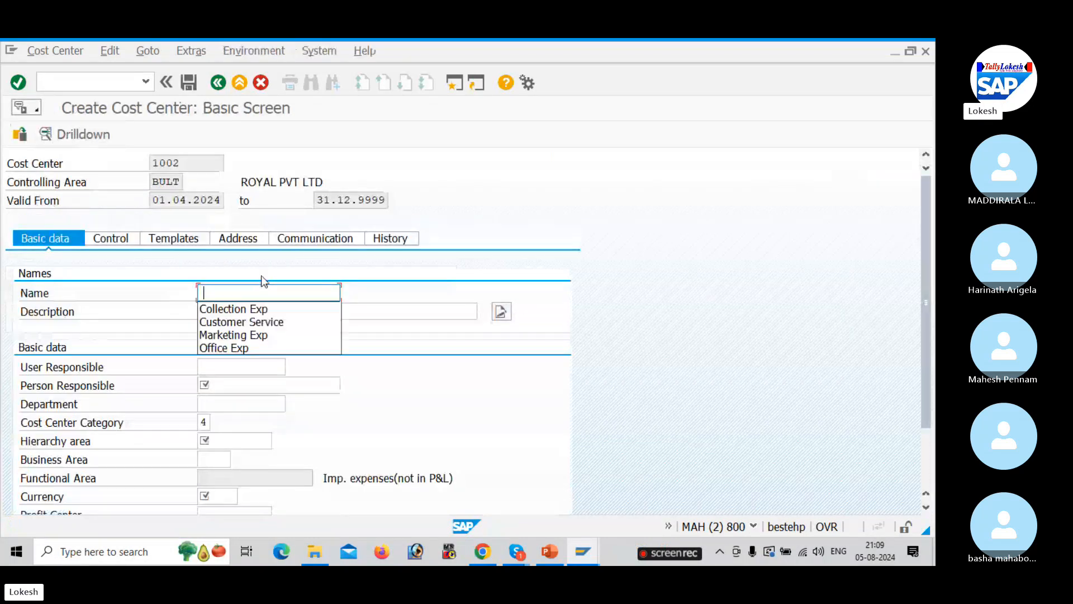
{"action": "left_click", "coordinate": [256, 348]}
{"action": "left_click", "coordinate": [256, 311]}
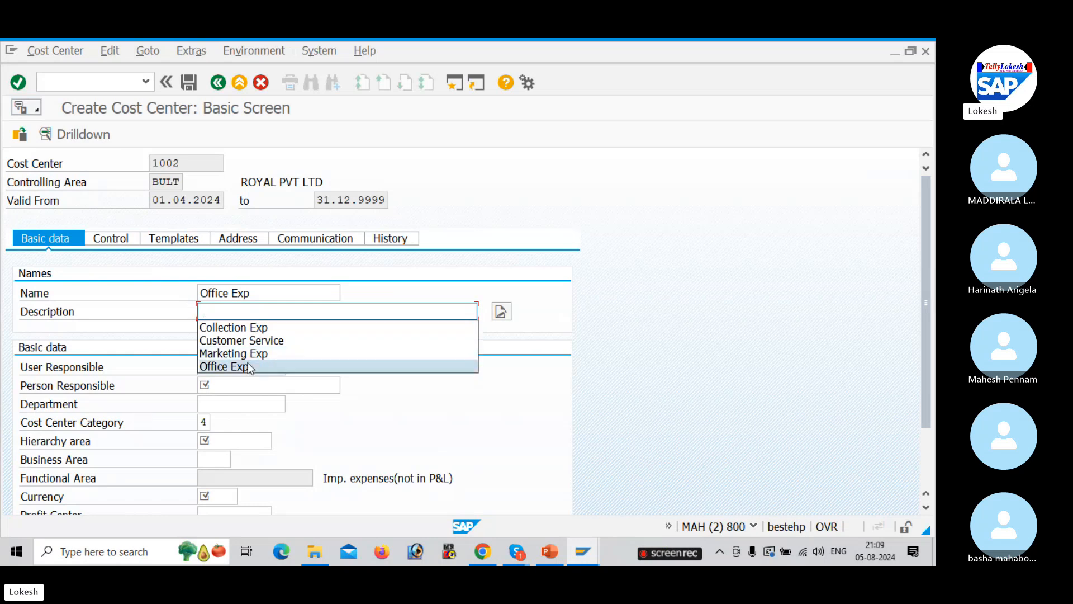
{"action": "left_click", "coordinate": [249, 367]}
Step: Fill in the person responsible for cost center 1002 and set the department to Admin
{"action": "left_click", "coordinate": [241, 384]}
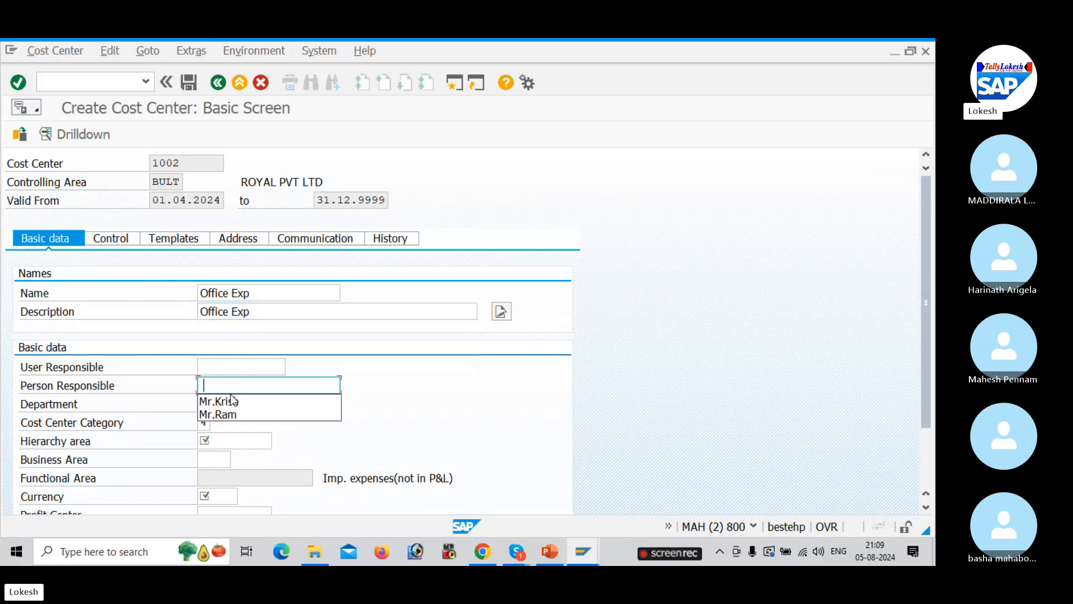
{"action": "left_click", "coordinate": [233, 400]}
{"action": "left_click", "coordinate": [224, 405]}
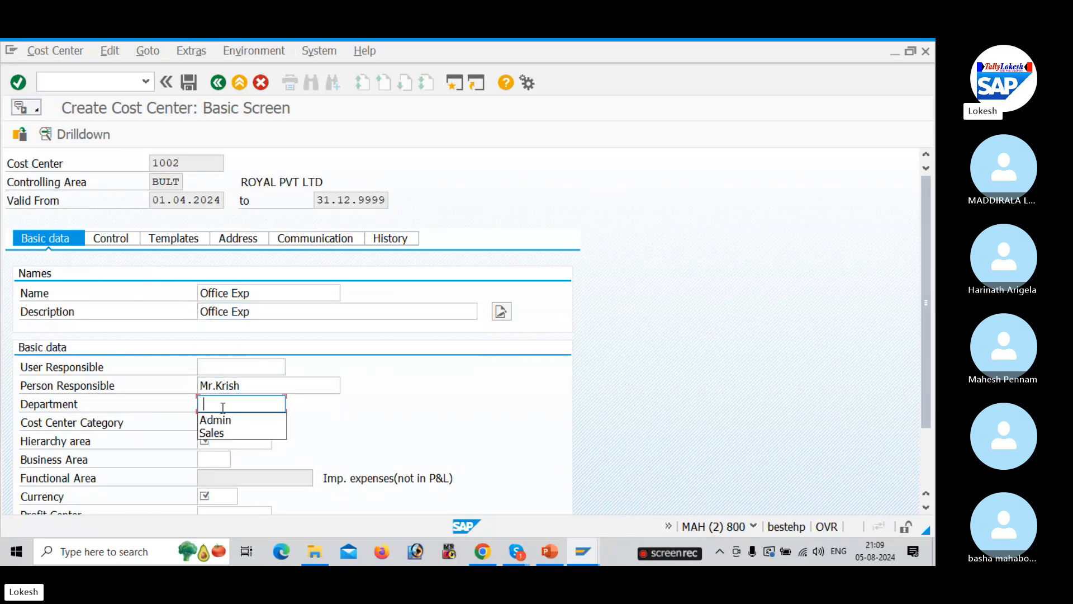
{"action": "left_click", "coordinate": [215, 419]}
Step: Set the hierarchy area of cost center 1002 to CCSH_BULT
{"action": "left_click", "coordinate": [203, 423]}
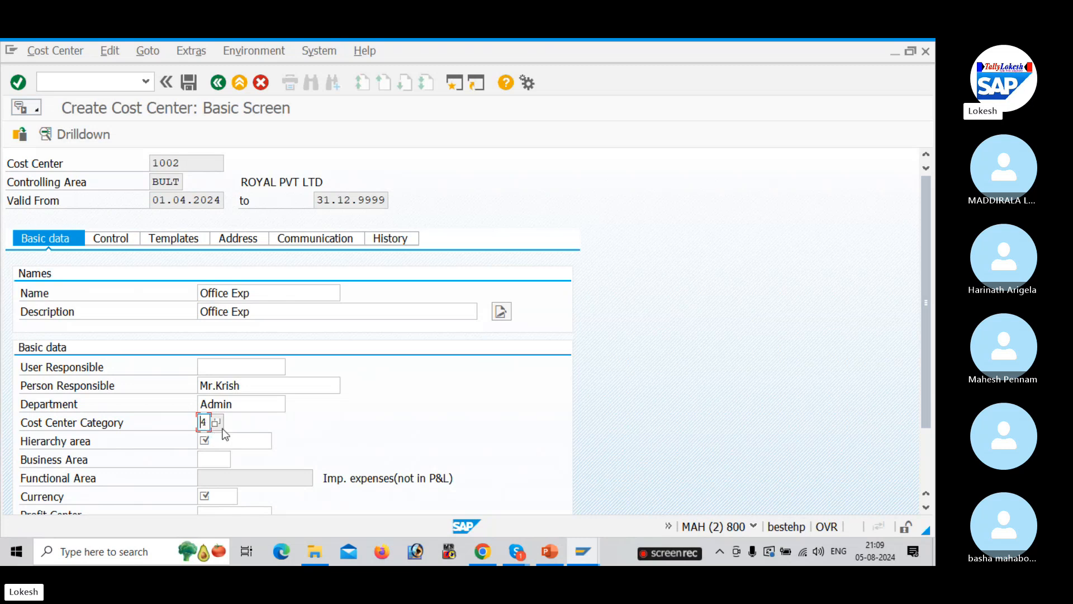
{"action": "left_click", "coordinate": [224, 441]}
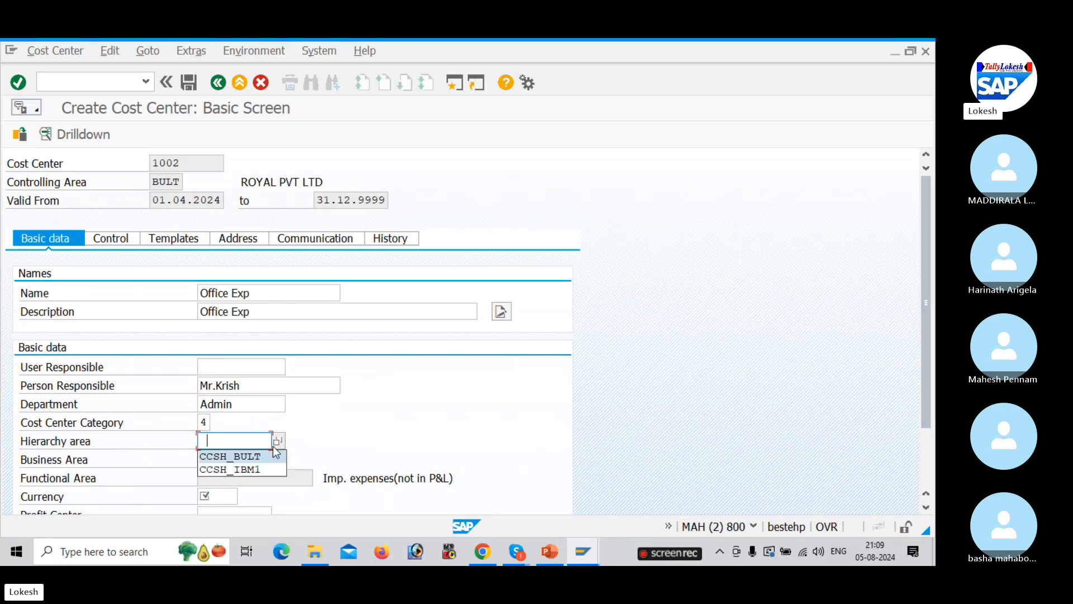
{"action": "left_click", "coordinate": [227, 457]}
Step: Set the currency to INR and save cost center 1002 without a profit center
{"action": "left_click", "coordinate": [227, 497]}
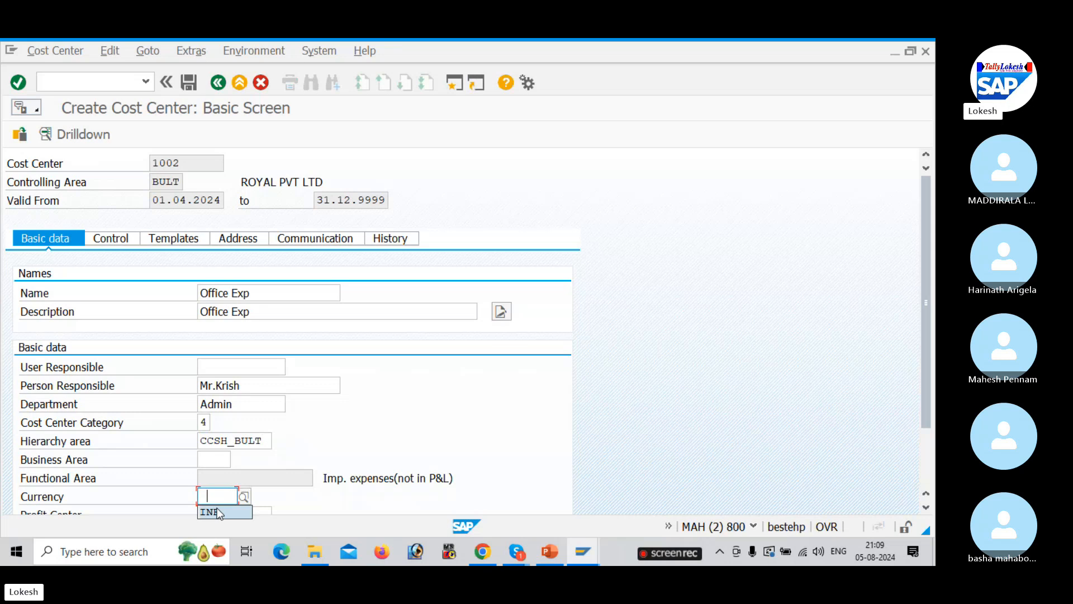
{"action": "left_click", "coordinate": [220, 511]}
{"action": "left_click", "coordinate": [190, 85]}
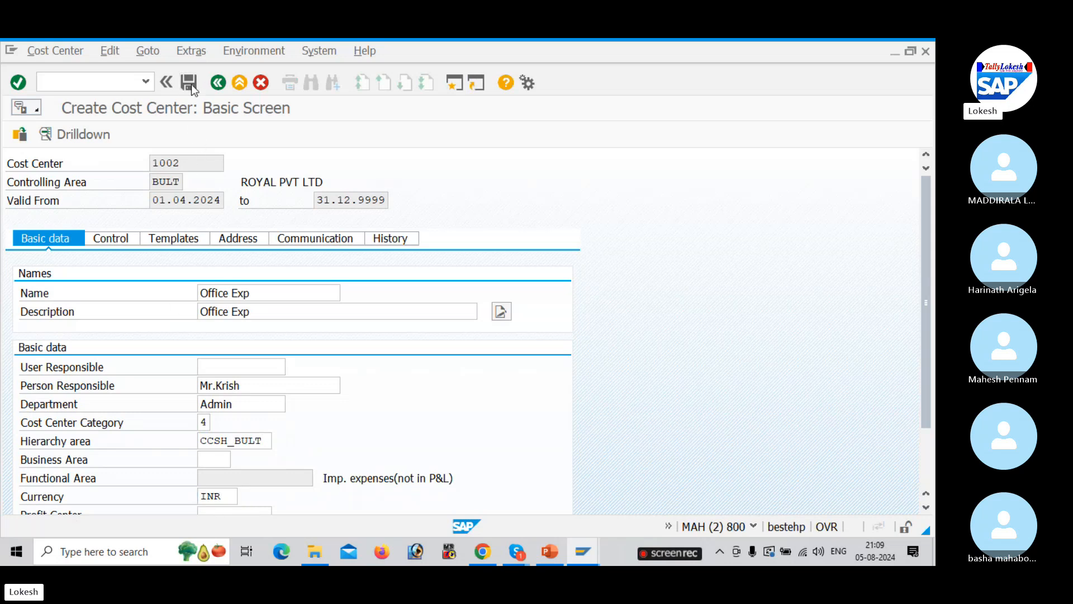
{"action": "left_click", "coordinate": [191, 84]}
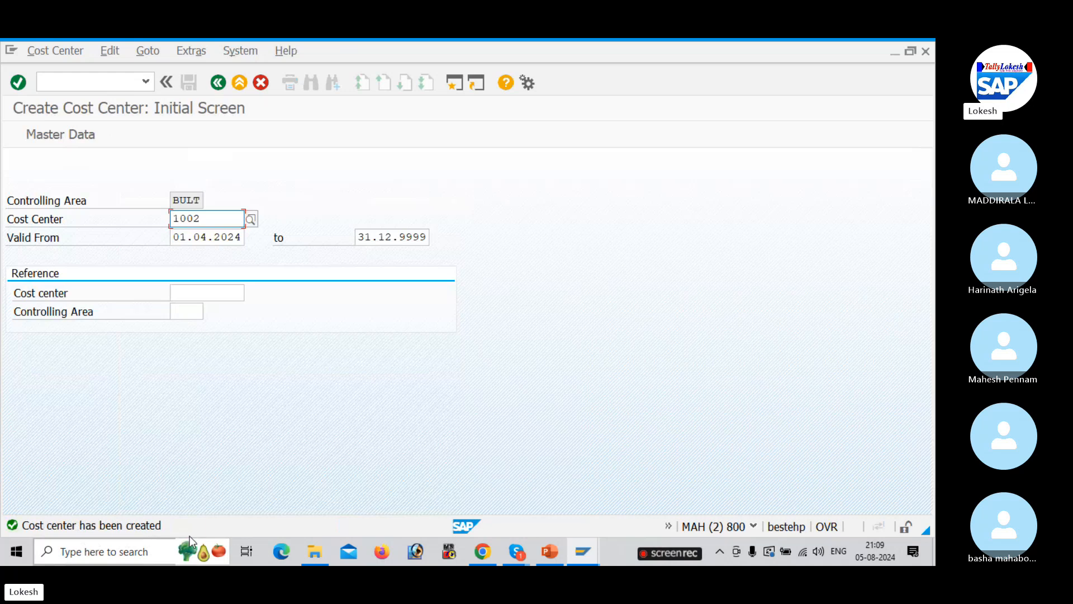
Step: Consult the hierarchy slide in PowerPoint, return to SAP, replace the cost center with 2001 and open its master data
{"action": "key", "text": "alt+Tab"}
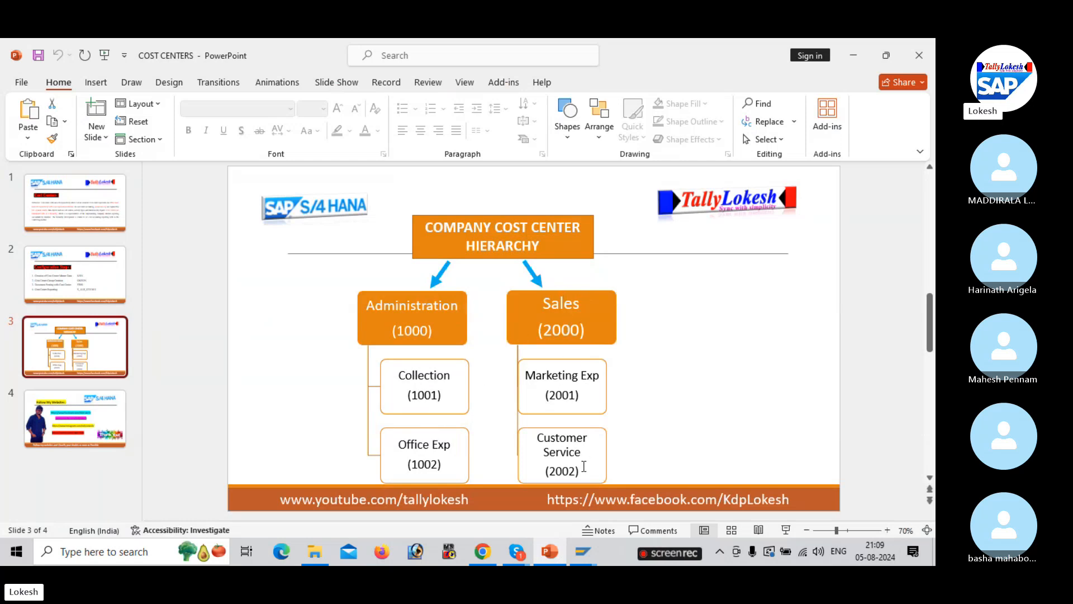
{"action": "key", "text": "alt+Tab"}
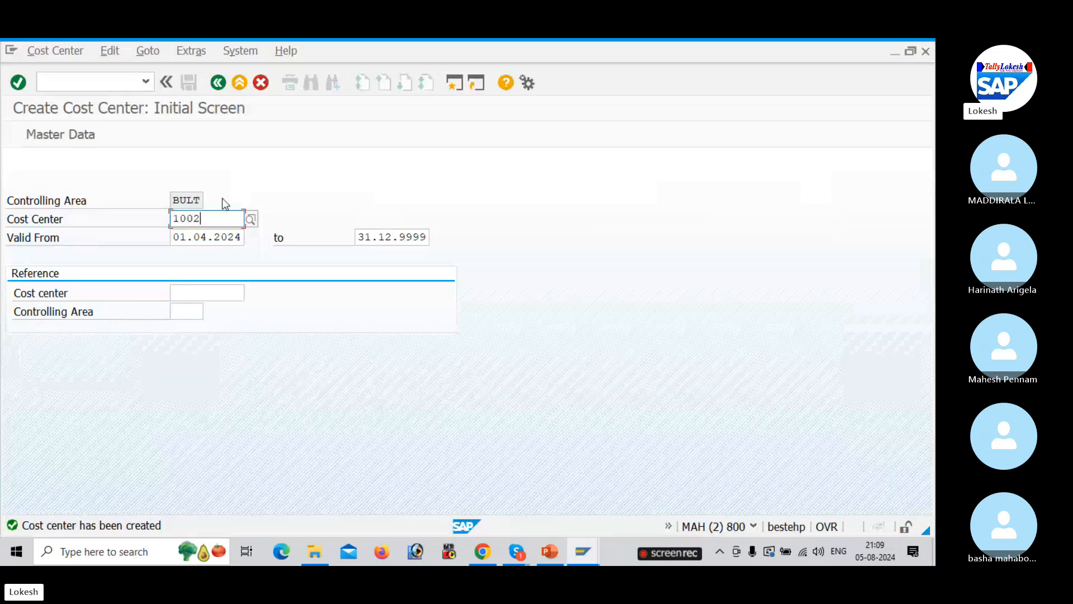
{"action": "key", "text": "BackSpace"}
{"action": "key", "text": "BackSpace"}
{"action": "key", "text": "BackSpace"}
{"action": "key", "text": "BackSpace"}
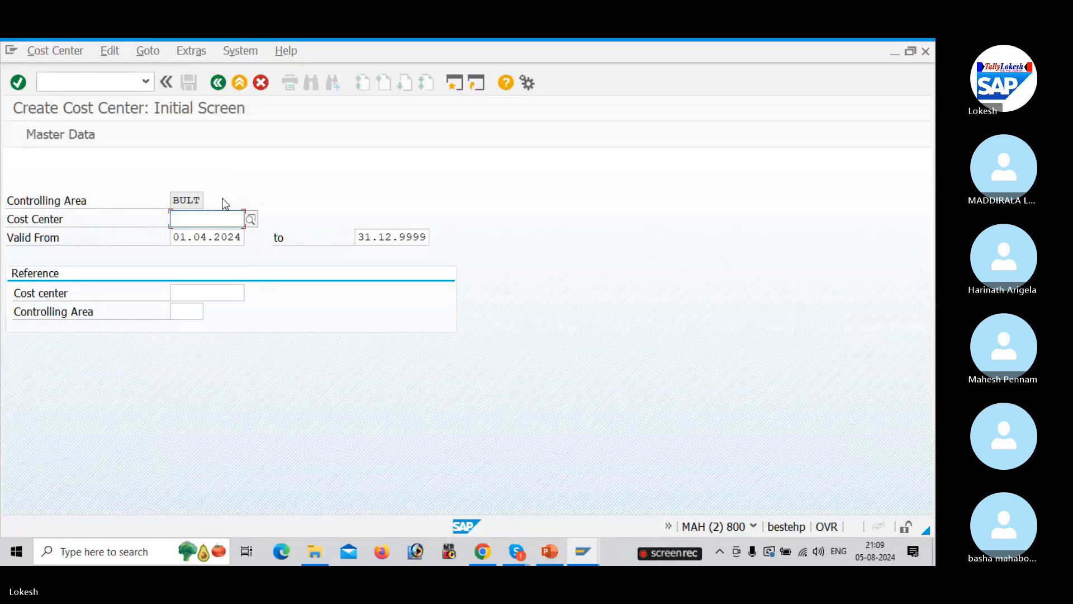
{"action": "key", "text": "alt+Tab"}
{"action": "key", "text": "alt+Tab"}
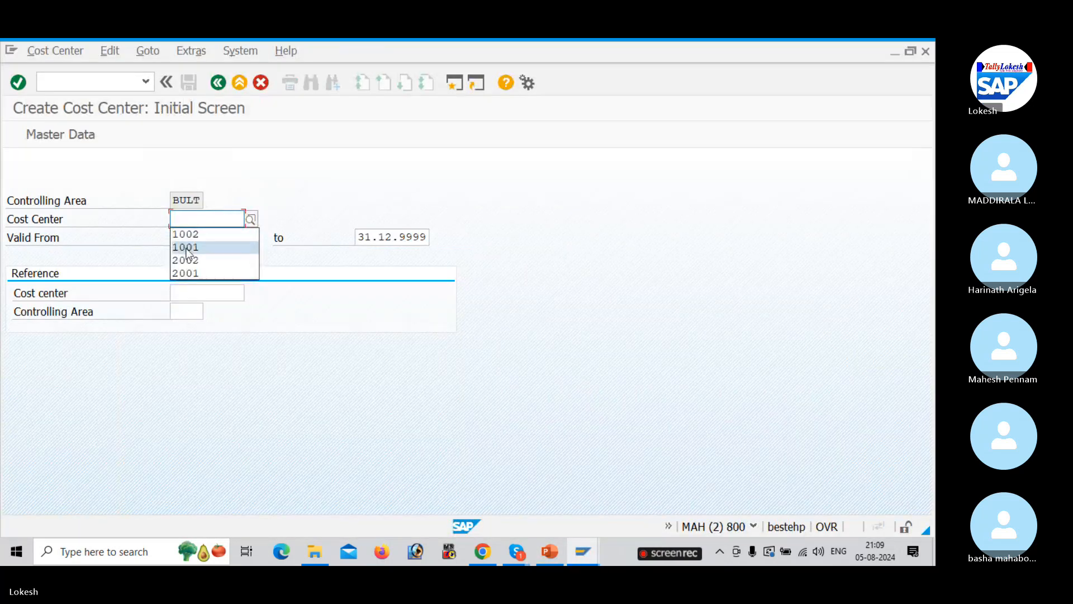
{"action": "left_click", "coordinate": [190, 272]}
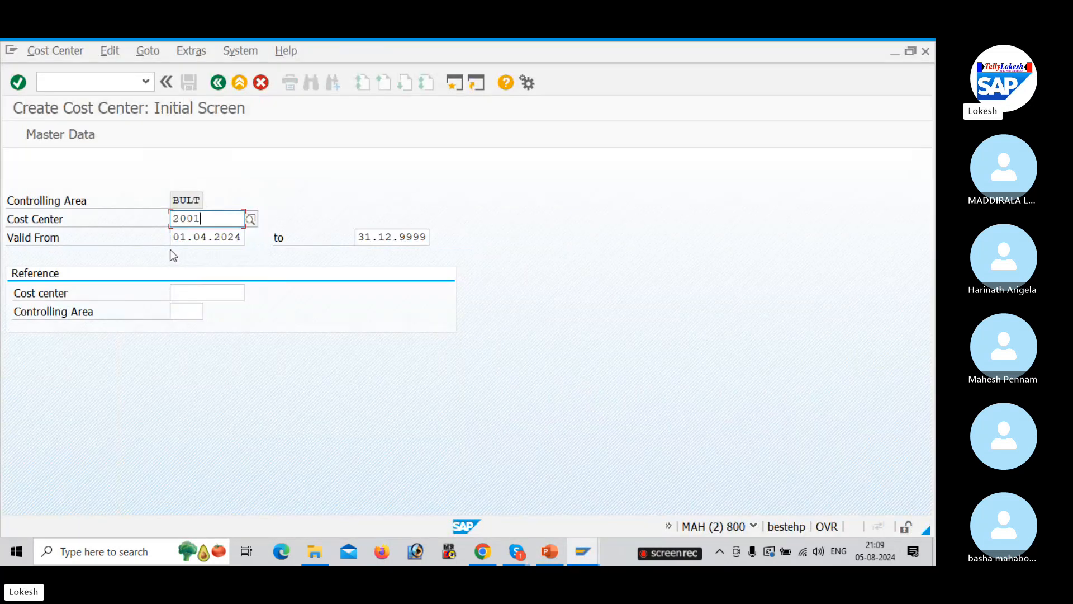
{"action": "left_click", "coordinate": [71, 137]}
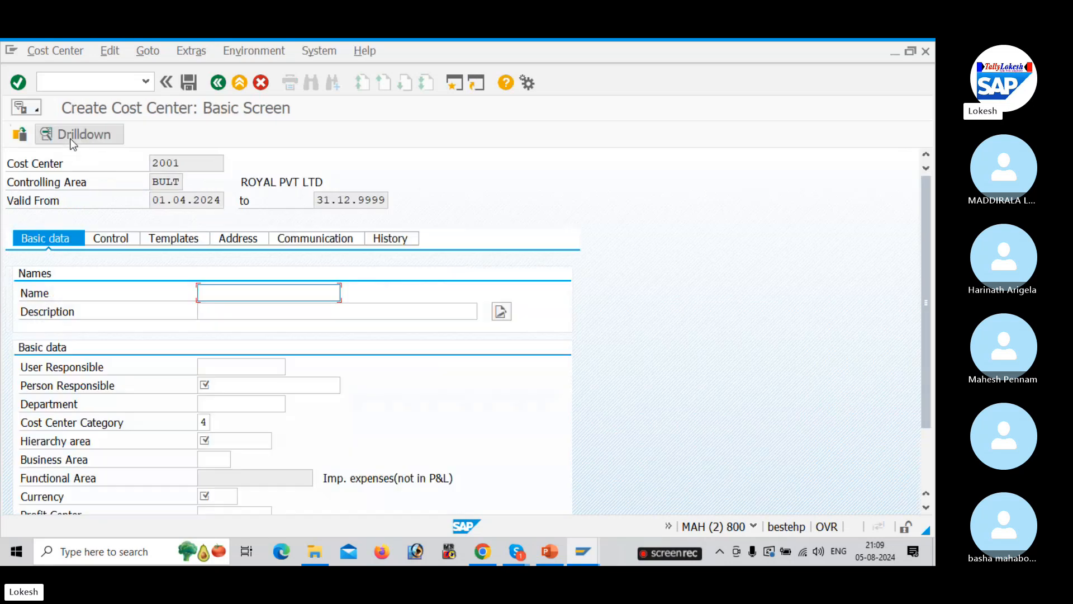
Step: Recheck the hierarchy slide in PowerPoint and, back in SAP, set the name and description of cost center 2001 to Marketing Exp
{"action": "key", "text": "alt+Tab"}
{"action": "key", "text": "alt+Tab"}
{"action": "left_click", "coordinate": [235, 290]}
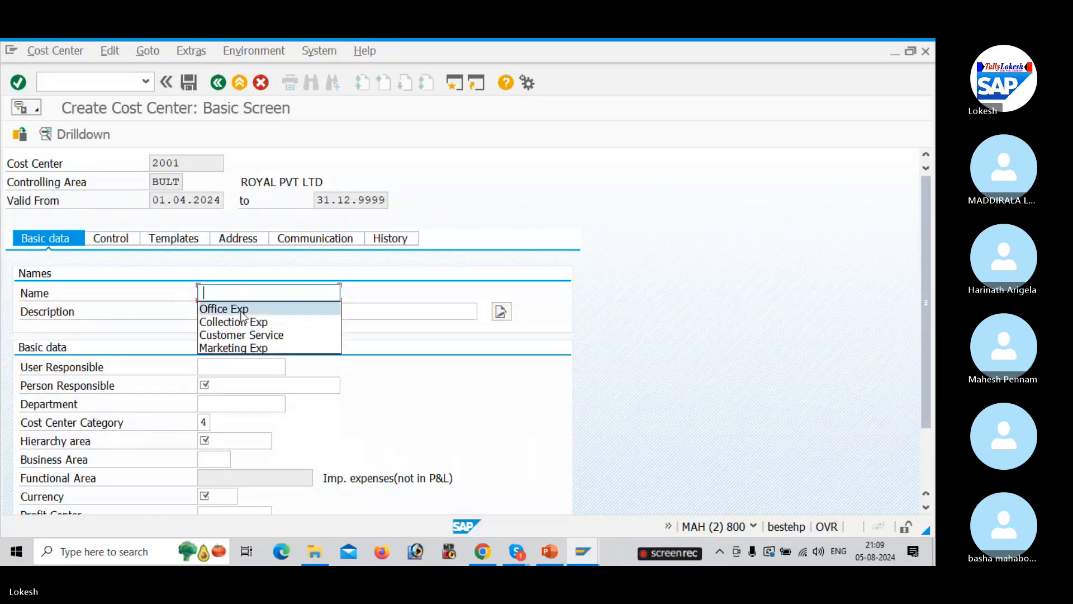
{"action": "left_click", "coordinate": [242, 347]}
{"action": "left_click", "coordinate": [226, 313]}
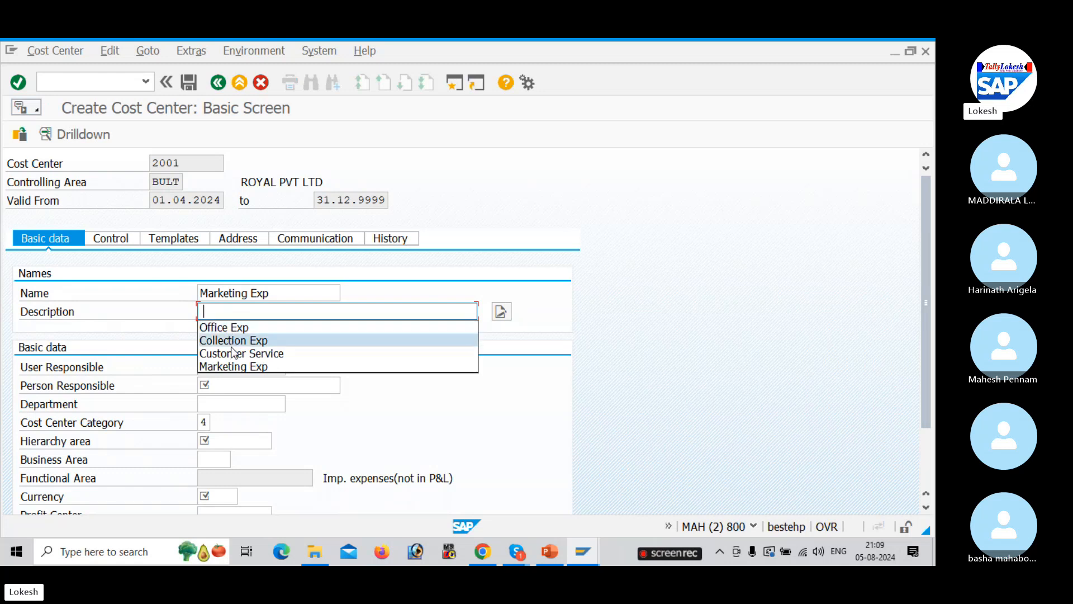
{"action": "left_click", "coordinate": [233, 367]}
Step: Fill in the person responsible for cost center 2001 and set the department to Sales
{"action": "left_click", "coordinate": [221, 385]}
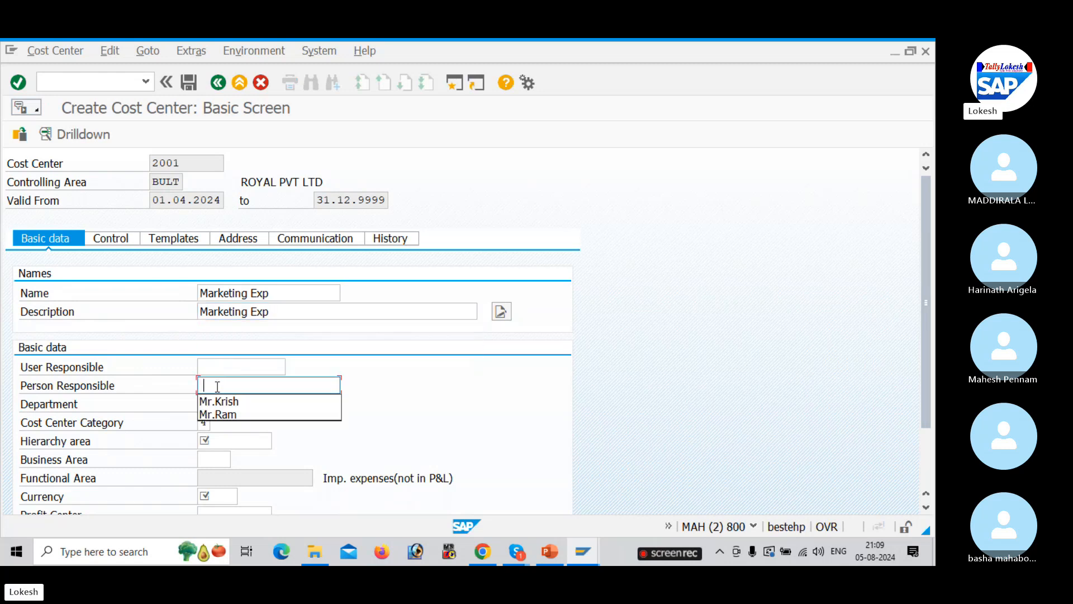
{"action": "left_click", "coordinate": [224, 415]}
{"action": "left_click", "coordinate": [224, 405]}
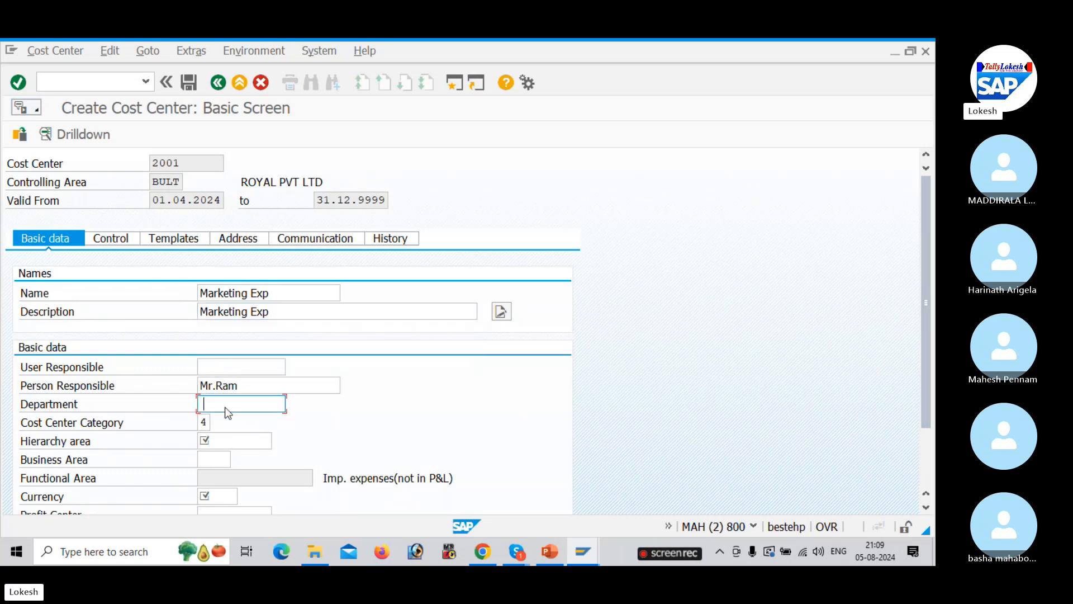
{"action": "left_click", "coordinate": [227, 431]}
Step: Set the category of cost center 2001 to 3 (Sales) and the hierarchy area to CCSH_BULT
{"action": "left_click", "coordinate": [218, 425]}
{"action": "left_click", "coordinate": [218, 423]}
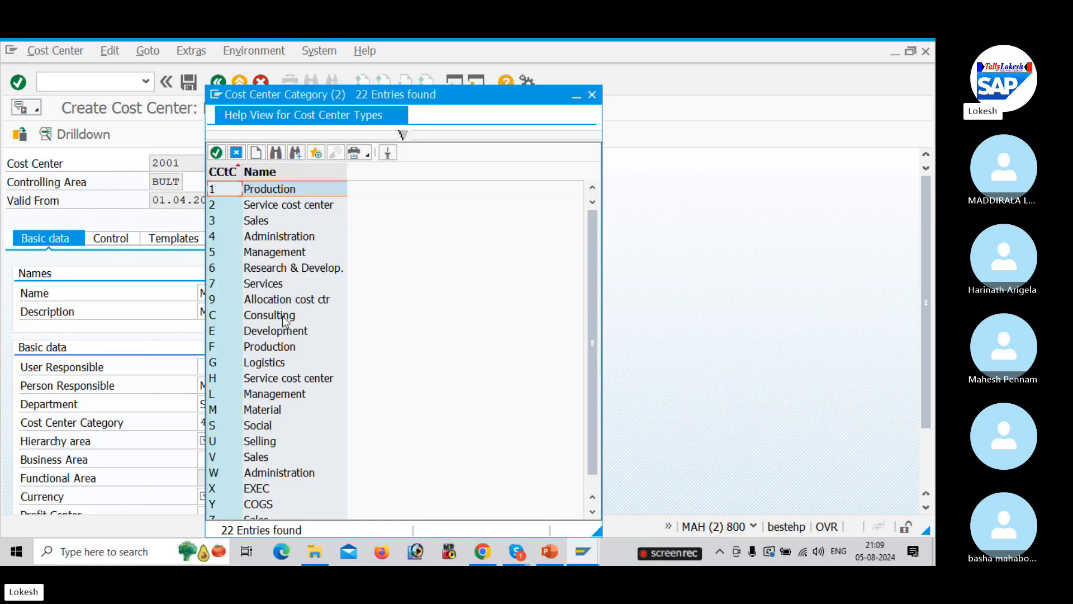
{"action": "left_click", "coordinate": [256, 223]}
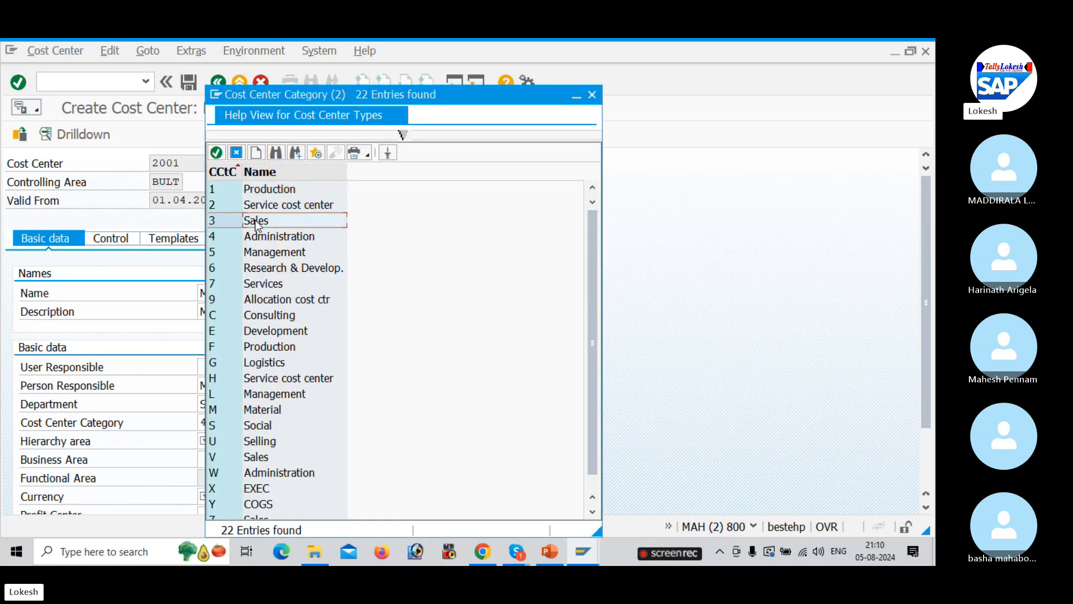
{"action": "double_click", "coordinate": [256, 224]}
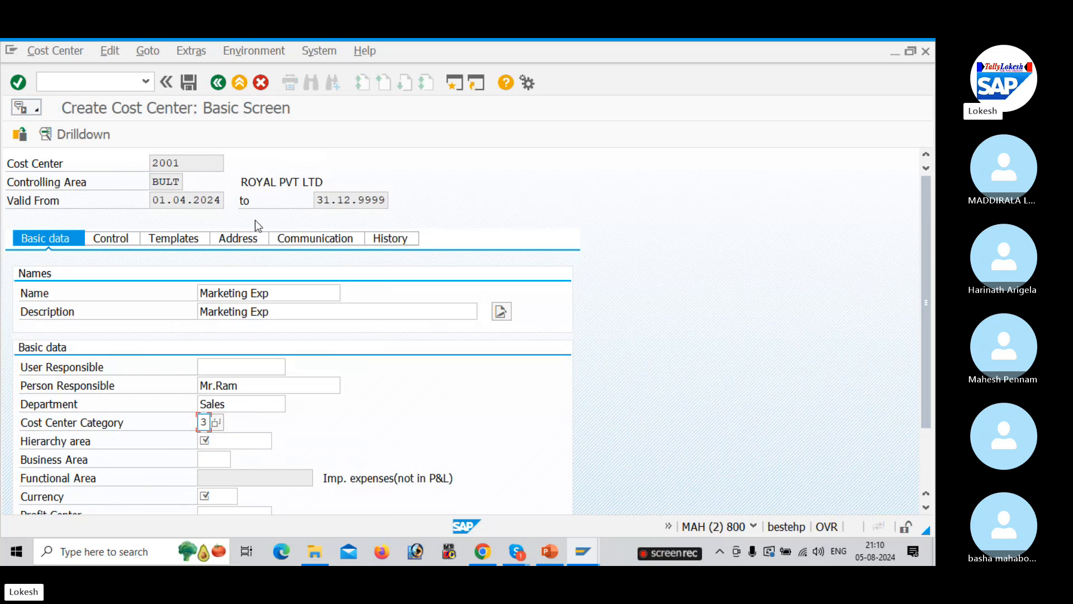
{"action": "left_click", "coordinate": [229, 440]}
{"action": "left_click", "coordinate": [277, 441]}
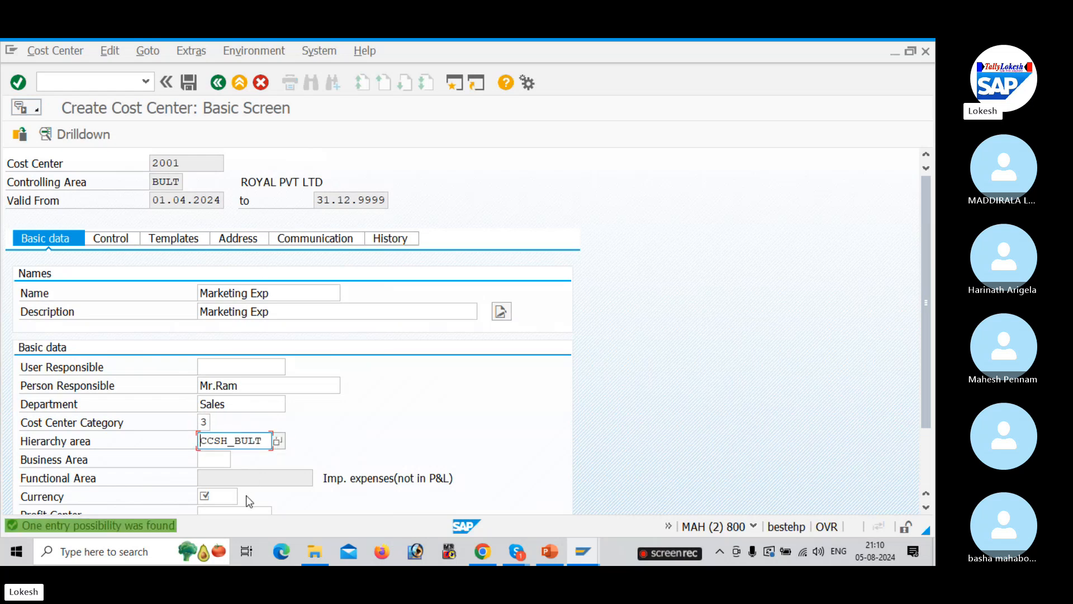
Step: Set the currency to INR and save cost center 2001 without a profit center
{"action": "left_click", "coordinate": [227, 497]}
{"action": "left_click", "coordinate": [217, 511]}
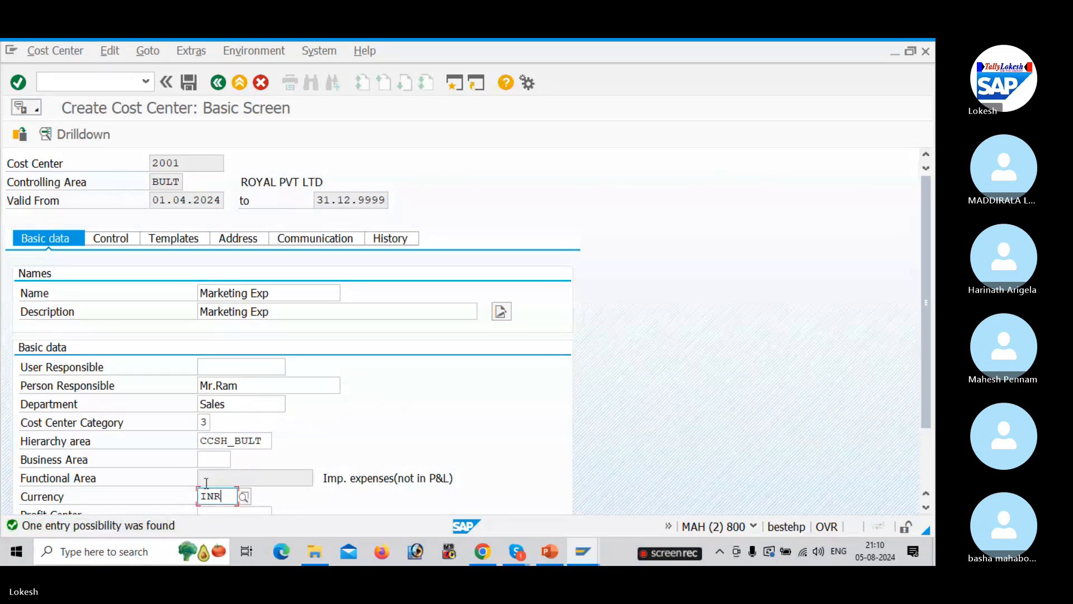
{"action": "left_click", "coordinate": [190, 85]}
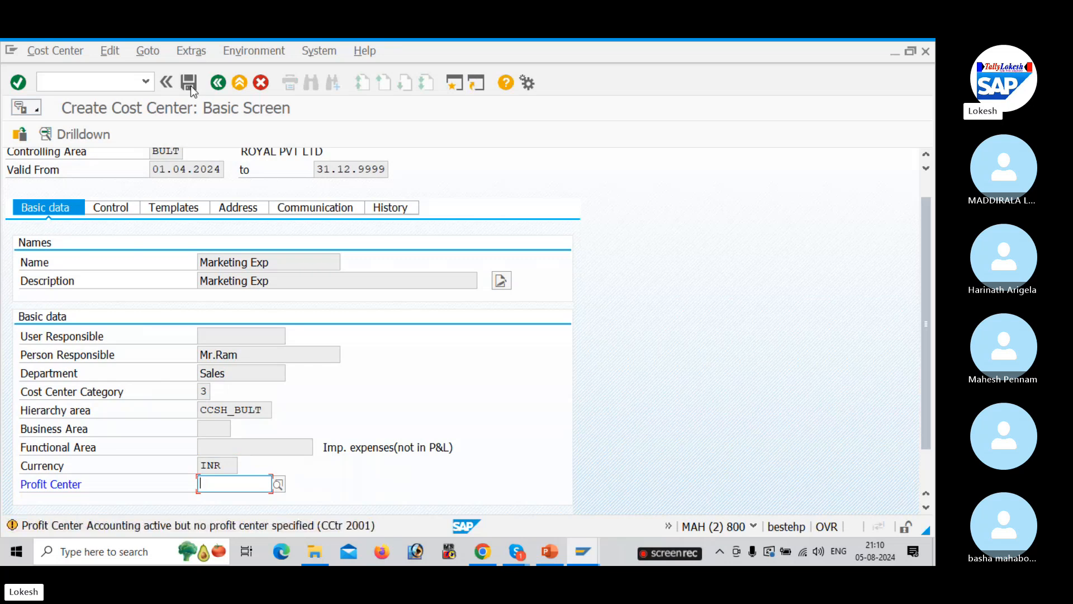
{"action": "left_click", "coordinate": [190, 86]}
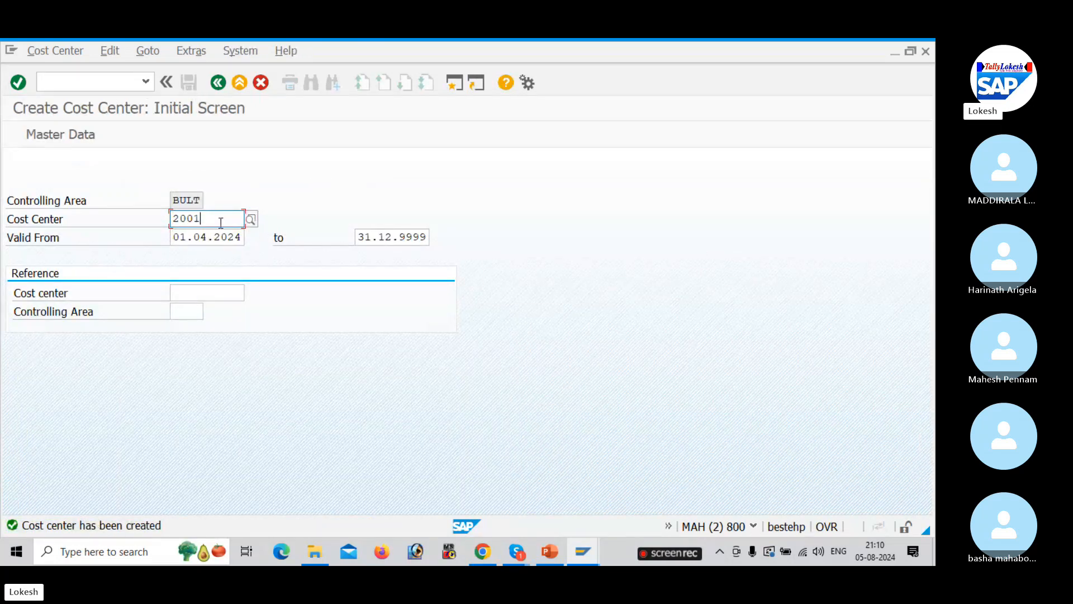
Step: Replace the cost center with 2002 and open its master data
{"action": "key", "text": "BackSpace"}
{"action": "key", "text": "BackSpace"}
{"action": "key", "text": "BackSpace"}
{"action": "key", "text": "BackSpace"}
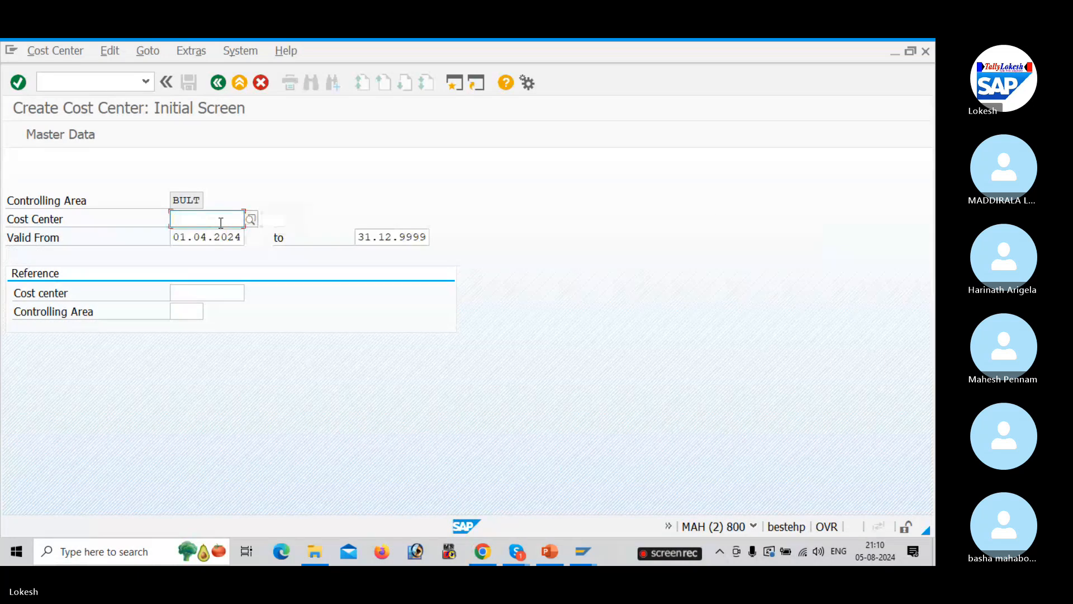
{"action": "key", "text": "BackSpace"}
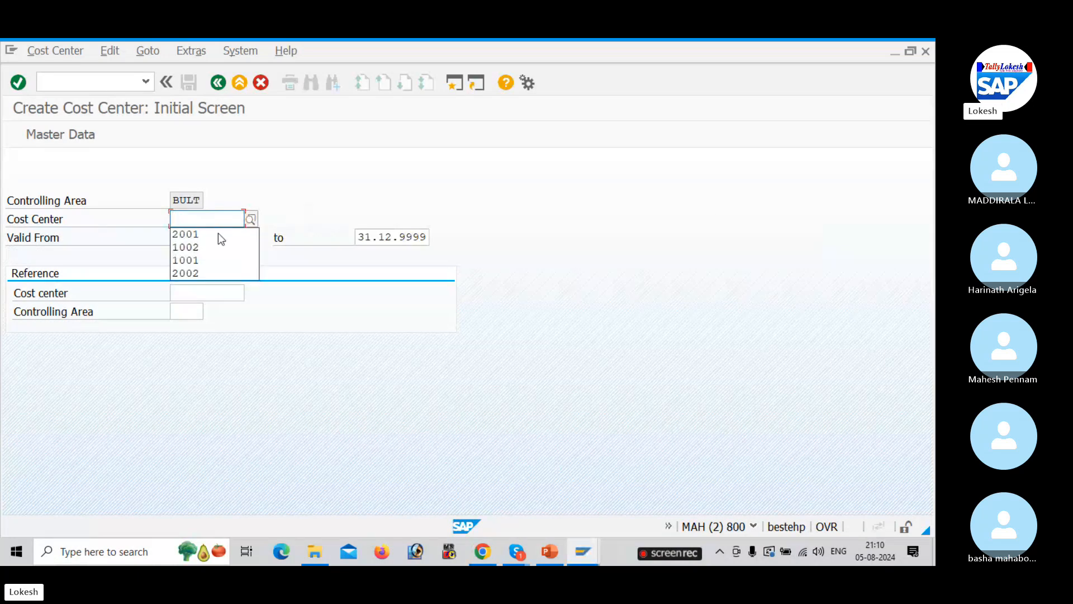
{"action": "left_click", "coordinate": [209, 274]}
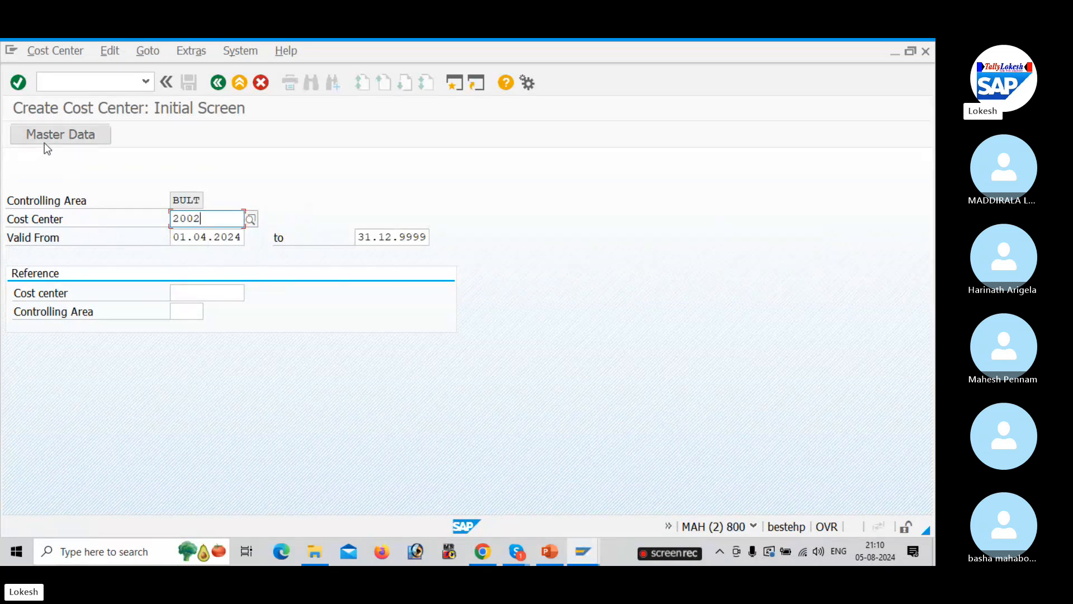
{"action": "left_click", "coordinate": [45, 138]}
Step: Set the name and description of cost center 2002 to Customer Service
{"action": "left_click", "coordinate": [224, 293]}
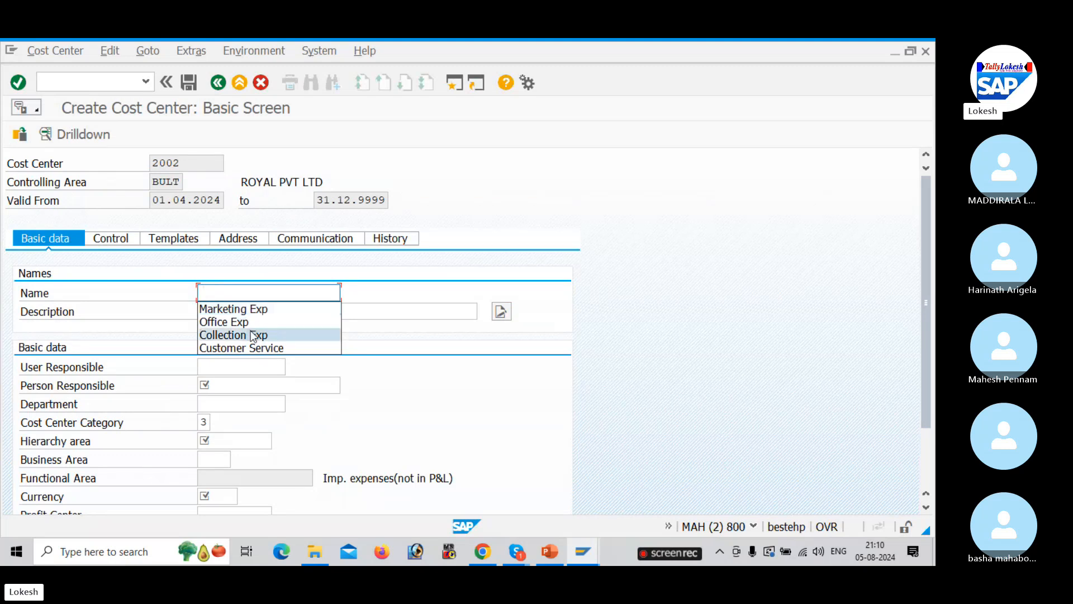
{"action": "left_click", "coordinate": [252, 349]}
{"action": "left_click", "coordinate": [237, 314]}
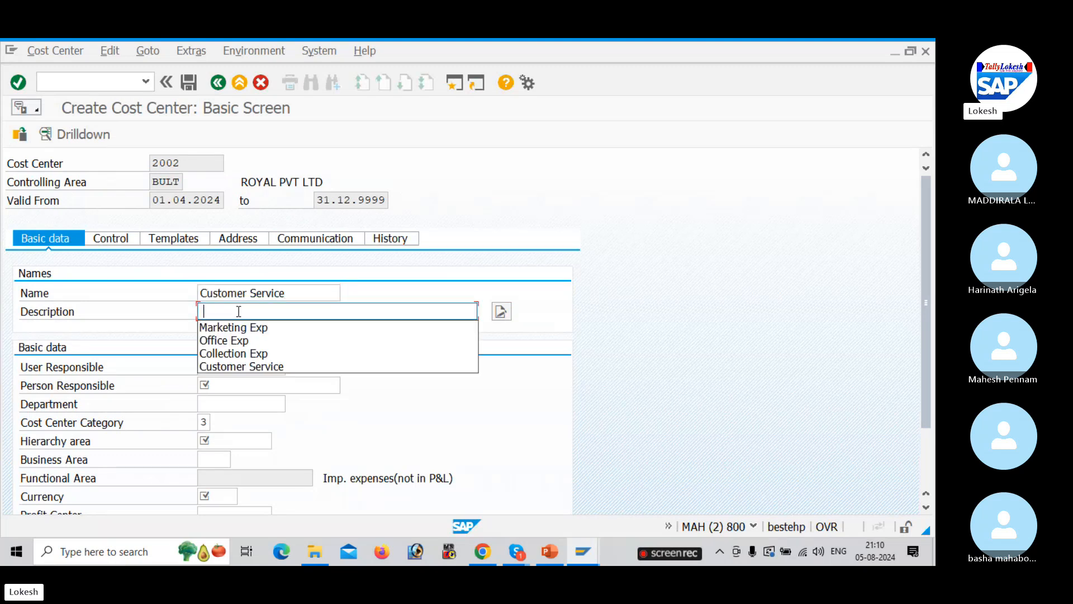
{"action": "left_click", "coordinate": [249, 367]}
Step: Fill in the person responsible for cost center 2002 and set the department to Sales
{"action": "left_click", "coordinate": [233, 385]}
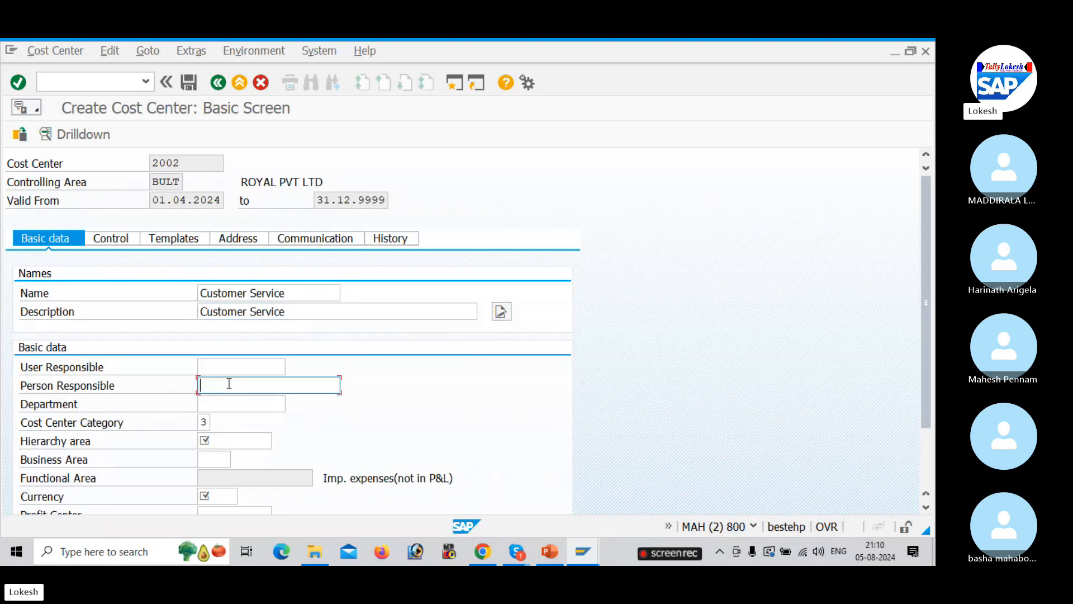
{"action": "left_click", "coordinate": [239, 401]}
{"action": "left_click", "coordinate": [220, 401]}
{"action": "left_click", "coordinate": [222, 421]}
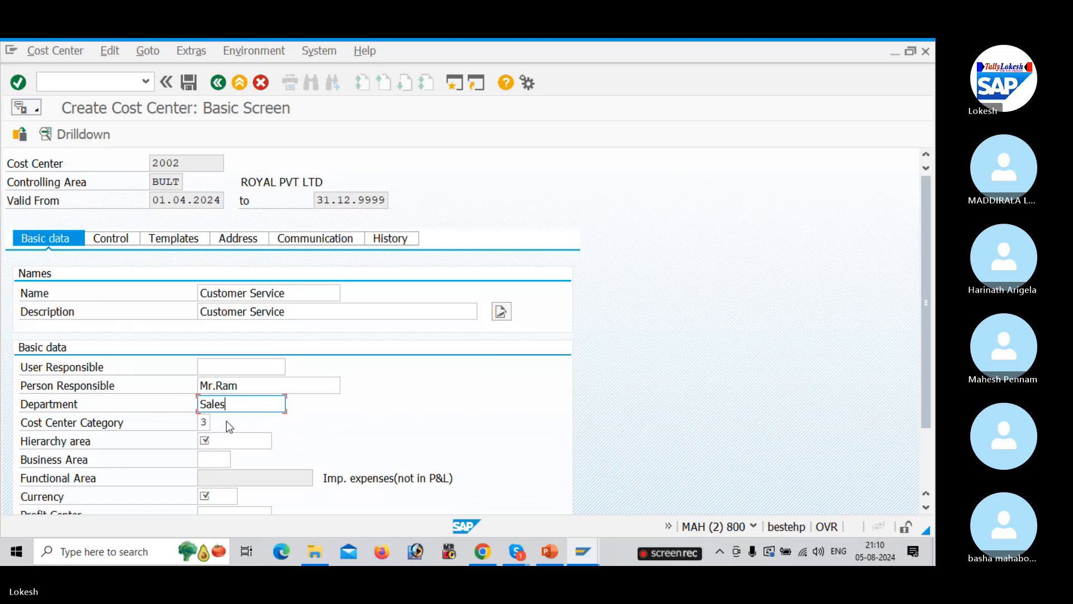
Step: Set the hierarchy area of cost center 2002 to CCSH_BULT and the currency to INR
{"action": "left_click", "coordinate": [210, 438]}
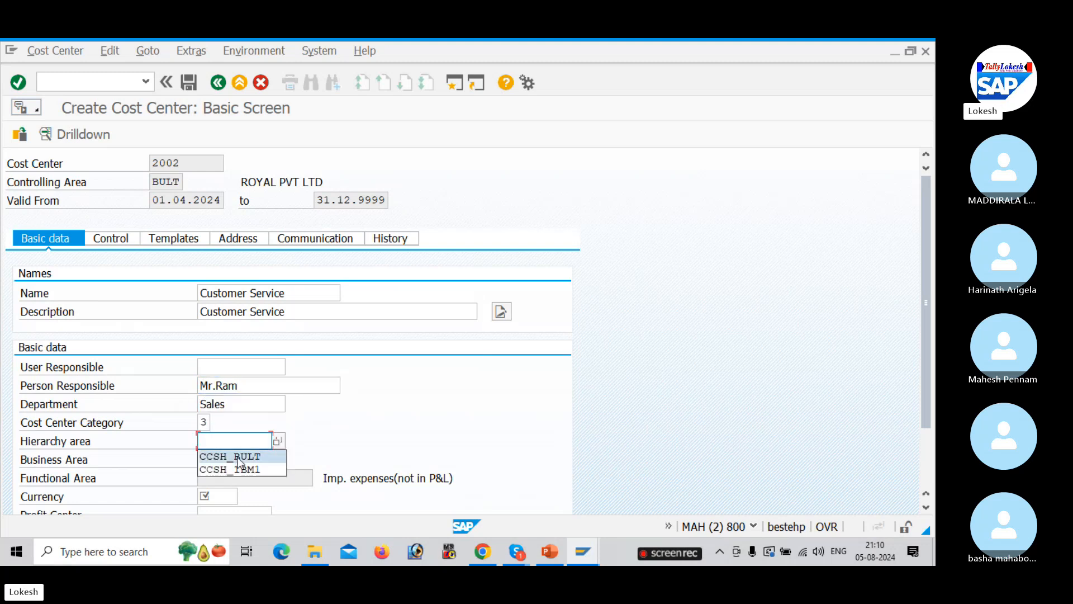
{"action": "left_click", "coordinate": [237, 454]}
{"action": "left_click", "coordinate": [214, 497]}
{"action": "left_click", "coordinate": [212, 509]}
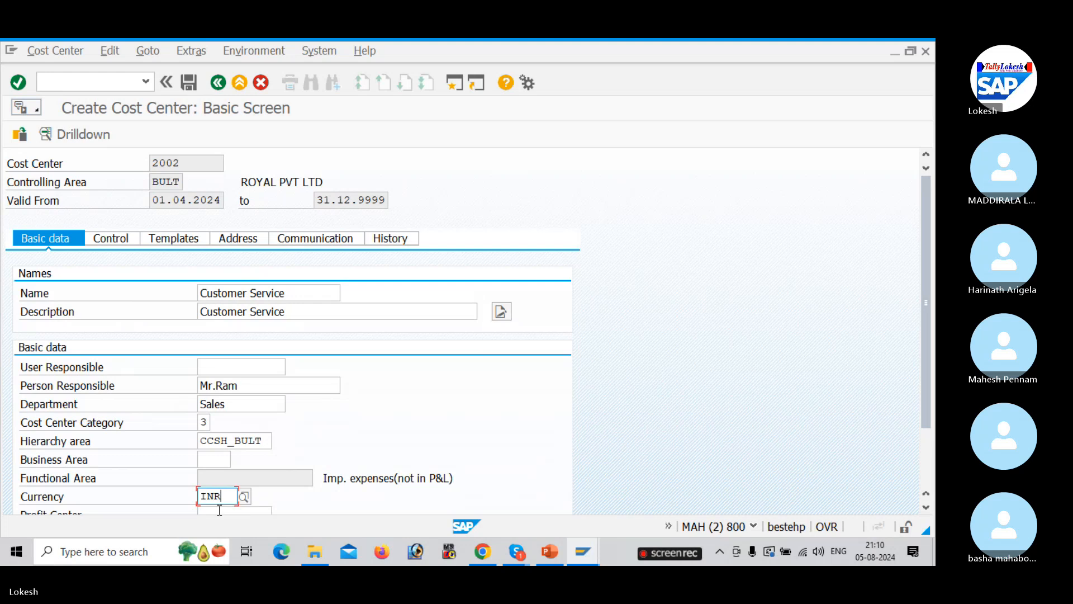
Step: Validate the master data entered for cost center 2002 and save the cost center
{"action": "key", "text": "Return"}
{"action": "key", "text": "Return"}
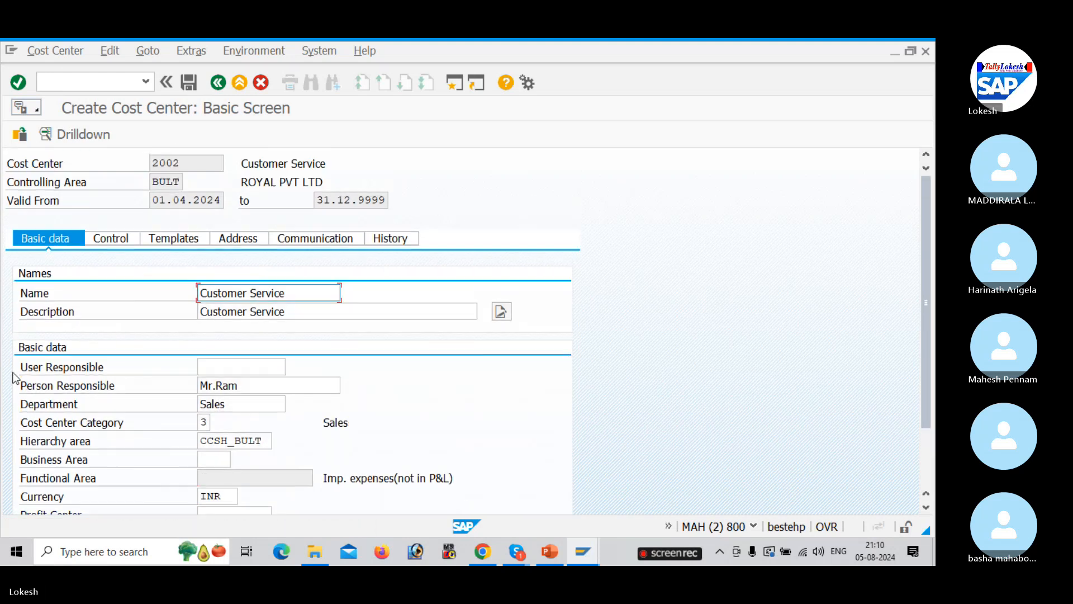
{"action": "left_click", "coordinate": [189, 83]}
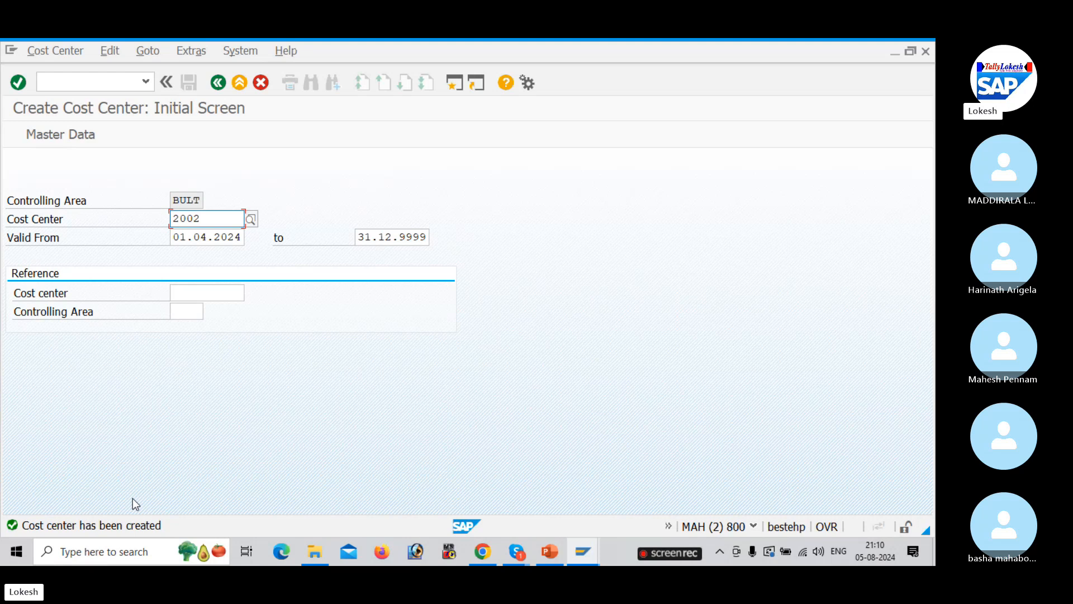
Step: Check the configuration steps slide in PowerPoint, and back in SAP open the standard hierarchy with transaction OKEON
{"action": "key", "text": "alt+Tab"}
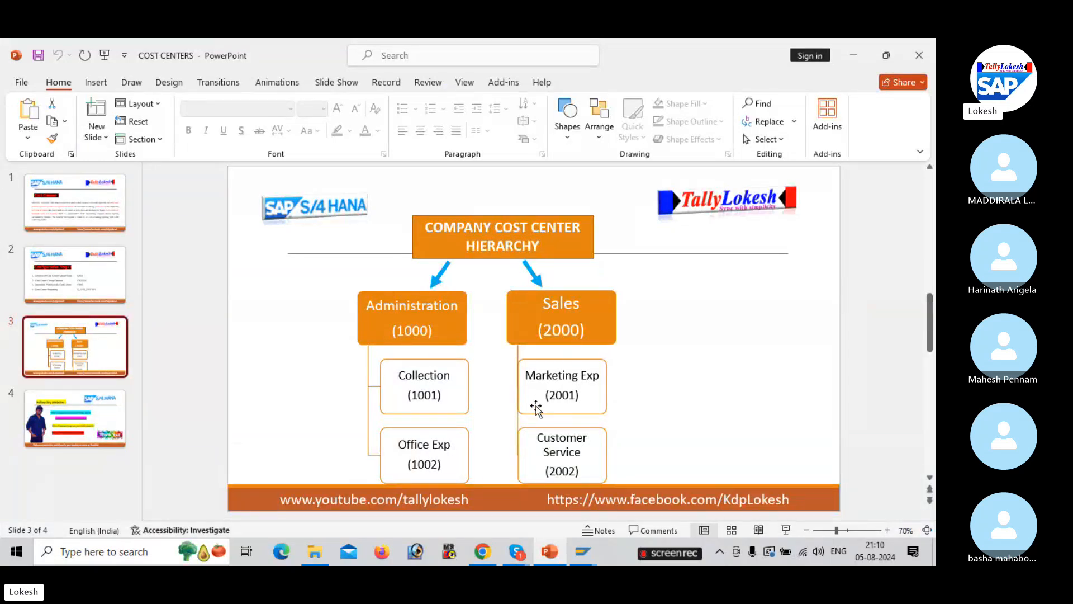
{"action": "scroll", "coordinate": [427, 357], "scroll_direction": "up", "scroll_amount": 1}
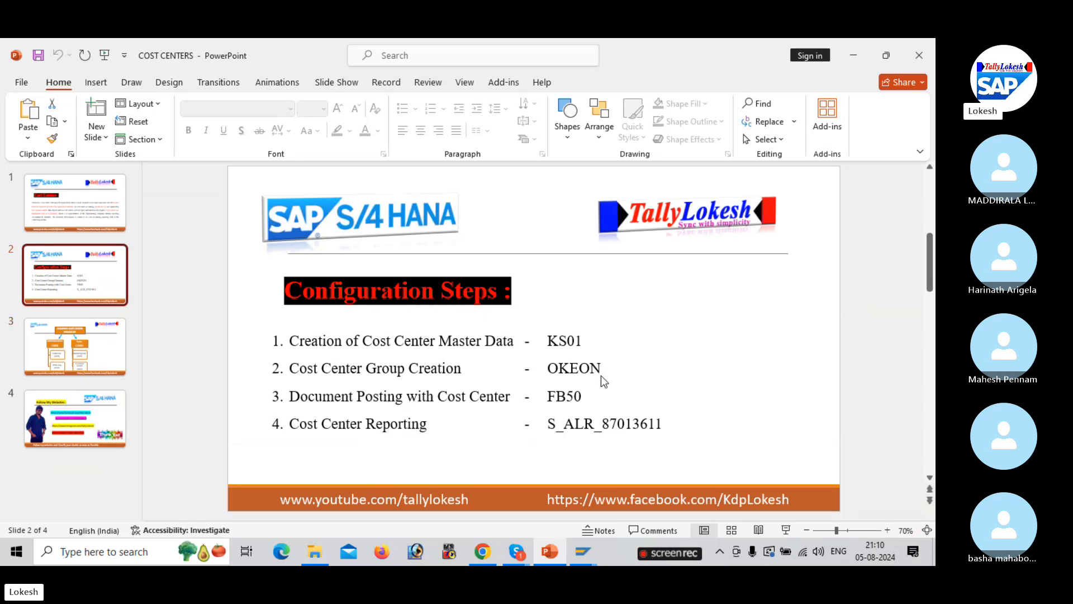
{"action": "key", "text": "alt+Tab"}
{"action": "left_click", "coordinate": [83, 84]}
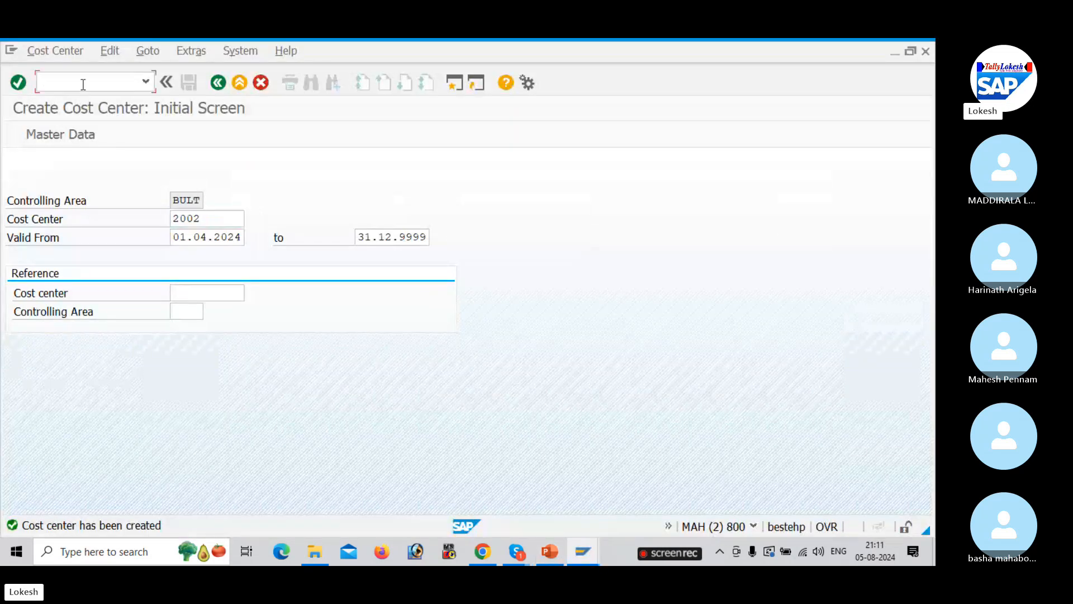
{"action": "type", "text": "/M"}
{"action": "type", "text": "N"}
{"action": "type", "text": "OKEON"}
{"action": "key", "text": "Return"}
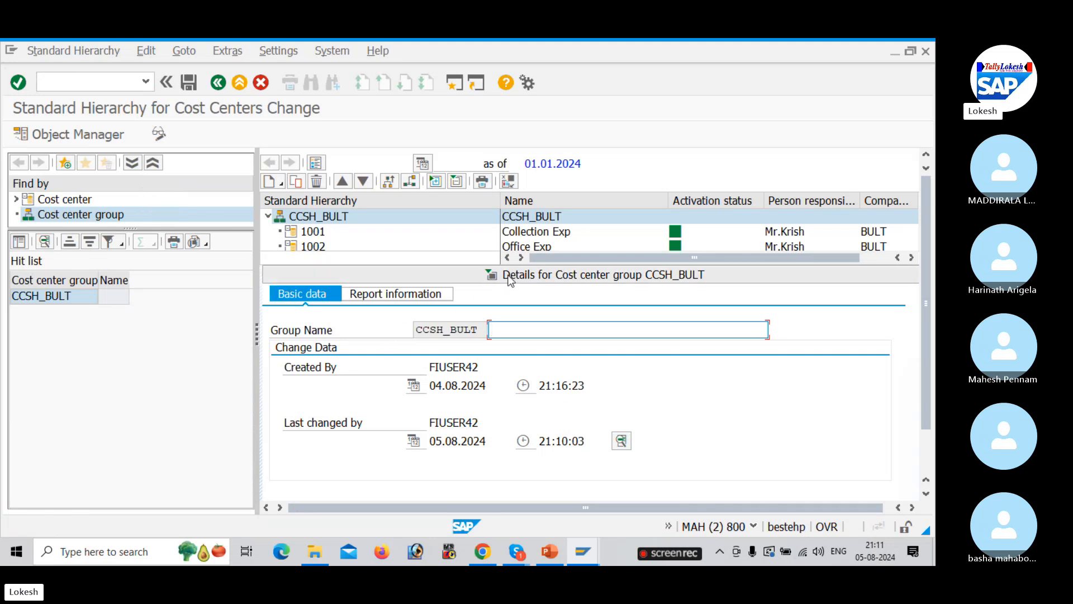
Step: Hide the group details and examine the cost centers listed under standard hierarchy CCSH_BULT
{"action": "left_click", "coordinate": [489, 274]}
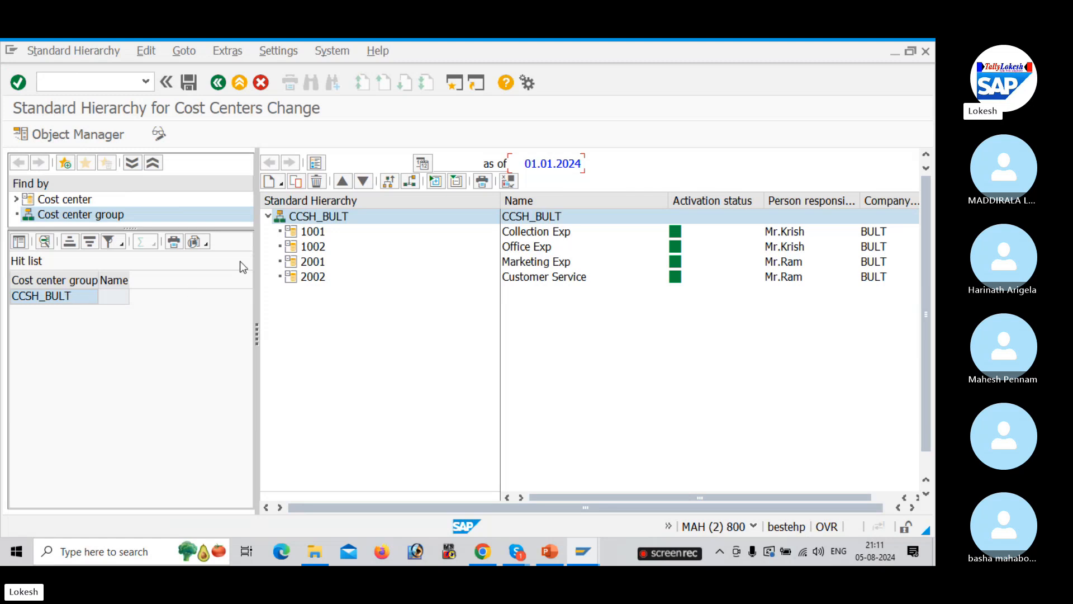
{"action": "left_click", "coordinate": [268, 217]}
{"action": "left_click", "coordinate": [268, 216]}
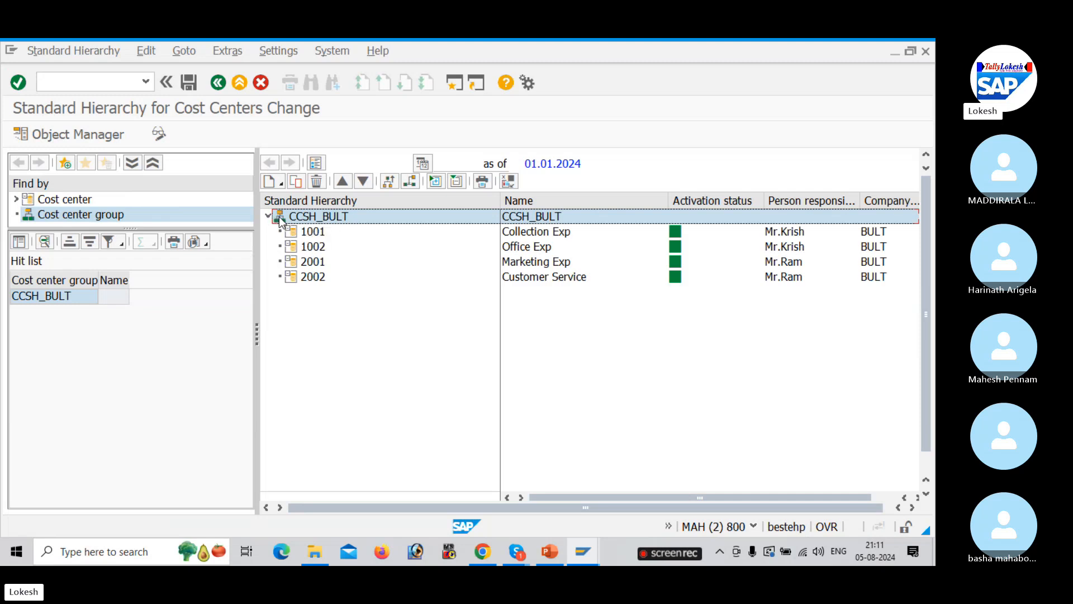
{"action": "left_click", "coordinate": [363, 184]}
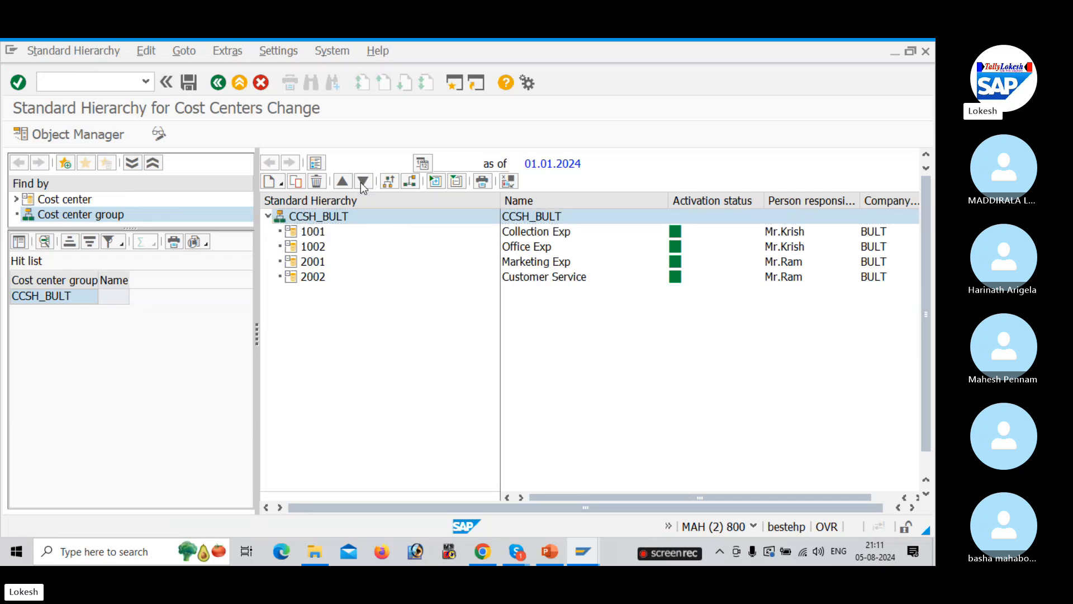
{"action": "left_click", "coordinate": [487, 395]}
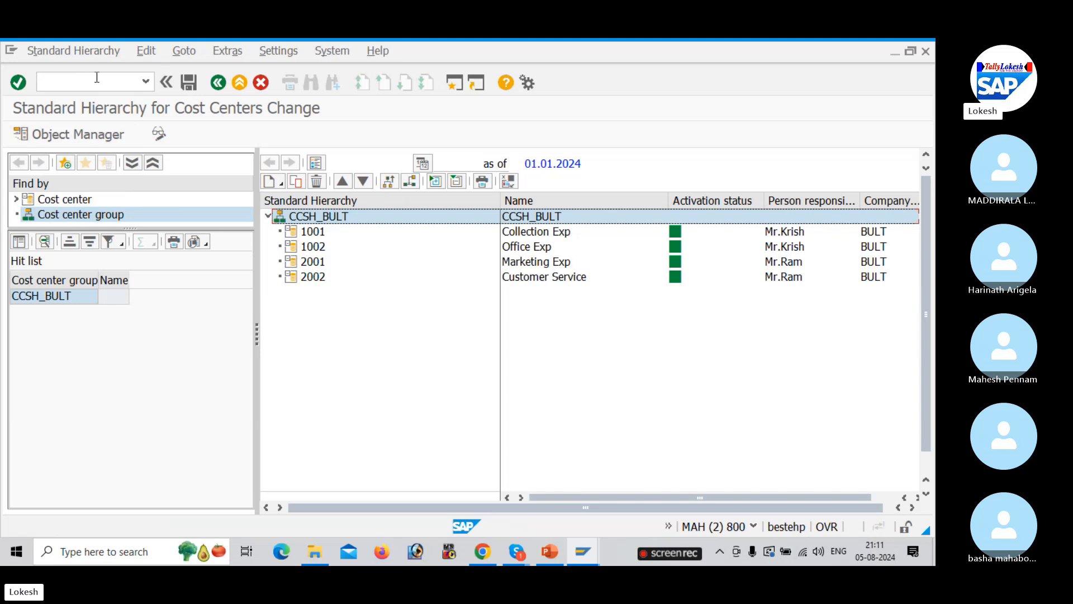
Step: Restart transaction OKEON with the command /NOKEON to reload the standard hierarchy
{"action": "left_click", "coordinate": [65, 81]}
{"action": "type", "text": "/"}
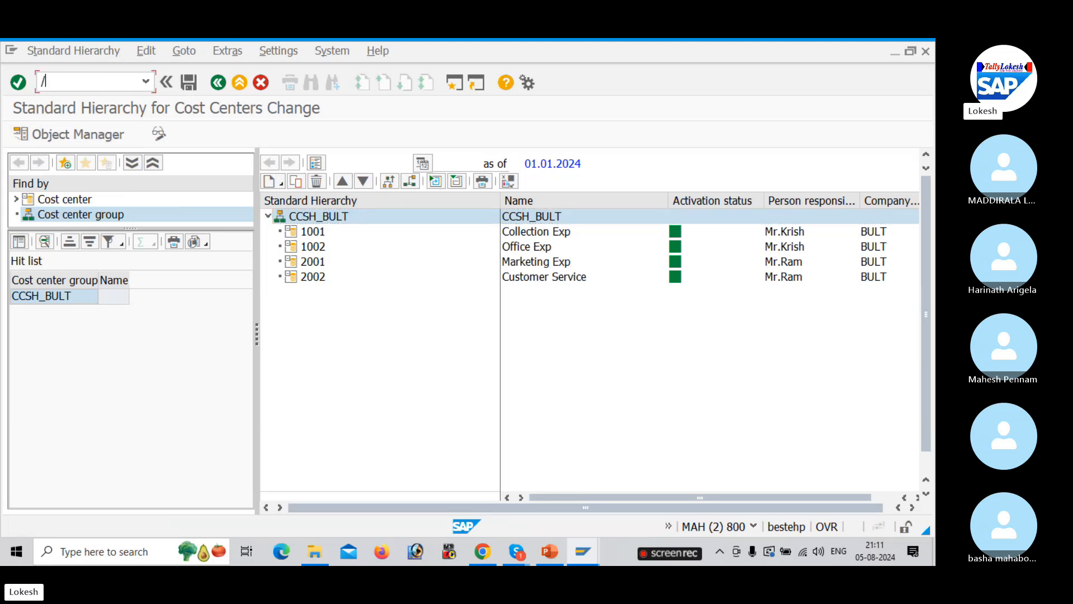
{"action": "type", "text": "NOKON"}
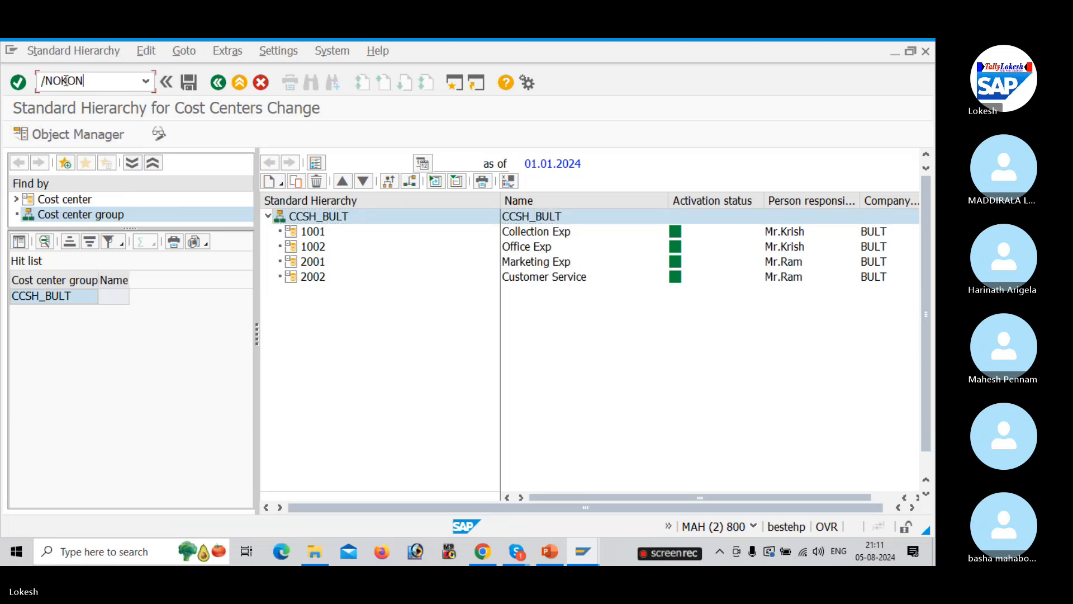
{"action": "key", "text": "BackSpace"}
{"action": "key", "text": "BackSpace"}
{"action": "type", "text": "EON"}
{"action": "key", "text": "Return"}
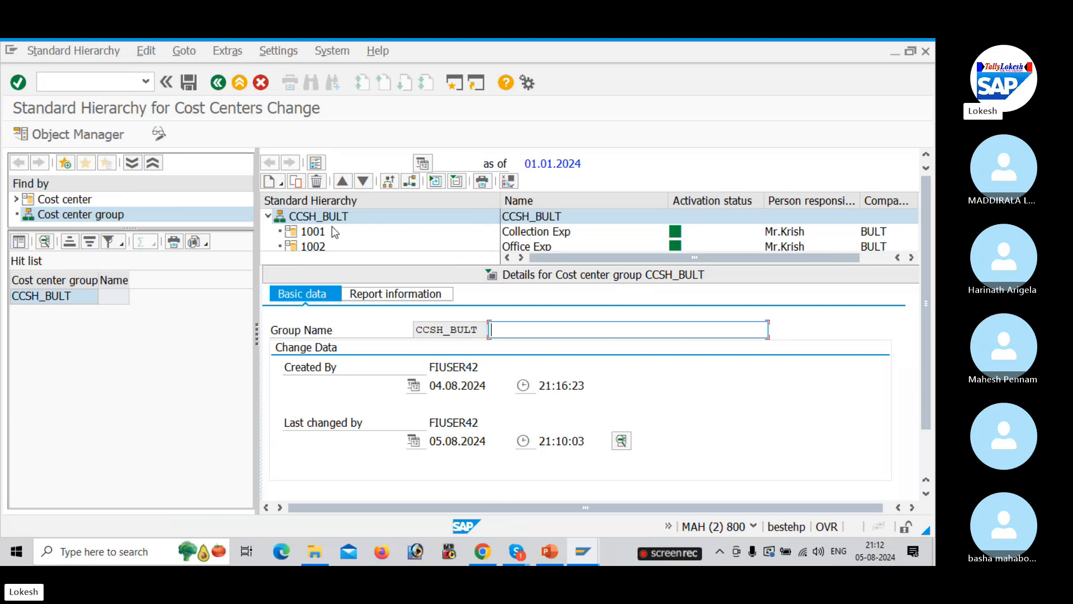
Step: Following the company hierarchy slide in PowerPoint, create lower-level group 1000 named Administration under CCSH_BULT in SAP and save it
{"action": "key", "text": "alt+Tab"}
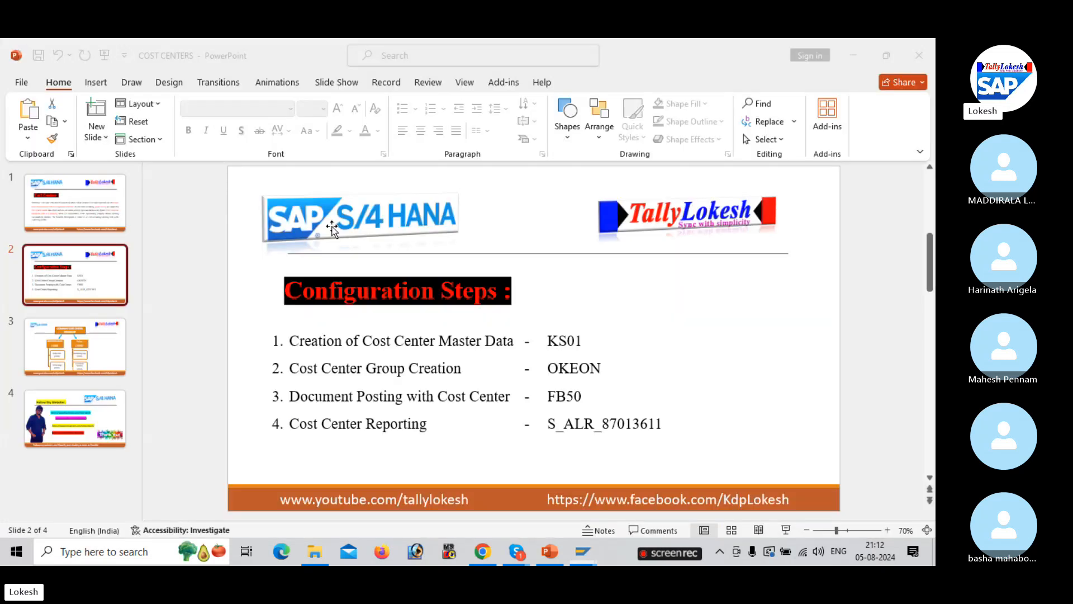
{"action": "left_click", "coordinate": [127, 341]}
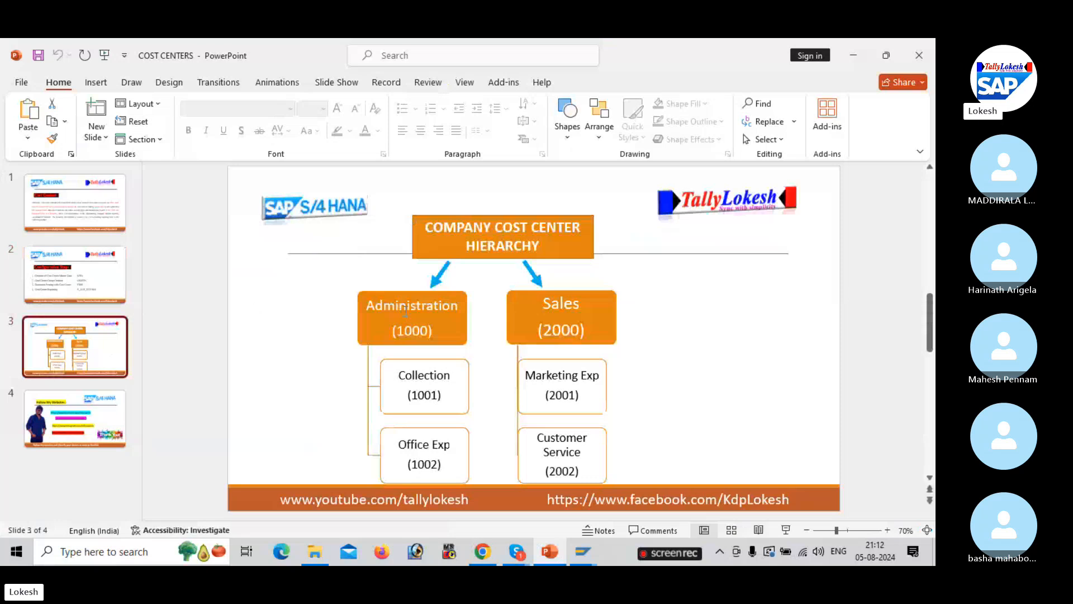
{"action": "key", "text": "alt+Tab"}
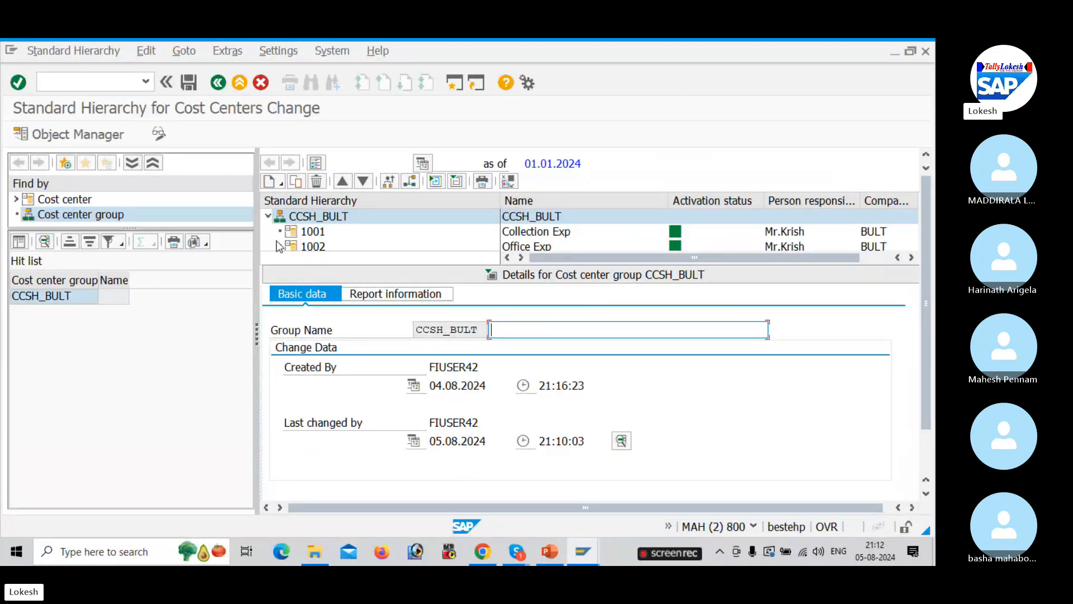
{"action": "left_click", "coordinate": [277, 186]}
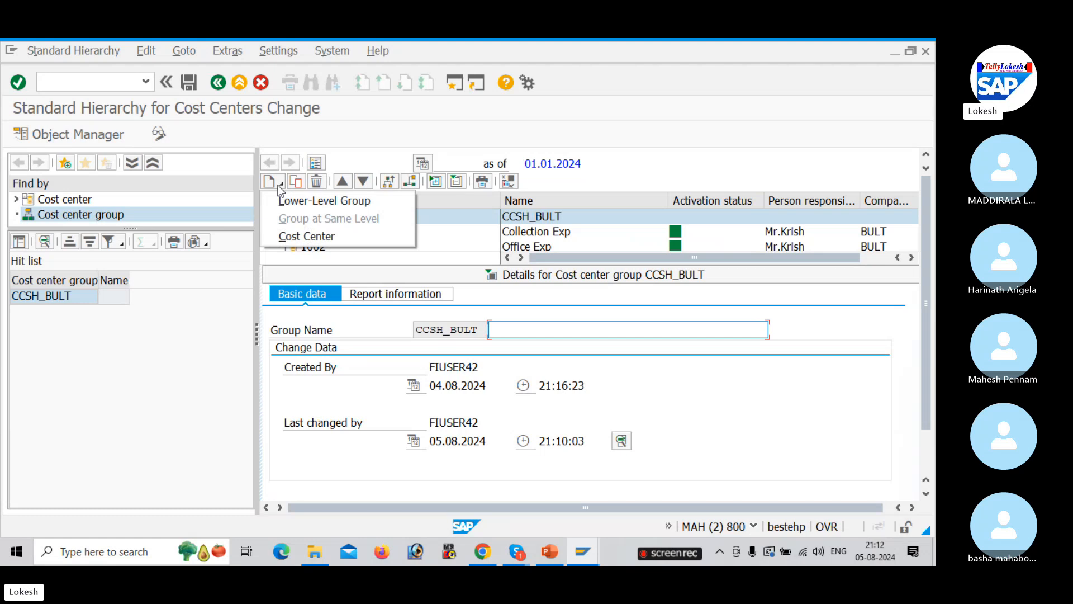
{"action": "left_click", "coordinate": [306, 204]}
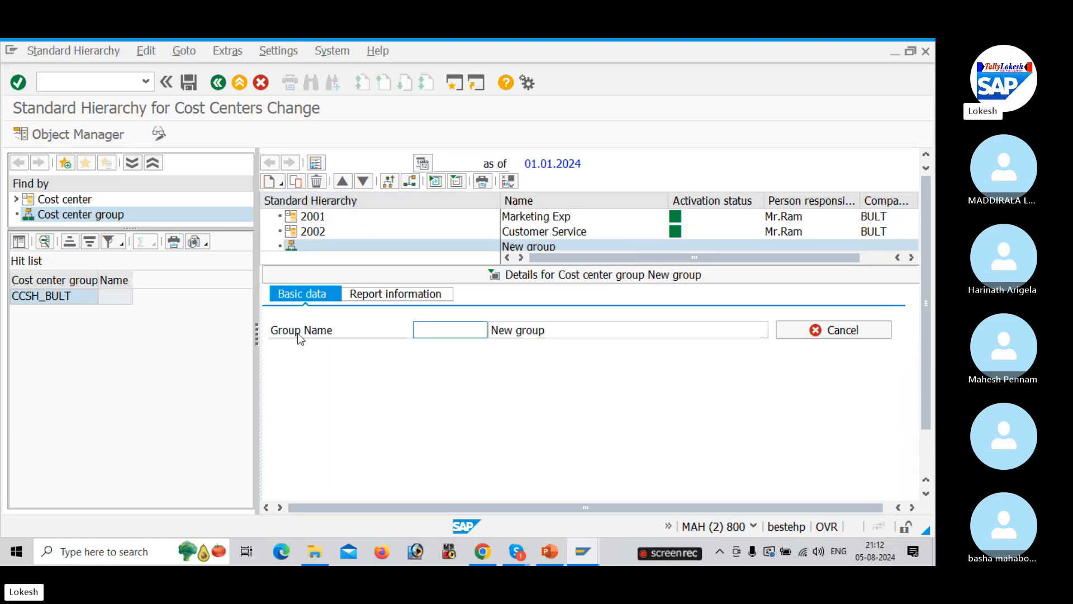
{"action": "left_click", "coordinate": [428, 334]}
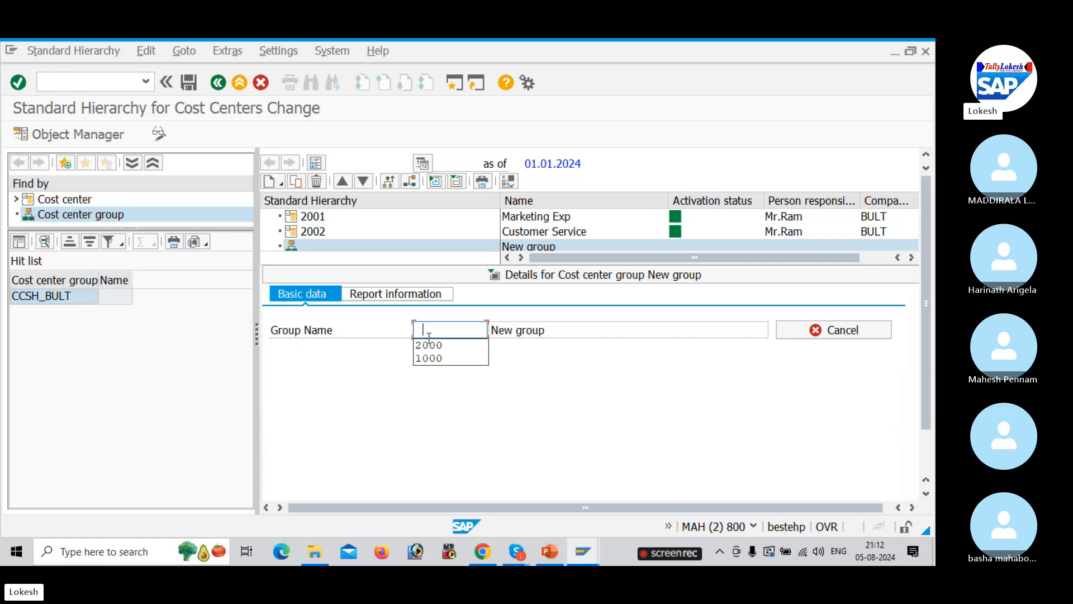
{"action": "left_click", "coordinate": [430, 358]}
{"action": "key", "text": "Tab"}
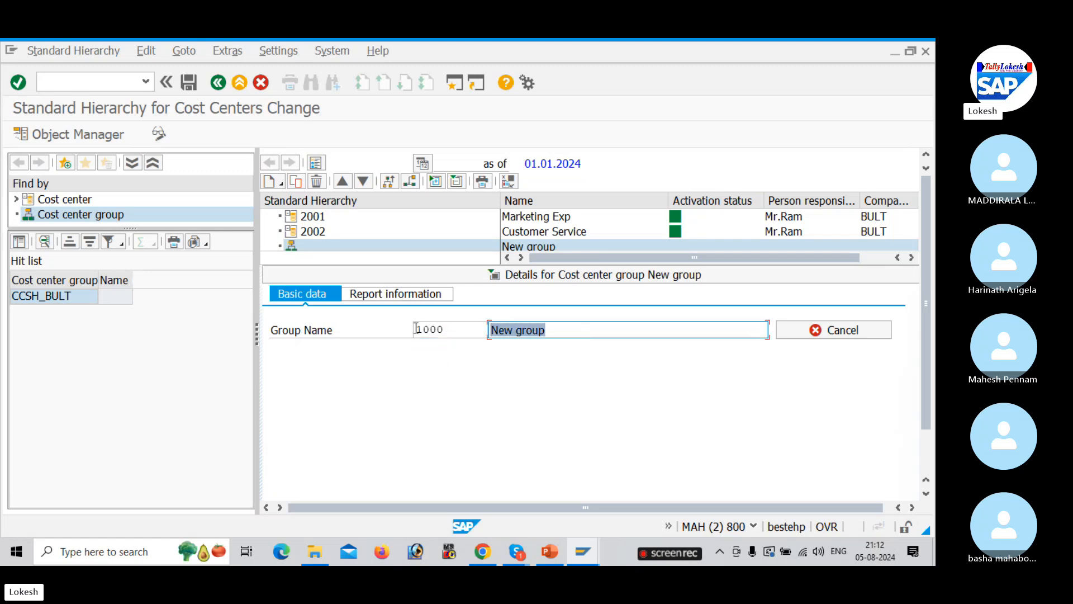
{"action": "type", "text": "A"}
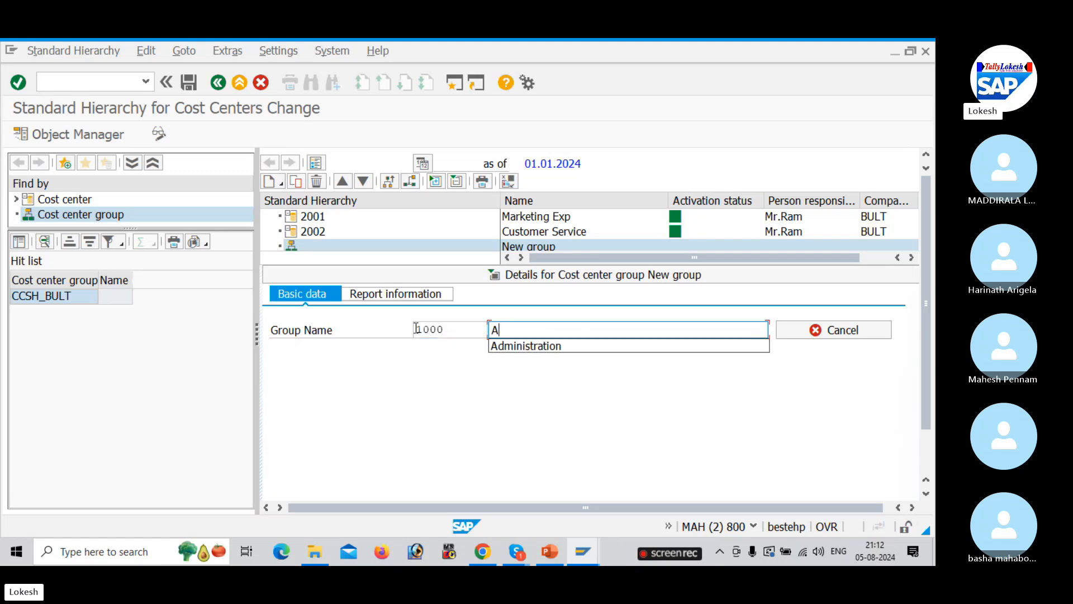
{"action": "left_click", "coordinate": [510, 345]}
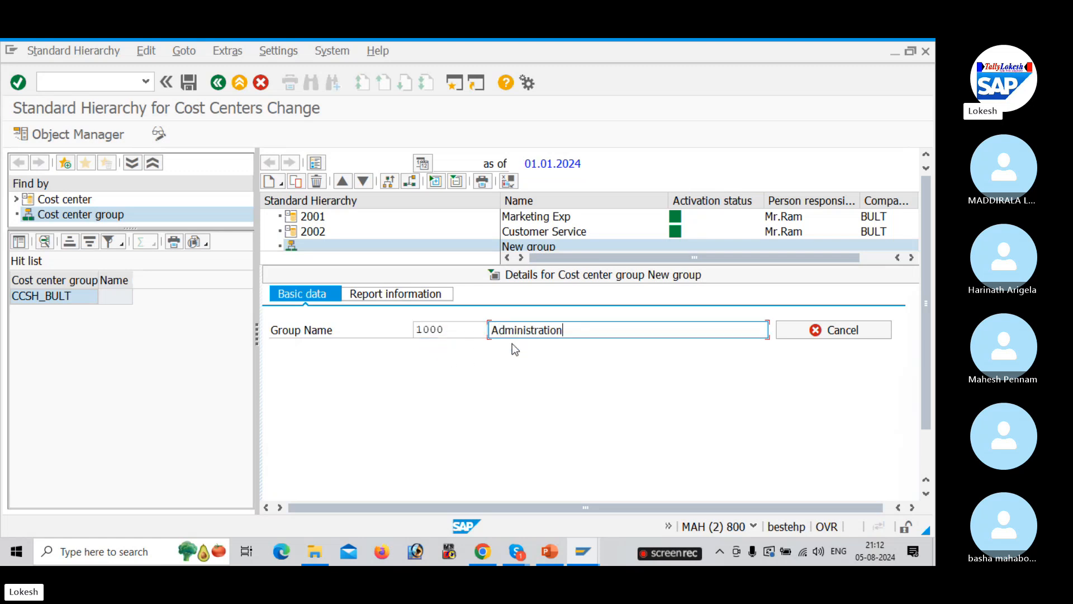
{"action": "left_click", "coordinate": [190, 82]}
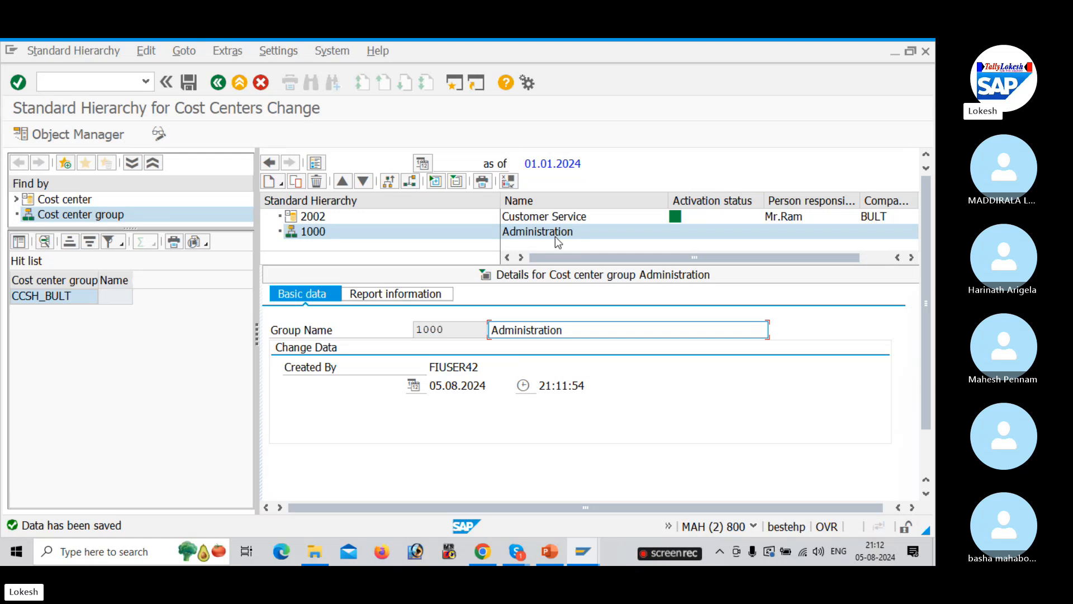
Step: Create group 2000 named Sales at the same level as group 1000 and save it
{"action": "right_click", "coordinate": [290, 233]}
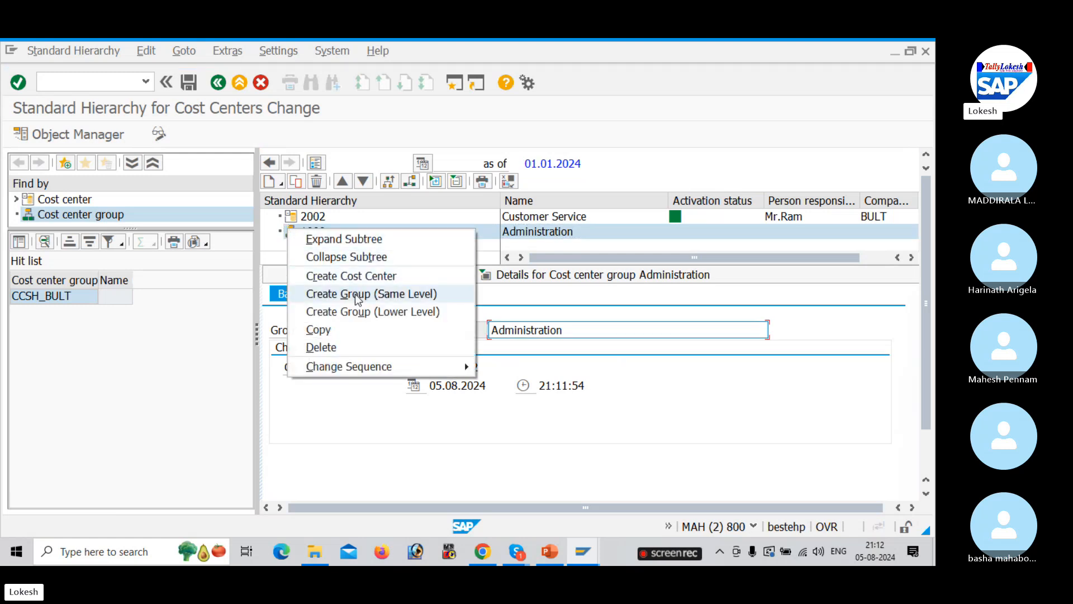
{"action": "left_click", "coordinate": [364, 300]}
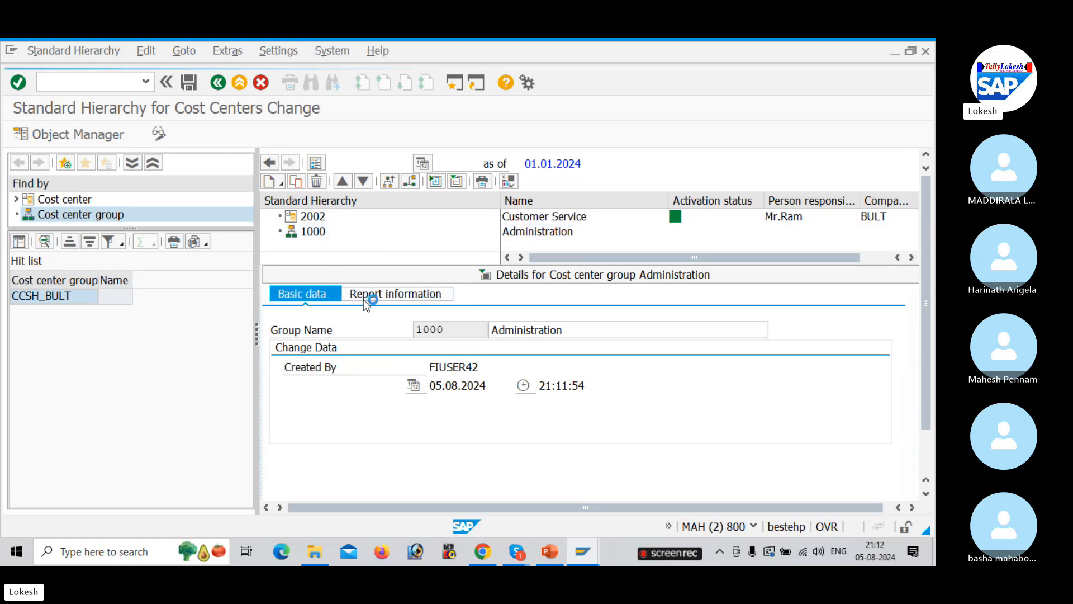
{"action": "left_click", "coordinate": [429, 331]}
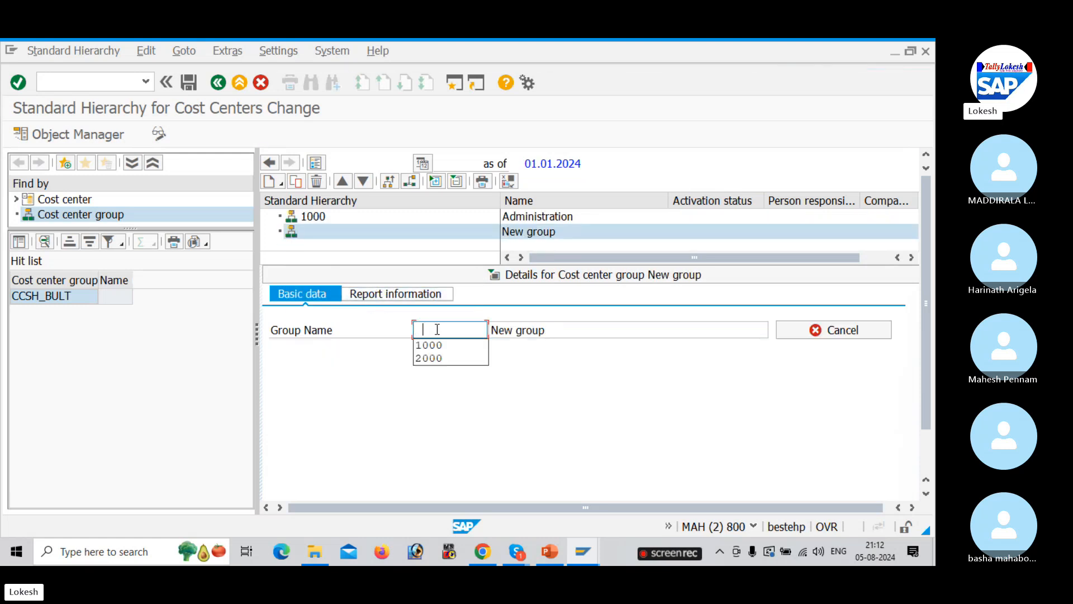
{"action": "left_click", "coordinate": [471, 361]}
{"action": "key", "text": "Tab"}
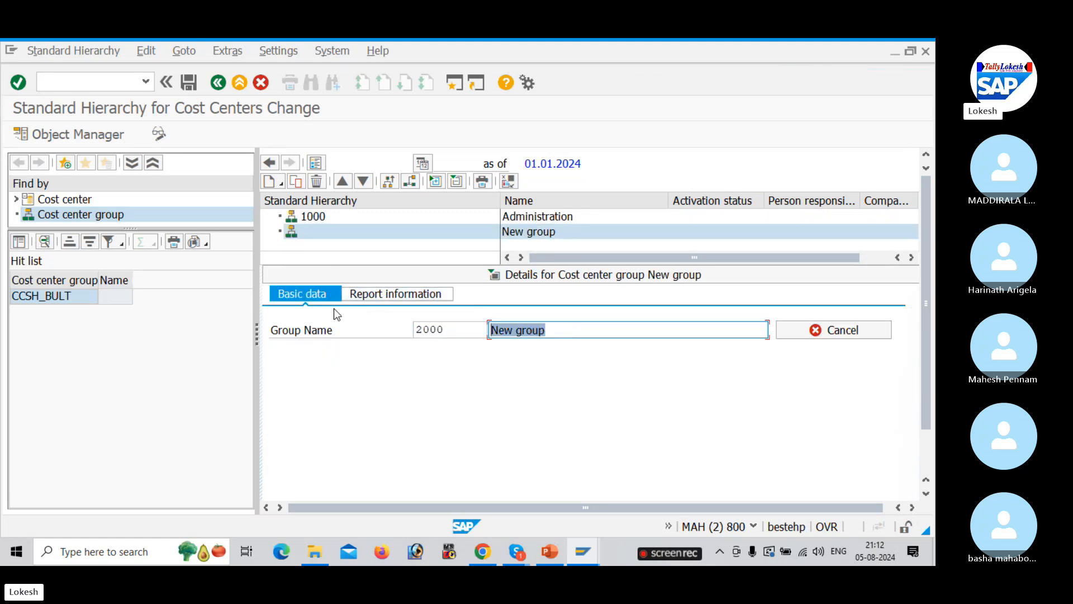
{"action": "key", "text": "BackSpace"}
{"action": "left_click", "coordinate": [508, 356]}
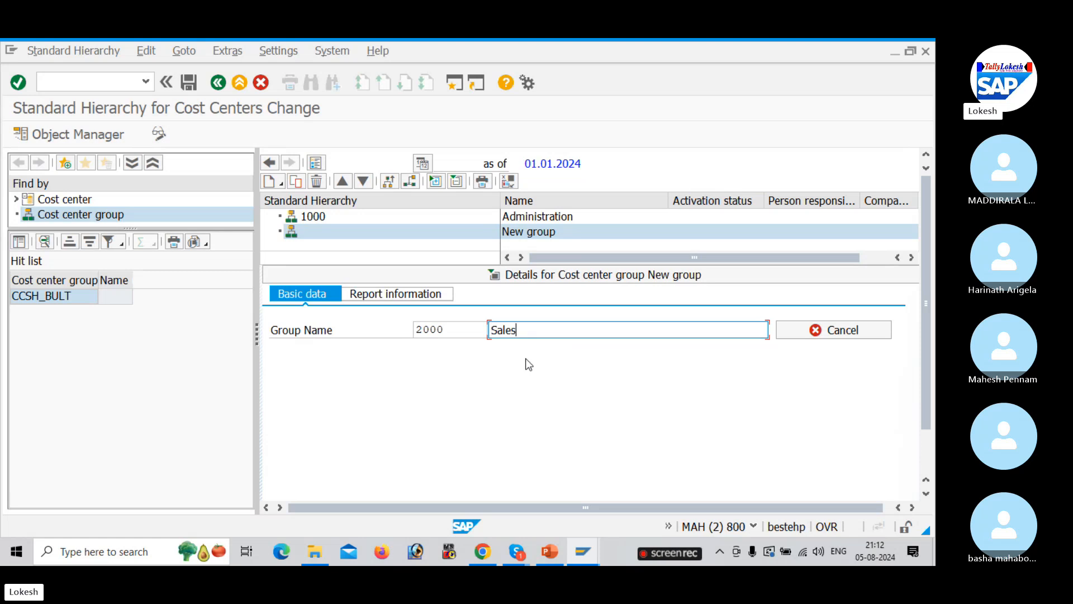
{"action": "left_click", "coordinate": [189, 83]}
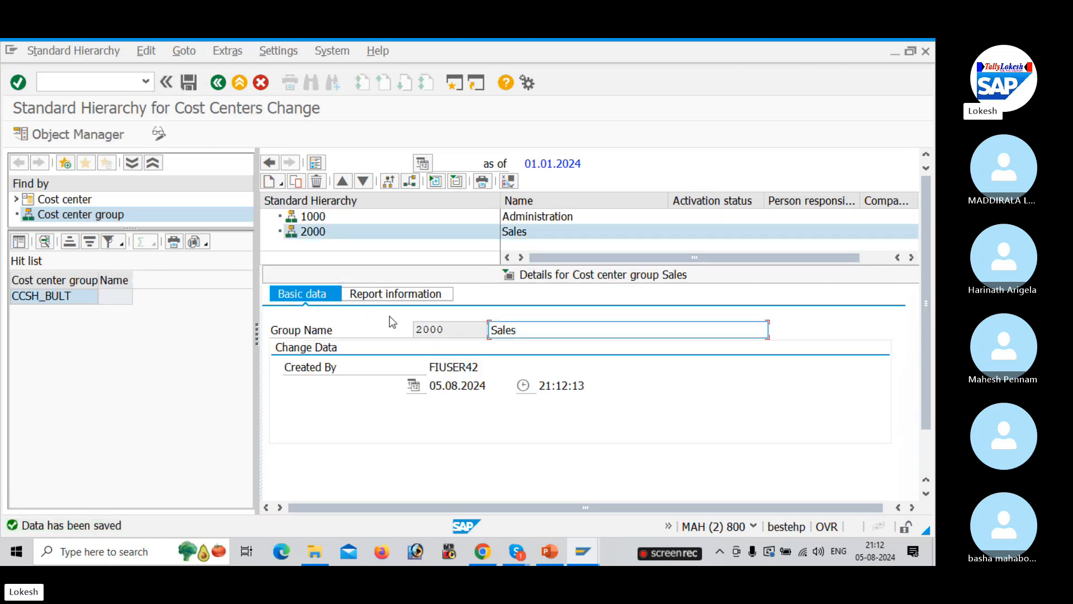
Step: Check the hierarchy slide in PowerPoint and, in SAP's full hierarchy view, move cost center 1001 into group 1000 Administration
{"action": "key", "text": "alt+Tab"}
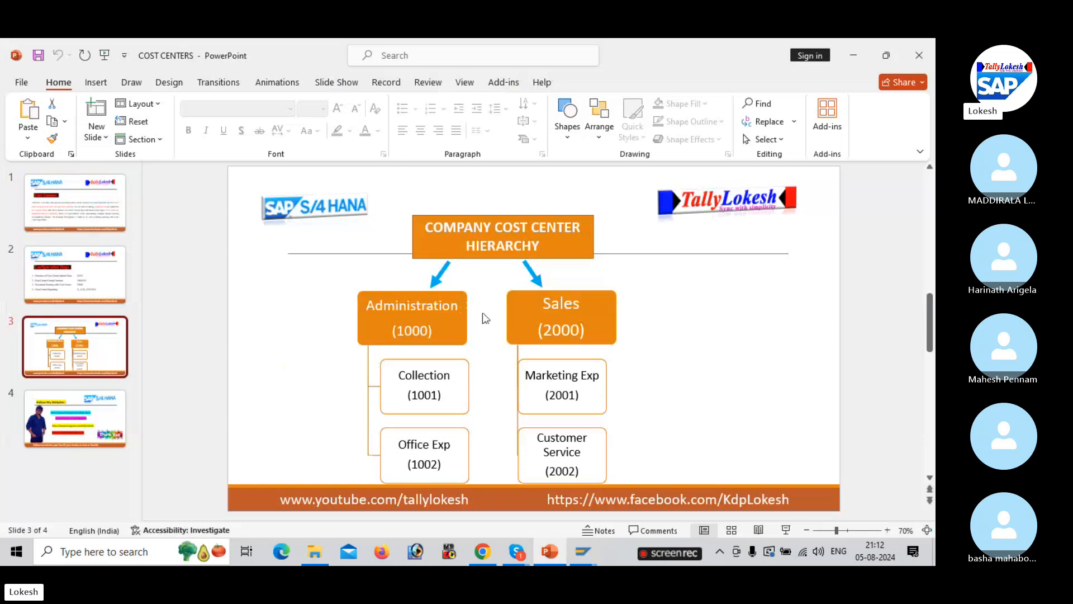
{"action": "key", "text": "alt+Tab"}
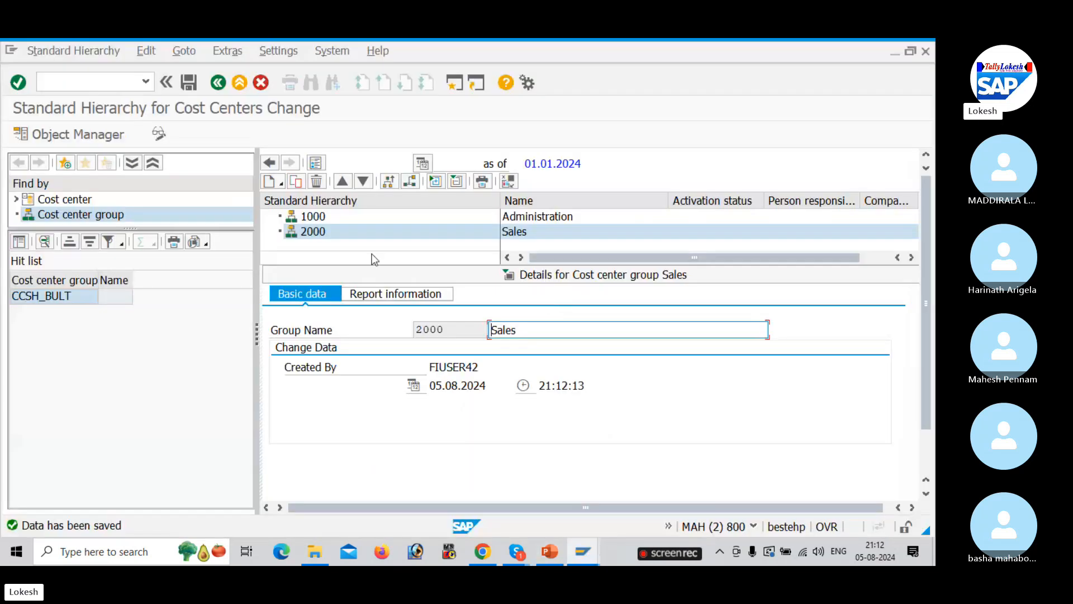
{"action": "left_click", "coordinate": [505, 278]}
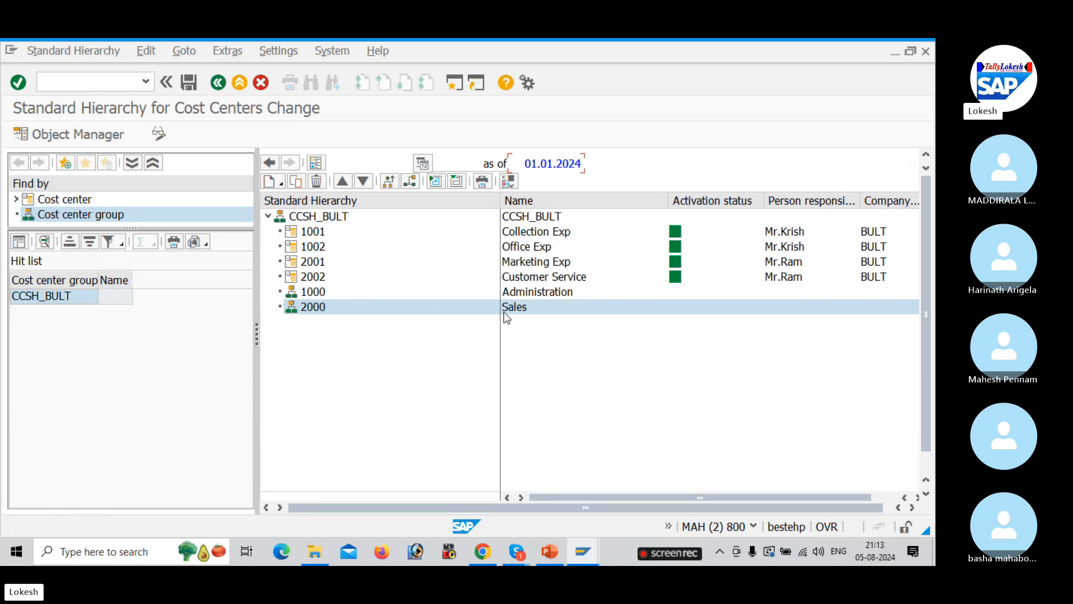
{"action": "key", "text": "alt+Tab"}
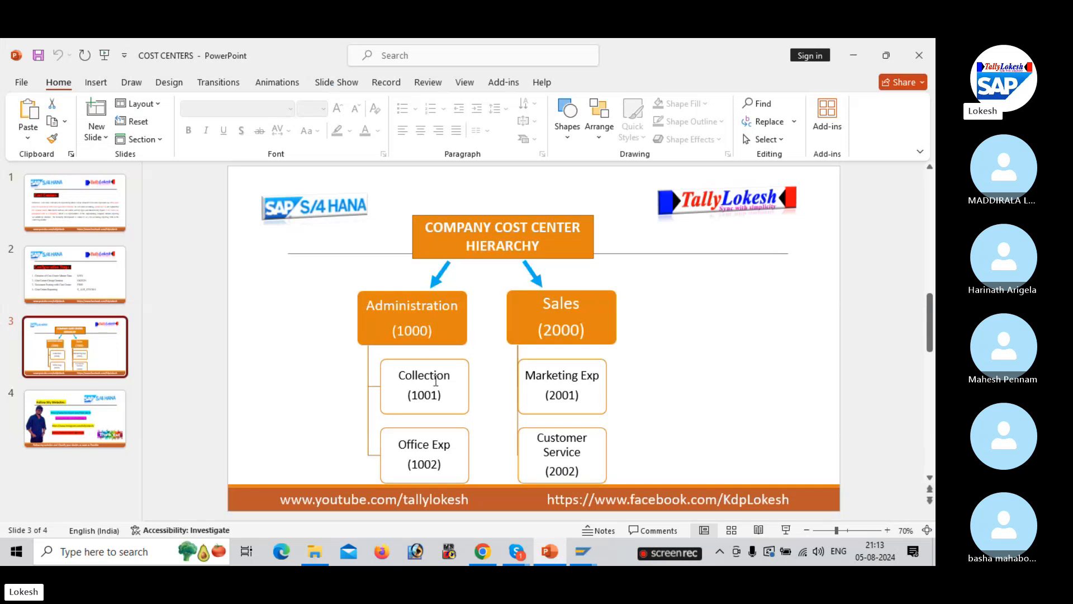
{"action": "key", "text": "alt+Tab"}
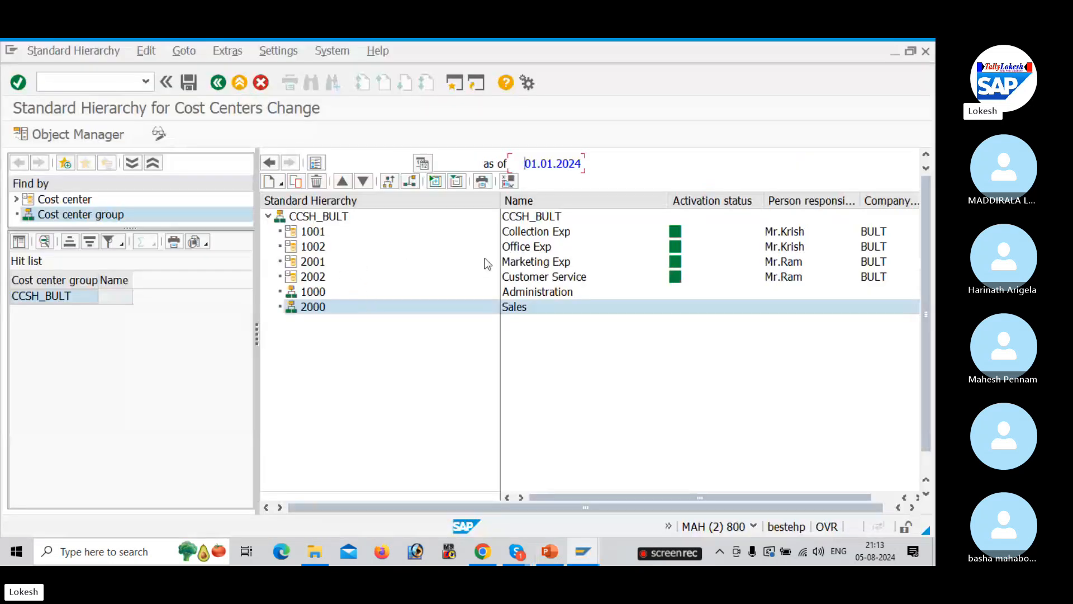
{"action": "left_click", "coordinate": [308, 232]}
{"action": "left_click_drag", "start_coordinate": [306, 235], "coordinate": [308, 296]}
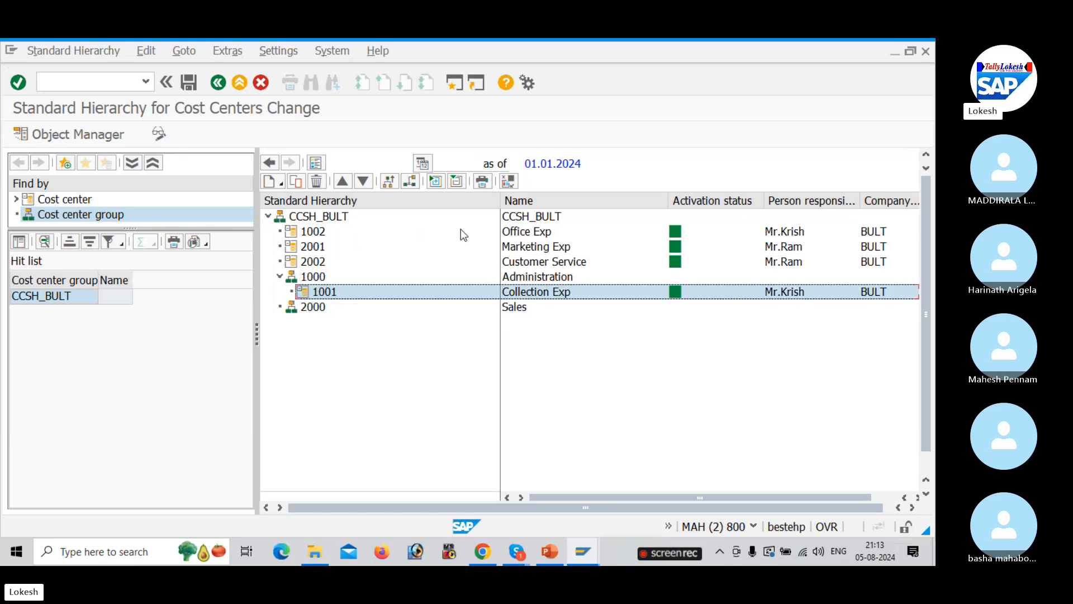
Step: Move cost center 1002 into group 1000 Administration and cost center 2001 into group 2000 Sales
{"action": "left_click", "coordinate": [310, 232]}
{"action": "left_click_drag", "start_coordinate": [311, 235], "coordinate": [302, 279]}
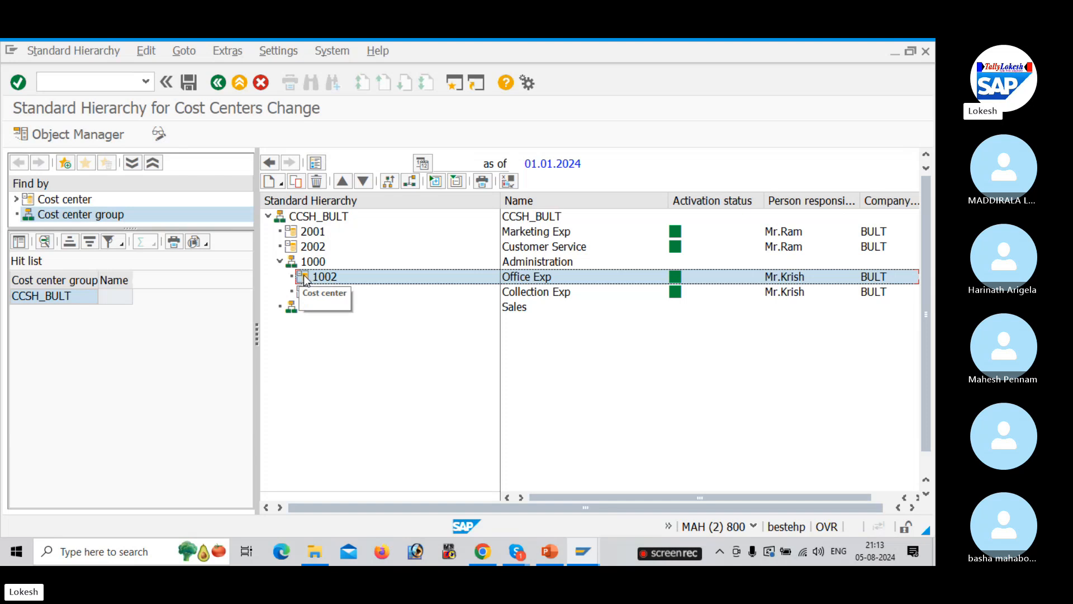
{"action": "left_click", "coordinate": [310, 232]}
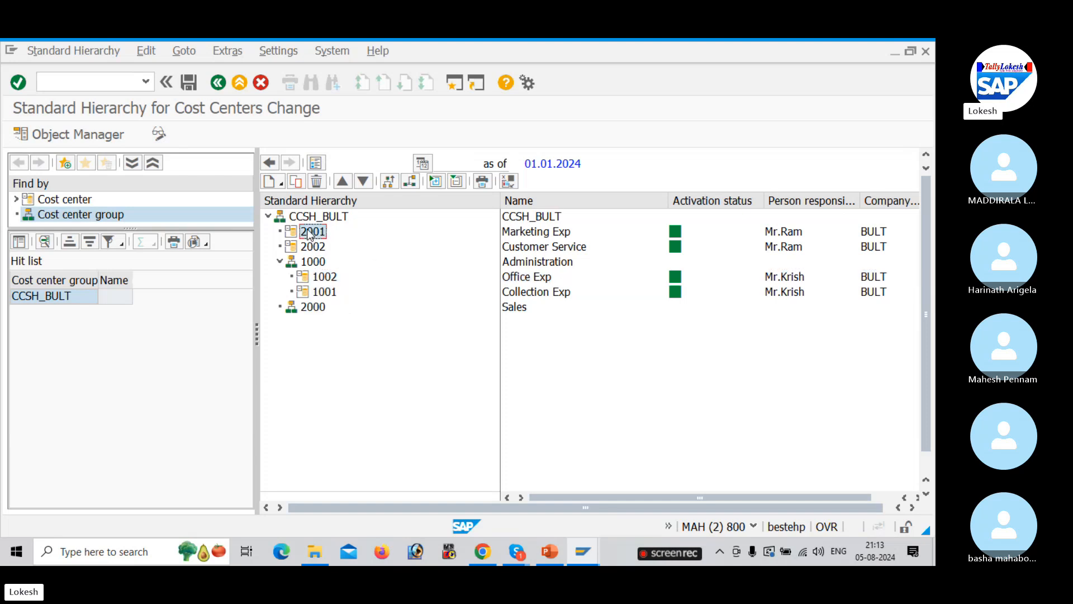
{"action": "left_click_drag", "start_coordinate": [311, 233], "coordinate": [301, 306]}
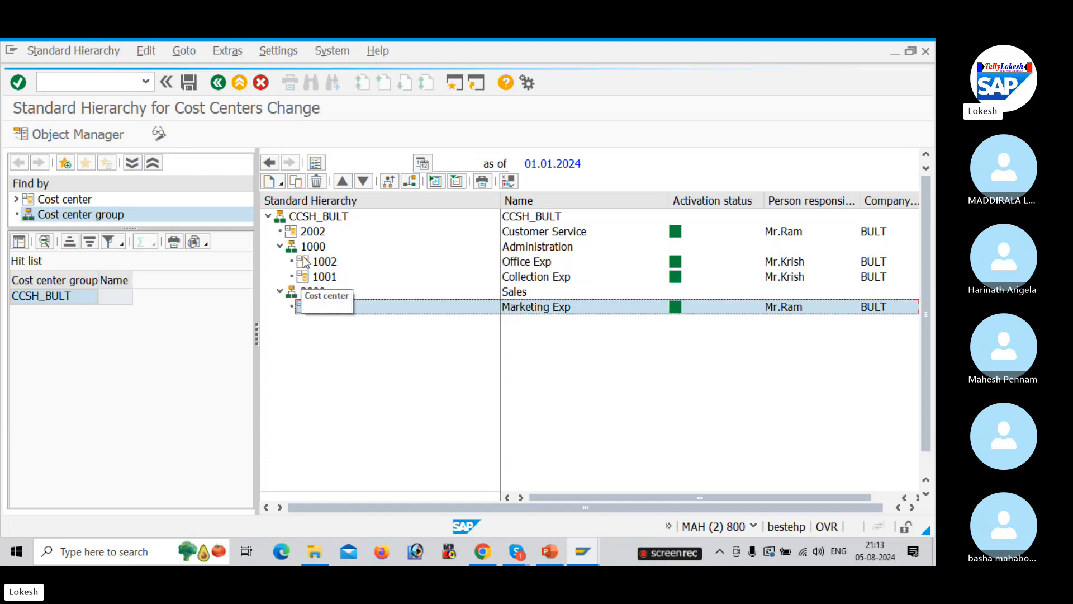
Step: Move cost center 2002 into group 2000 Sales and save the standard hierarchy
{"action": "left_click", "coordinate": [311, 233]}
{"action": "left_click_drag", "start_coordinate": [310, 230], "coordinate": [307, 305]}
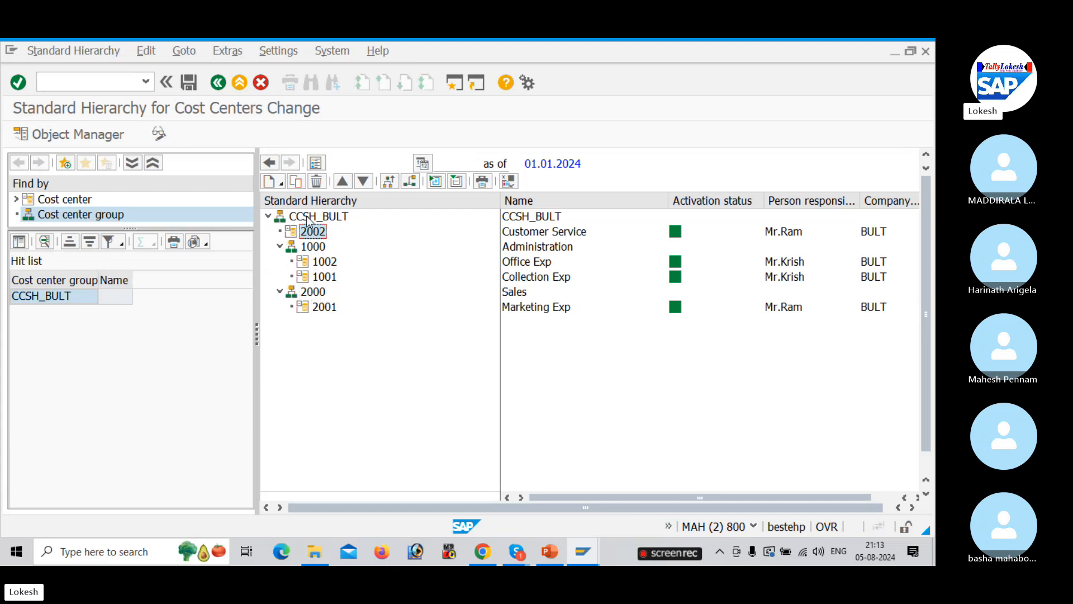
{"action": "left_click_drag", "start_coordinate": [304, 230], "coordinate": [297, 301]}
{"action": "left_click", "coordinate": [306, 234]}
{"action": "left_click_drag", "start_coordinate": [306, 233], "coordinate": [306, 291]}
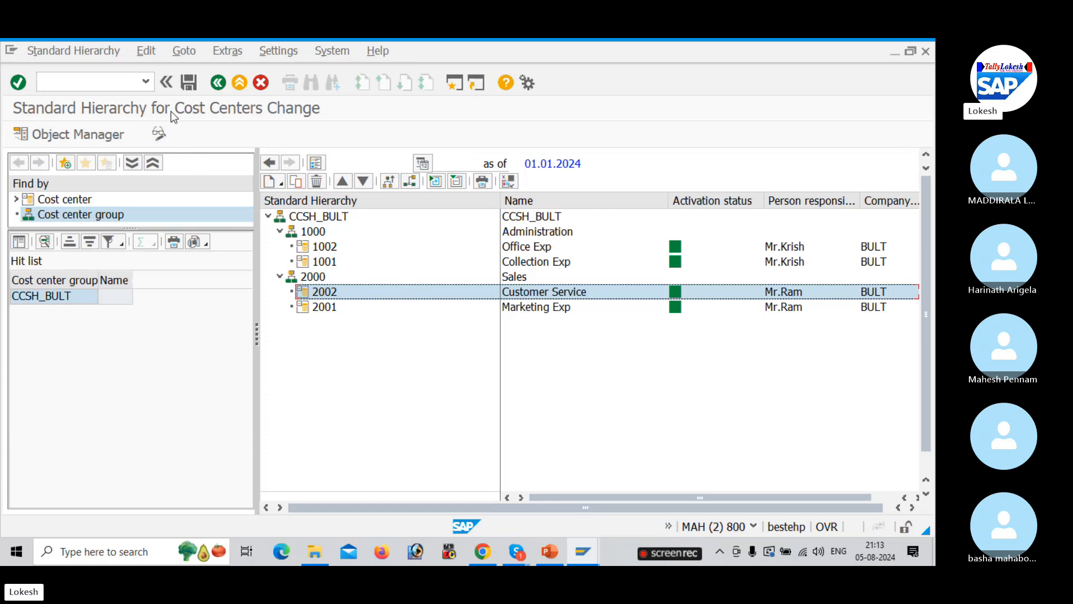
{"action": "left_click", "coordinate": [190, 84]}
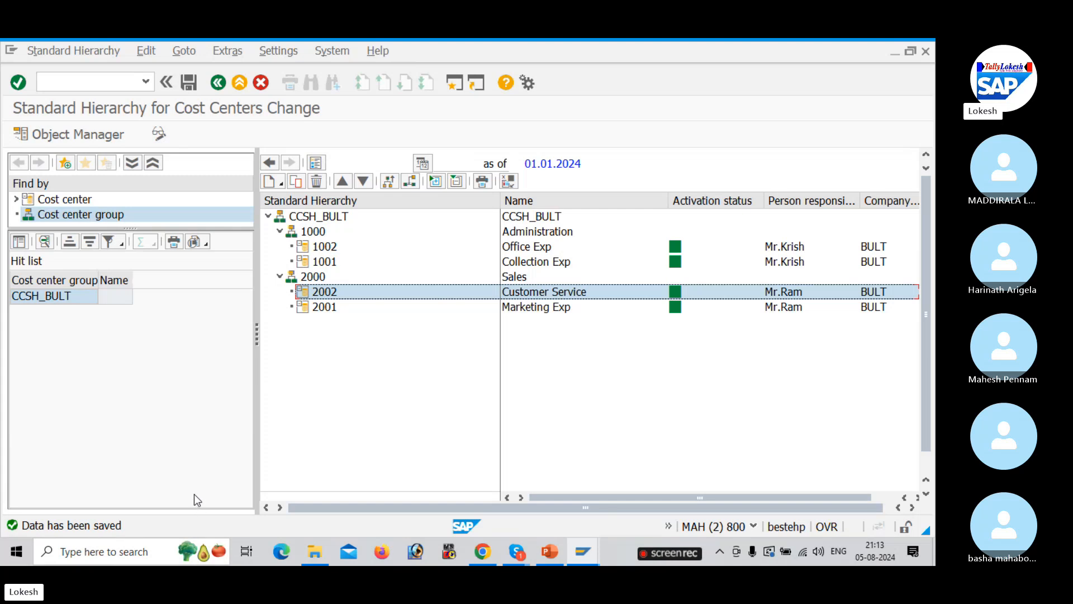
Step: Check the Configuration Steps slide in PowerPoint and, back in SAP, start document posting with the command /NFB50
{"action": "key", "text": "alt+Tab"}
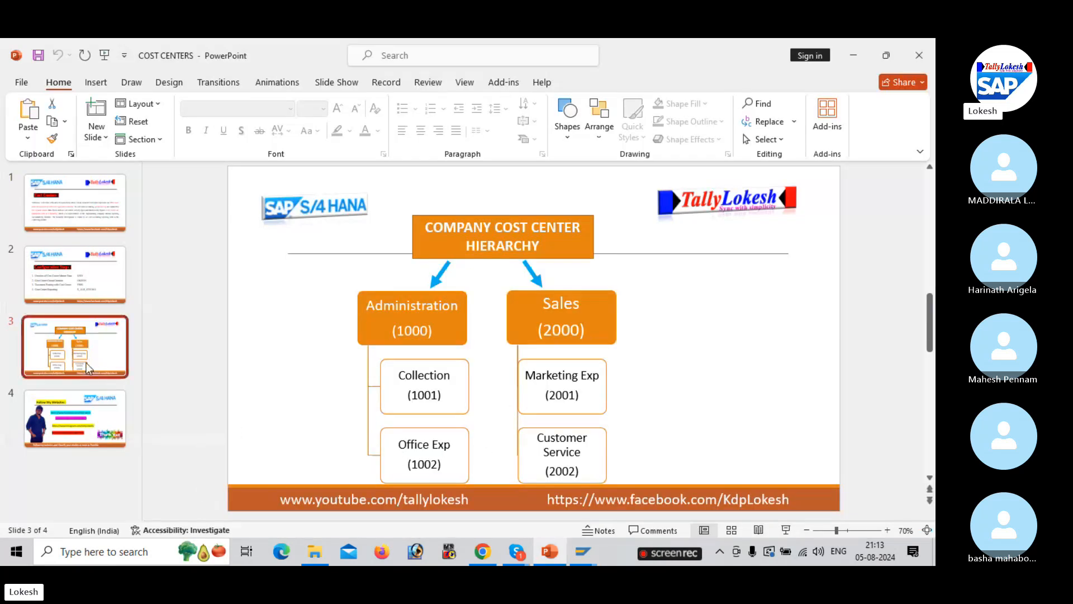
{"action": "left_click", "coordinate": [87, 276]}
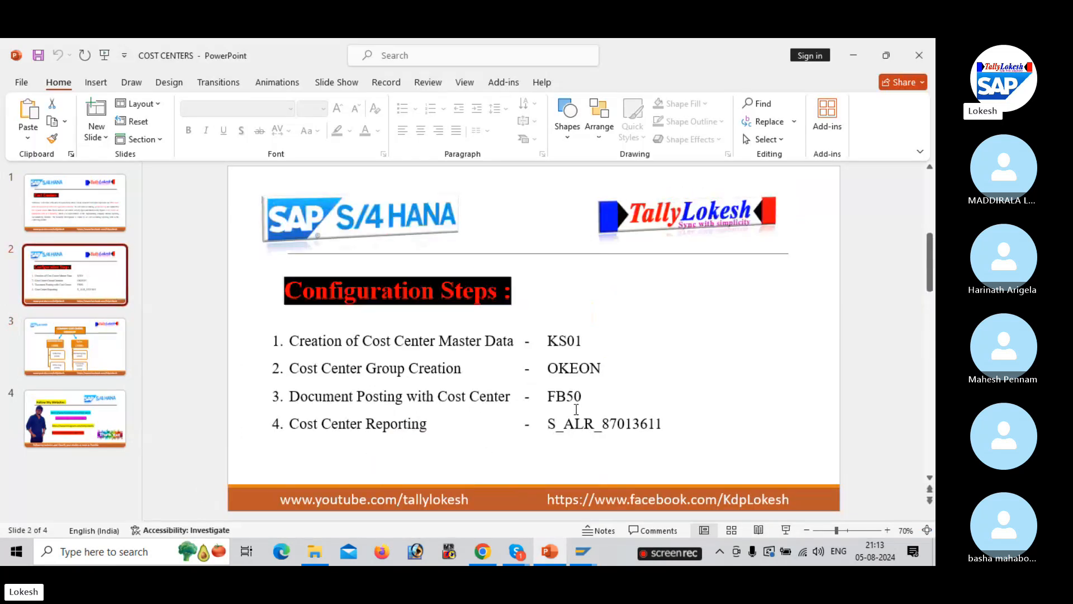
{"action": "key", "text": "alt+Tab"}
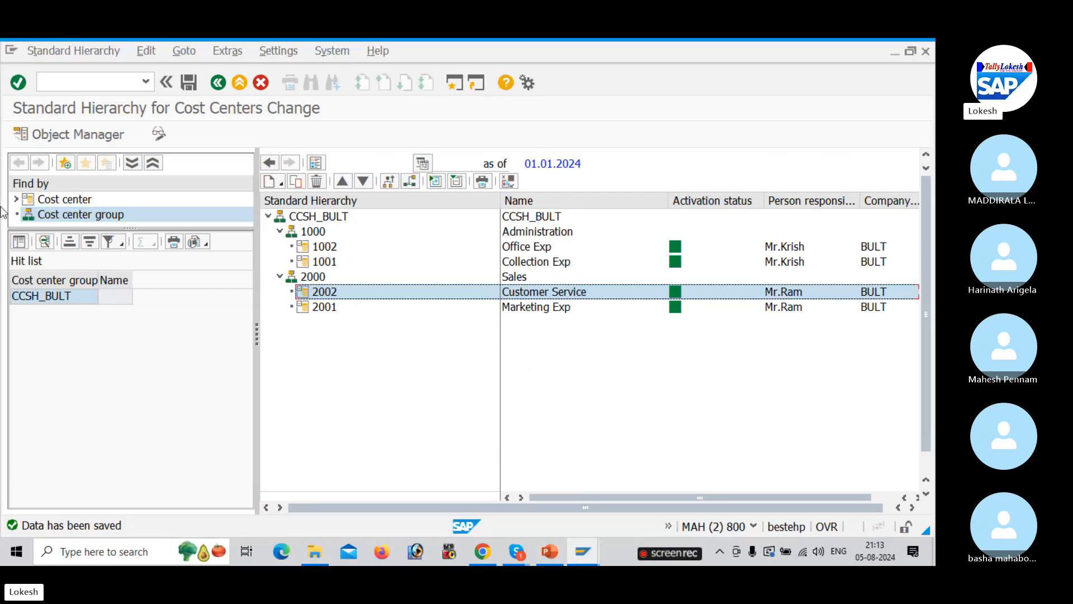
{"action": "type", "text": "/"}
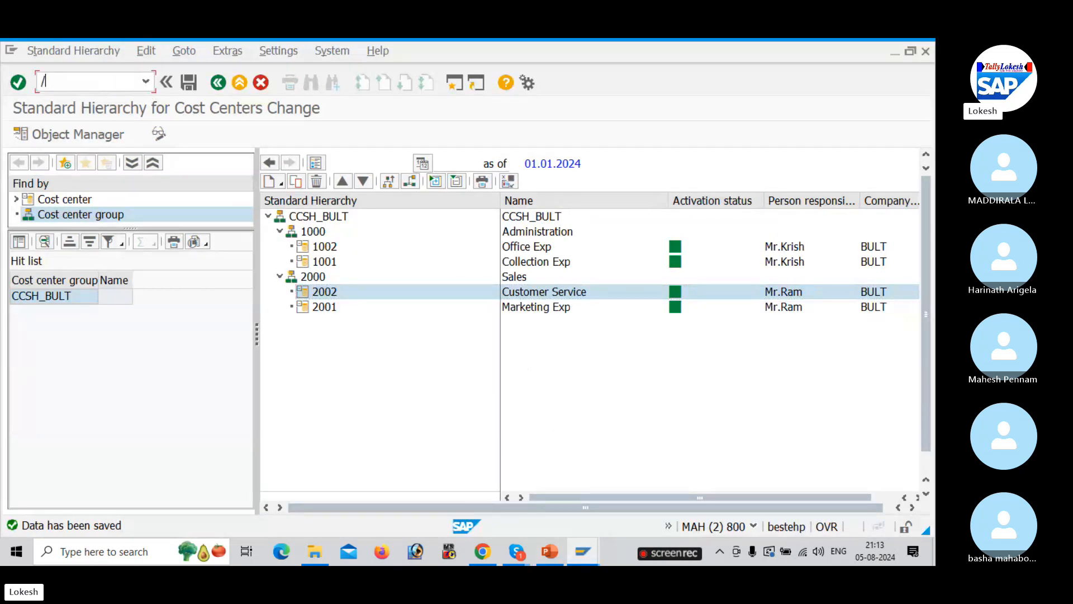
{"action": "type", "text": "NFB5"}
{"action": "key", "text": "Return"}
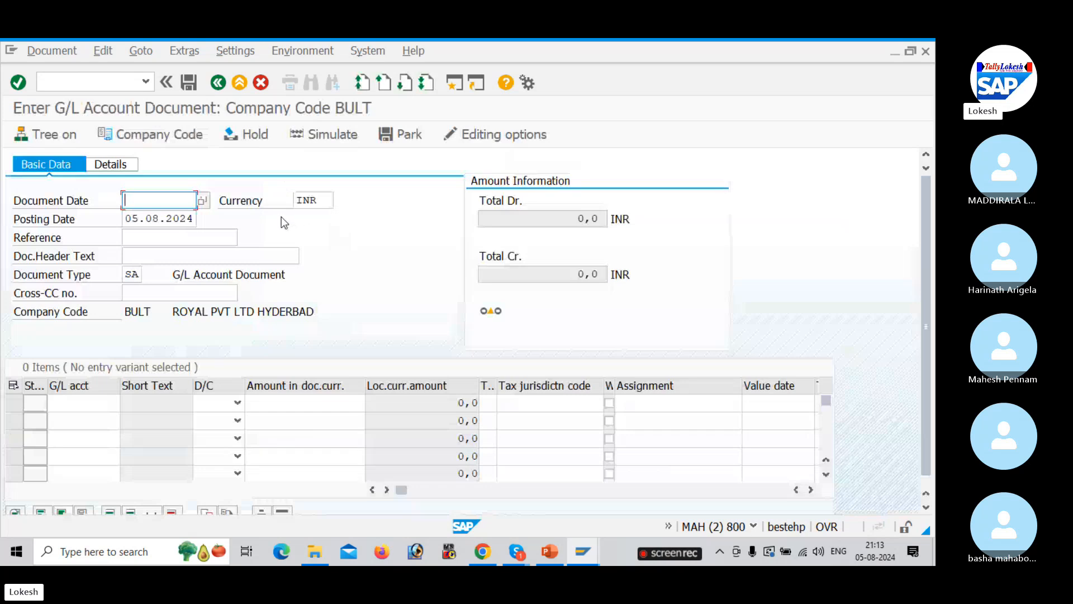
Step: Fill in the document header with document date 05.08.2024, reference BULT-12 and header text RENT A/C
{"action": "left_click", "coordinate": [204, 203]}
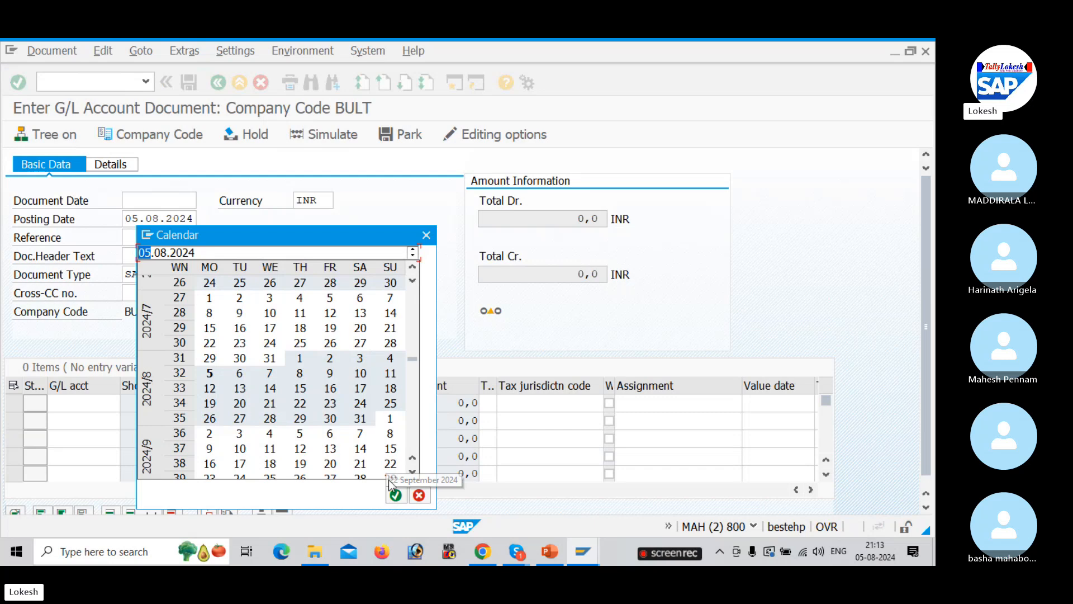
{"action": "left_click", "coordinate": [394, 495]}
{"action": "left_click", "coordinate": [130, 237]}
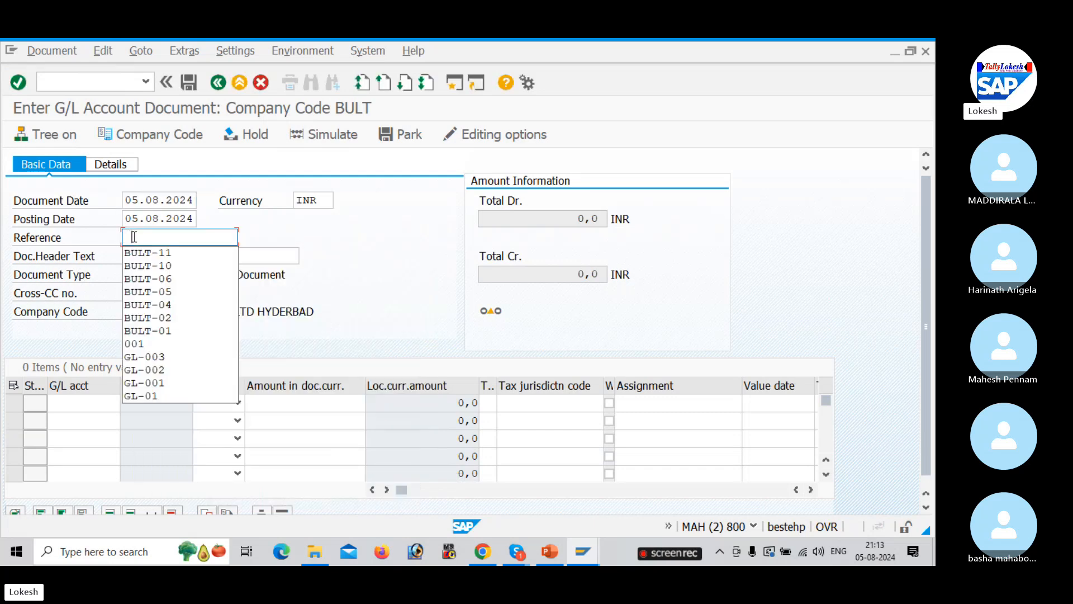
{"action": "left_click", "coordinate": [158, 255]}
{"action": "key", "text": "BackSpace"}
{"action": "type", "text": "2"}
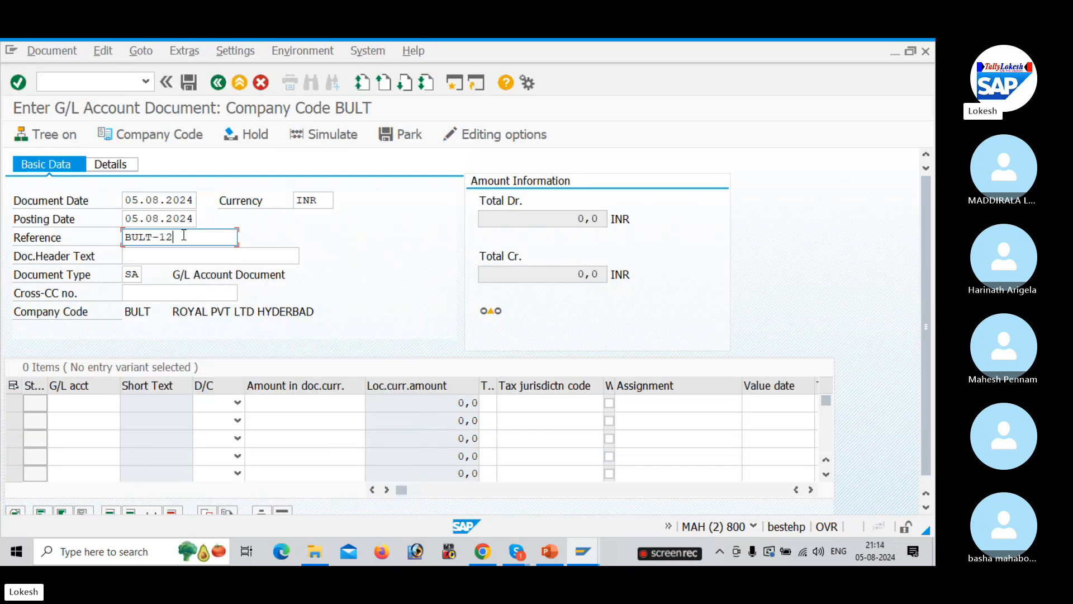
{"action": "left_click", "coordinate": [172, 254]}
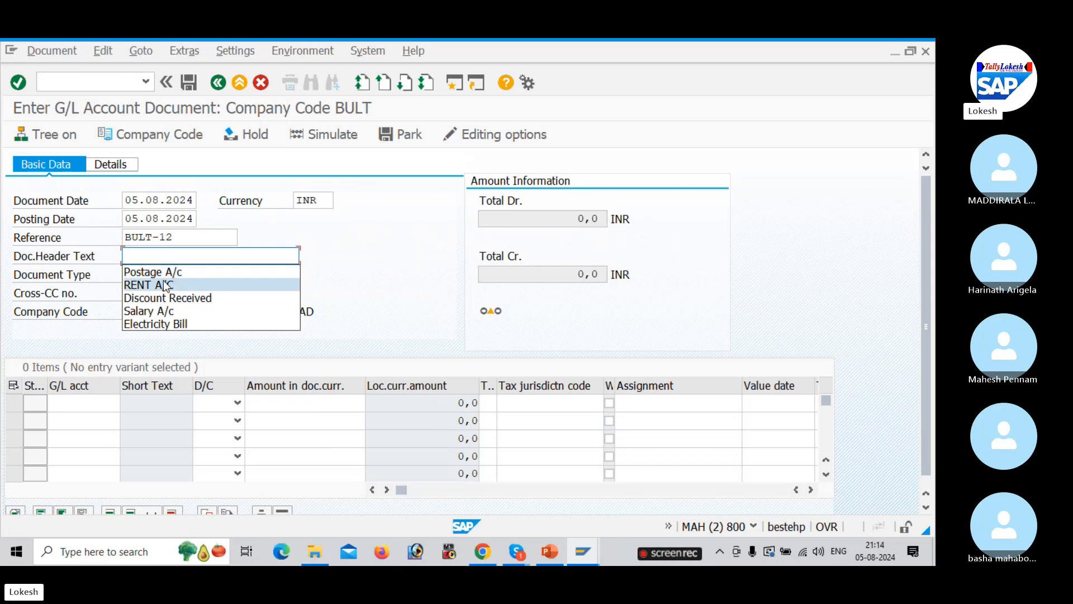
{"action": "left_click", "coordinate": [166, 286]}
Step: Enter the first line item with G/L account 400001 Rent A/c as a debit of 10000
{"action": "left_click", "coordinate": [78, 404]}
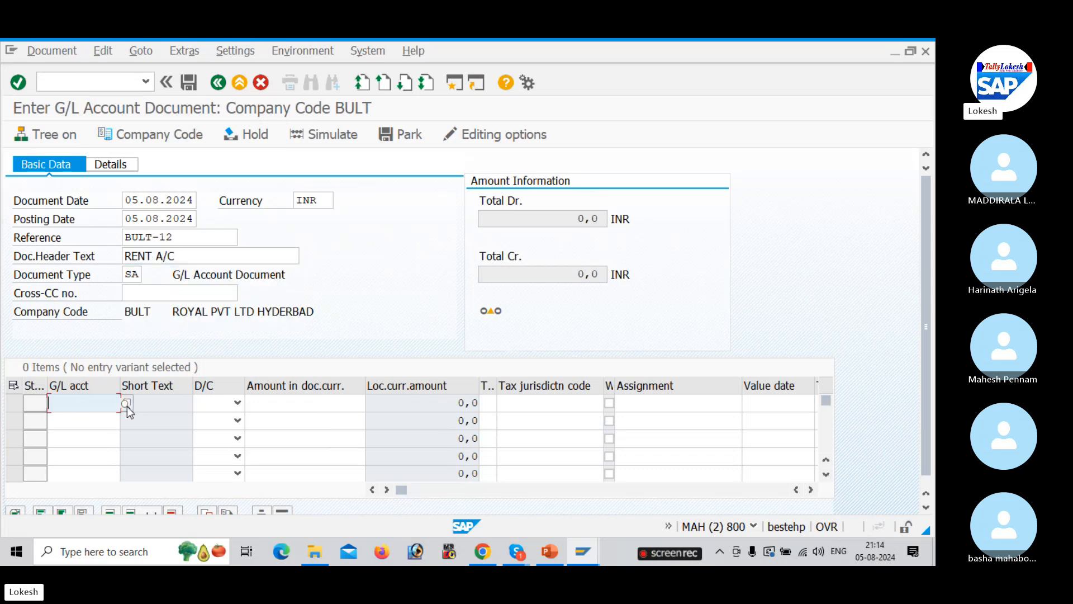
{"action": "left_click", "coordinate": [126, 402]}
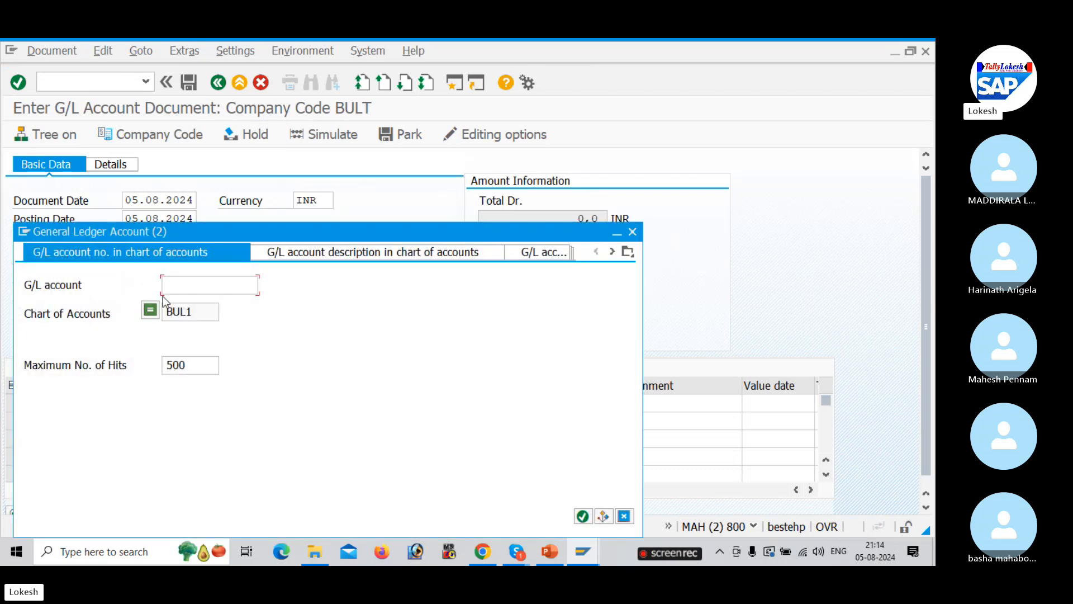
{"action": "scroll", "coordinate": [144, 394], "scroll_direction": "down", "scroll_amount": 3}
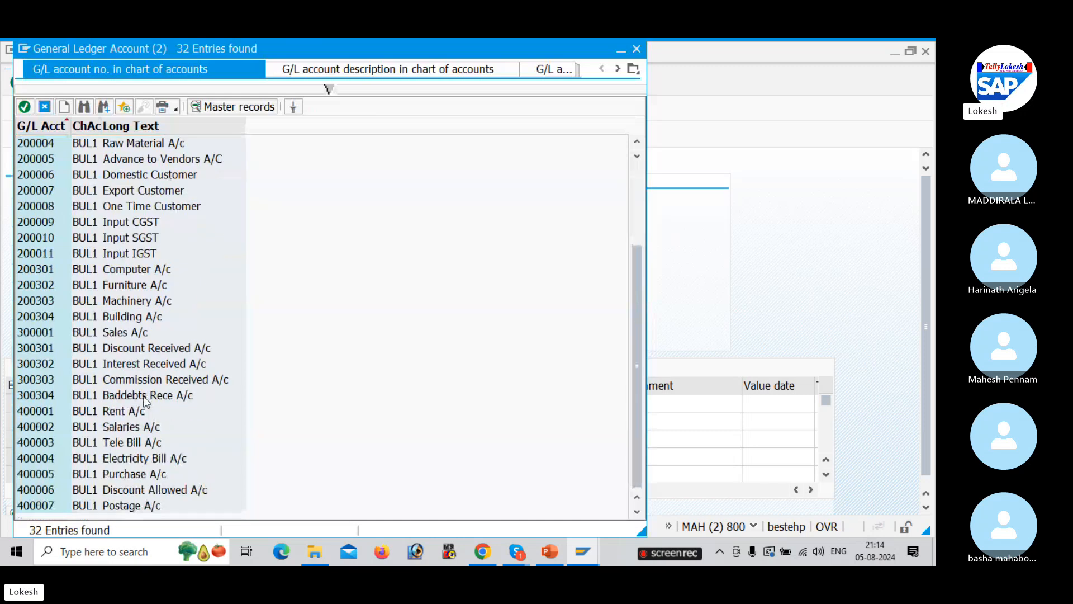
{"action": "double_click", "coordinate": [142, 412]}
{"action": "key", "text": "Tab"}
{"action": "key", "text": "d"}
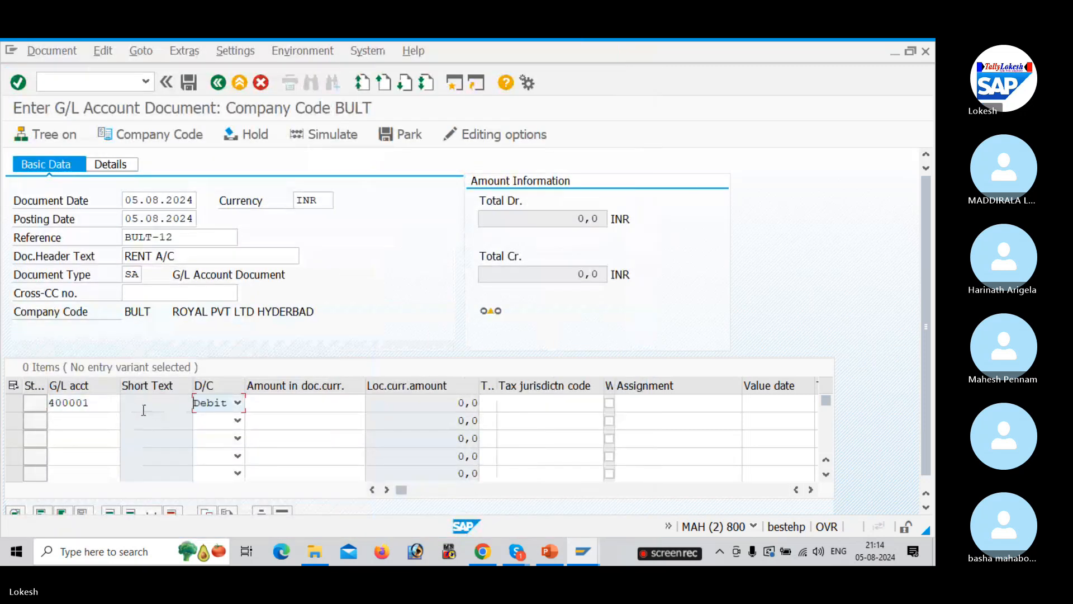
{"action": "key", "text": "Tab"}
{"action": "key", "text": "Down"}
{"action": "key", "text": "Down"}
{"action": "key", "text": "Down"}
{"action": "key", "text": "Down"}
{"action": "key", "text": "Down"}
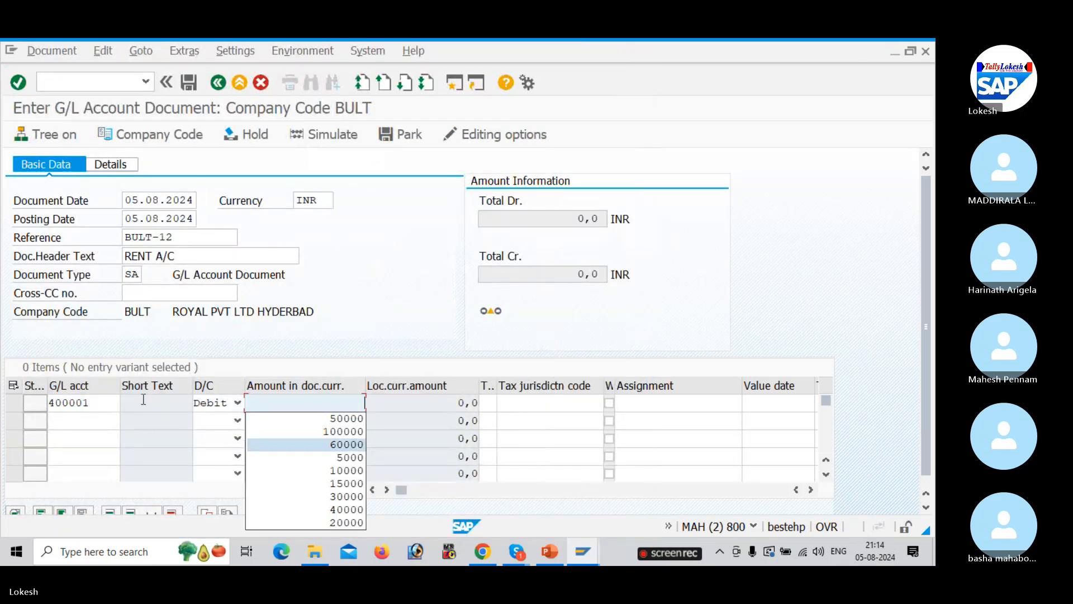
{"action": "key", "text": "Tab"}
Step: Set the first line item's value date to 05.08.2024 and its text to Rent A/c
{"action": "key", "text": "Tab"}
{"action": "key", "text": "Tab"}
{"action": "key", "text": "Tab"}
{"action": "key", "text": "Tab"}
{"action": "key", "text": "Tab"}
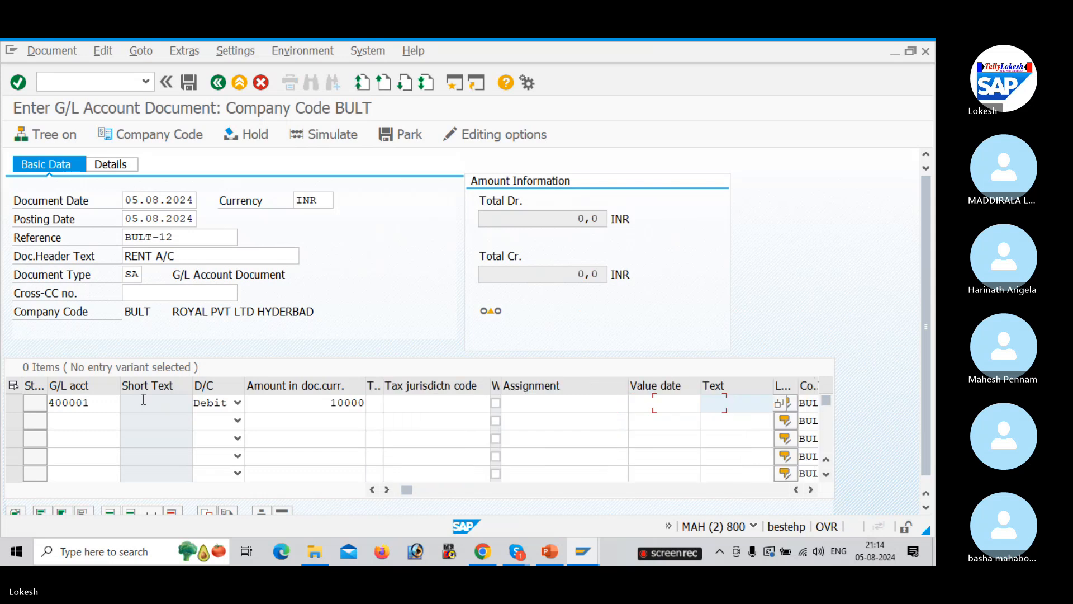
{"action": "left_click", "coordinate": [660, 398]}
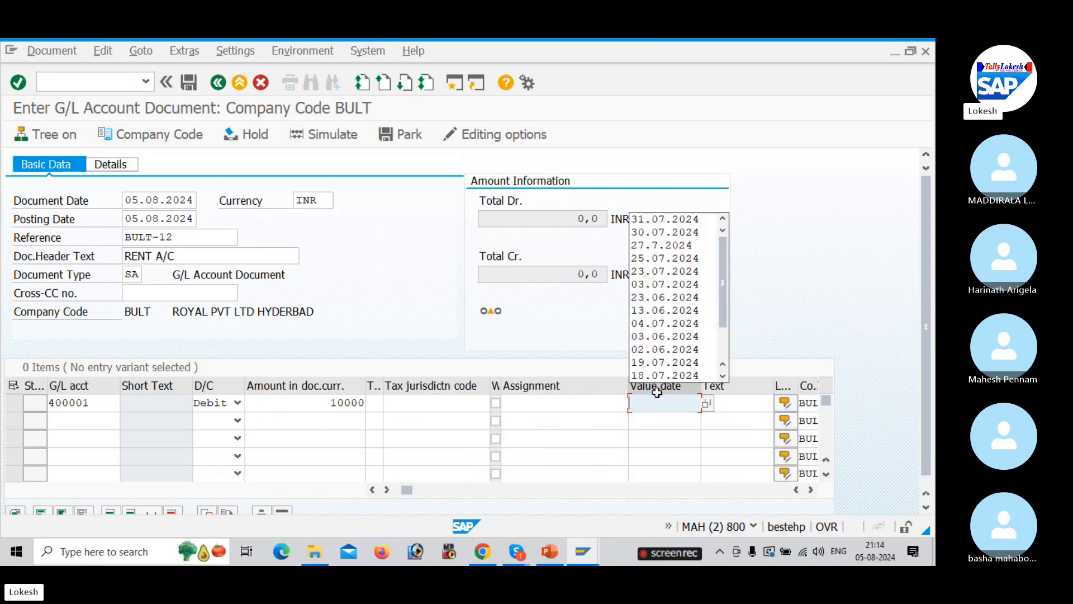
{"action": "type", "text": "05.08"}
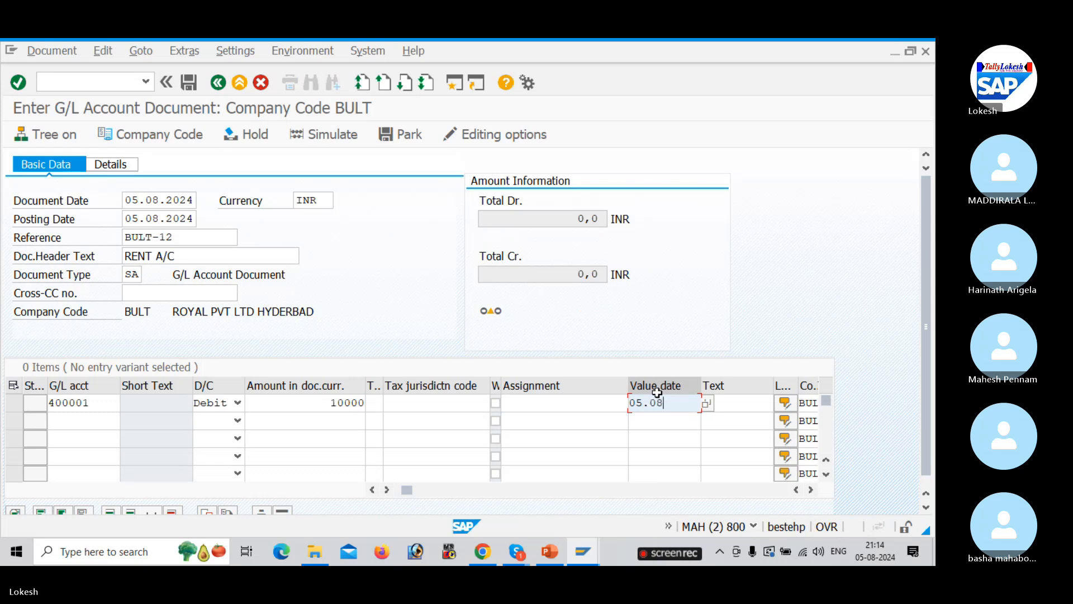
{"action": "type", "text": ".2024"}
{"action": "key", "text": "Tab"}
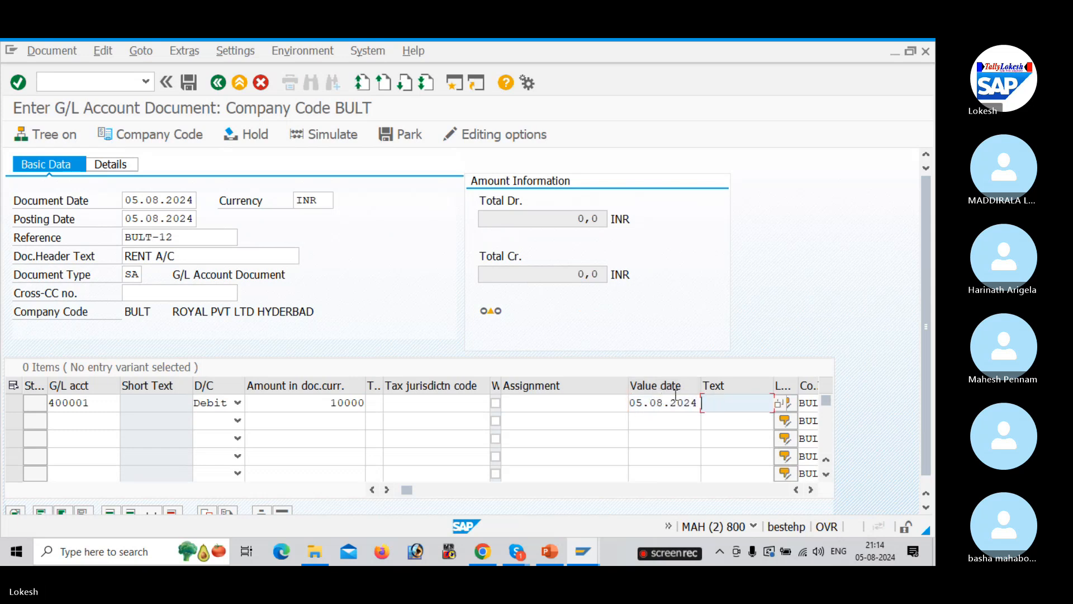
{"action": "left_click", "coordinate": [727, 403]}
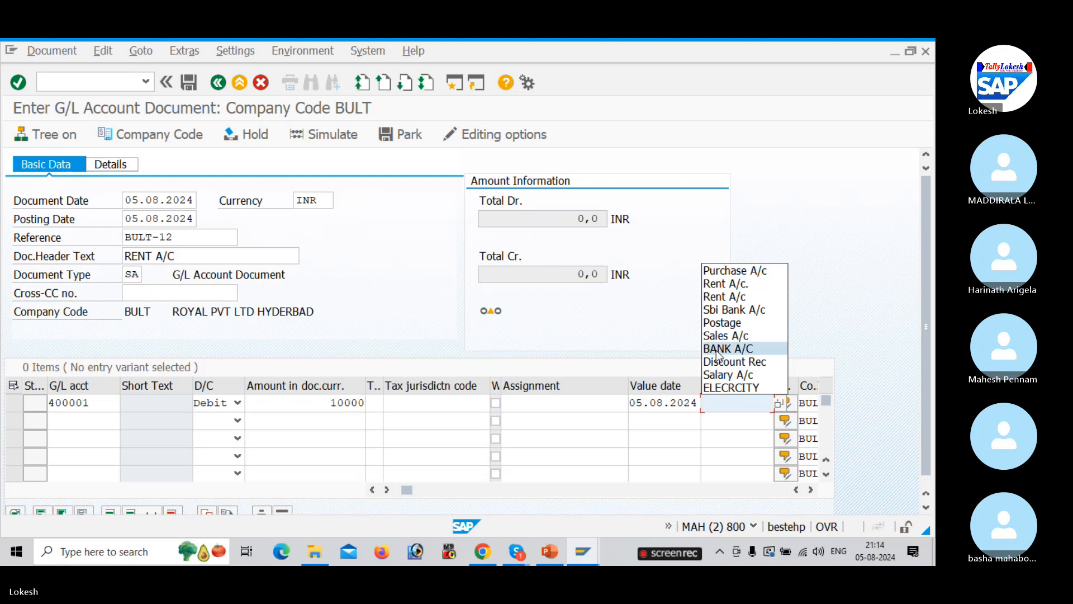
{"action": "left_click", "coordinate": [734, 300]}
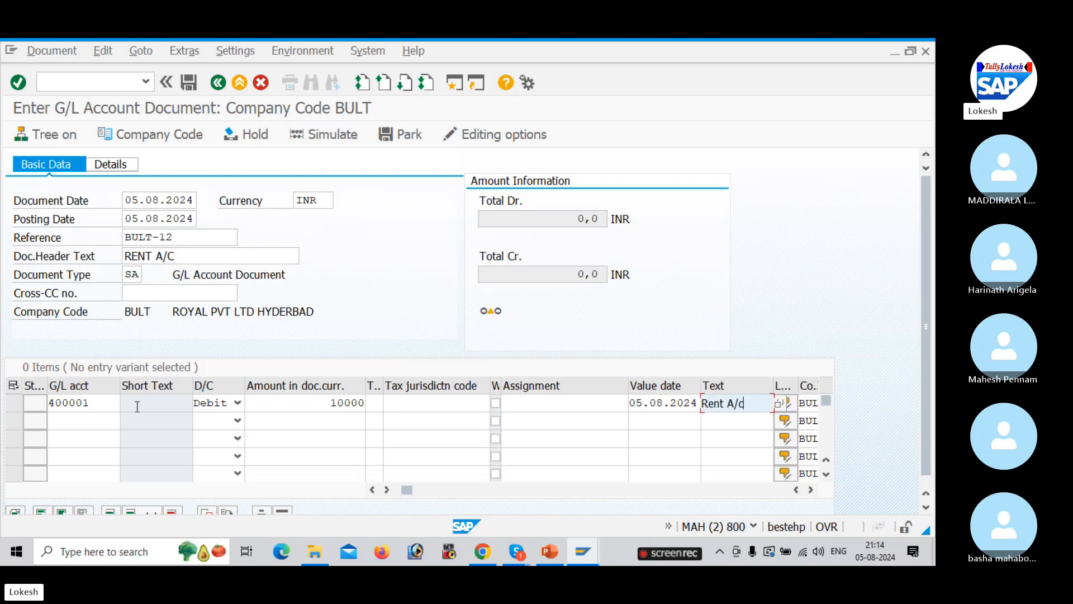
Step: Enter a second line item with G/L account 400001 as a debit of 10000
{"action": "left_click", "coordinate": [85, 420]}
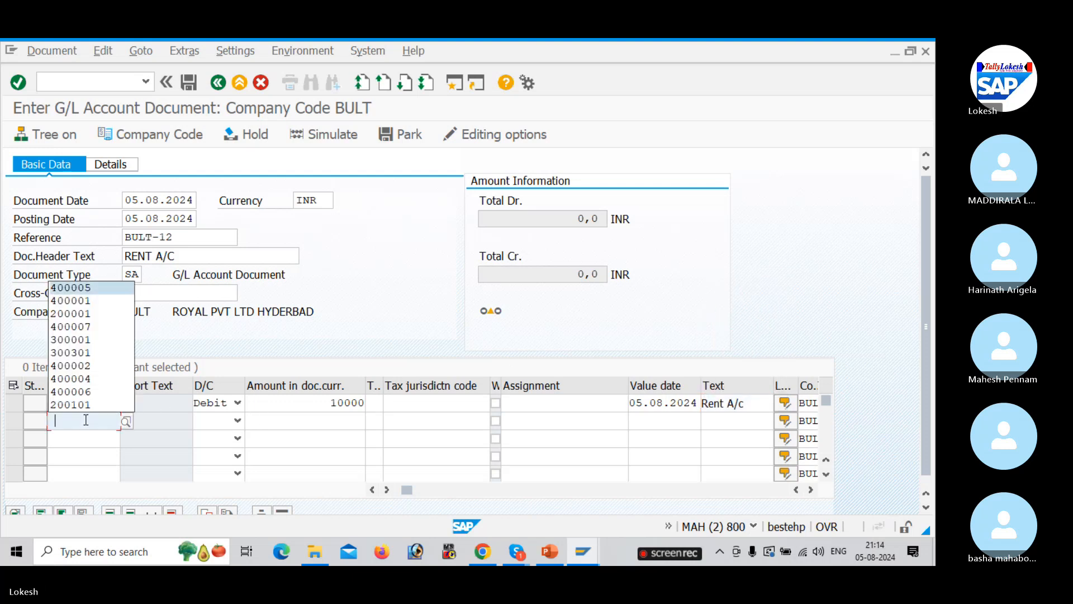
{"action": "key", "text": "Down"}
{"action": "key", "text": "Tab"}
{"action": "key", "text": "Down"}
{"action": "key", "text": "Tab"}
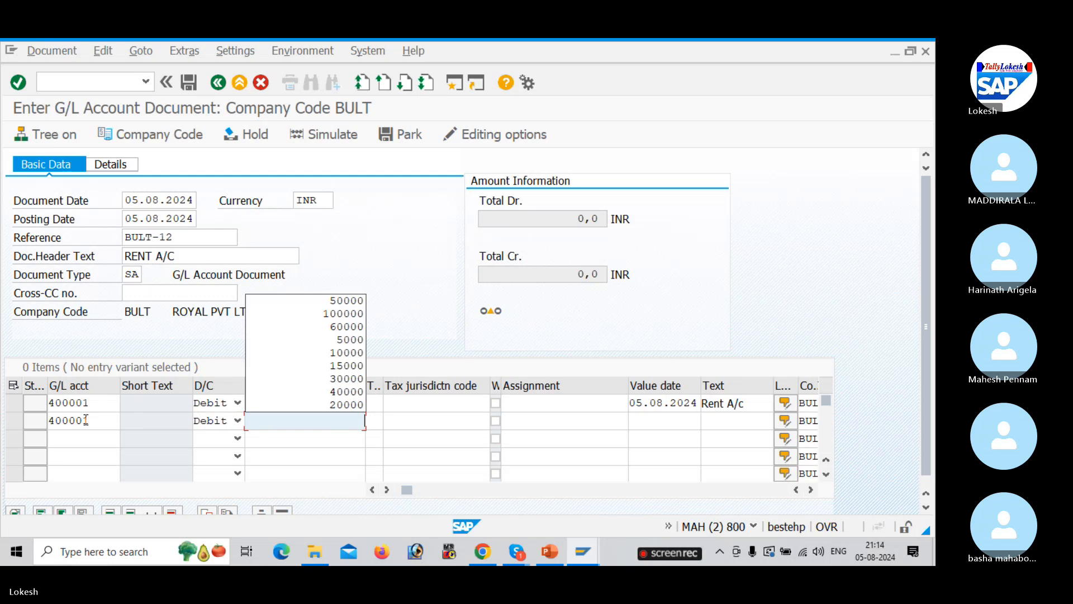
{"action": "key", "text": "Down"}
{"action": "key", "text": "Down"}
{"action": "key", "text": "Down"}
{"action": "key", "text": "Down"}
{"action": "key", "text": "Down"}
{"action": "key", "text": "Return"}
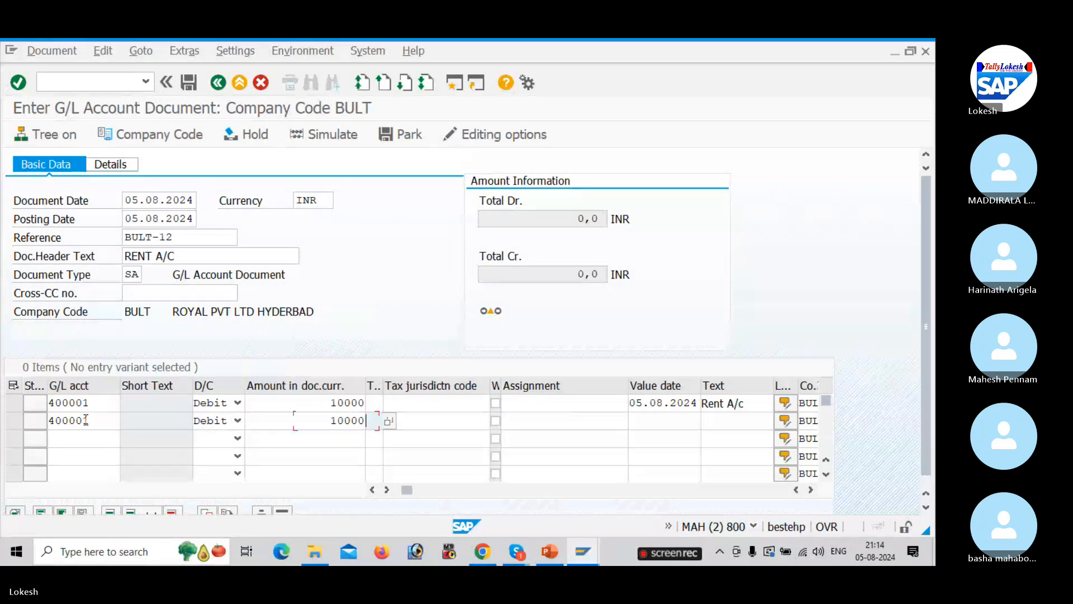
Step: Set the second line item's value date to 05.08.2024 and its text to Rent A/c
{"action": "key", "text": "Tab"}
{"action": "key", "text": "Tab"}
{"action": "key", "text": "Tab"}
{"action": "key", "text": "Tab"}
{"action": "key", "text": "Tab"}
{"action": "type", "text": "05"}
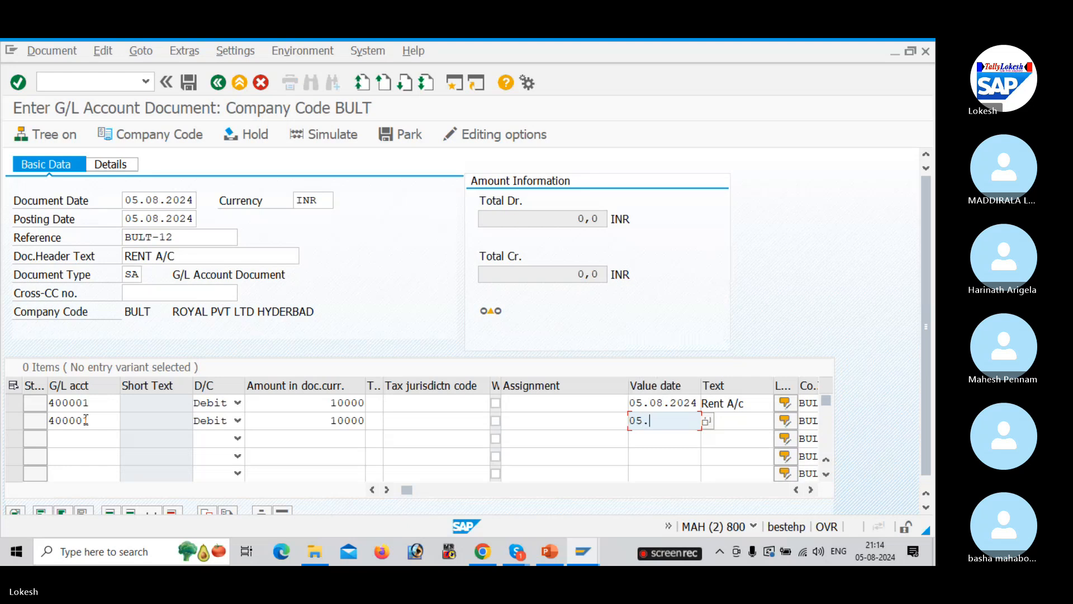
{"action": "type", "text": ".08.2024"}
{"action": "key", "text": "Tab"}
{"action": "key", "text": "Down"}
{"action": "key", "text": "Down"}
{"action": "key", "text": "Return"}
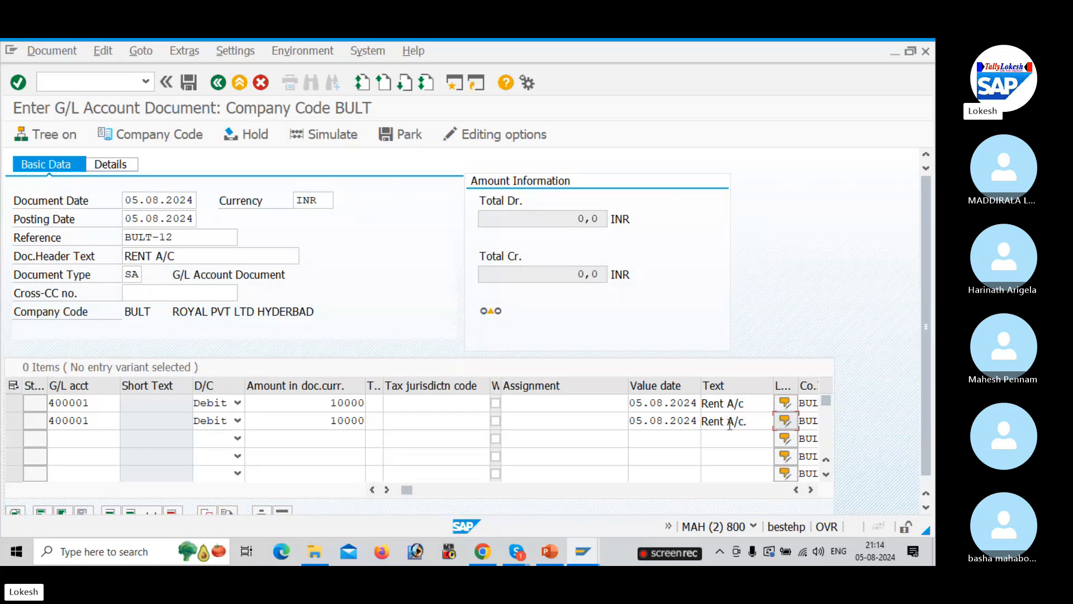
{"action": "left_click", "coordinate": [750, 426]}
{"action": "key", "text": "BackSpace"}
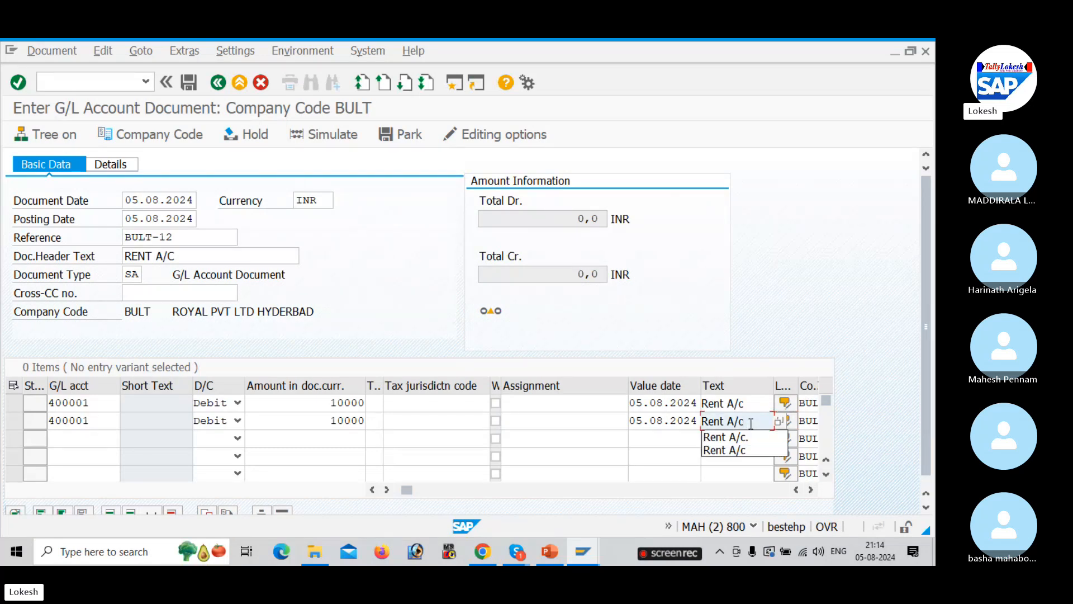
Step: Enter G/L account 200001 in the third line item and mark it as a credit
{"action": "left_click", "coordinate": [92, 439]}
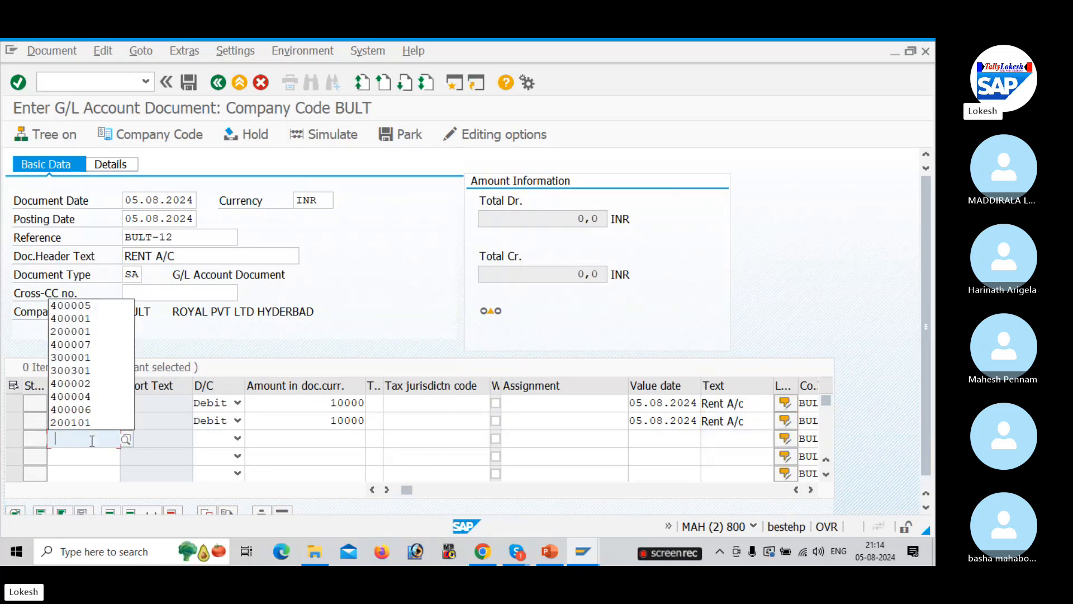
{"action": "key", "text": "Down"}
{"action": "key", "text": "Down"}
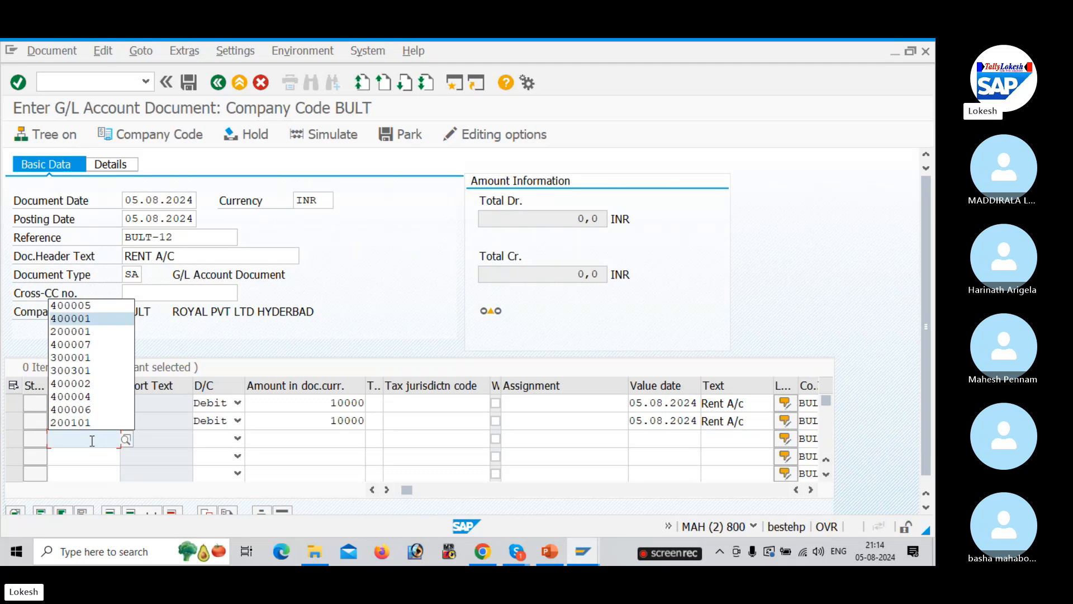
{"action": "key", "text": "Tab"}
{"action": "key", "text": "Tab"}
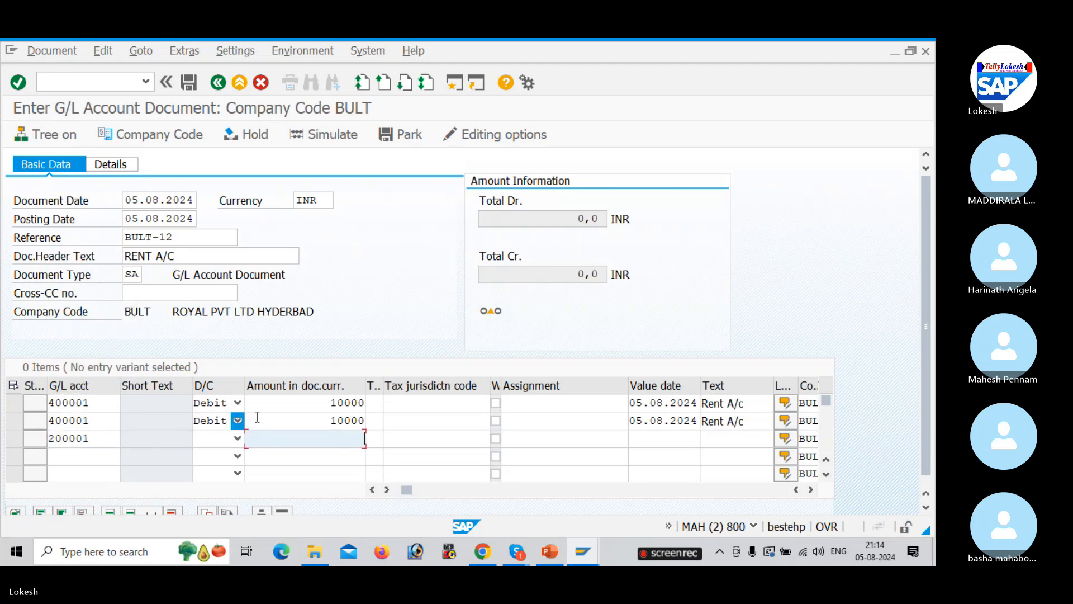
{"action": "left_click", "coordinate": [209, 441]}
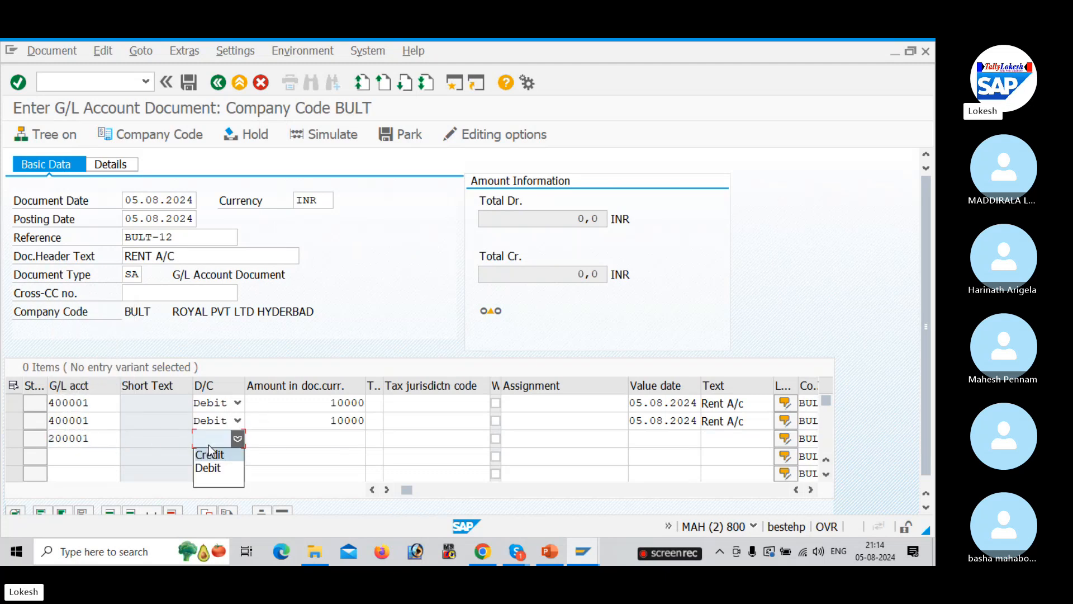
{"action": "key", "text": "Down"}
{"action": "key", "text": "Up"}
{"action": "key", "text": "Tab"}
Step: Set the third line item's amount in document currency to 20000
{"action": "key", "text": "BackSpace"}
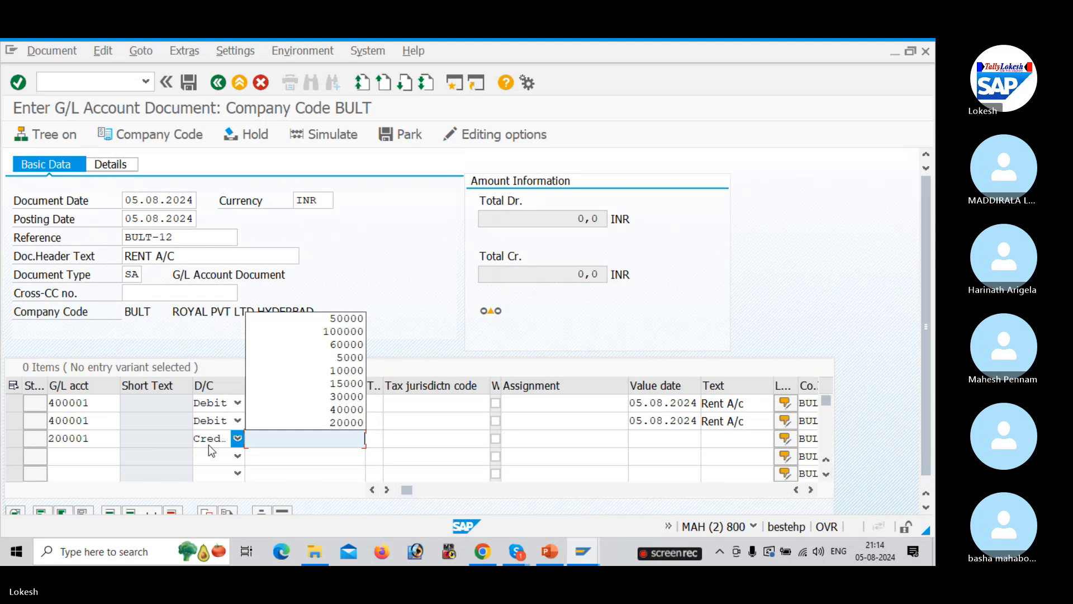
{"action": "key", "text": "Down"}
{"action": "key", "text": "Down"}
{"action": "key", "text": "Down"}
{"action": "key", "text": "Down"}
{"action": "key", "text": "Down"}
{"action": "key", "text": "Down"}
{"action": "key", "text": "Down"}
{"action": "key", "text": "Down"}
{"action": "key", "text": "Down"}
{"action": "key", "text": "Return"}
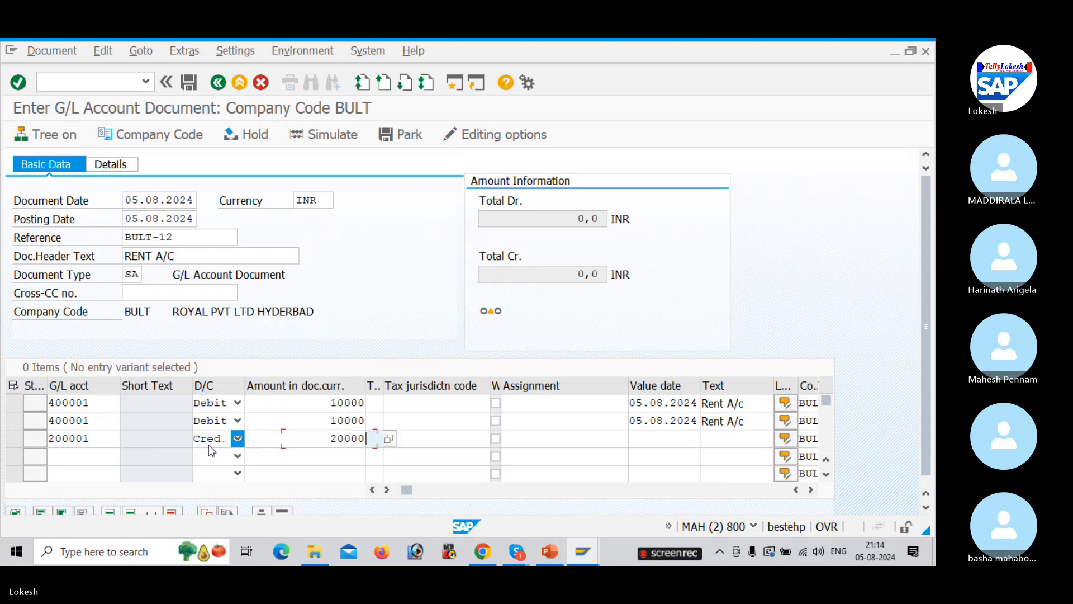
Step: Set the third line item's value date to 05.08.2024 and its text to BANK A/C
{"action": "key", "text": "Tab"}
{"action": "key", "text": "Tab"}
{"action": "key", "text": "Tab"}
{"action": "key", "text": "Tab"}
{"action": "key", "text": "BackSpace"}
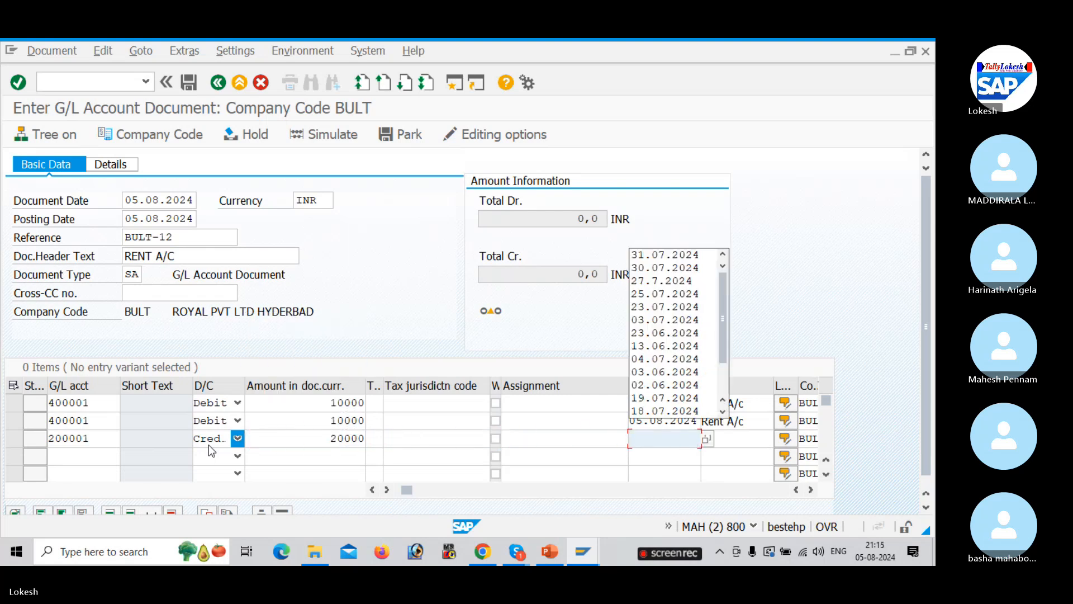
{"action": "type", "text": "05"}
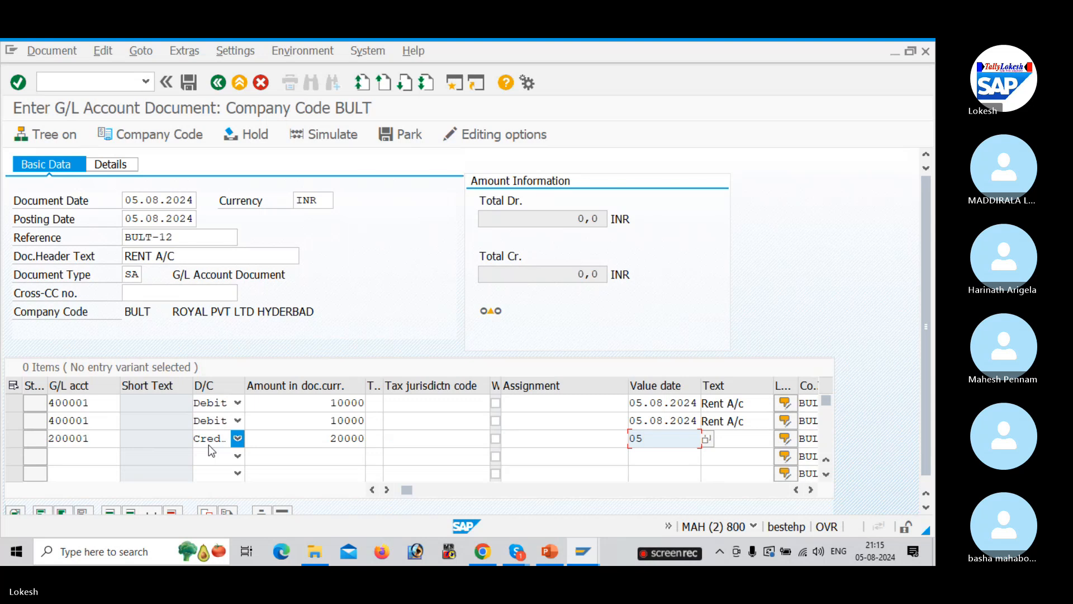
{"action": "type", "text": ".08.2024"}
{"action": "key", "text": "Tab"}
{"action": "key", "text": "BackSpace"}
{"action": "key", "text": "Down"}
{"action": "key", "text": "Down"}
{"action": "key", "text": "Down"}
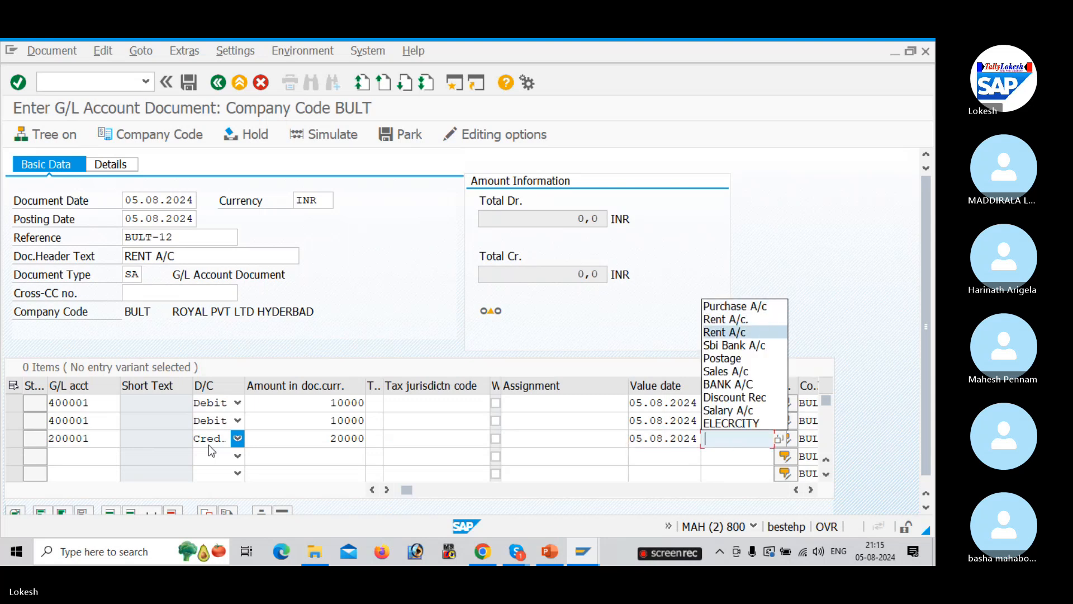
{"action": "key", "text": "Down"}
{"action": "key", "text": "Down"}
{"action": "key", "text": "Down"}
{"action": "key", "text": "Down"}
{"action": "key", "text": "Return"}
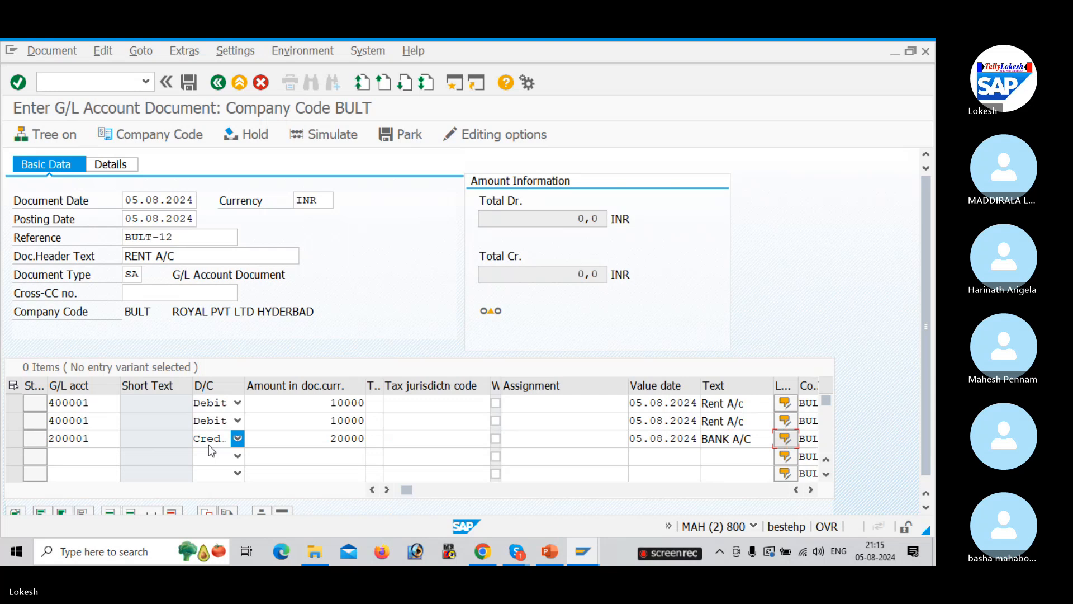
Step: Check the document entries and read the detailed explanation of the CO assignment error for account 400001
{"action": "key", "text": "Return"}
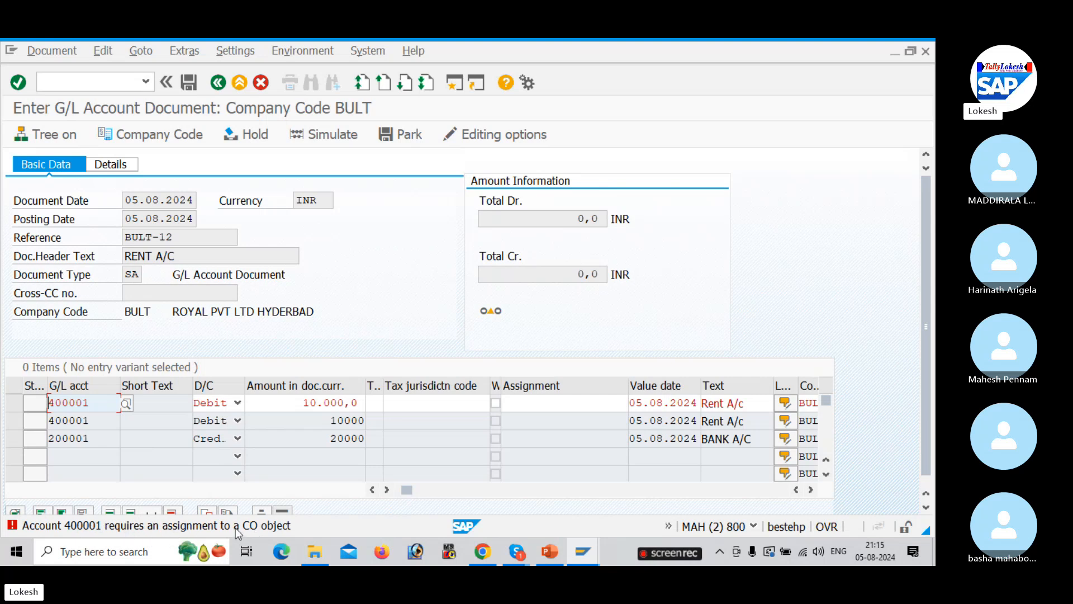
{"action": "double_click", "coordinate": [176, 526]}
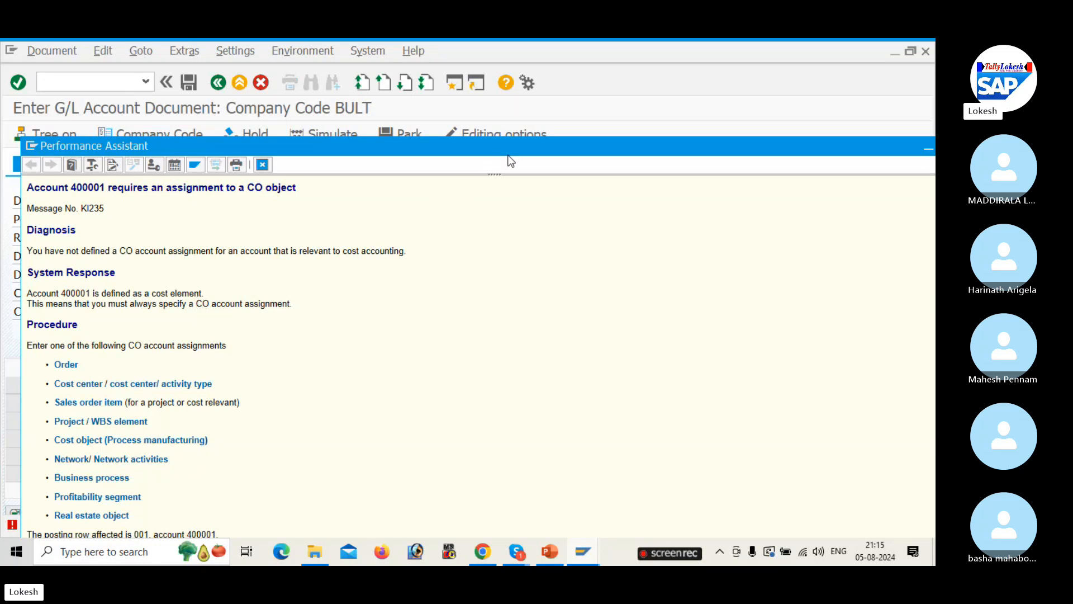
{"action": "left_click_drag", "start_coordinate": [508, 155], "coordinate": [396, 183]}
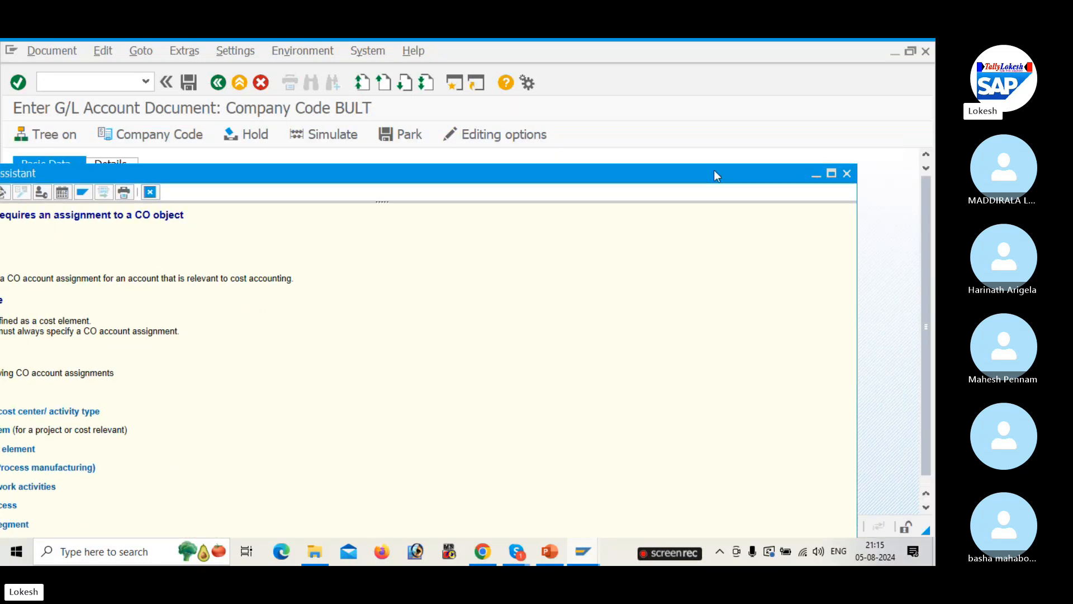
{"action": "left_click", "coordinate": [846, 173]}
Step: Go to transaction FS00 and open G/L account 400001 Rent A/c under administartion exp for changes
{"action": "left_click", "coordinate": [79, 83]}
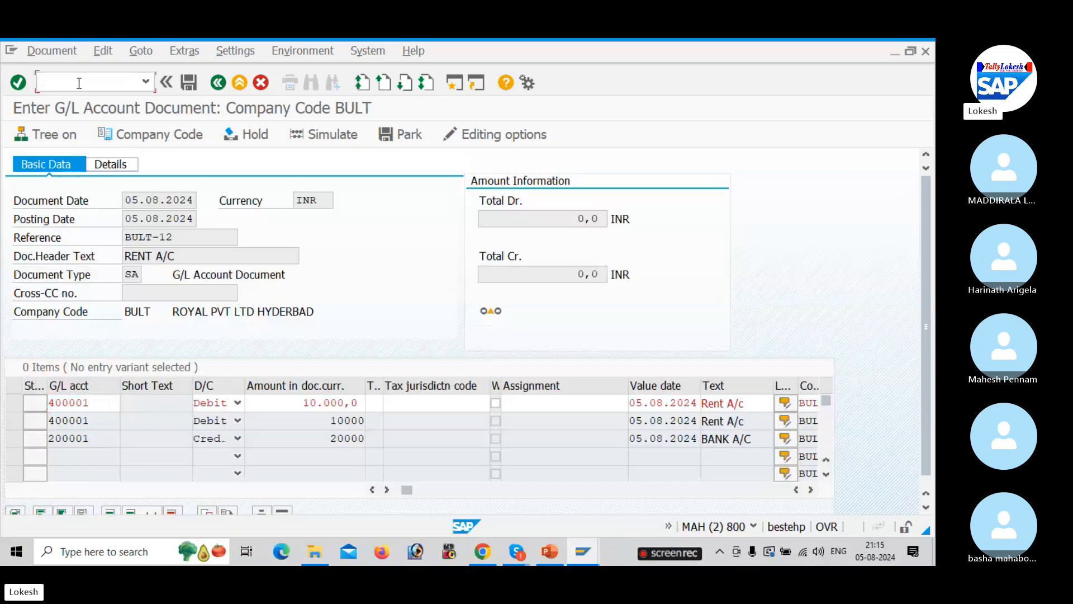
{"action": "type", "text": "/NFS00"}
{"action": "key", "text": "Return"}
{"action": "left_click", "coordinate": [15, 198]}
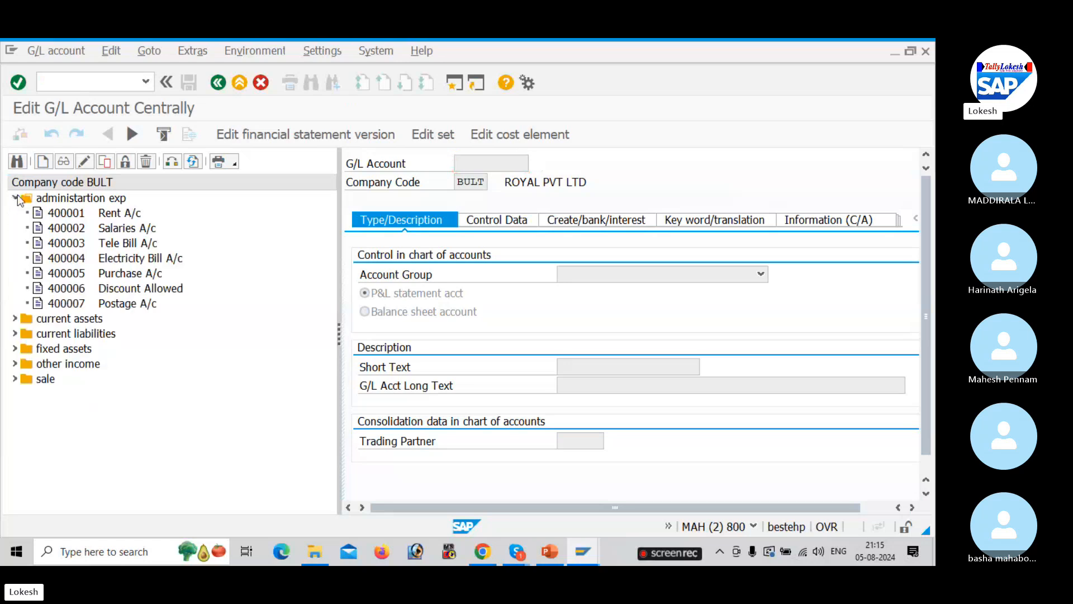
{"action": "left_click", "coordinate": [63, 212]}
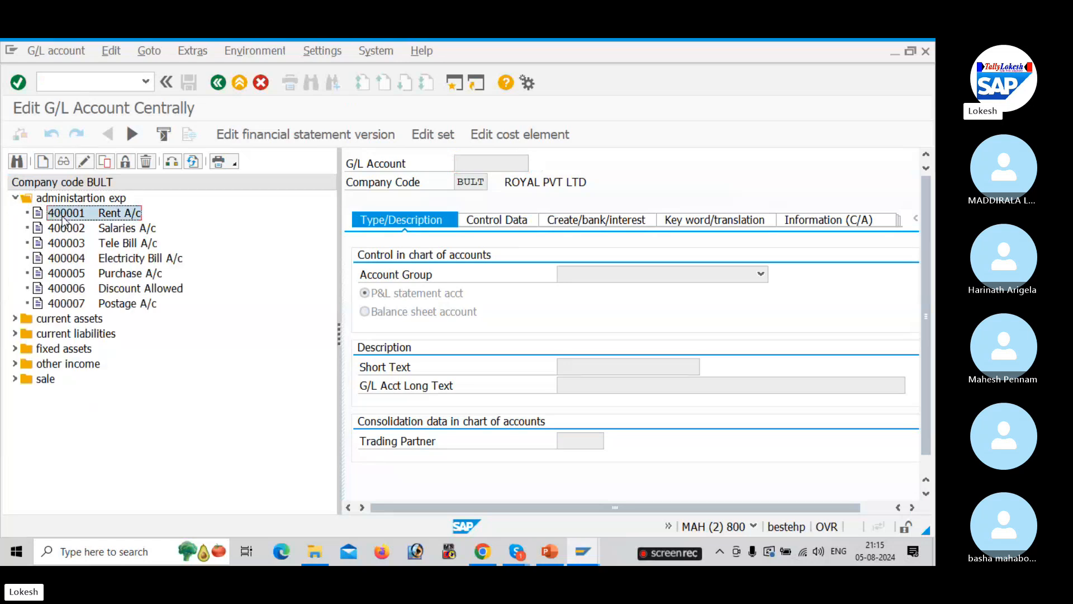
{"action": "left_click", "coordinate": [82, 163]}
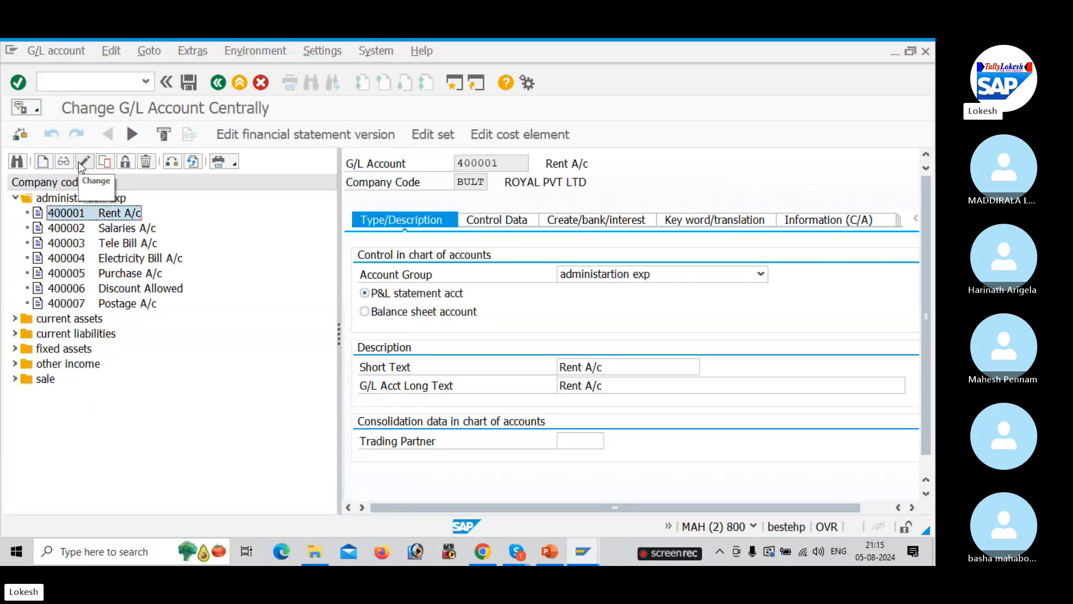
Step: Set the Rent A/c account's field status group to G004 Cost accounts and save it
{"action": "left_click", "coordinate": [558, 219]}
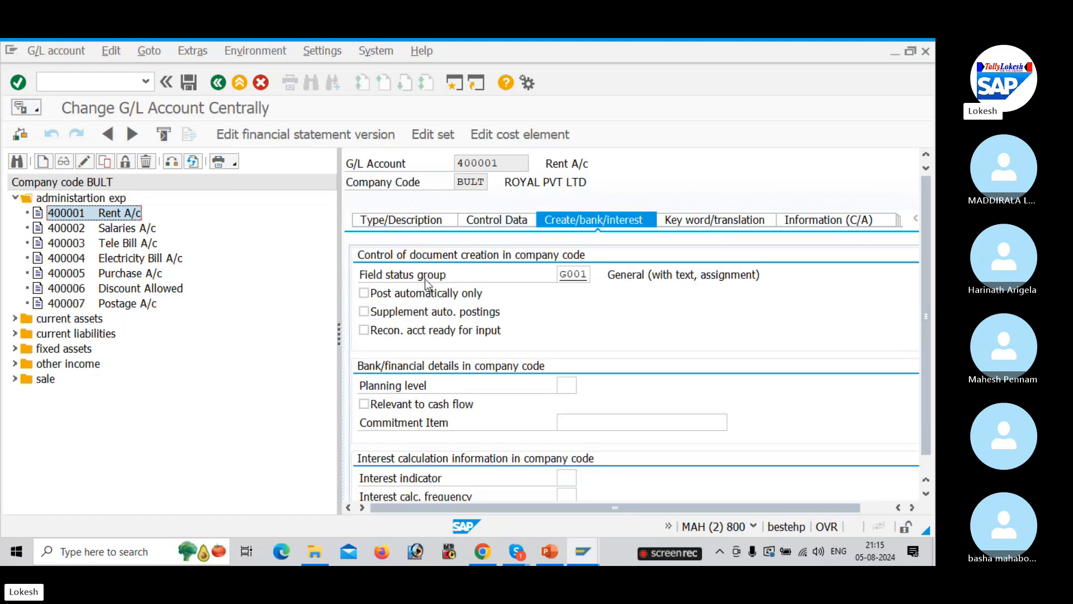
{"action": "left_click", "coordinate": [602, 277]}
{"action": "left_click", "coordinate": [492, 212]}
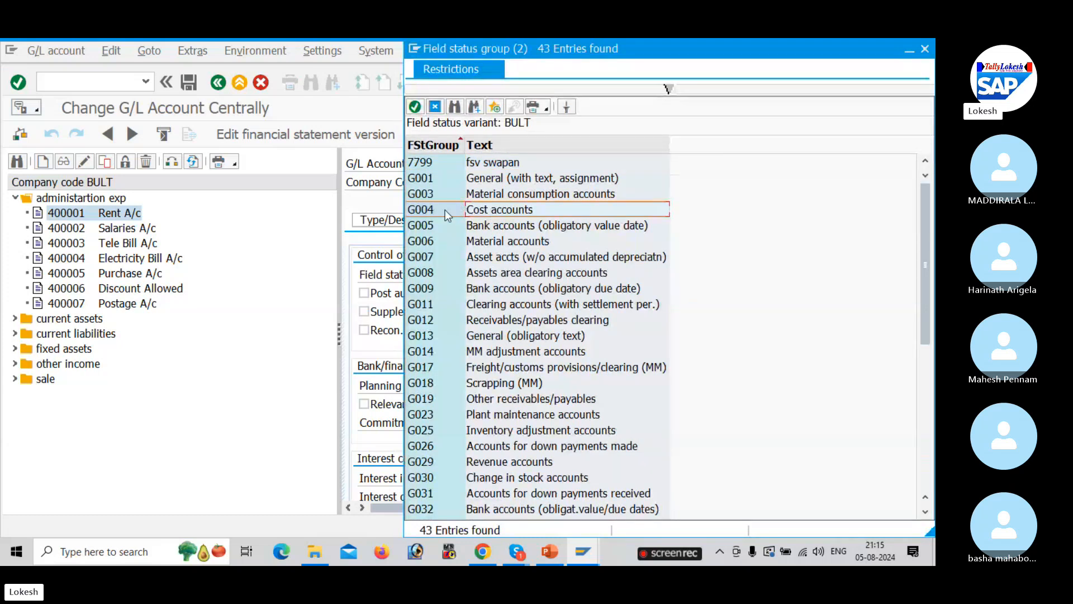
{"action": "double_click", "coordinate": [490, 212]}
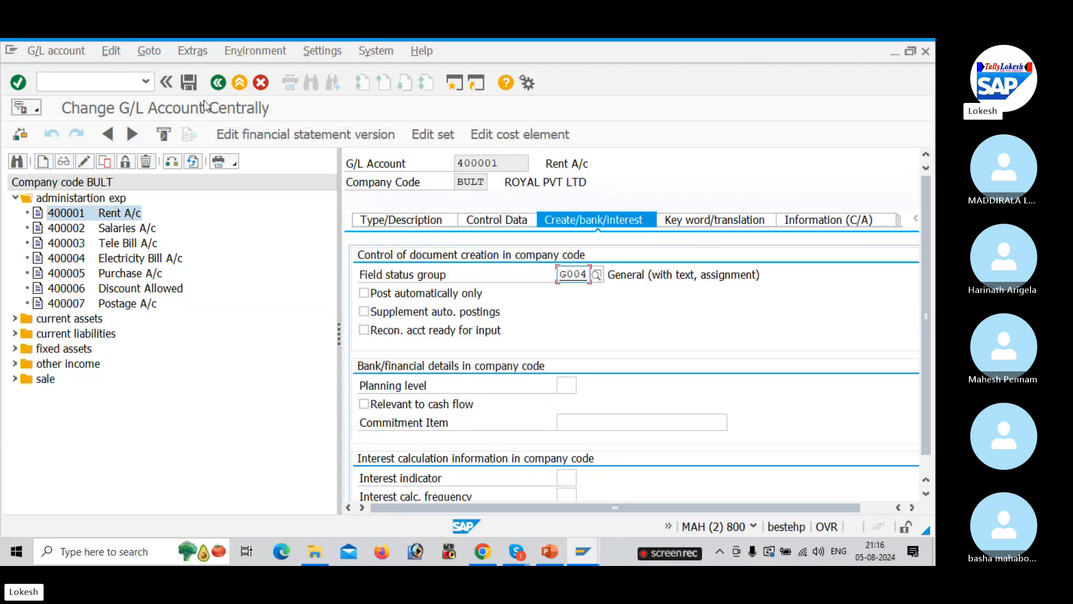
{"action": "left_click", "coordinate": [189, 83]}
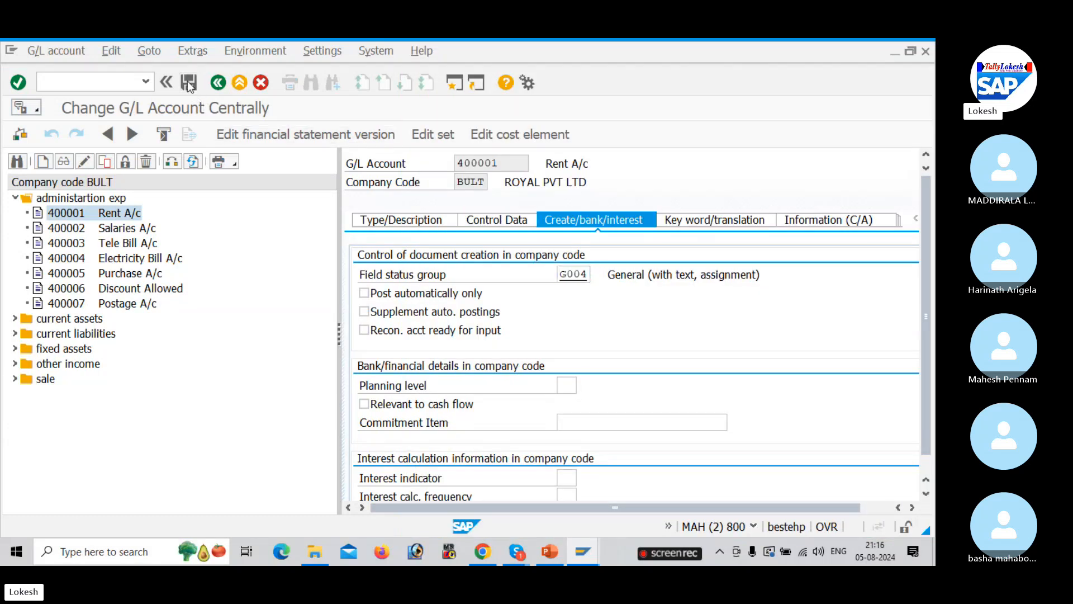
Step: Change the field status group of G/L account 400002 Salaries A/c to G004 Cost accounts and save it
{"action": "left_click", "coordinate": [74, 228]}
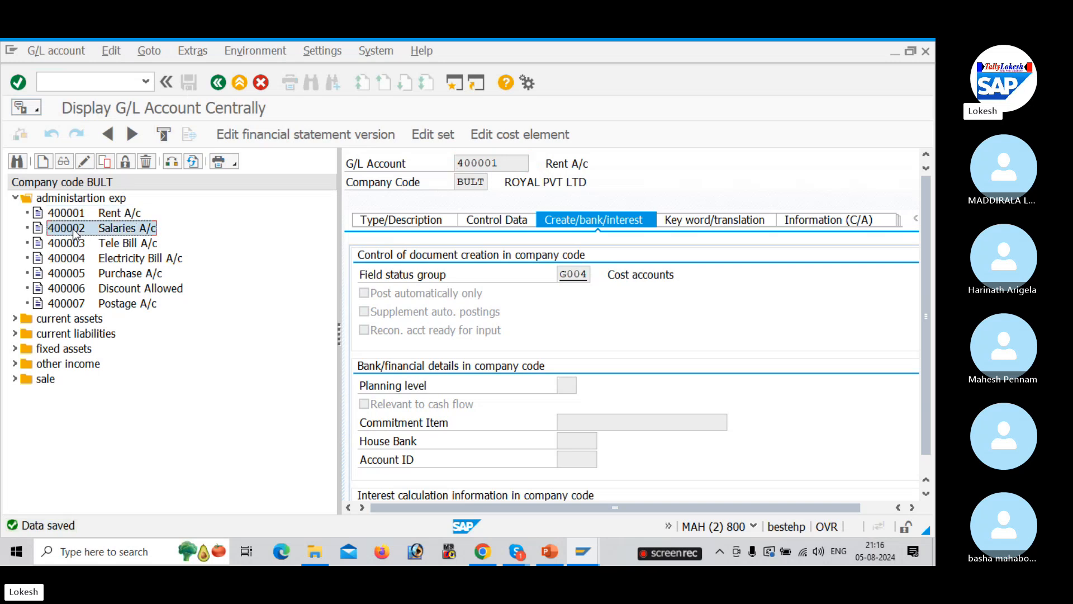
{"action": "left_click", "coordinate": [83, 162]}
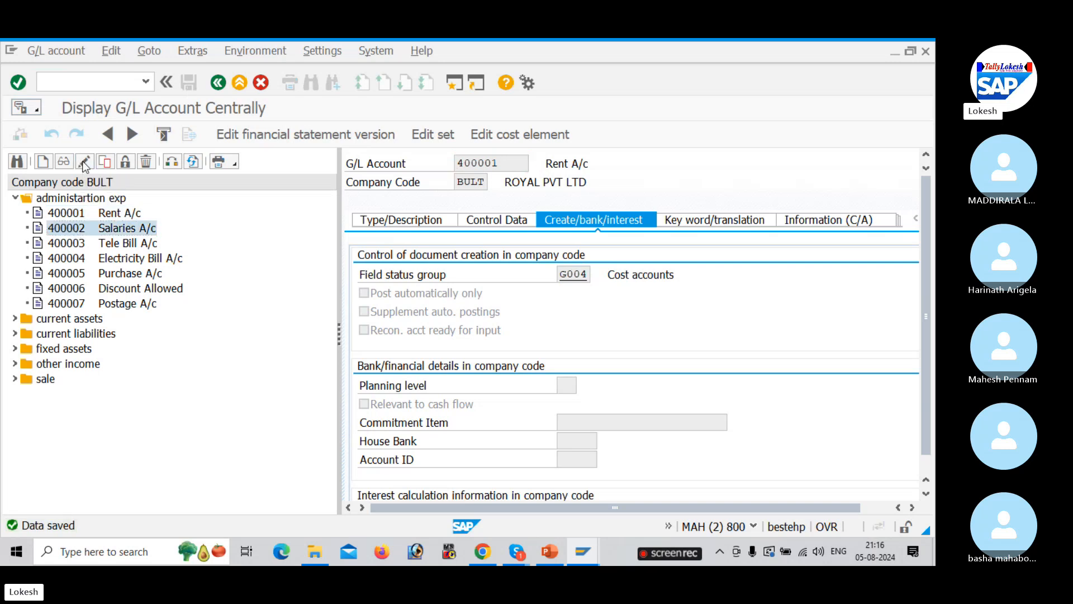
{"action": "left_click", "coordinate": [582, 274]}
{"action": "left_click", "coordinate": [597, 274]}
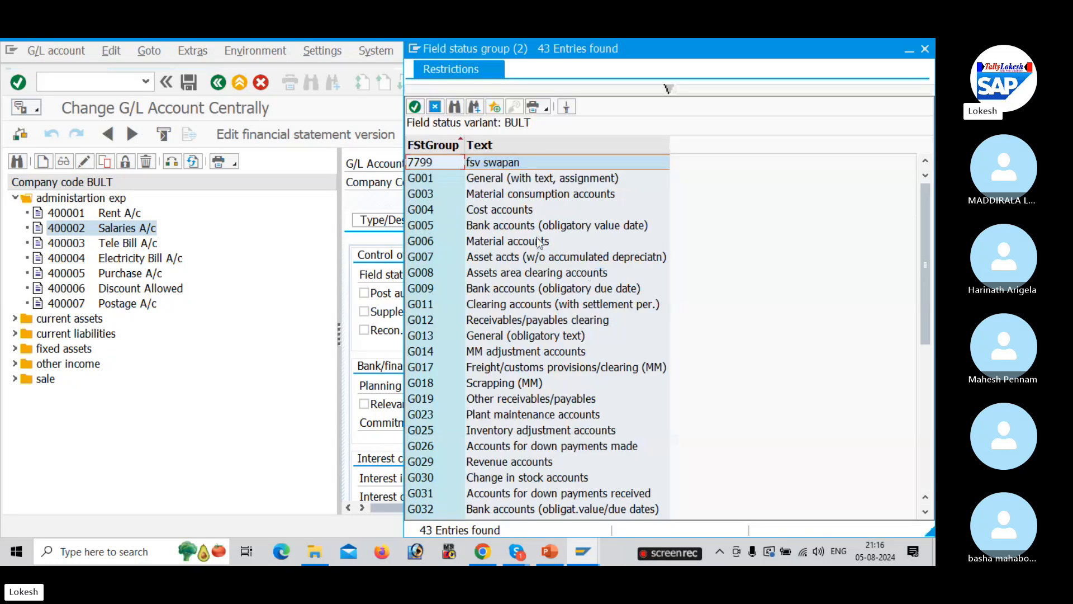
{"action": "double_click", "coordinate": [500, 216]}
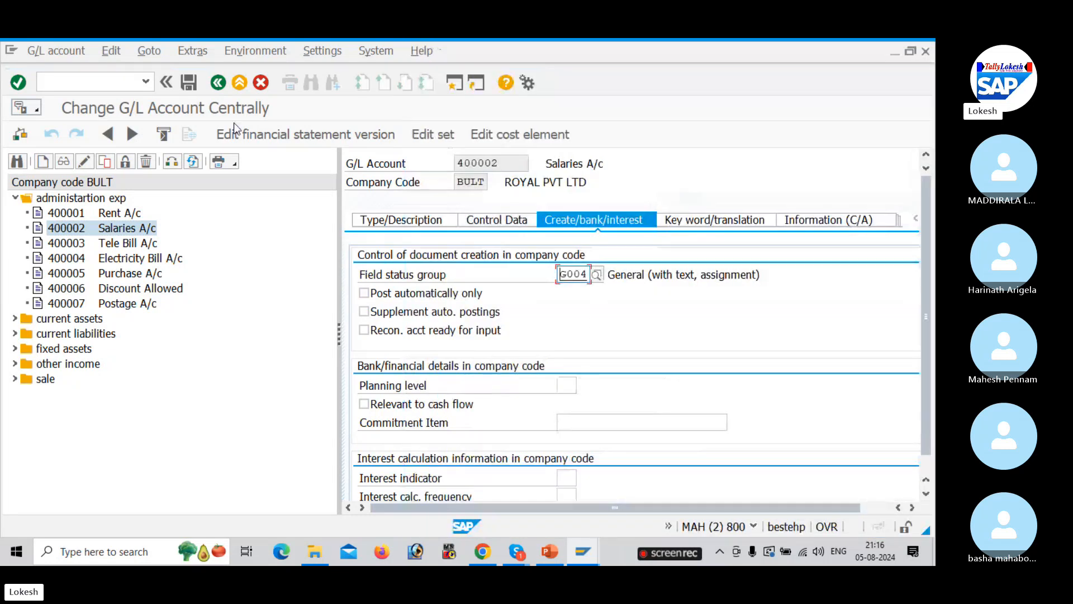
{"action": "left_click", "coordinate": [193, 85]}
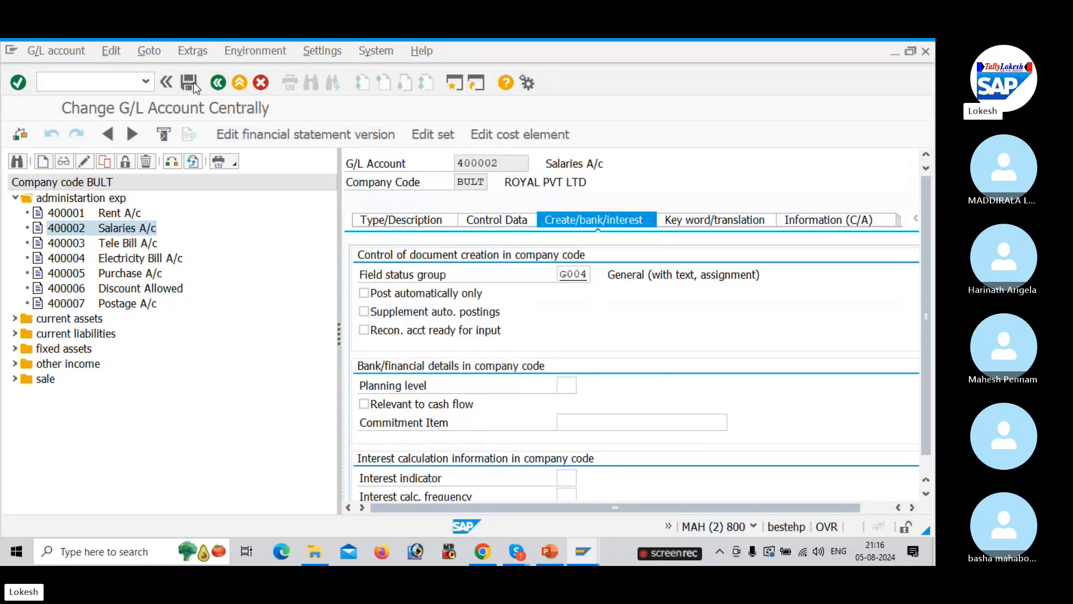
Step: Start a new G/L account document with transaction FB50
{"action": "left_click", "coordinate": [113, 81]}
{"action": "type", "text": "/NFB"}
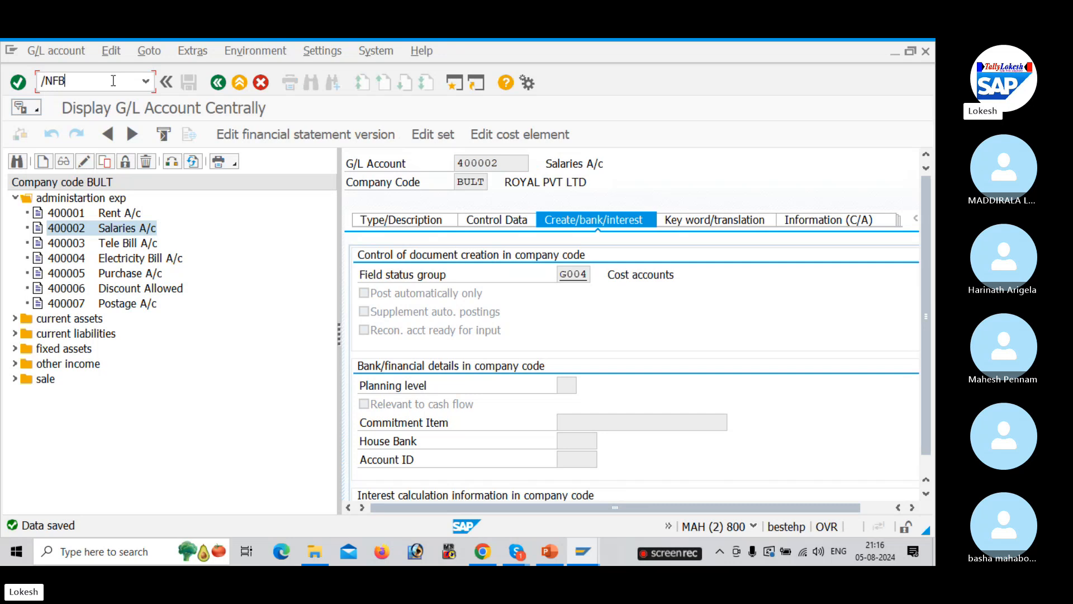
{"action": "type", "text": "50"}
{"action": "key", "text": "Return"}
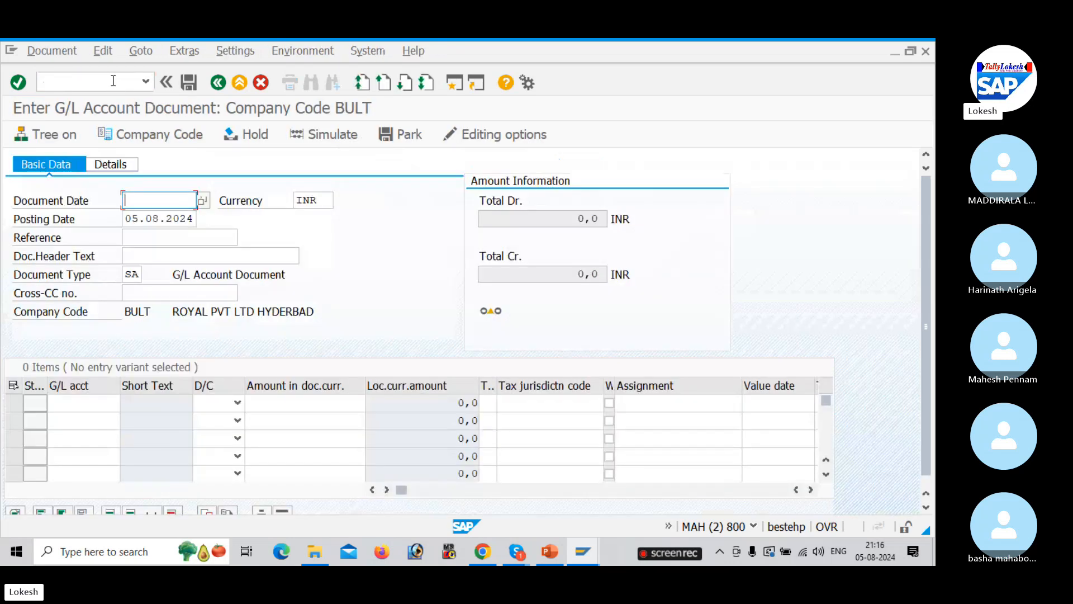
Step: Fill in the document header with document date 05.08.2024, reference BULT-12 and header text RENT A/C
{"action": "key", "text": "Down"}
{"action": "key", "text": "Tab"}
{"action": "key", "text": "Tab"}
{"action": "key", "text": "Tab"}
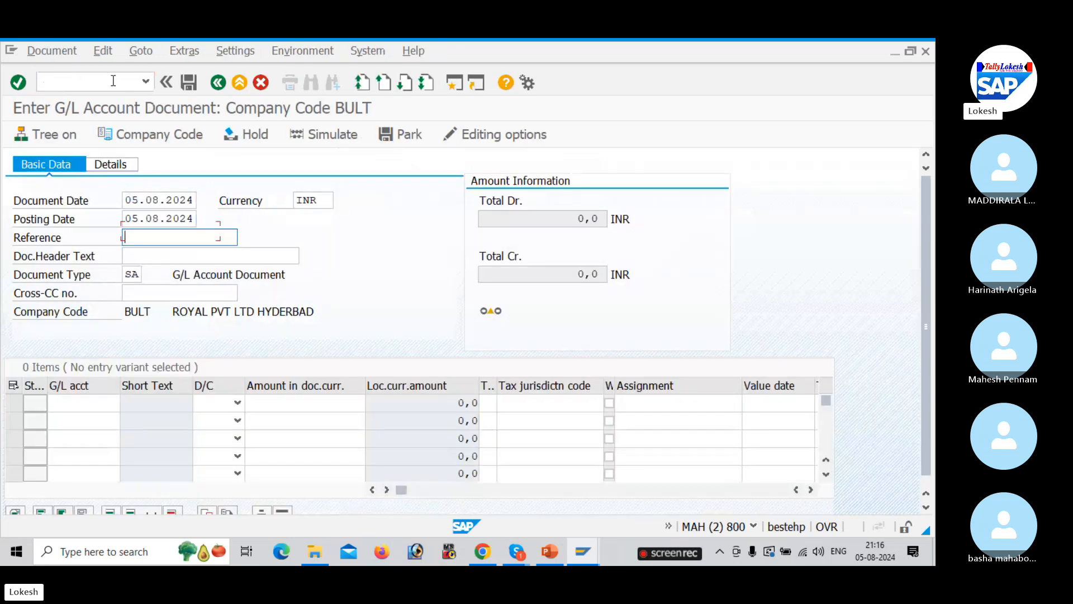
{"action": "key", "text": "space"}
{"action": "key", "text": "Down"}
{"action": "key", "text": "Tab"}
{"action": "key", "text": "Down"}
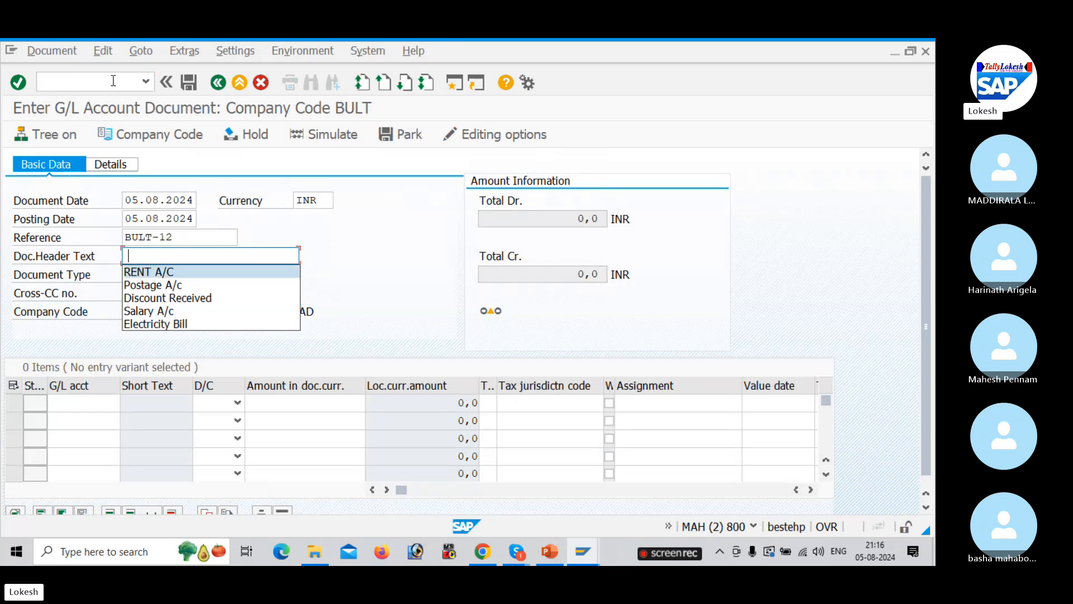
{"action": "key", "text": "Tab"}
{"action": "key", "text": "Tab"}
{"action": "key", "text": "Tab"}
{"action": "key", "text": "Tab"}
Step: Enter the first line item with G/L account 400001 as a debit of 10000
{"action": "key", "text": "Down"}
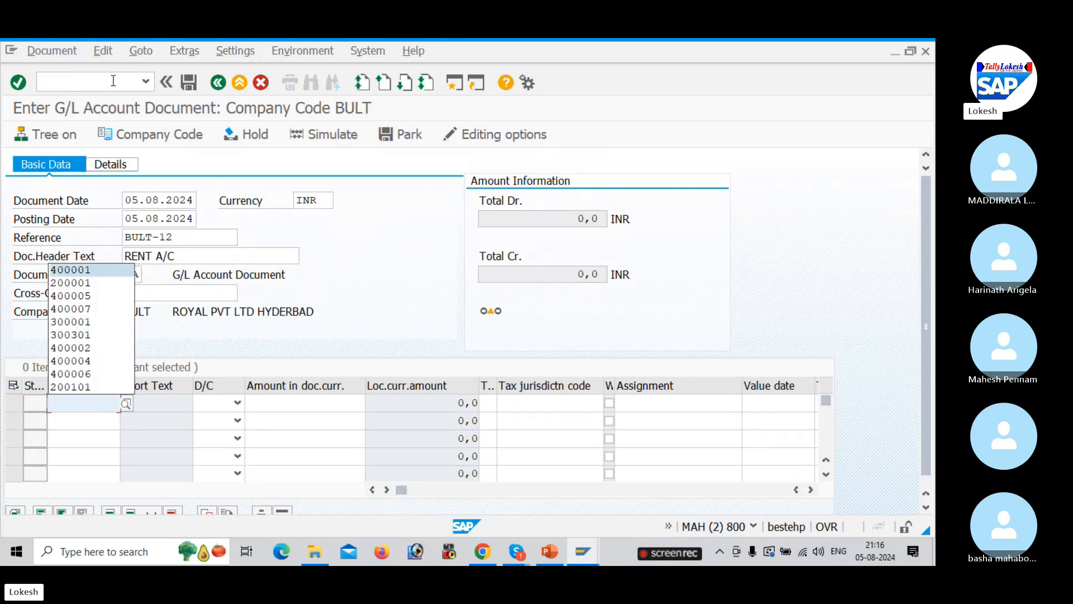
{"action": "key", "text": "Tab"}
{"action": "key", "text": "Down"}
{"action": "key", "text": "Tab"}
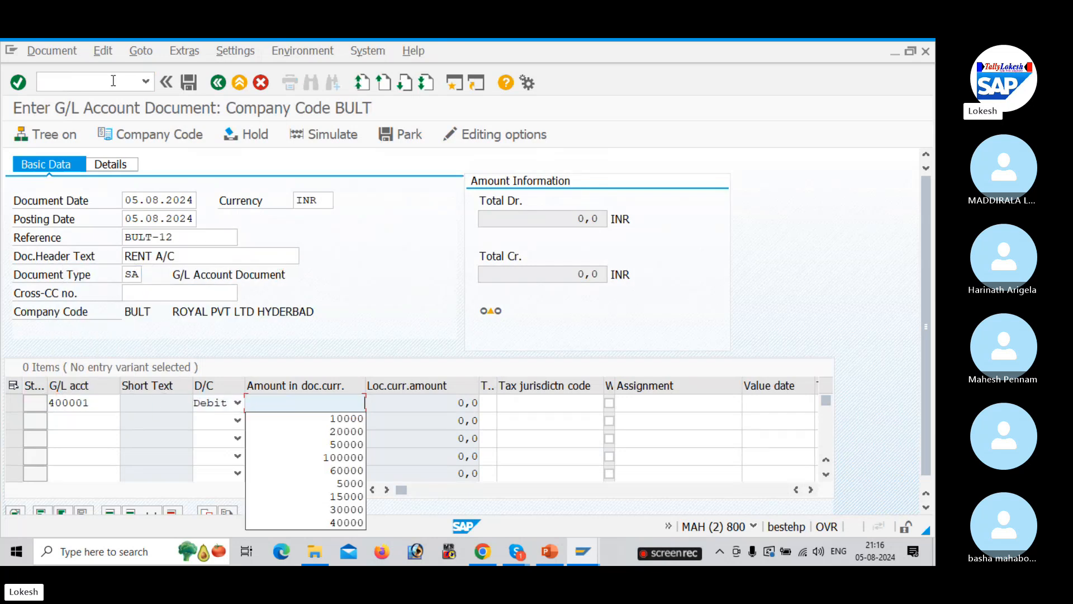
{"action": "key", "text": "Down"}
{"action": "key", "text": "Tab"}
Step: Set the first line item's value date to 05.08.2024 and its text to Rent A/c
{"action": "key", "text": "Tab"}
{"action": "key", "text": "Tab"}
{"action": "key", "text": "Tab"}
{"action": "key", "text": "Tab"}
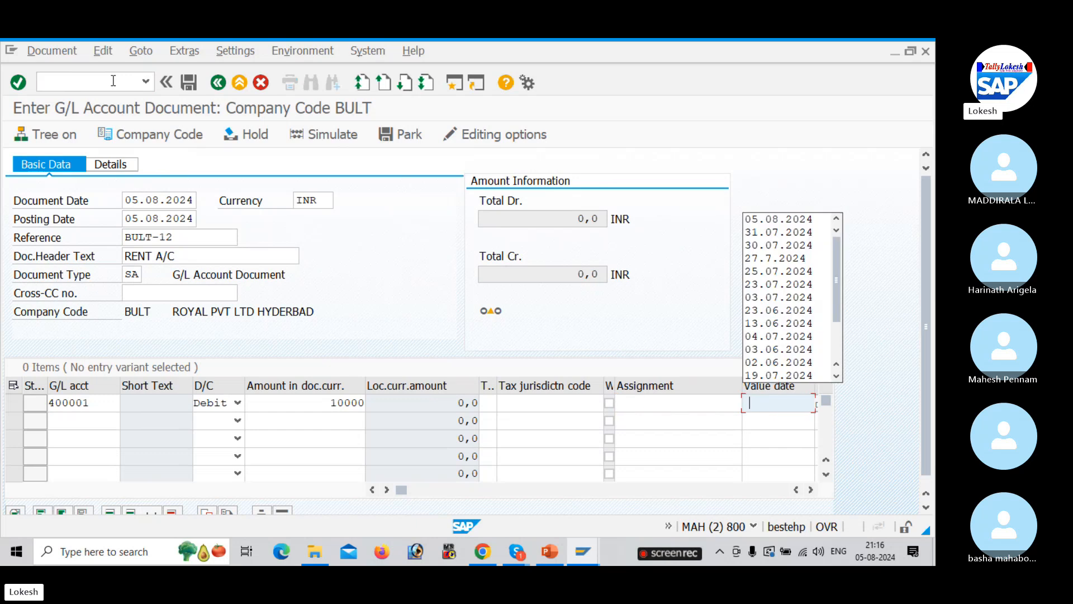
{"action": "key", "text": "Down"}
{"action": "key", "text": "Tab"}
{"action": "key", "text": "Down"}
{"action": "key", "text": "Tab"}
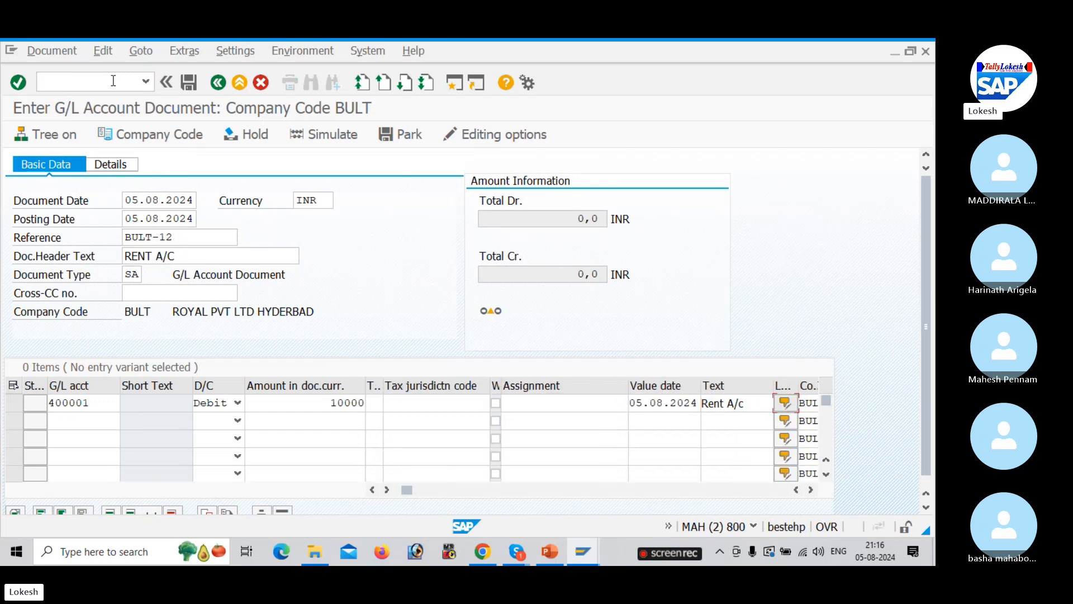
Step: Enter the second line item with G/L account 400001 as a debit of 10000
{"action": "left_click", "coordinate": [103, 417]}
{"action": "key", "text": "Down"}
{"action": "key", "text": "Tab"}
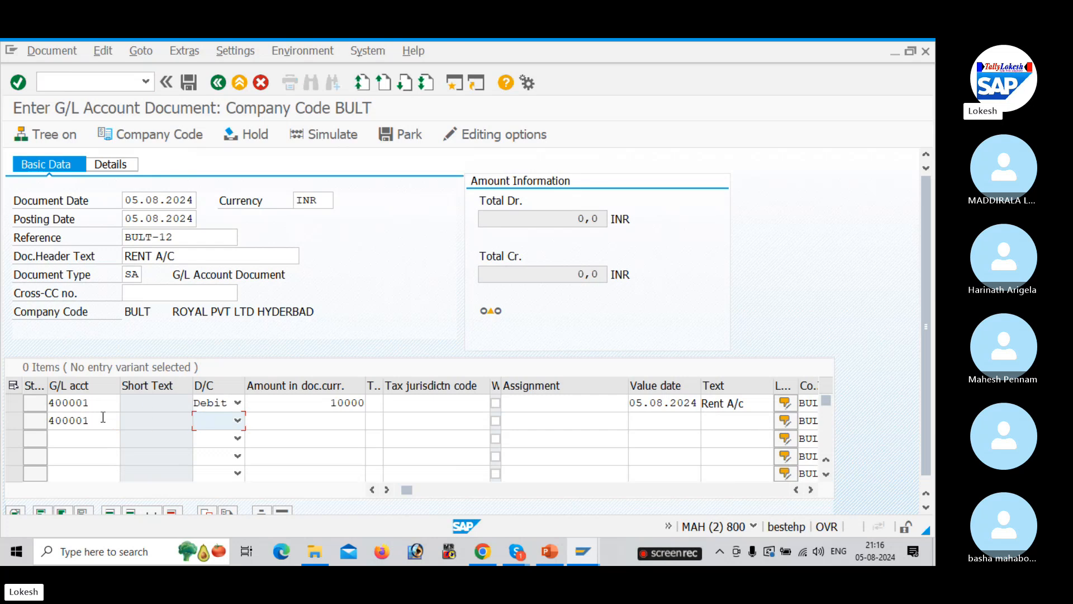
{"action": "key", "text": "Down"}
{"action": "key", "text": "Tab"}
{"action": "key", "text": "Down"}
{"action": "key", "text": "Tab"}
{"action": "key", "text": "Tab"}
{"action": "key", "text": "Tab"}
{"action": "key", "text": "Tab"}
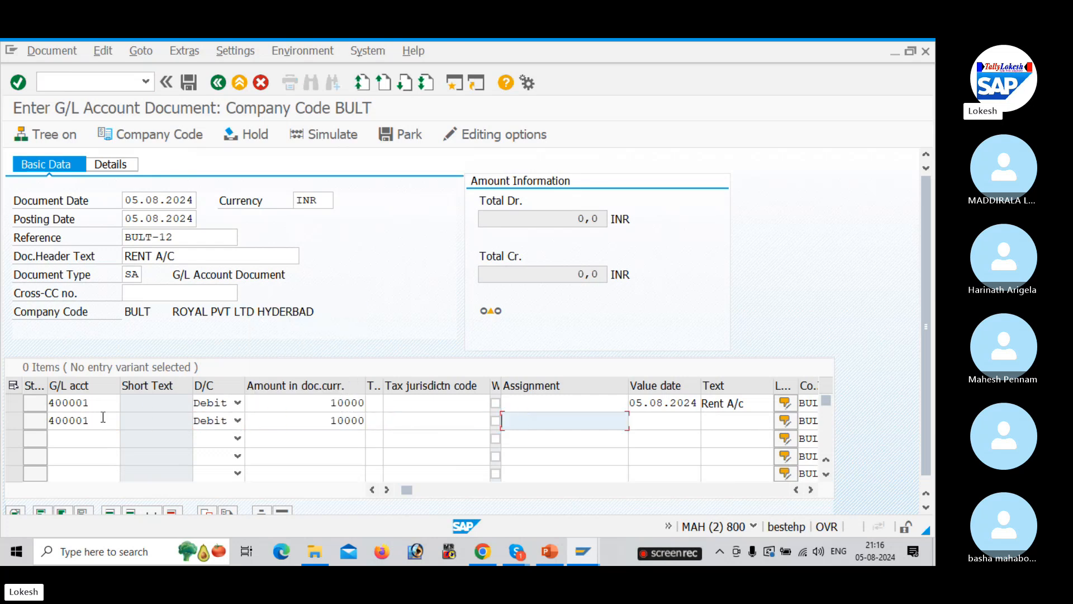
Step: Set the second line item's value date to 05.08.2024 and its text to Rent A/c
{"action": "key", "text": "Tab"}
{"action": "key", "text": "Down"}
{"action": "key", "text": "Tab"}
{"action": "key", "text": "Down"}
{"action": "key", "text": "Tab"}
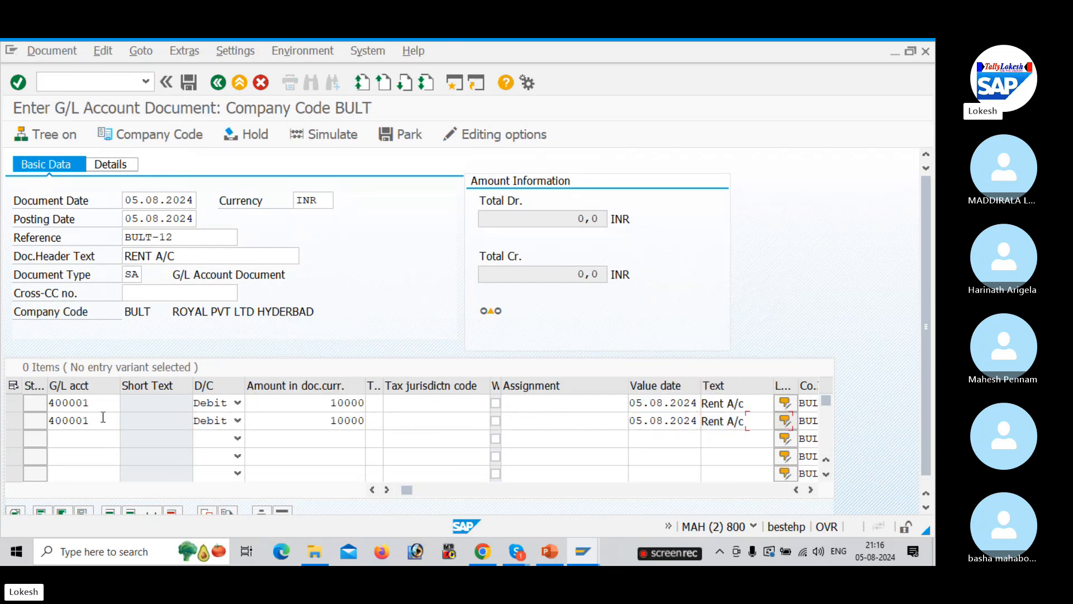
Step: Enter the third line item with the Sbi Bank account 200001 as a credit of 20000
{"action": "left_click", "coordinate": [83, 444]}
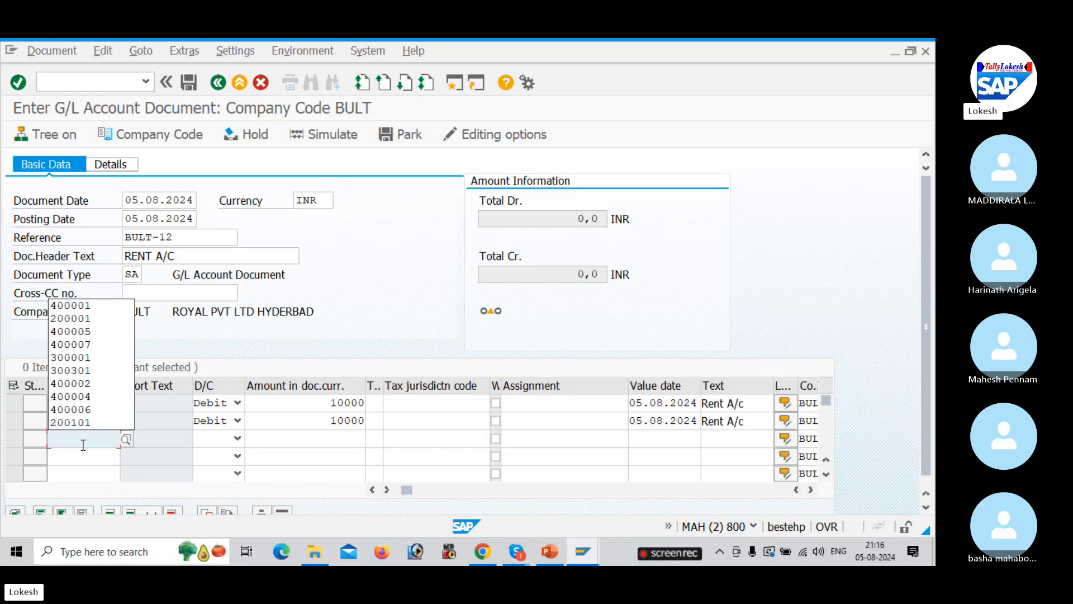
{"action": "left_click", "coordinate": [127, 440]}
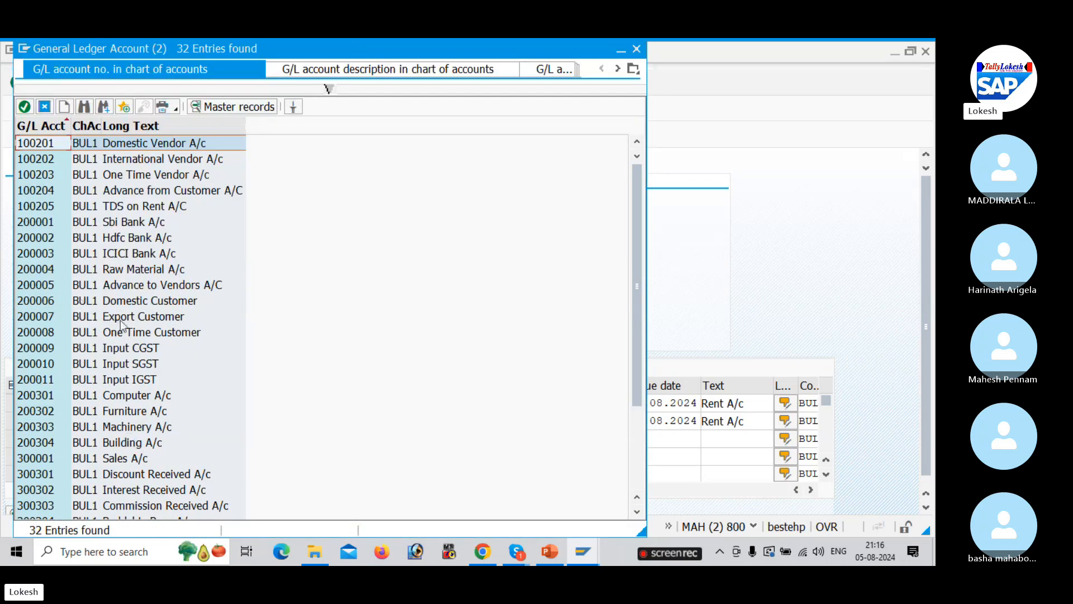
{"action": "double_click", "coordinate": [161, 223]}
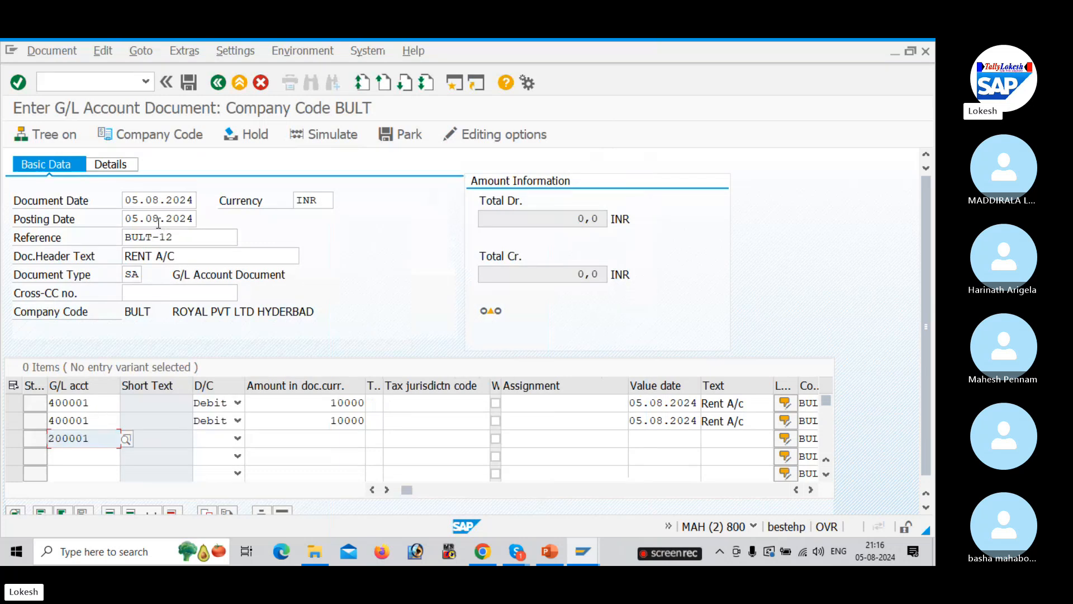
{"action": "key", "text": "Tab"}
{"action": "key", "text": "c"}
{"action": "key", "text": "Tab"}
{"action": "type", "text": "20000"}
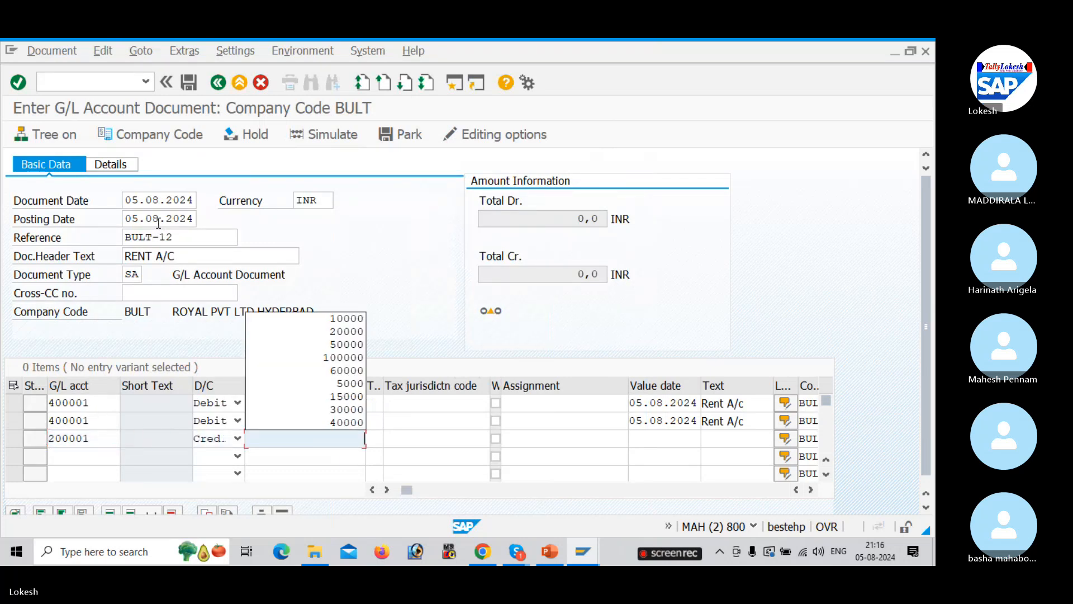
{"action": "key", "text": "Tab"}
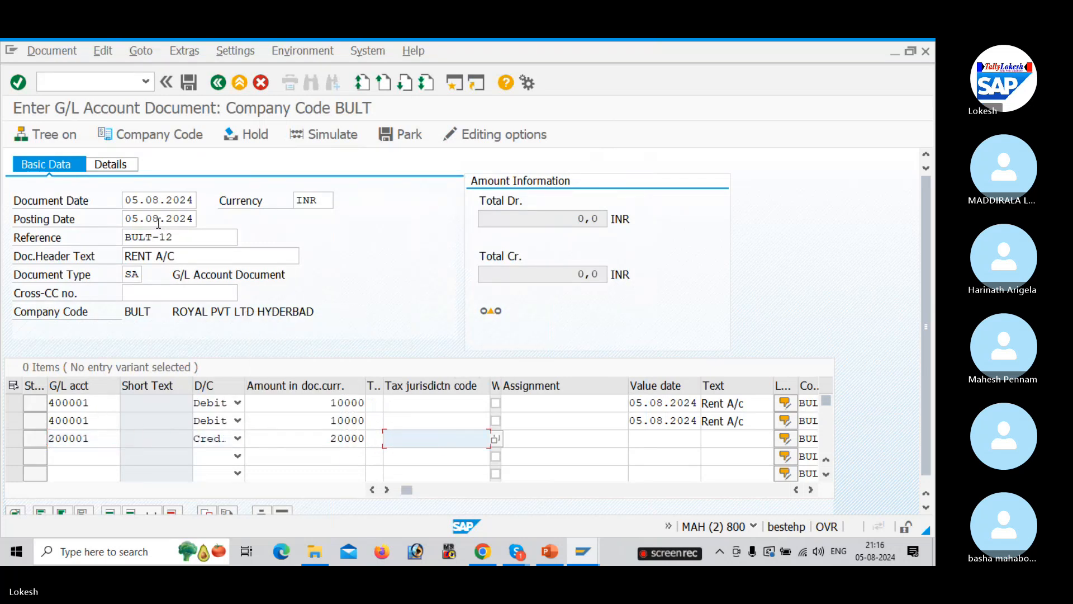
Step: Give the bank line item value date 05.08.2024 and text BANK A/C, and have the document entries checked
{"action": "key", "text": "Tab"}
{"action": "key", "text": "Tab"}
{"action": "key", "text": "Tab"}
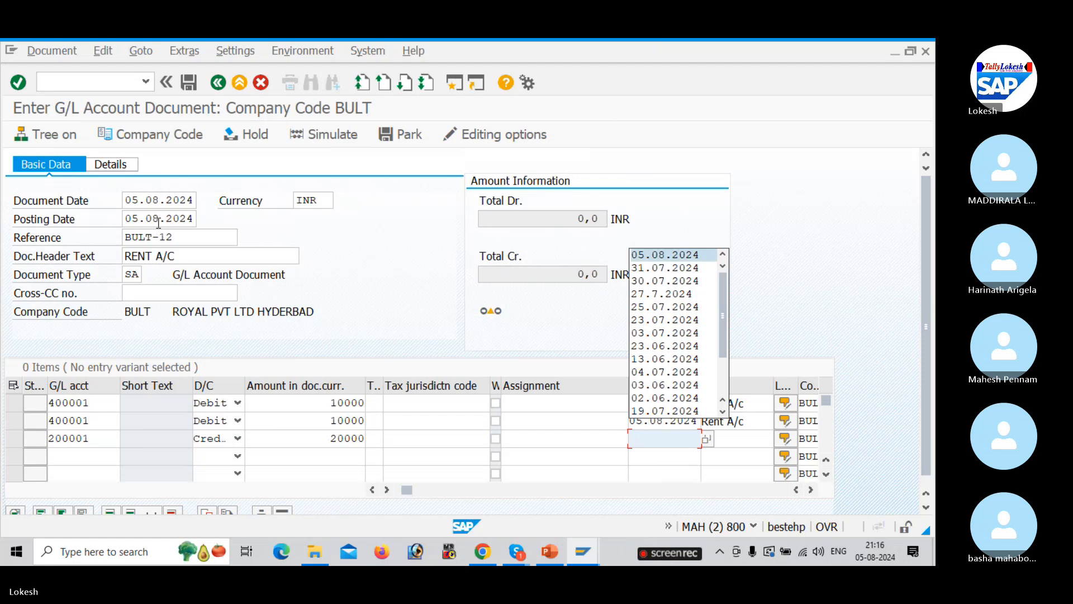
{"action": "key", "text": "Tab"}
{"action": "key", "text": "Down"}
{"action": "key", "text": "Down"}
{"action": "key", "text": "Tab"}
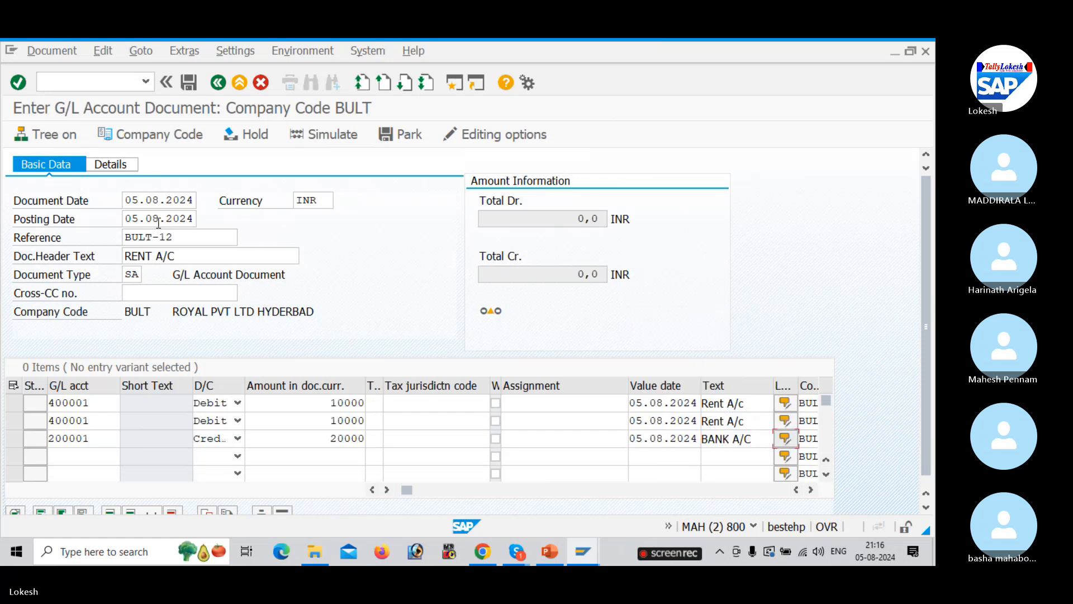
{"action": "key", "text": "Return"}
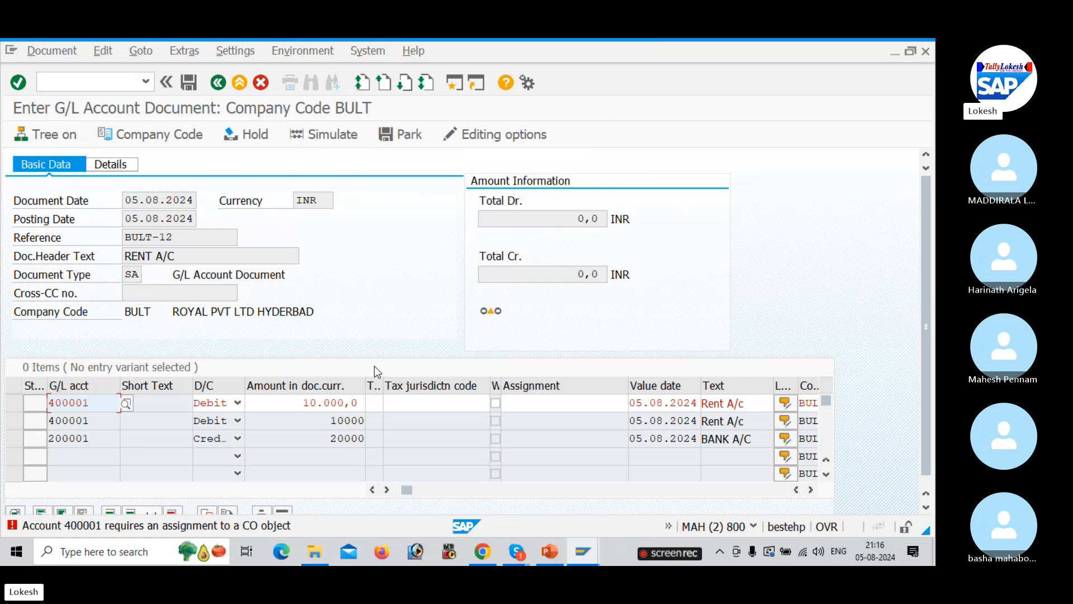
Step: Open the detailed help for the error on account 400001 and copy its heading text
{"action": "left_click", "coordinate": [212, 523]}
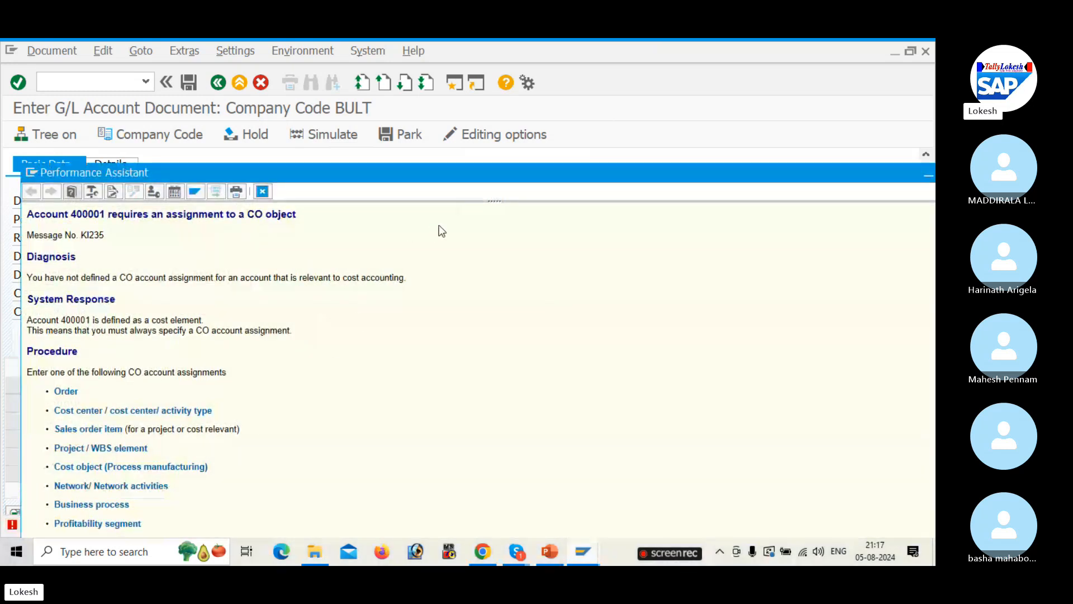
{"action": "left_click_drag", "start_coordinate": [474, 182], "coordinate": [472, 156]}
{"action": "left_click_drag", "start_coordinate": [477, 122], "coordinate": [487, 107]}
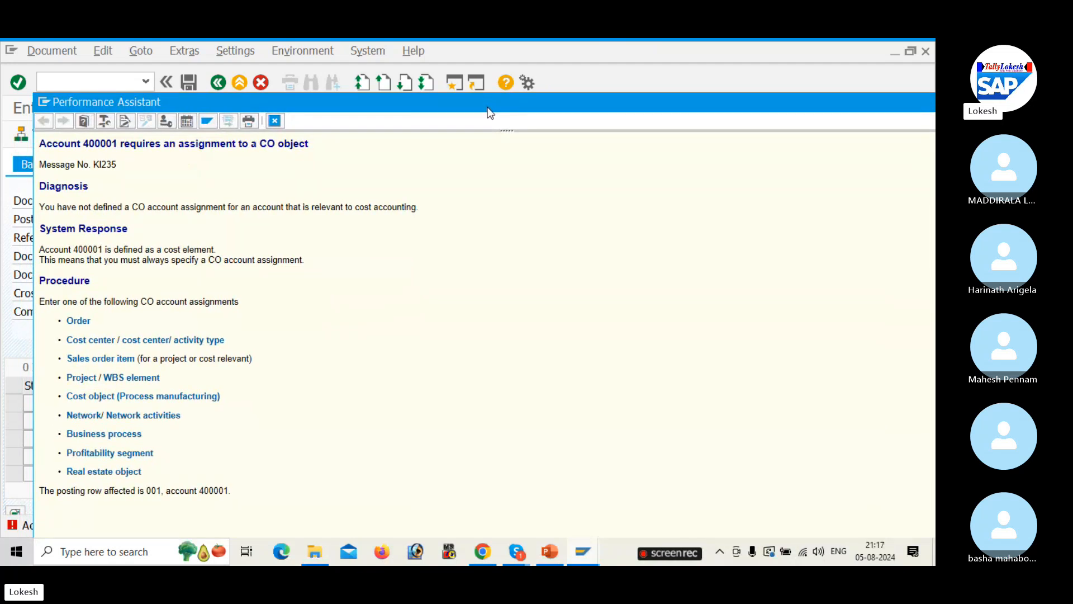
{"action": "left_click_drag", "start_coordinate": [489, 111], "coordinate": [489, 117]}
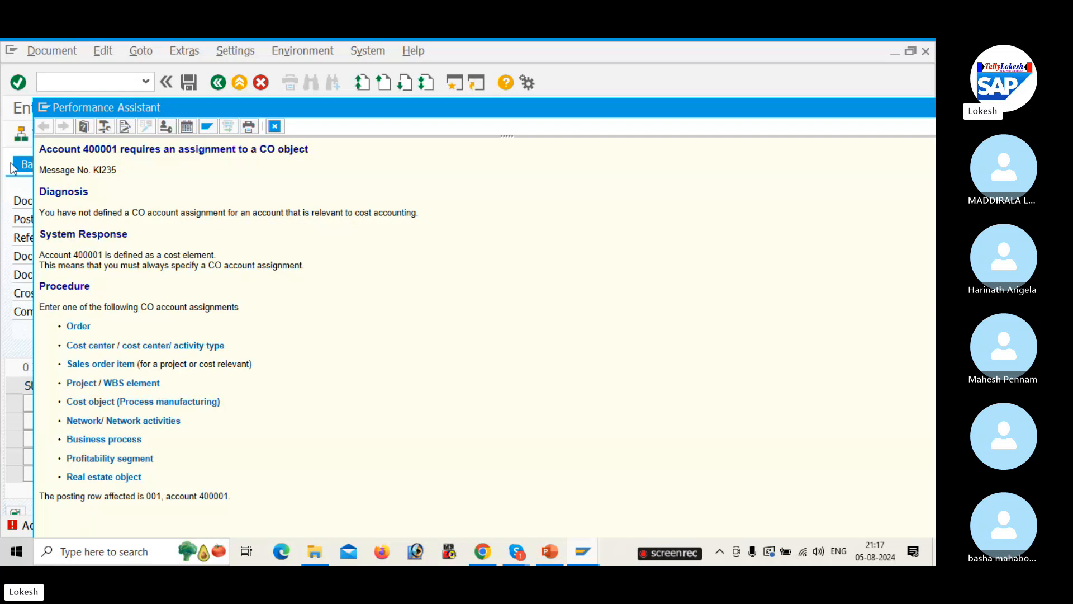
{"action": "left_click_drag", "start_coordinate": [41, 149], "coordinate": [316, 158]}
{"action": "key", "text": "ctrl+c"}
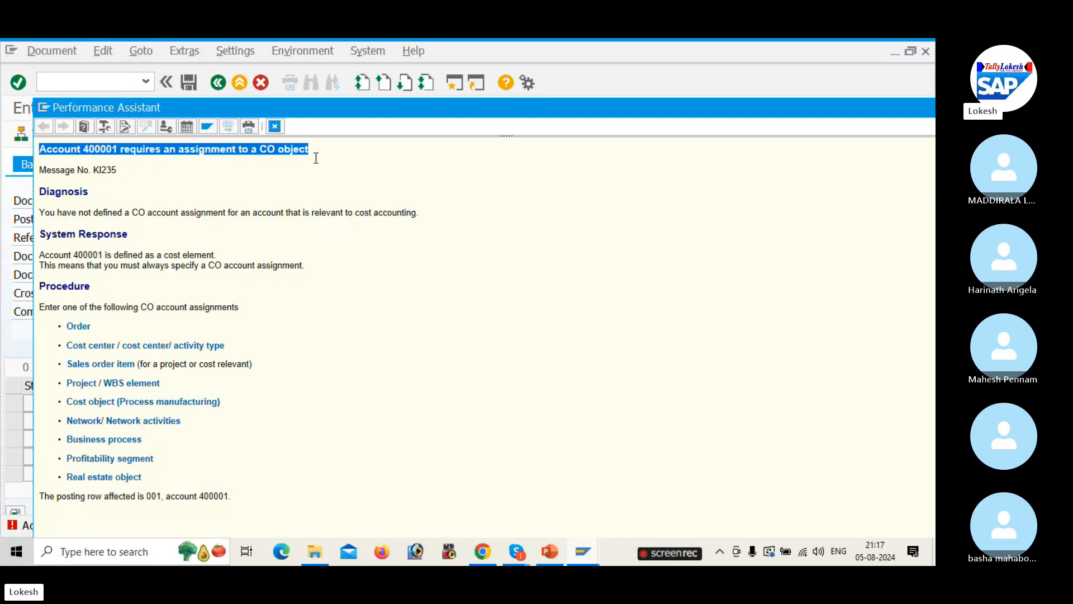
Step: Switch to Chrome and search Google in a new tab for "Account 400001 requires an assignment to a CO object"
{"action": "left_click", "coordinate": [495, 547]}
{"action": "left_click", "coordinate": [806, 51]}
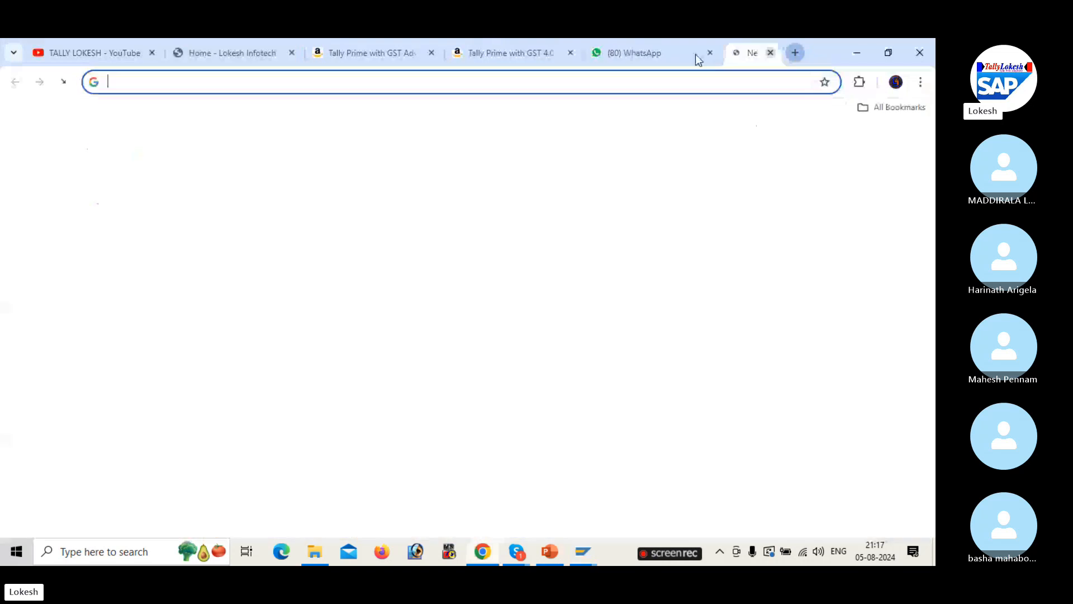
{"action": "key", "text": "ctrl+v"}
{"action": "key", "text": "Return"}
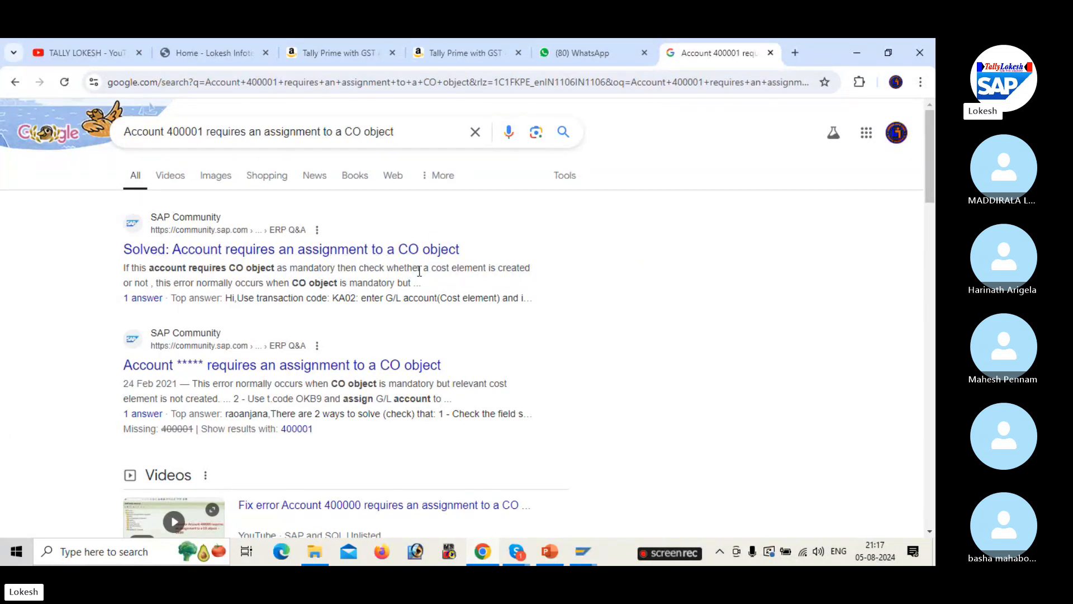
Step: Look through the search results, open the SAP Community thread "Account ***** requires an assignment to a CO object" and read its answer
{"action": "scroll", "coordinate": [389, 350], "scroll_direction": "down", "scroll_amount": 2}
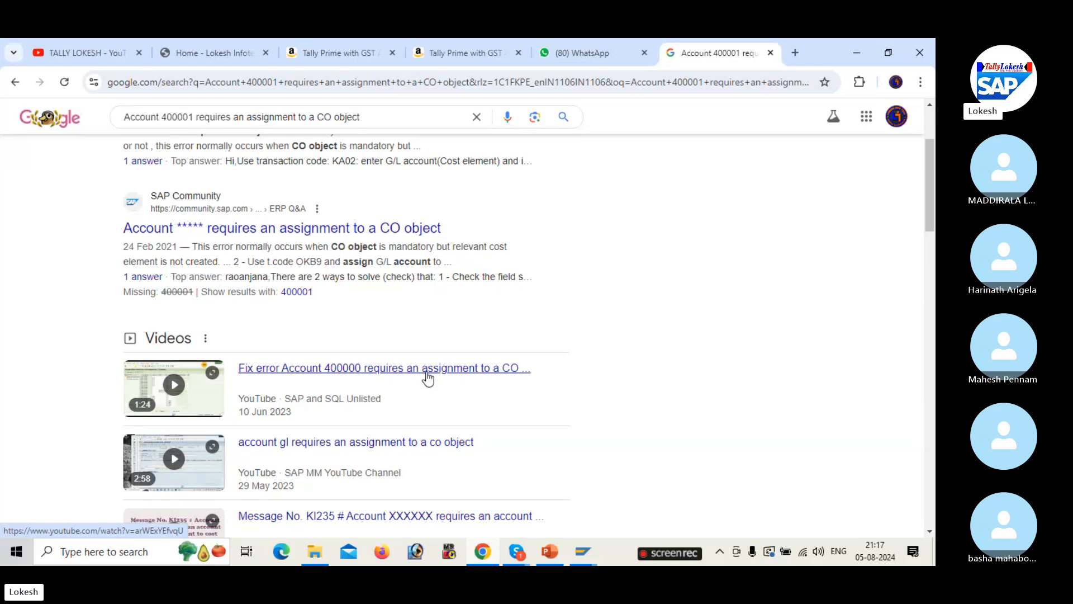
{"action": "scroll", "coordinate": [428, 379], "scroll_direction": "down", "scroll_amount": 1}
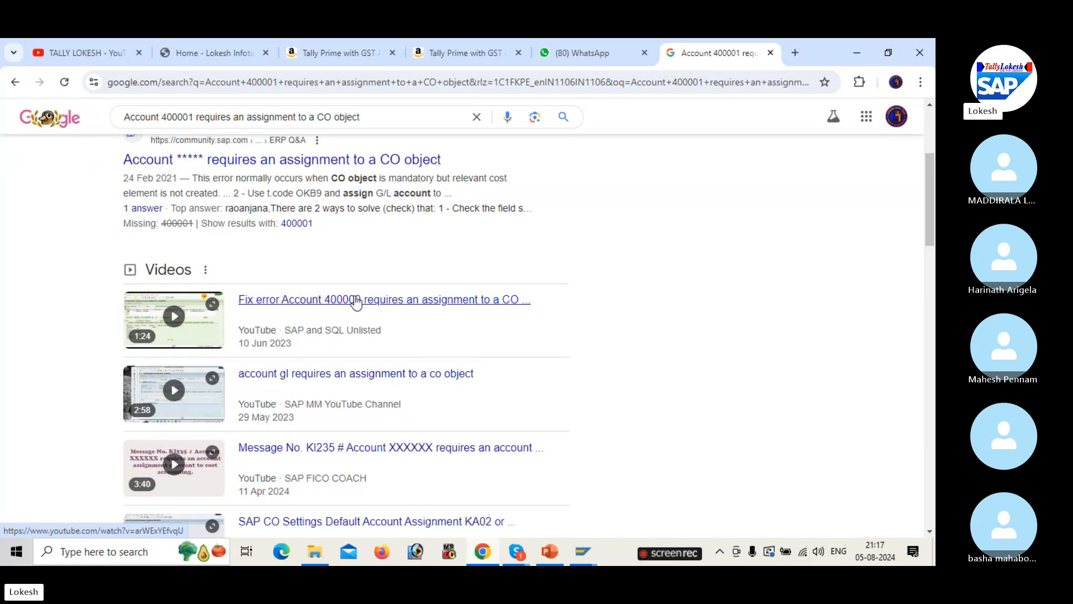
{"action": "scroll", "coordinate": [355, 296], "scroll_direction": "up", "scroll_amount": 2}
{"action": "scroll", "coordinate": [355, 295], "scroll_direction": "up", "scroll_amount": 2}
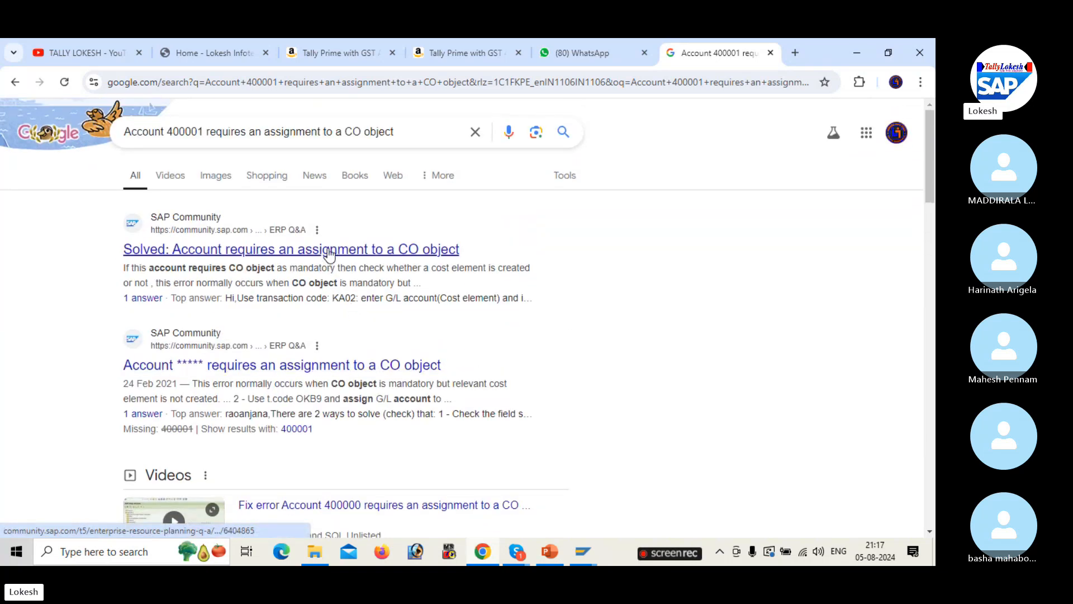
{"action": "left_click", "coordinate": [304, 369]}
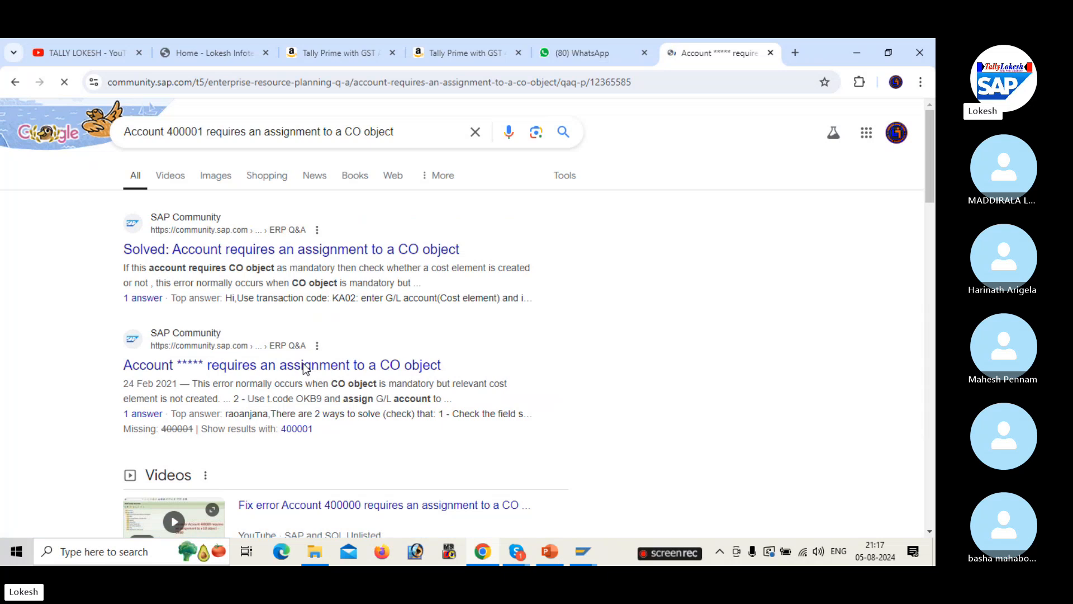
{"action": "scroll", "coordinate": [421, 360], "scroll_direction": "down", "scroll_amount": 5}
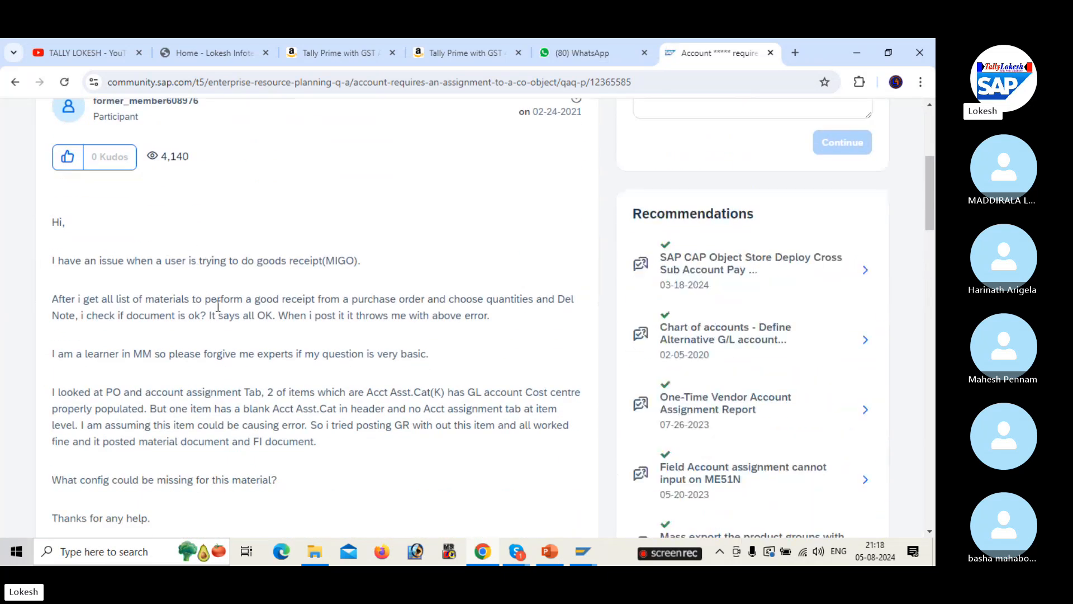
{"action": "scroll", "coordinate": [258, 333], "scroll_direction": "down", "scroll_amount": 3}
{"action": "scroll", "coordinate": [258, 333], "scroll_direction": "down", "scroll_amount": 5}
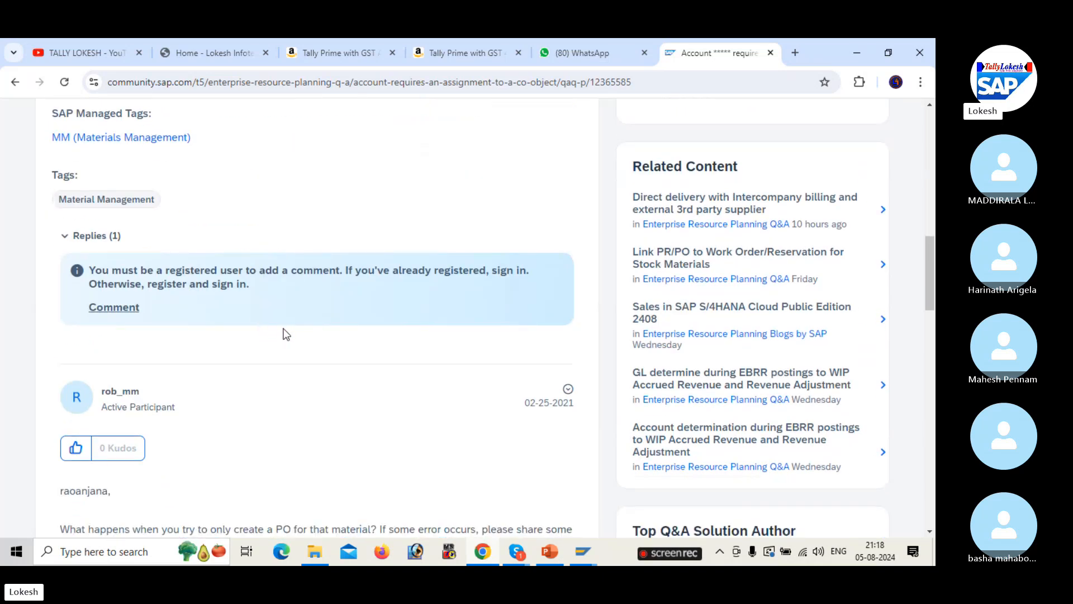
{"action": "scroll", "coordinate": [286, 334], "scroll_direction": "down", "scroll_amount": 4}
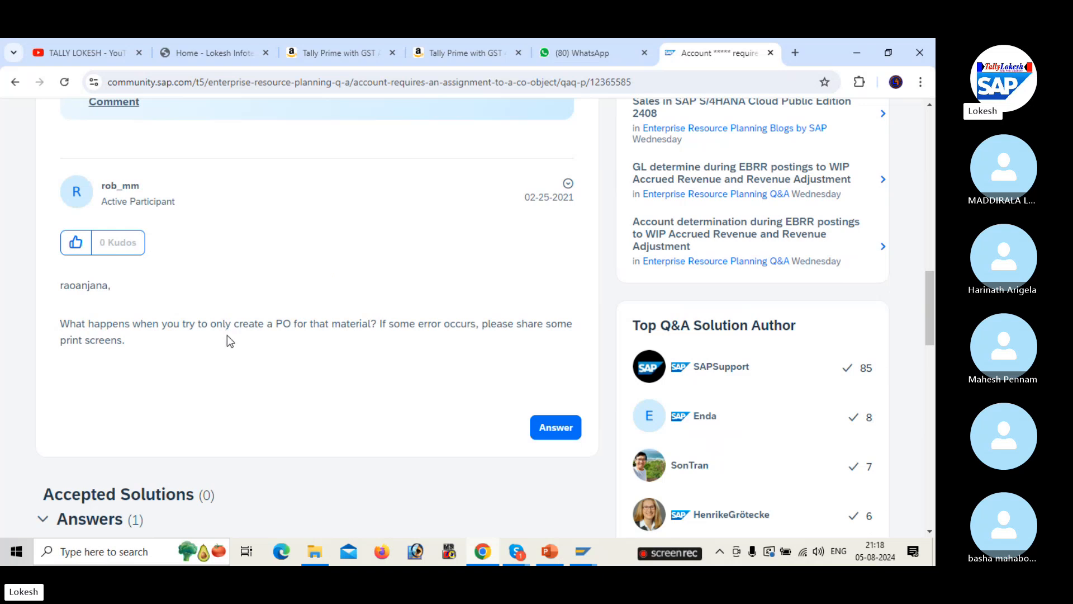
{"action": "scroll", "coordinate": [232, 338], "scroll_direction": "down", "scroll_amount": 8}
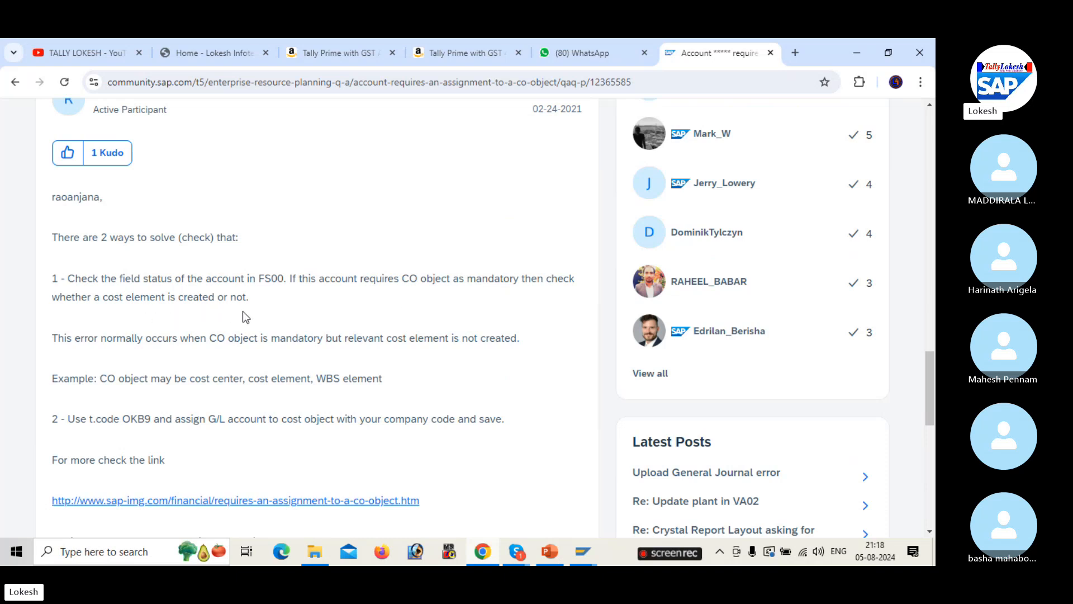
{"action": "scroll", "coordinate": [284, 374], "scroll_direction": "down", "scroll_amount": 1}
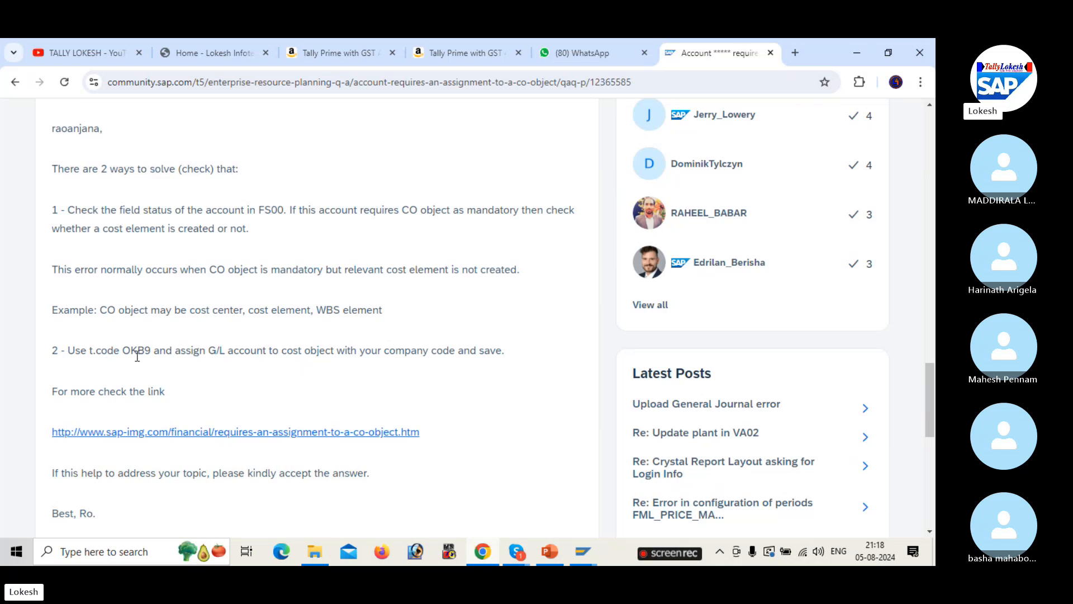
Step: Switch back to SAP and start transaction OKB9 in a new session
{"action": "left_click", "coordinate": [584, 554]}
{"action": "left_click", "coordinate": [579, 505]}
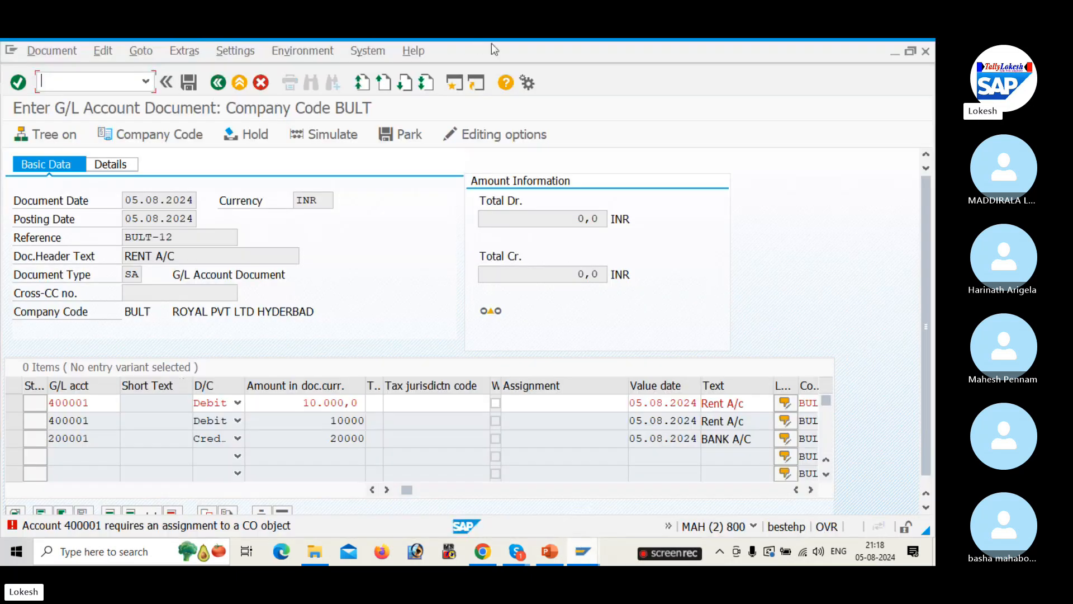
{"action": "left_click", "coordinate": [456, 82]}
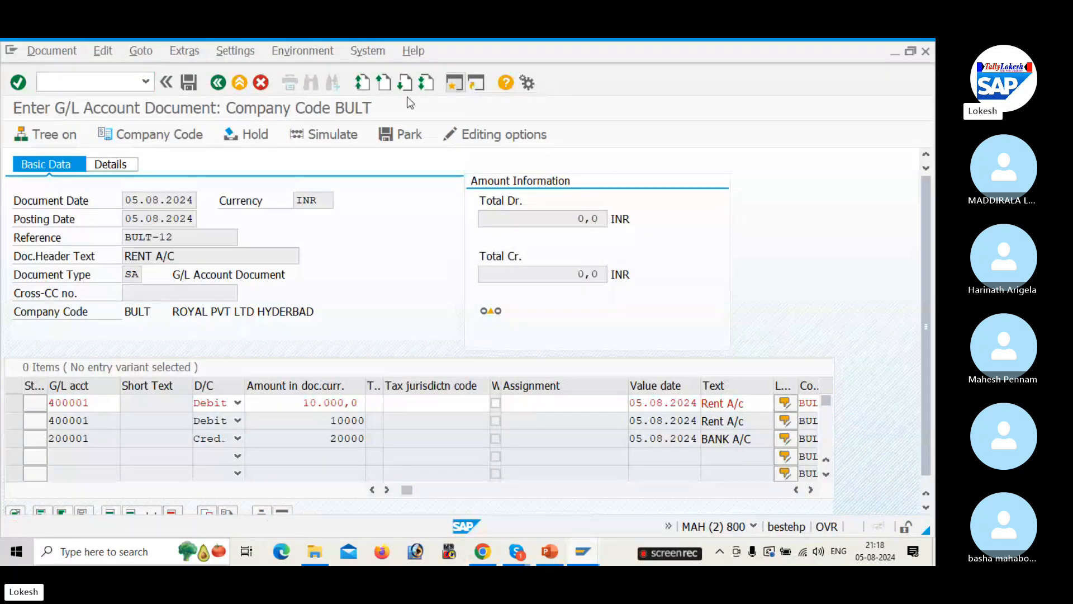
{"action": "type", "text": "OKB9"}
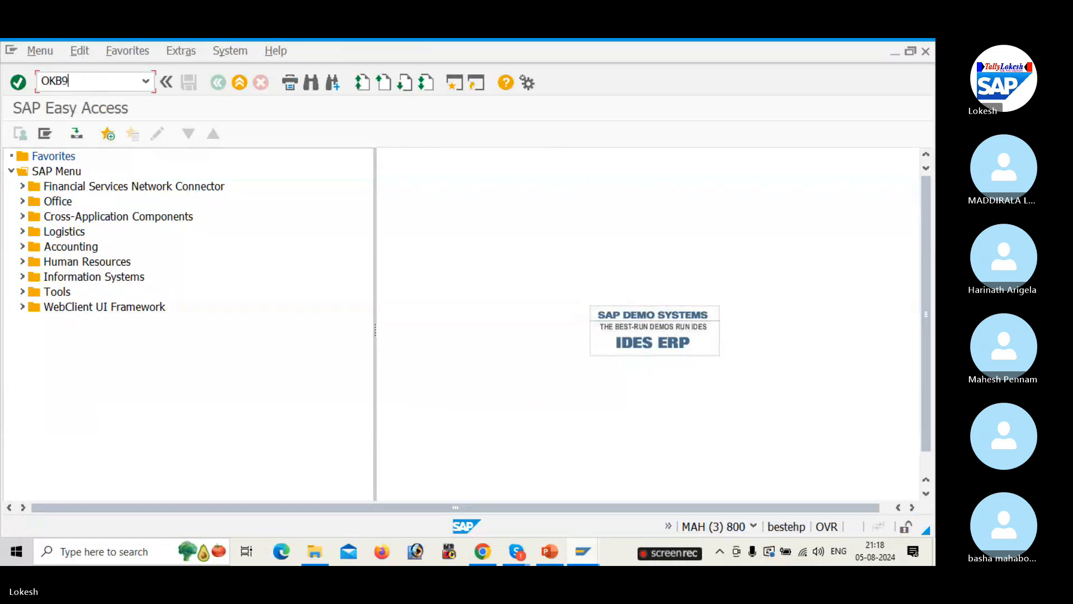
{"action": "key", "text": "Return"}
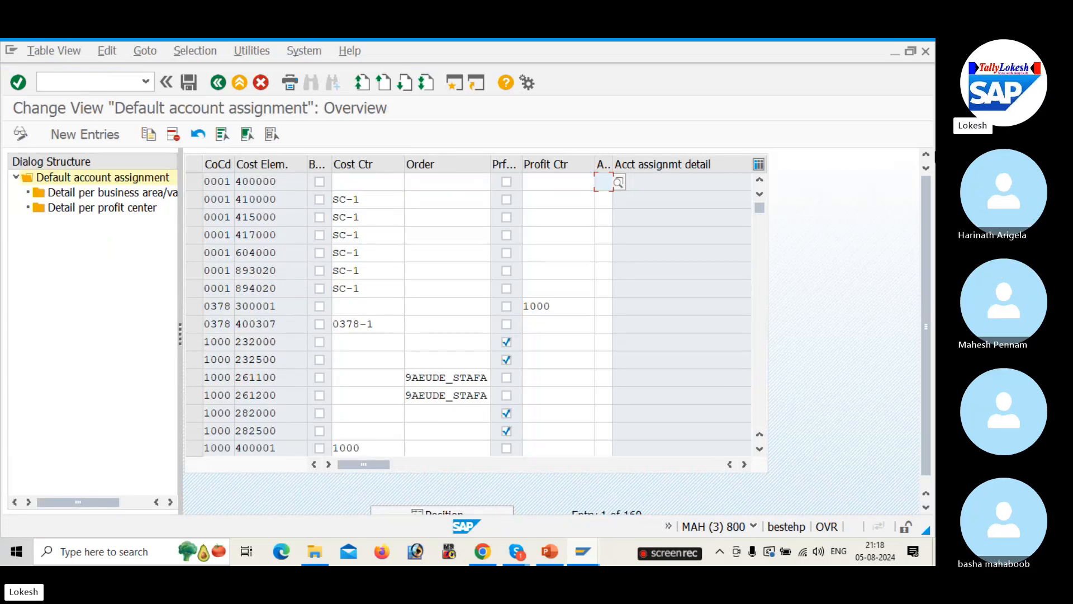
Step: Position the default account assignment list to company code BULT
{"action": "scroll", "coordinate": [929, 207], "scroll_direction": "down", "scroll_amount": 1}
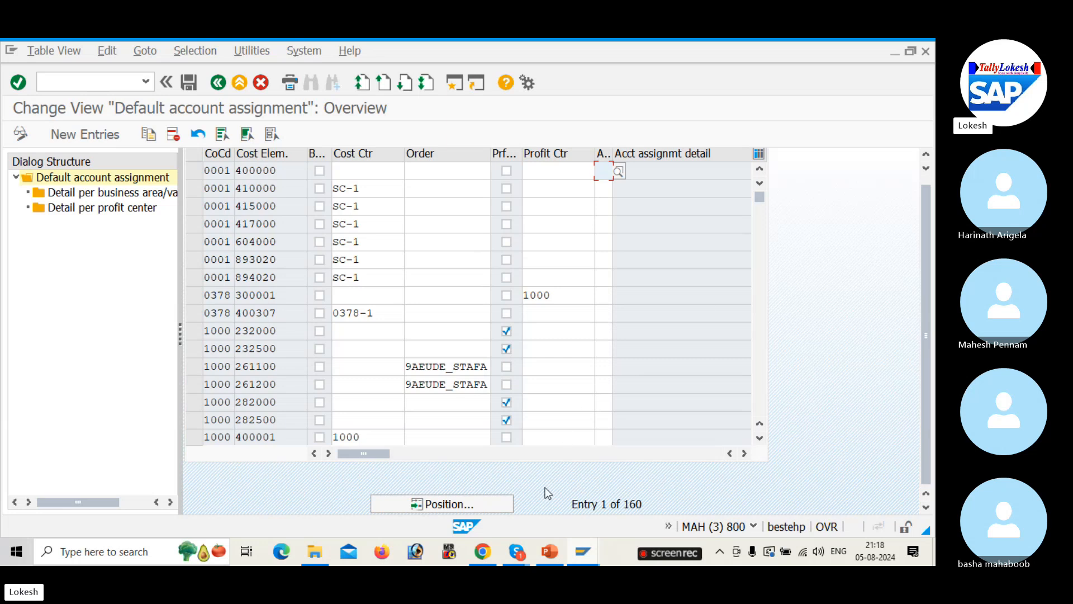
{"action": "left_click", "coordinate": [467, 505]}
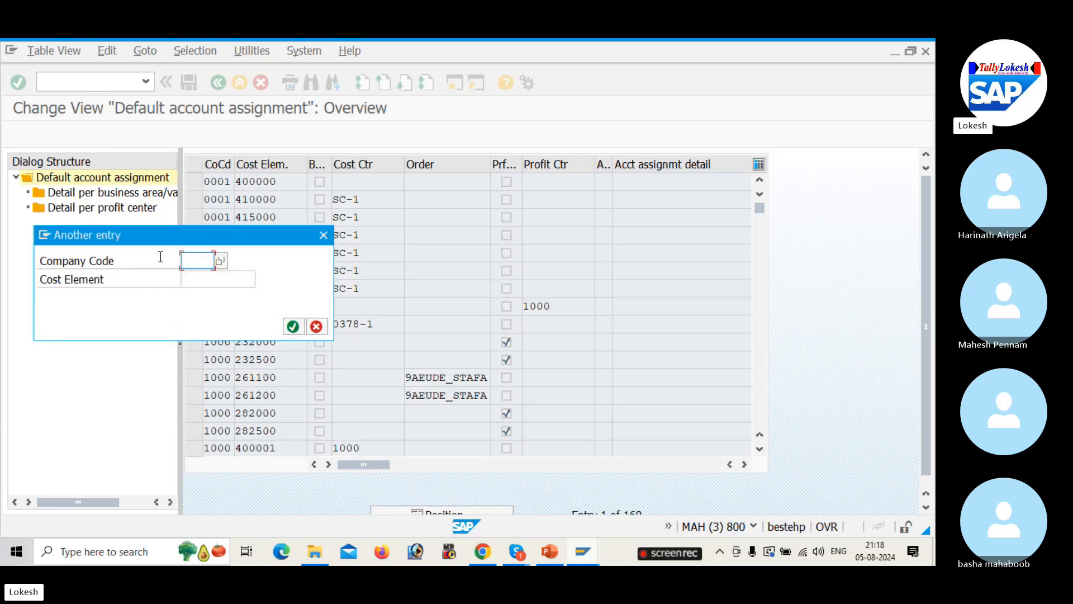
{"action": "type", "text": "BL"}
{"action": "key", "text": "BackSpace"}
{"action": "type", "text": "ULT"}
{"action": "key", "text": "Return"}
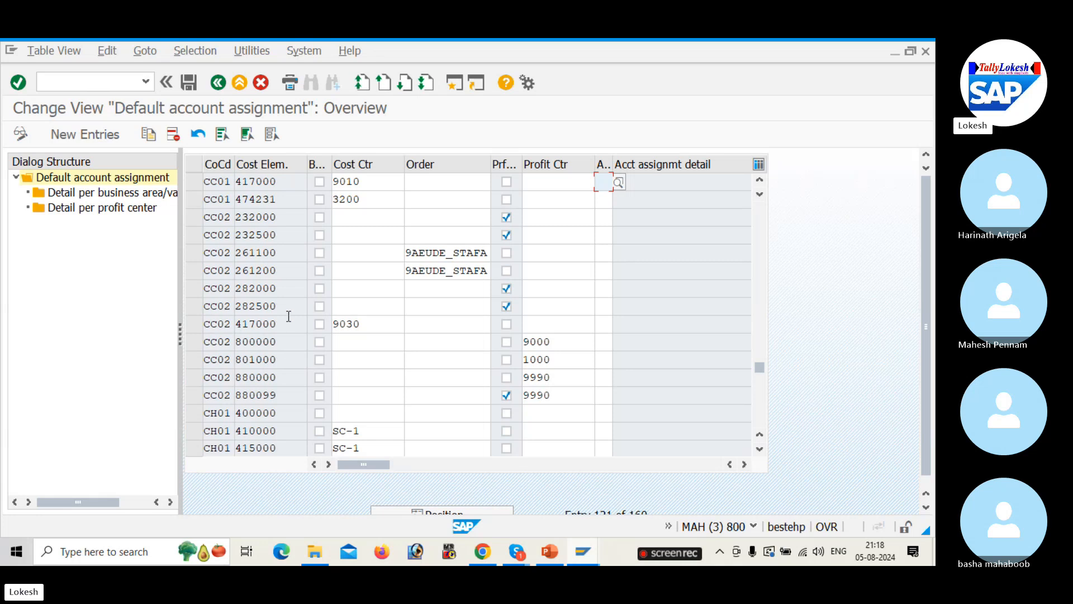
{"action": "left_click", "coordinate": [85, 135]}
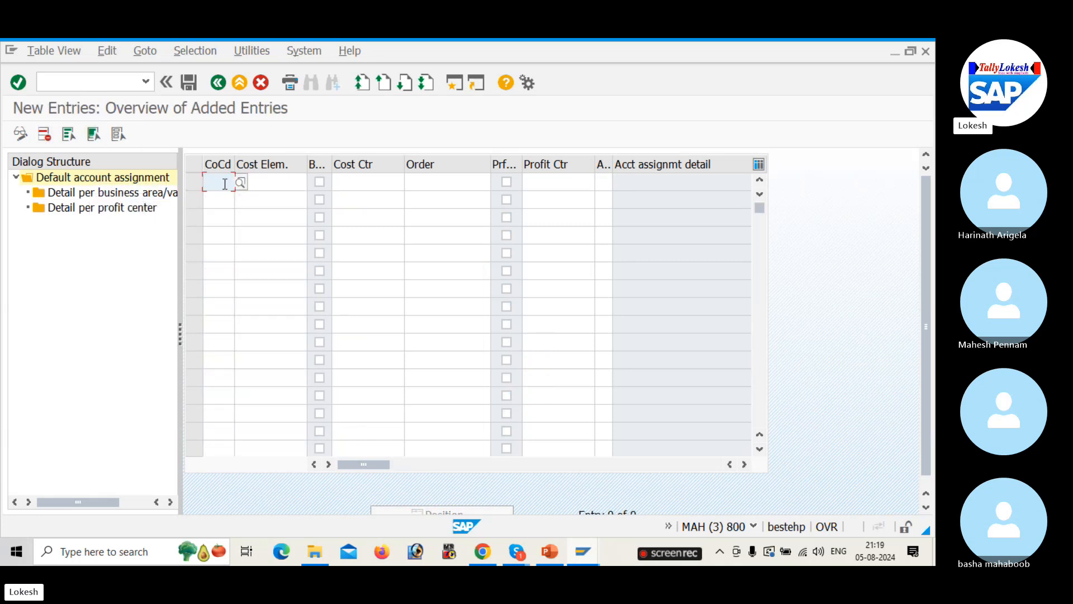
{"action": "left_click", "coordinate": [217, 84]}
{"action": "left_click", "coordinate": [270, 85]}
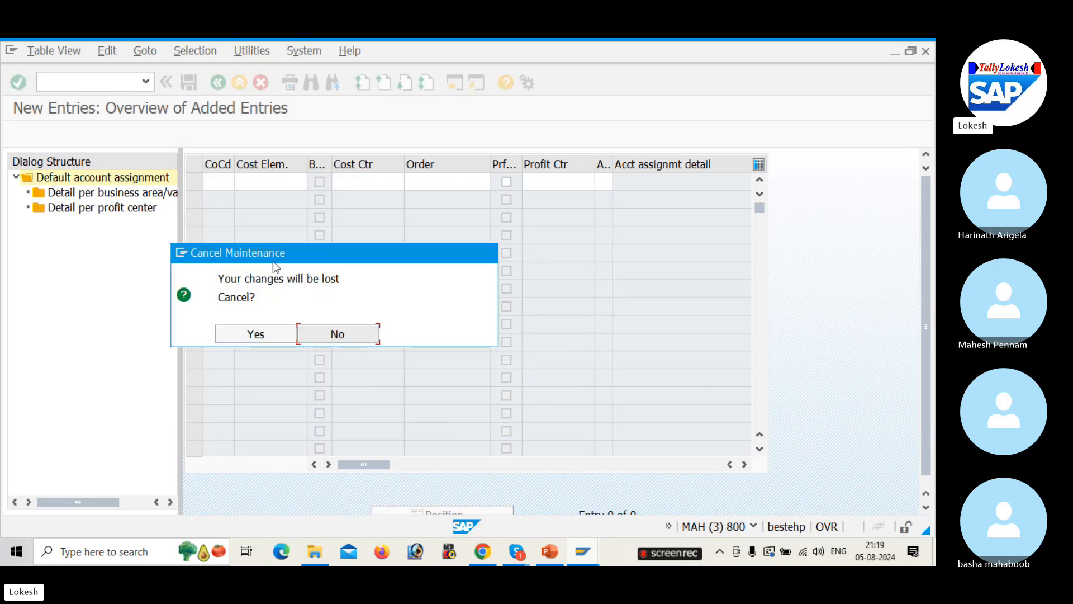
{"action": "left_click", "coordinate": [273, 334]}
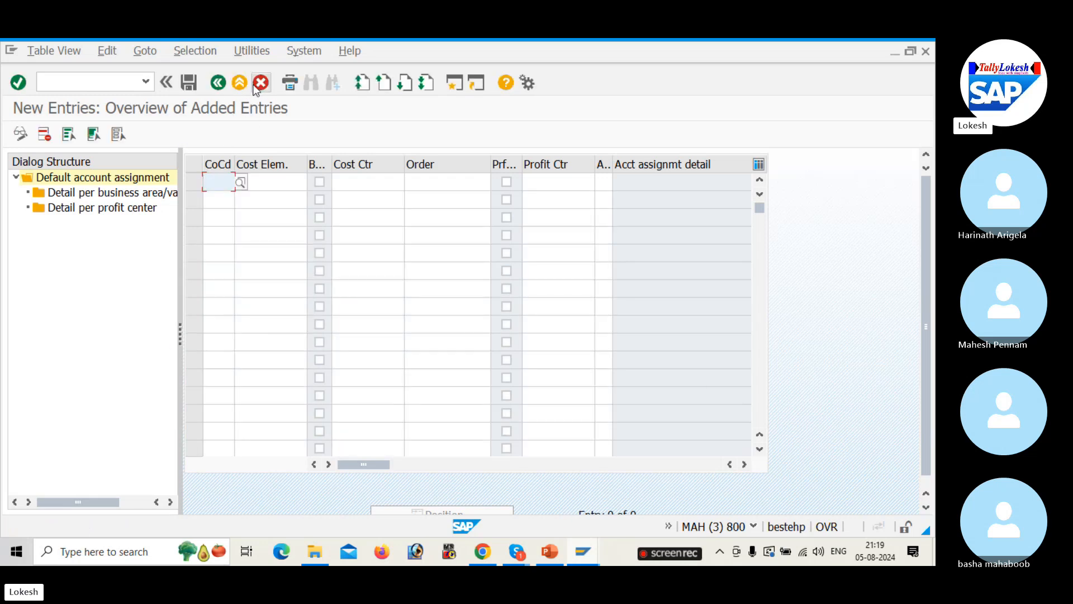
{"action": "left_click", "coordinate": [225, 85]}
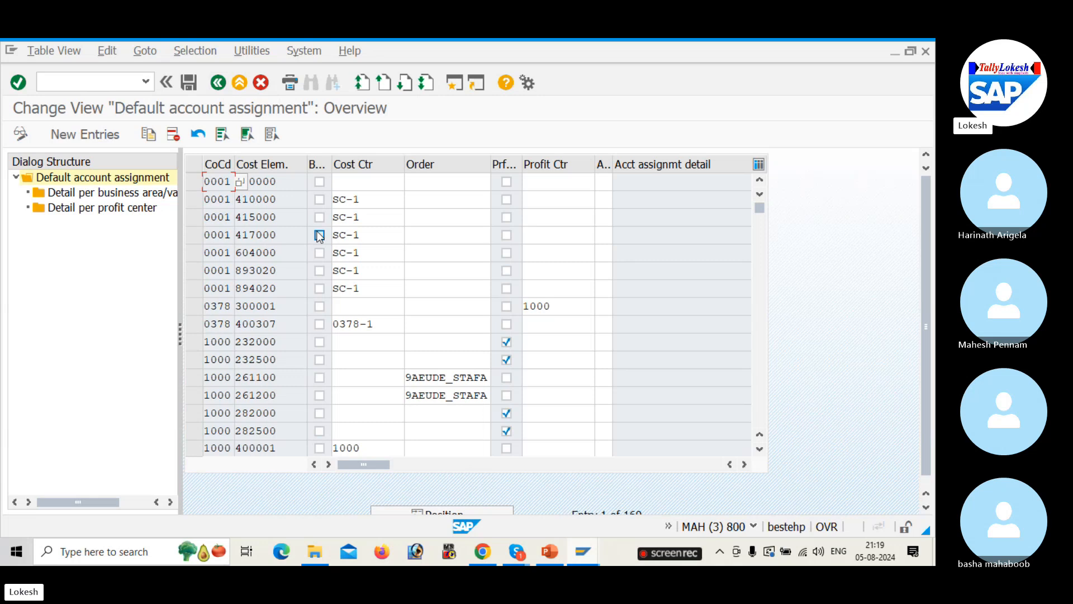
Step: Examine the existing default assignment of cost element 400001 in company code 1000 as a reference
{"action": "scroll", "coordinate": [358, 310], "scroll_direction": "down", "scroll_amount": 2}
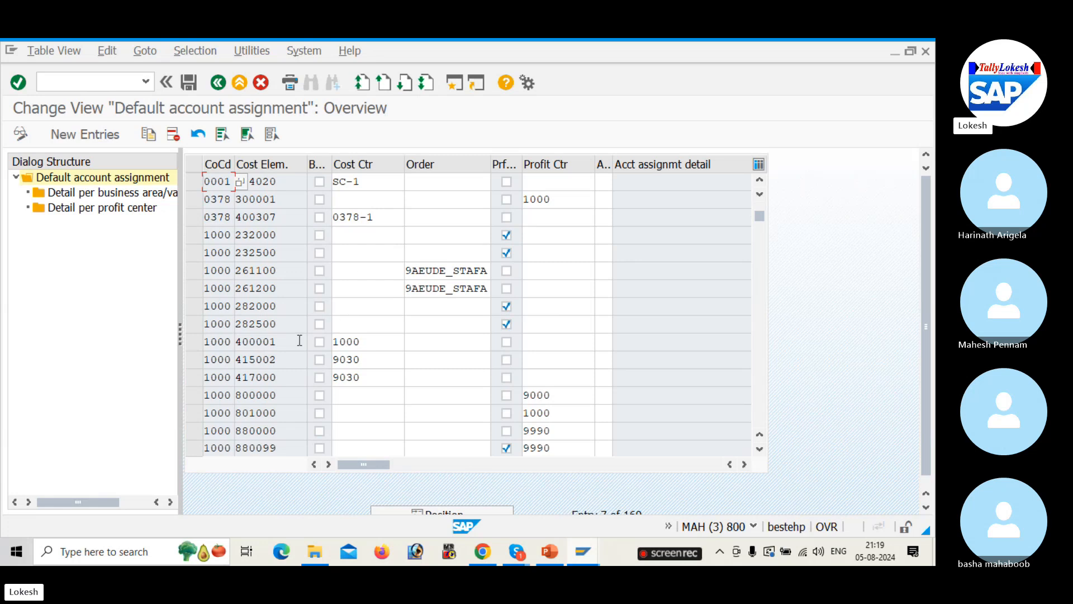
{"action": "left_click", "coordinate": [370, 342]}
{"action": "double_click", "coordinate": [370, 342]}
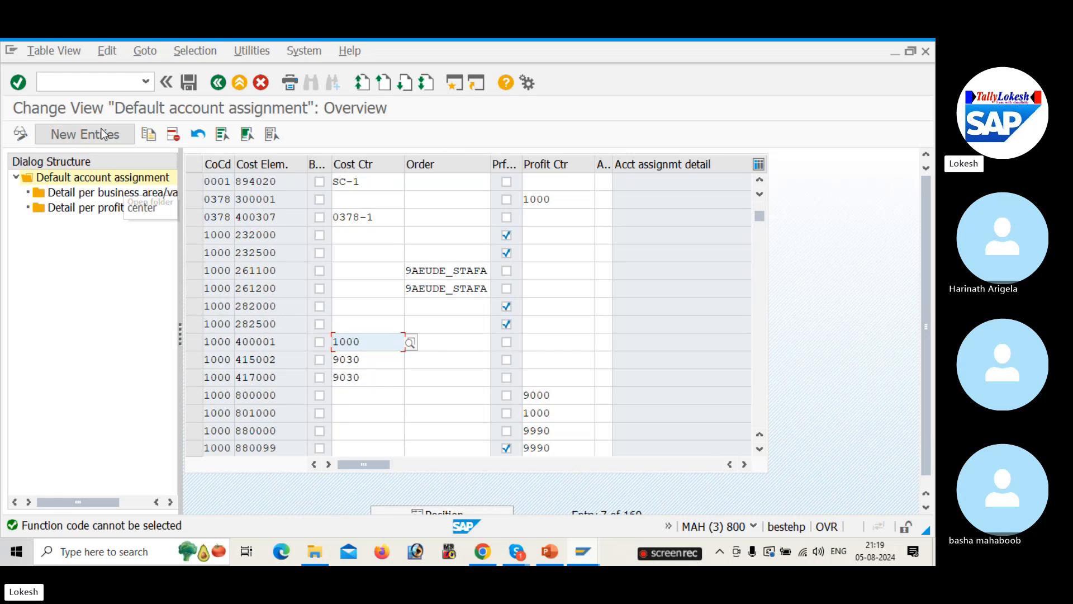
Step: Try to open the profit center and business area details of company code 0001's assignment for cost element 894020
{"action": "left_click", "coordinate": [200, 179]}
{"action": "double_click", "coordinate": [117, 208]}
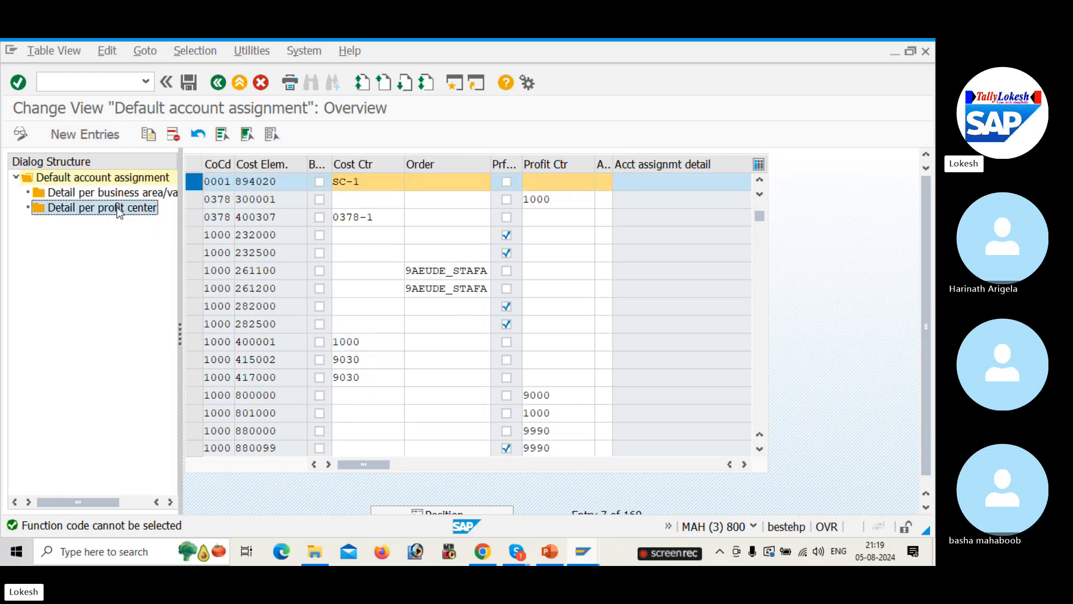
{"action": "double_click", "coordinate": [118, 196]}
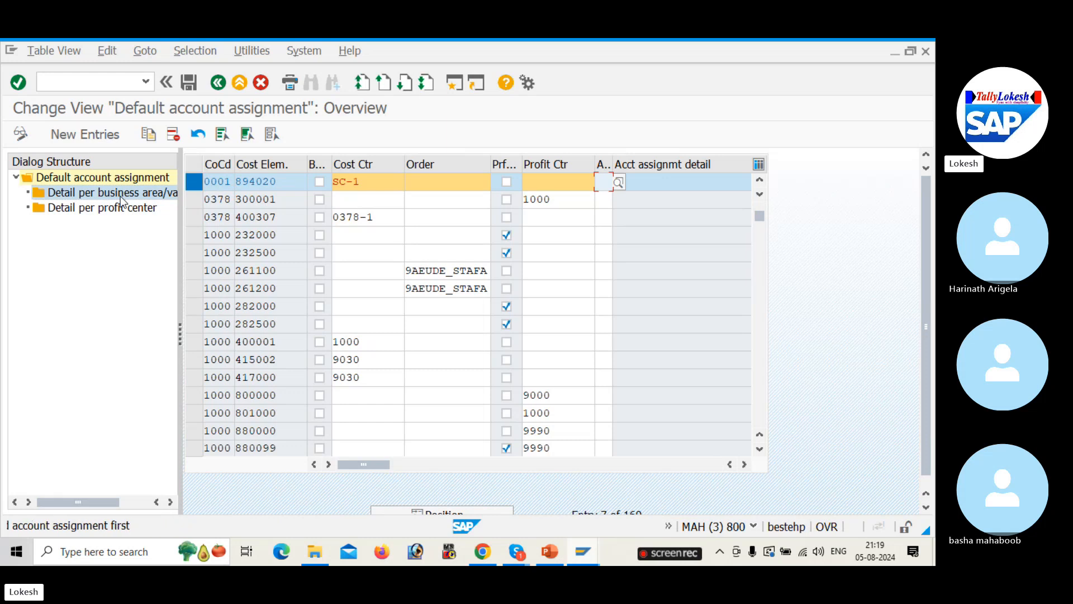
{"action": "left_click", "coordinate": [118, 196]}
Step: Create a new default account assignment for company code BULT with cost element 400001 (RENT A/C) and cost center 1001
{"action": "left_click", "coordinate": [110, 136]}
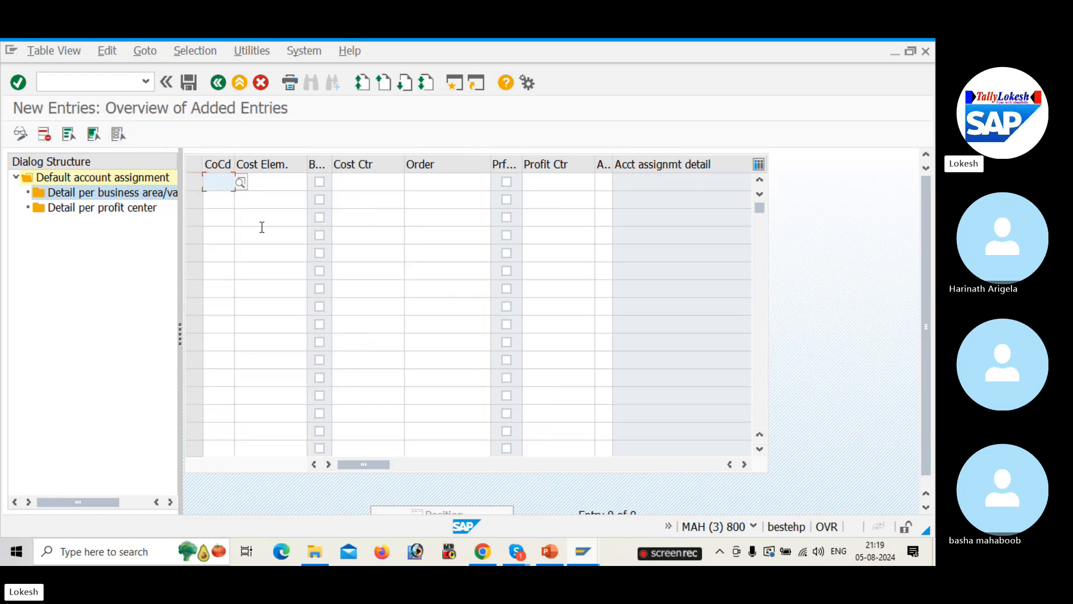
{"action": "type", "text": "BULT"}
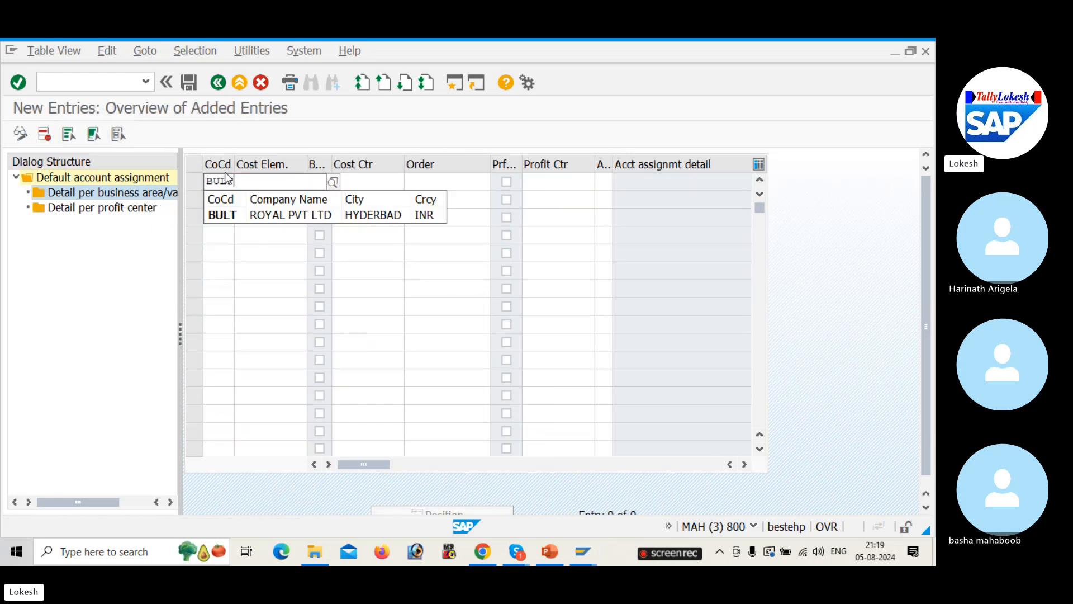
{"action": "left_click", "coordinate": [236, 215]}
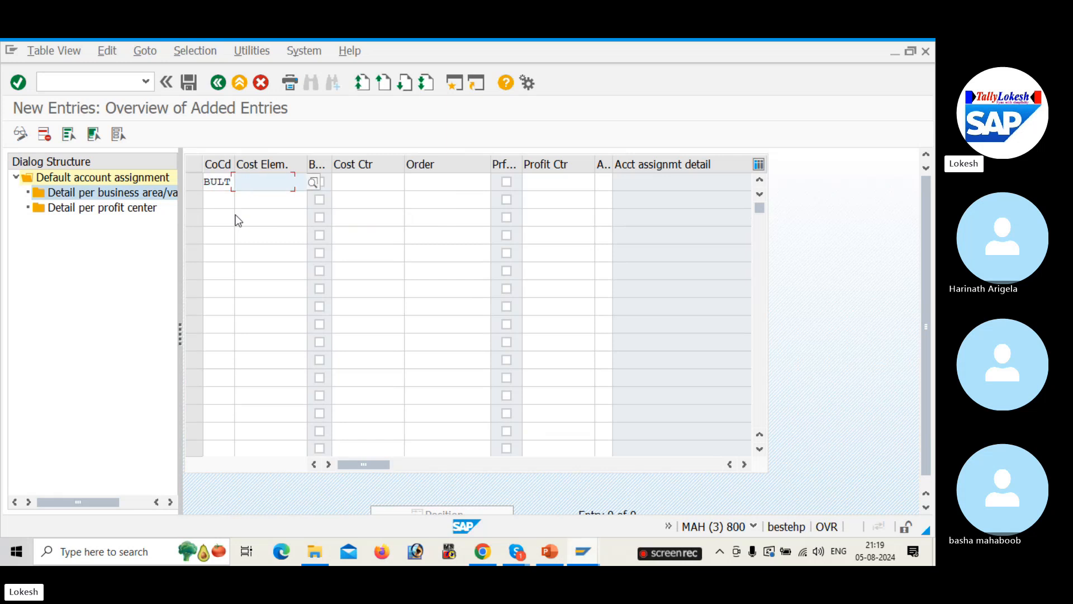
{"action": "left_click", "coordinate": [313, 184]}
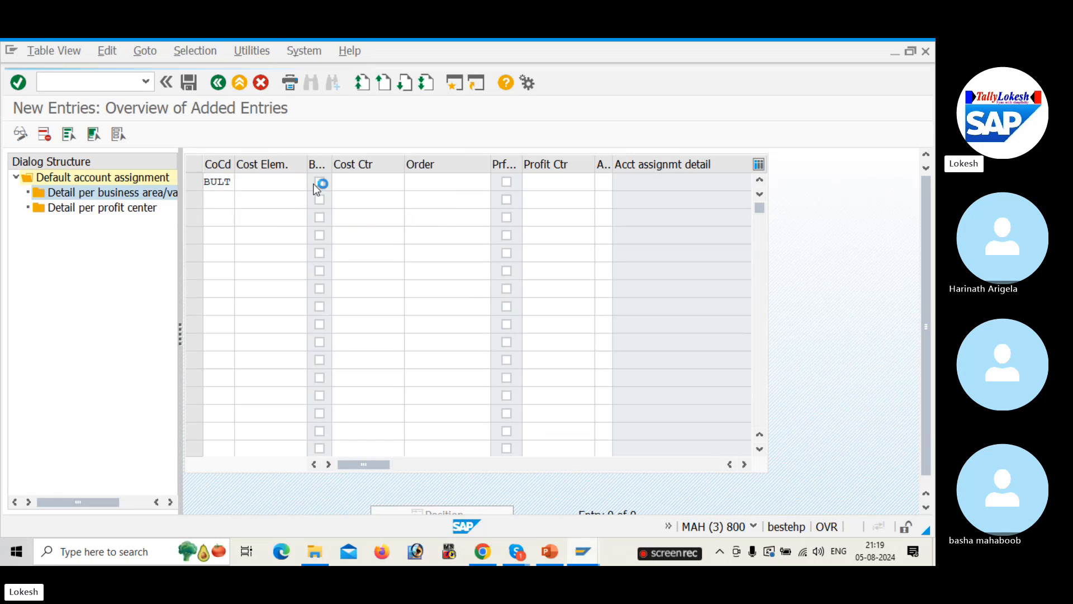
{"action": "key", "text": "Return"}
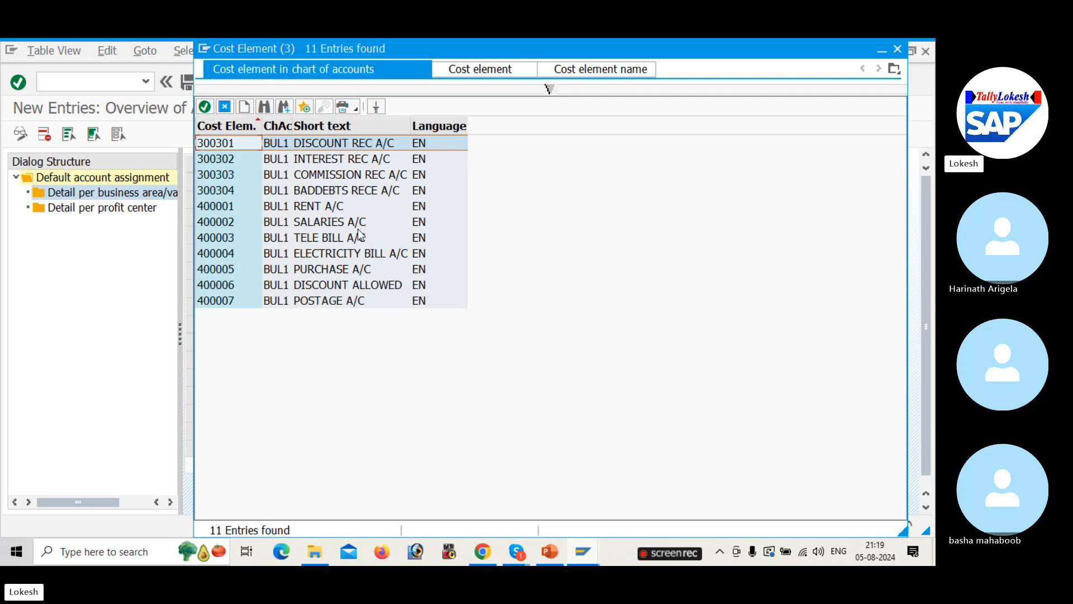
{"action": "double_click", "coordinate": [314, 206]}
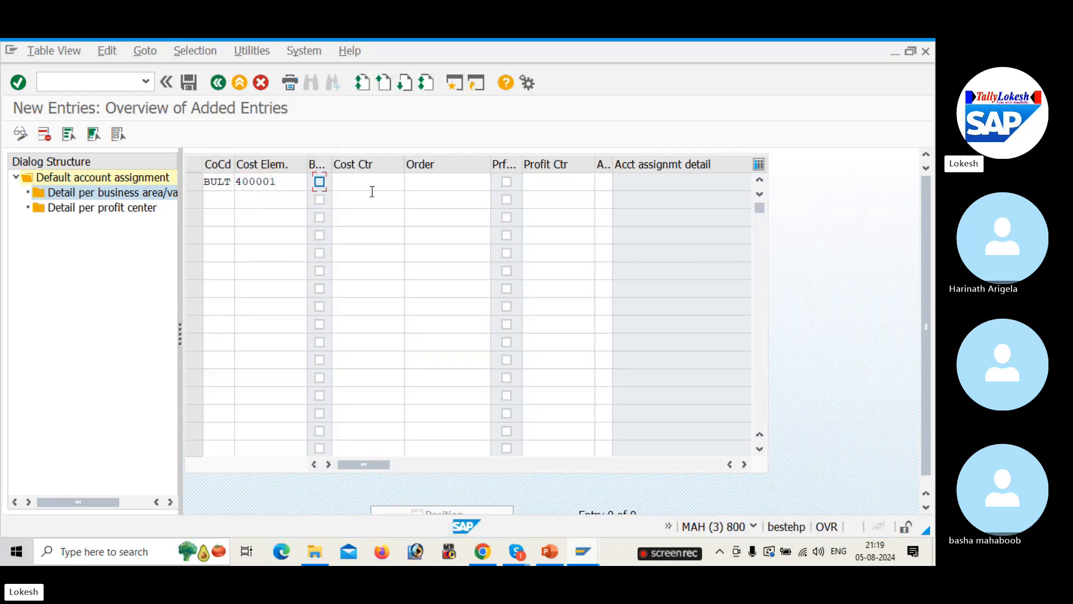
{"action": "left_click", "coordinate": [372, 185]}
{"action": "left_click", "coordinate": [411, 183]}
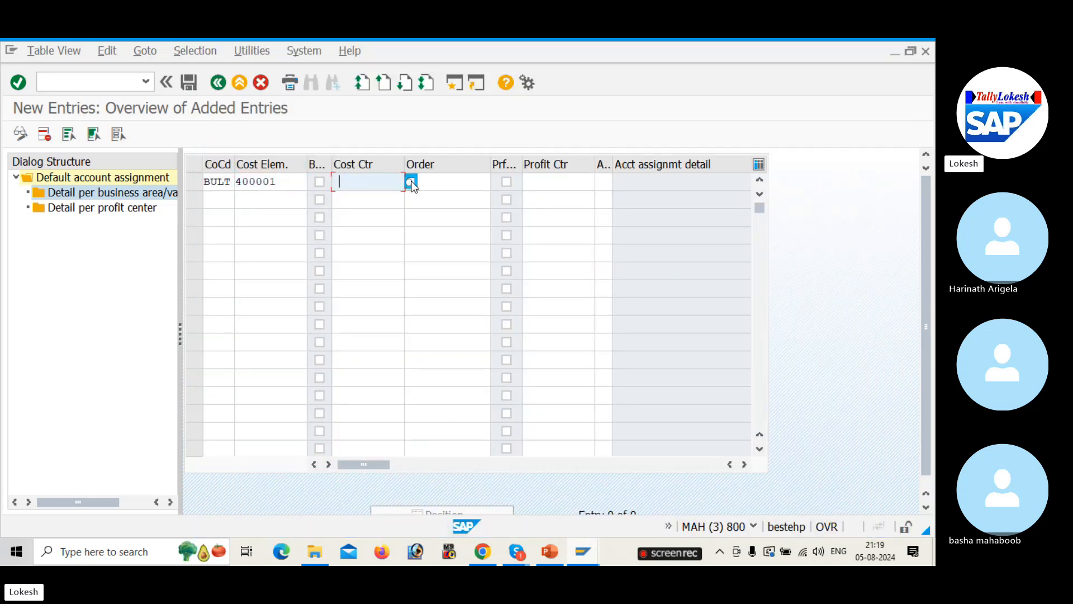
{"action": "key", "text": "Return"}
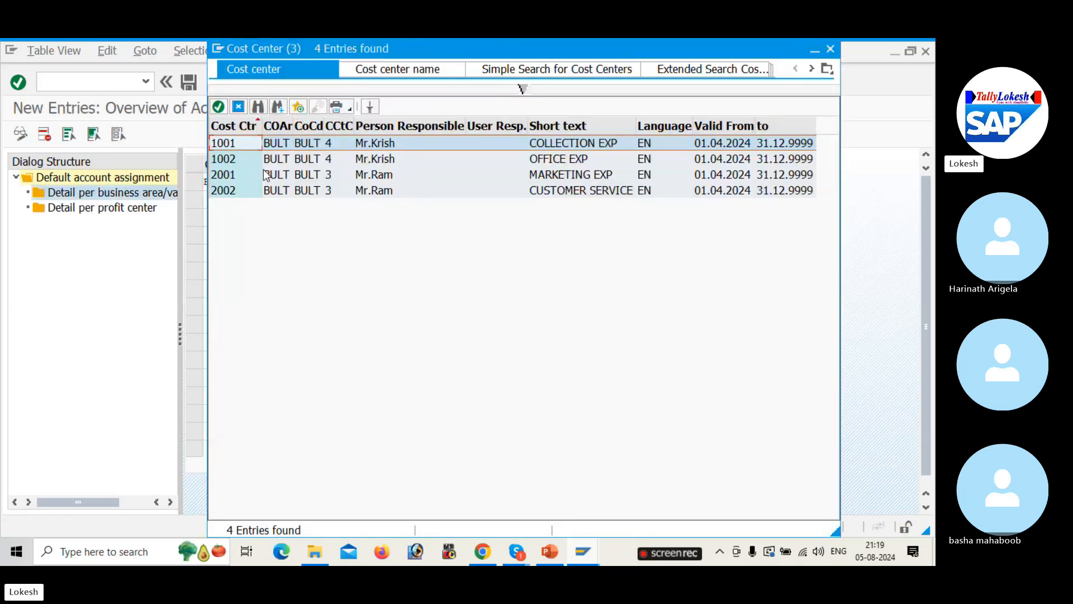
{"action": "double_click", "coordinate": [377, 144]}
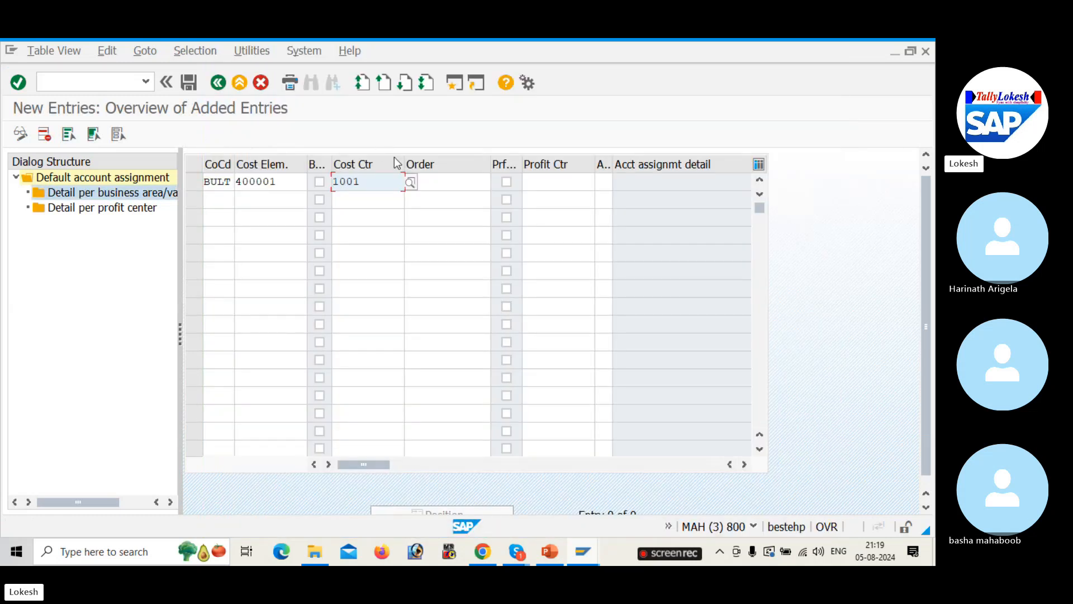
Step: Try to save a second BULT assignment for cost element 400001 with cost center 1002
{"action": "left_click", "coordinate": [219, 200]}
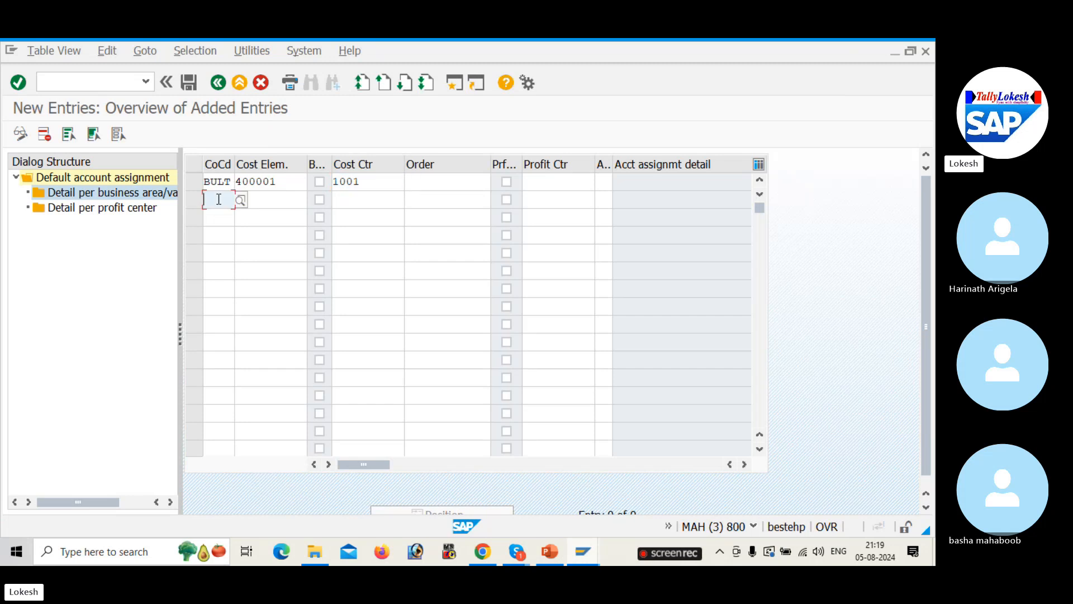
{"action": "left_click", "coordinate": [230, 210]}
{"action": "left_click", "coordinate": [284, 200]}
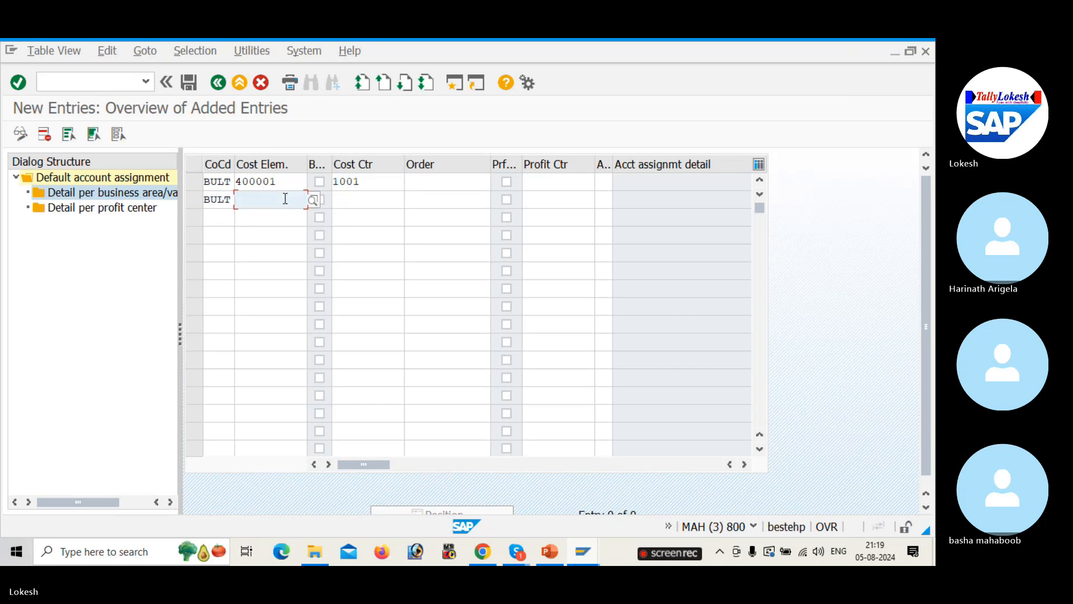
{"action": "left_click", "coordinate": [284, 215]}
{"action": "left_click", "coordinate": [365, 203]}
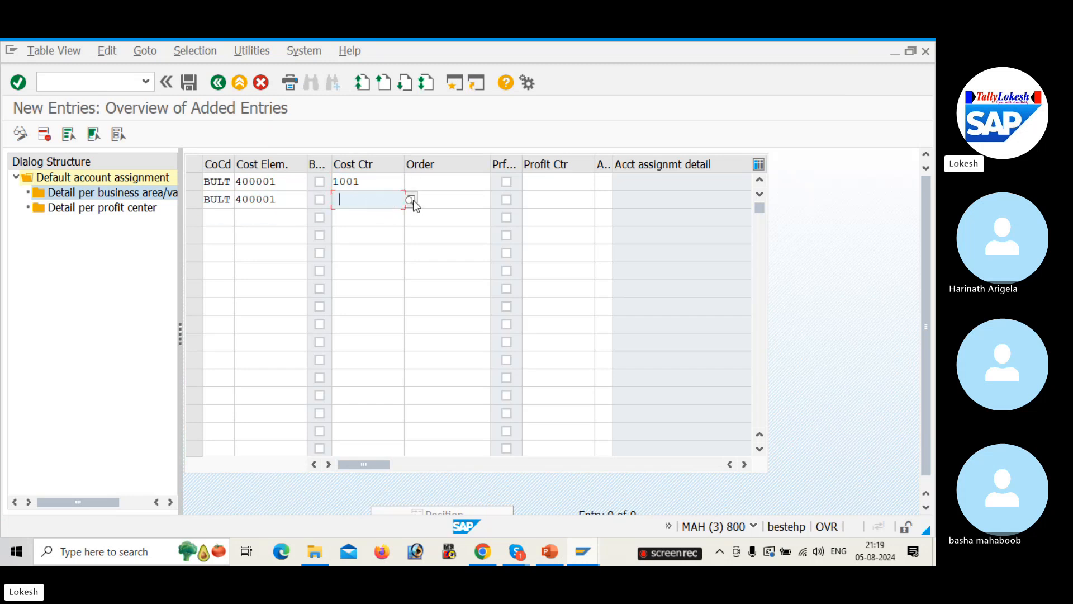
{"action": "key", "text": "F4"}
{"action": "key", "text": "Return"}
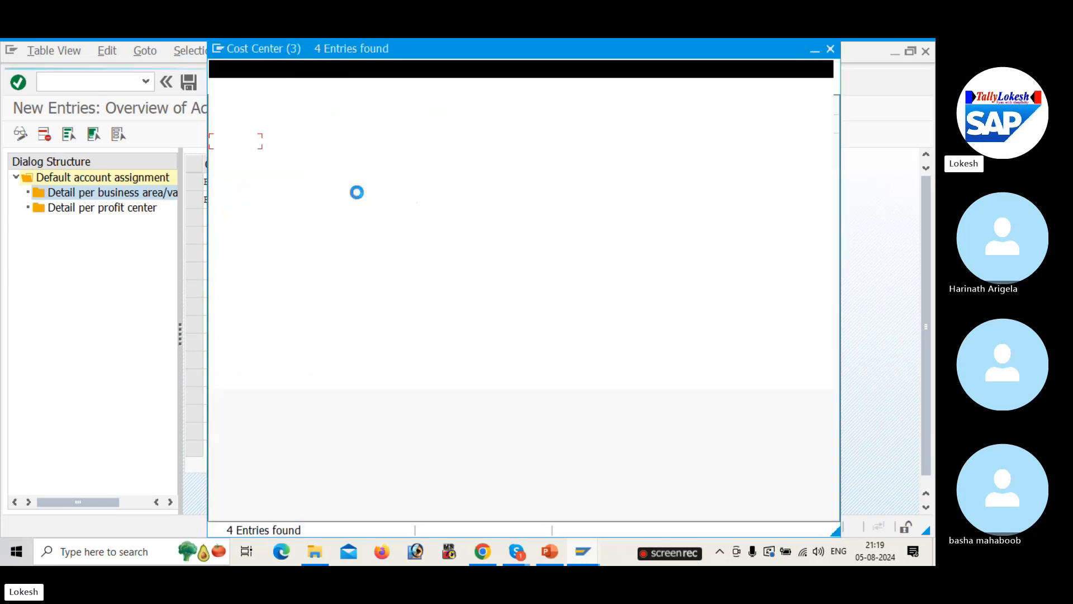
{"action": "left_click", "coordinate": [273, 158]}
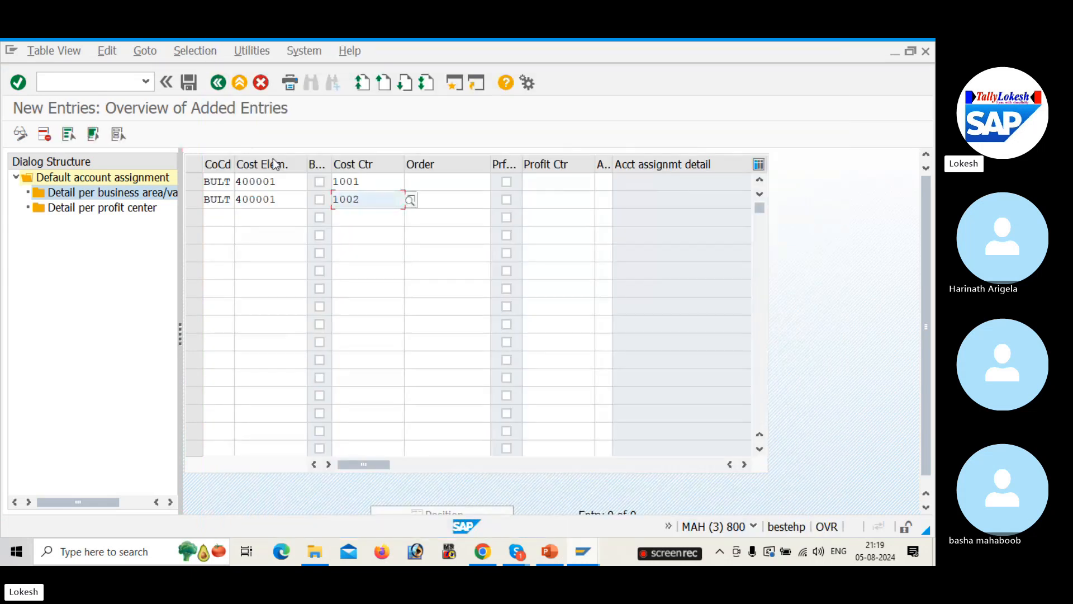
{"action": "left_click", "coordinate": [187, 88]}
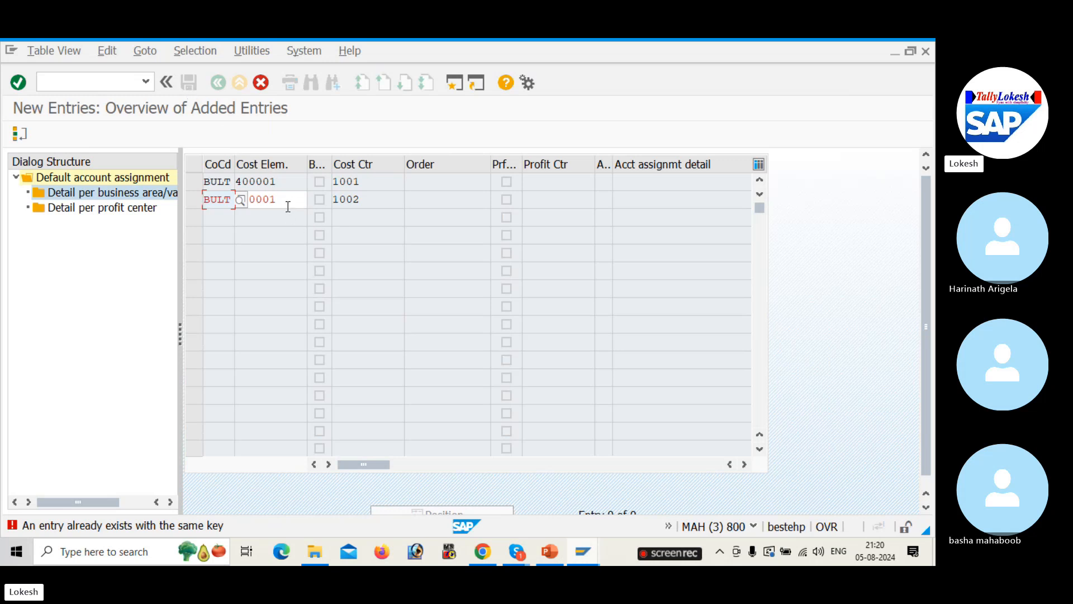
Step: Clear the company code, cost element and cost center from the duplicate second entry
{"action": "key", "text": "BackSpace"}
{"action": "key", "text": "BackSpace"}
{"action": "key", "text": "BackSpace"}
{"action": "key", "text": "BackSpace"}
{"action": "left_click", "coordinate": [241, 199]}
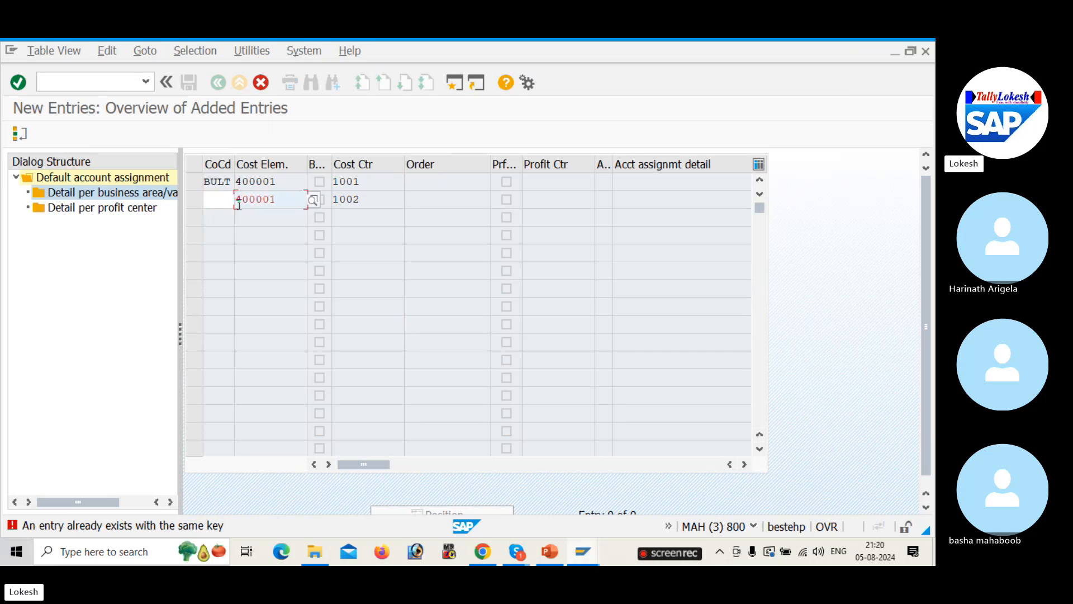
{"action": "key", "text": "BackSpace"}
{"action": "key", "text": "BackSpace"}
{"action": "key", "text": "BackSpace"}
{"action": "key", "text": "BackSpace"}
{"action": "key", "text": "BackSpace"}
{"action": "key", "text": "BackSpace"}
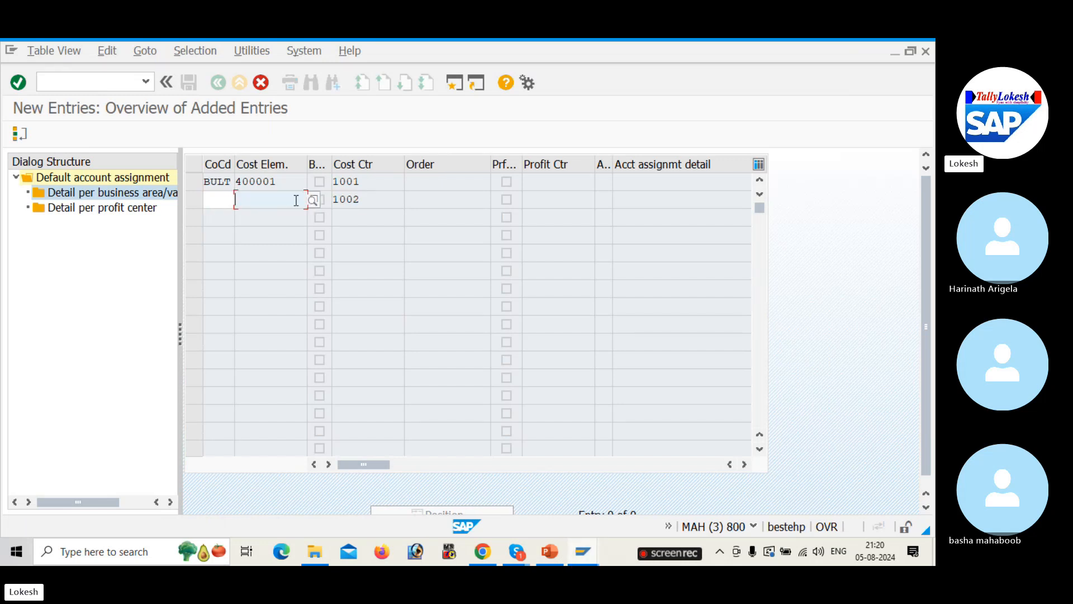
{"action": "key", "text": "Return"}
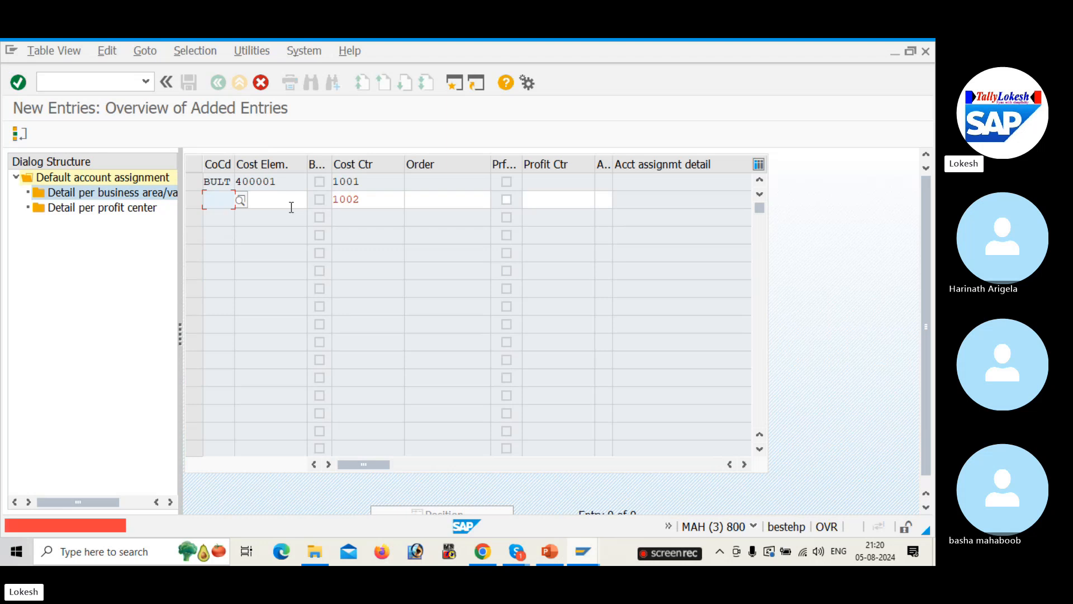
{"action": "left_click", "coordinate": [378, 200]}
{"action": "key", "text": "BackSpace"}
{"action": "key", "text": "BackSpace"}
{"action": "key", "text": "BackSpace"}
{"action": "key", "text": "BackSpace"}
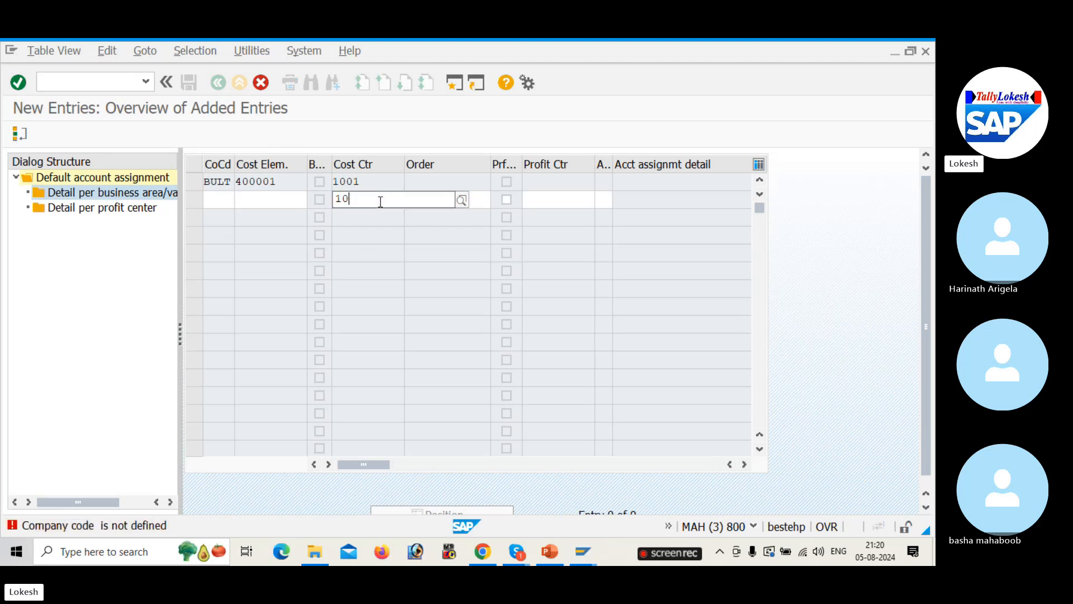
{"action": "key", "text": "Return"}
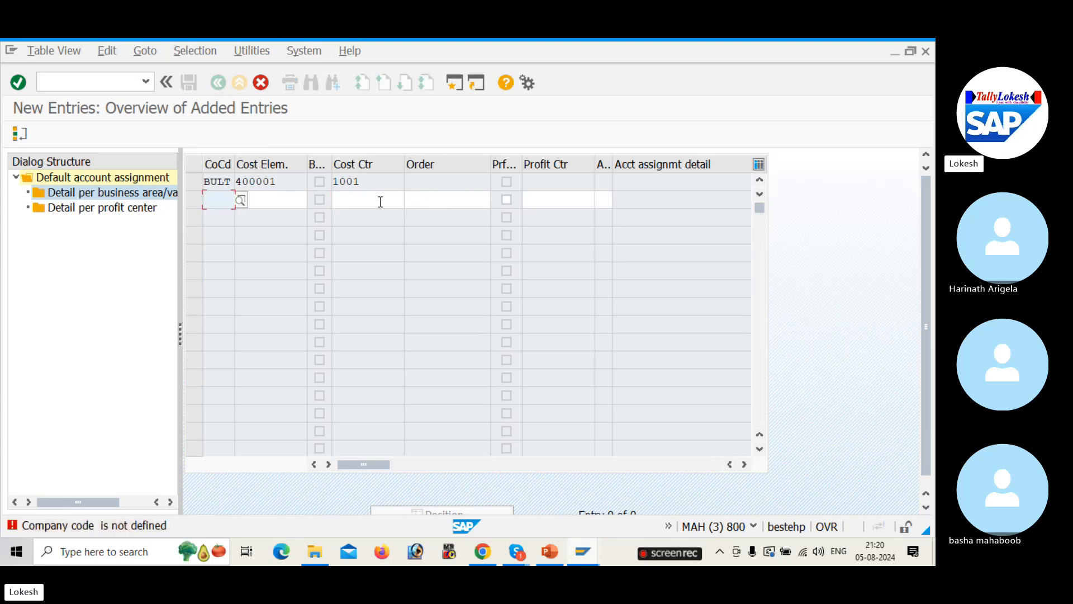
Step: Fill the second entry with company code BULT and cost element 400002 (SALARIES A/C)
{"action": "left_click", "coordinate": [239, 198]}
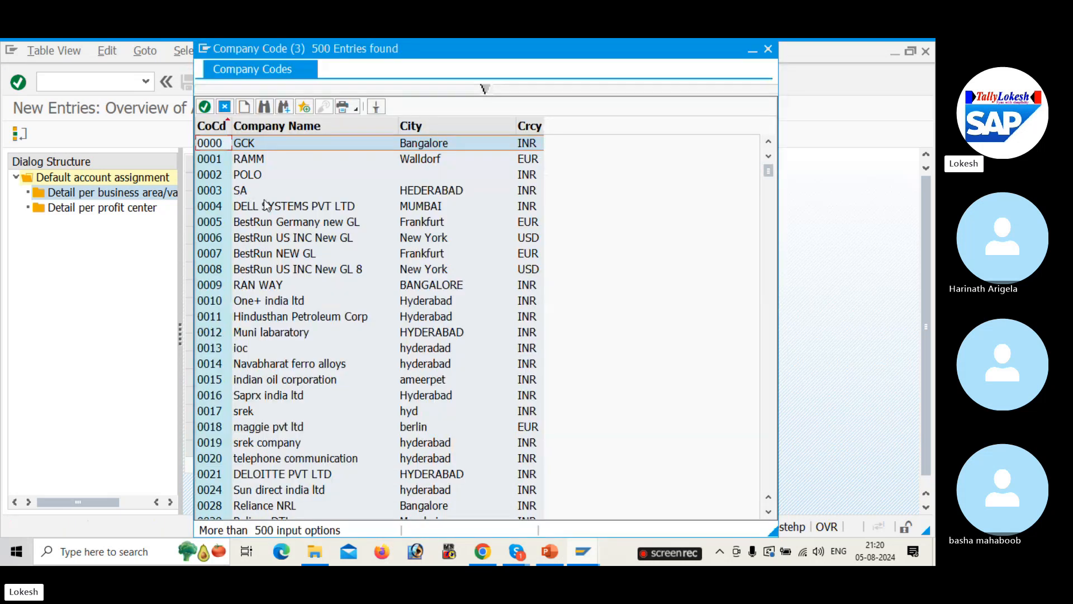
{"action": "left_click", "coordinate": [767, 49]}
{"action": "left_click", "coordinate": [219, 200]}
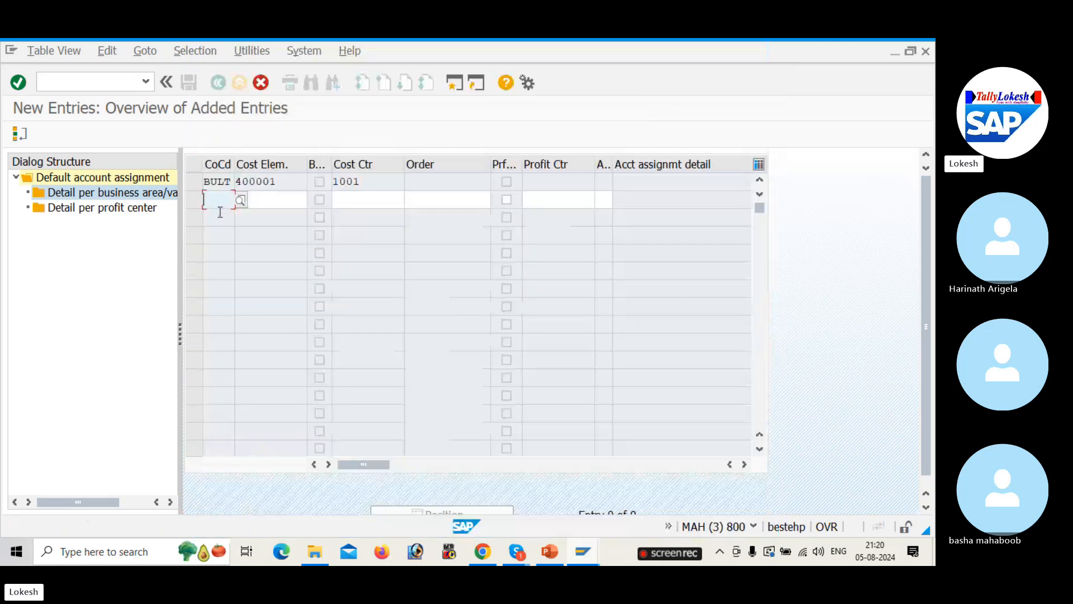
{"action": "key", "text": "space"}
{"action": "left_click", "coordinate": [220, 217]}
{"action": "left_click", "coordinate": [295, 183]}
{"action": "left_click", "coordinate": [302, 199]}
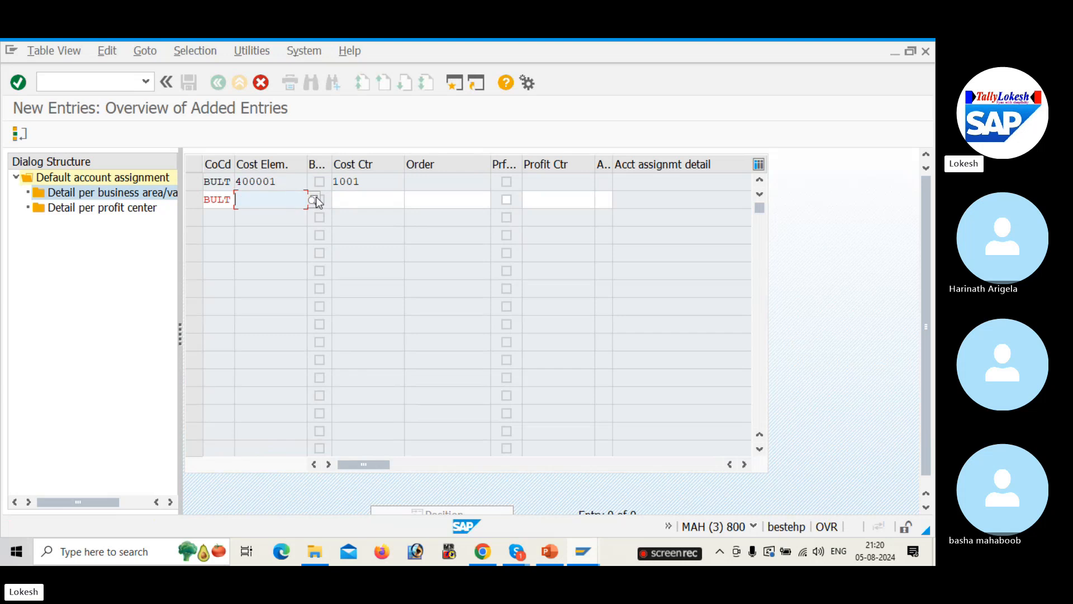
{"action": "left_click", "coordinate": [314, 199]}
{"action": "key", "text": "Return"}
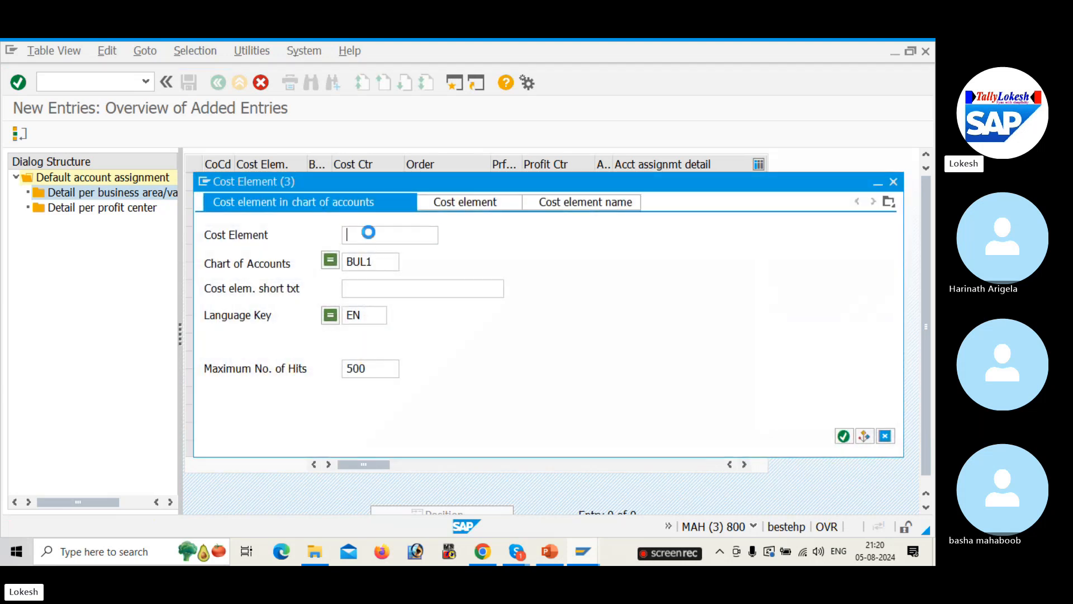
{"action": "double_click", "coordinate": [323, 225]}
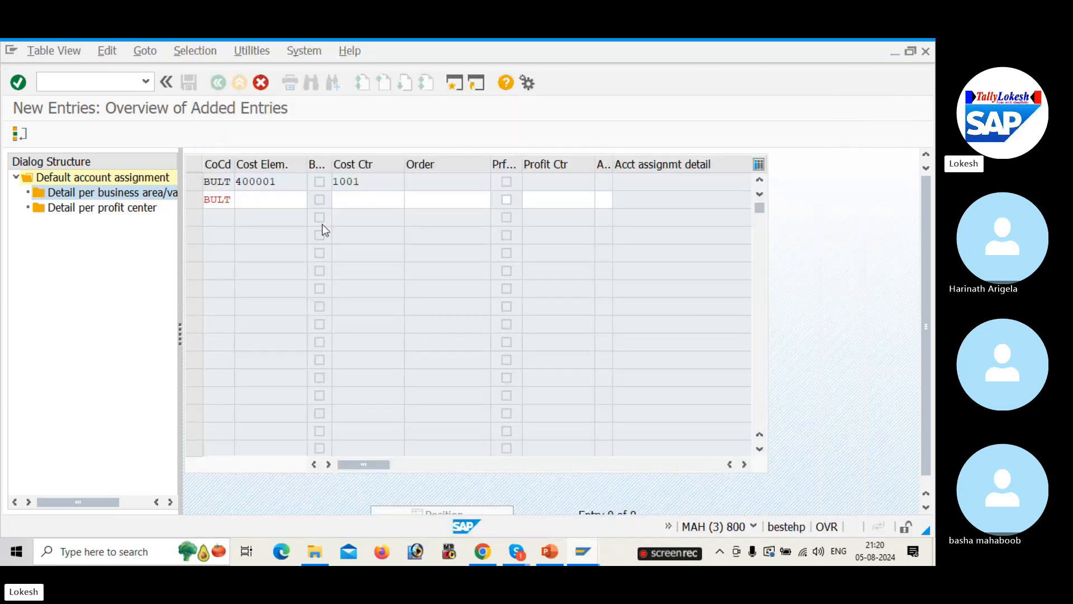
Step: List the available BULT cost centers for the second entry, cost element 400002
{"action": "left_click", "coordinate": [371, 204]}
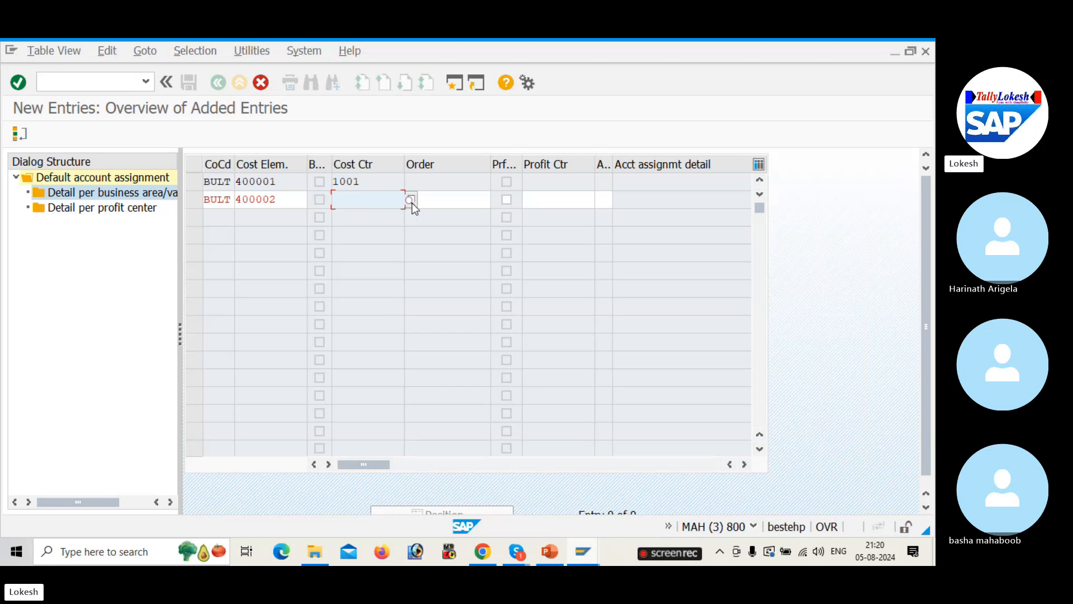
{"action": "left_click", "coordinate": [410, 200]}
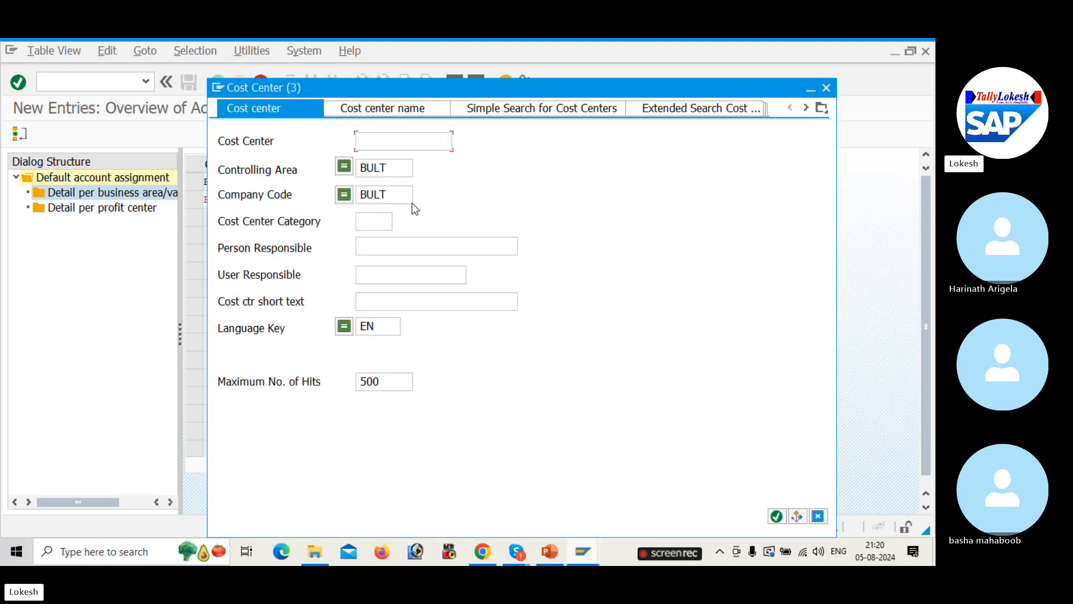
{"action": "key", "text": "Return"}
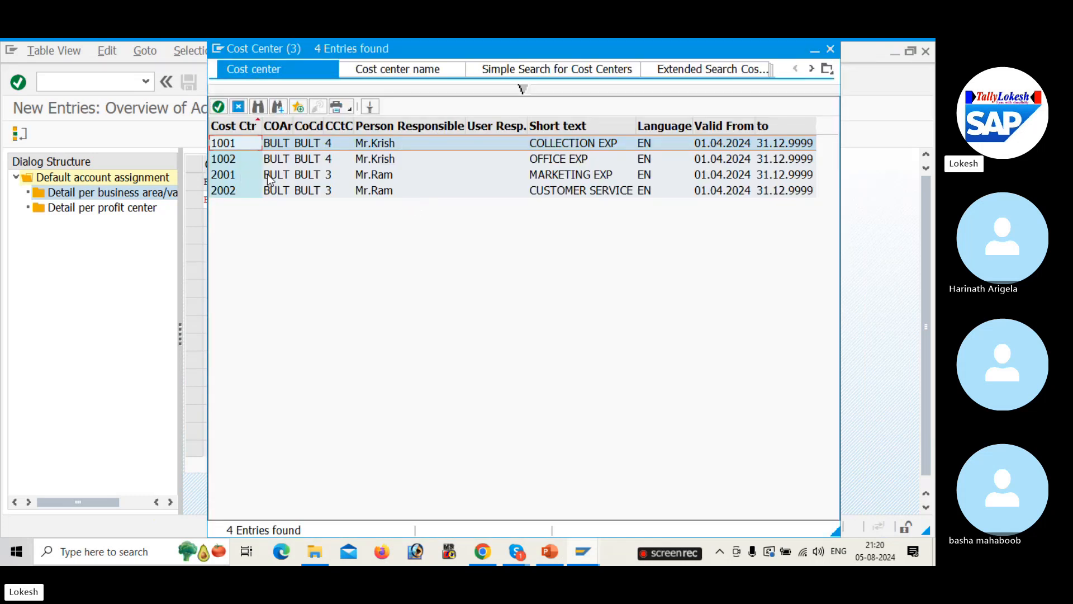
Step: Assign cost center 2001 to cost element 400002 and save the default account assignments under the proposed customizing request
{"action": "double_click", "coordinate": [278, 176]}
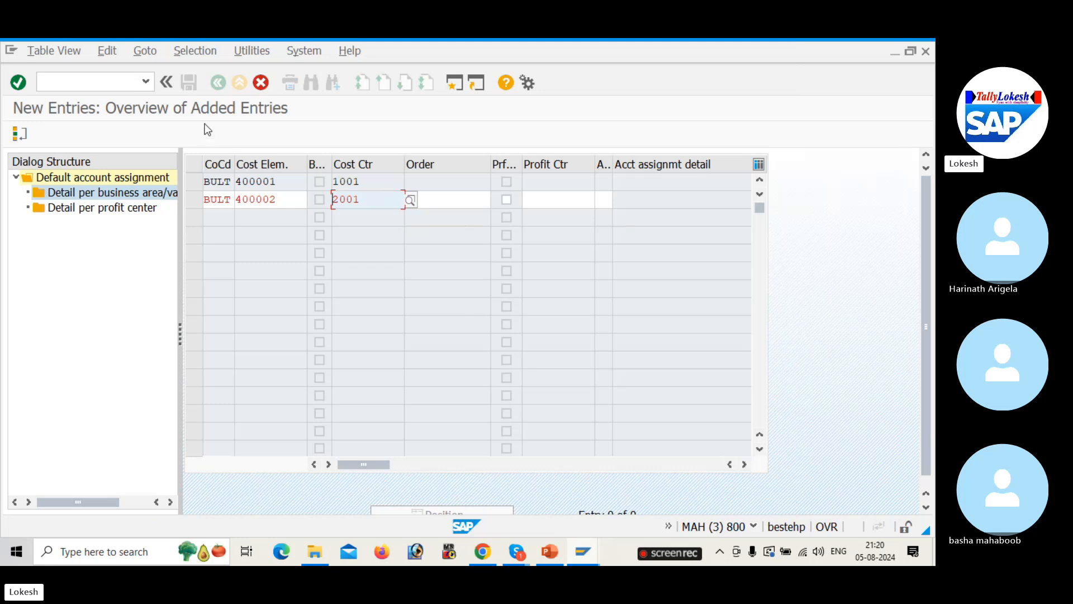
{"action": "key", "text": "ctrl+s"}
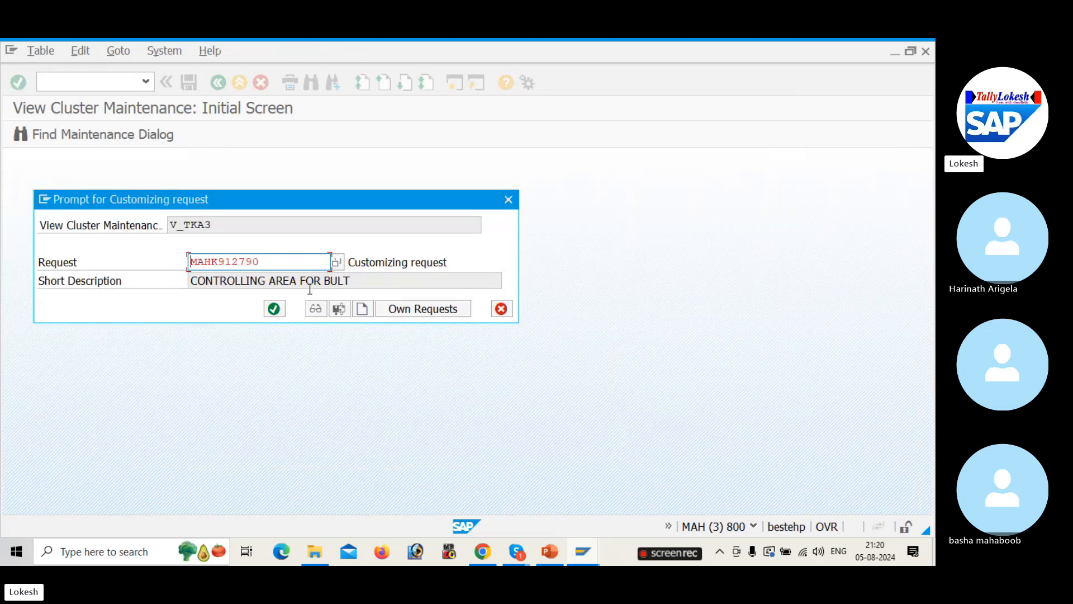
{"action": "left_click", "coordinate": [269, 312]}
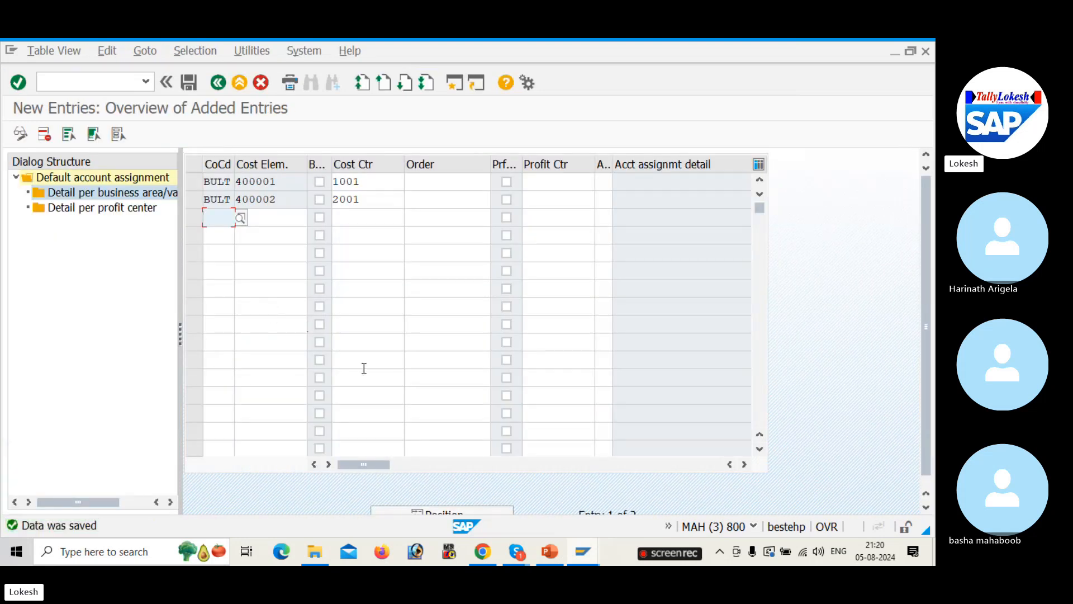
Step: Open transaction FB50 to enter a G/L account document
{"action": "left_click", "coordinate": [105, 79]}
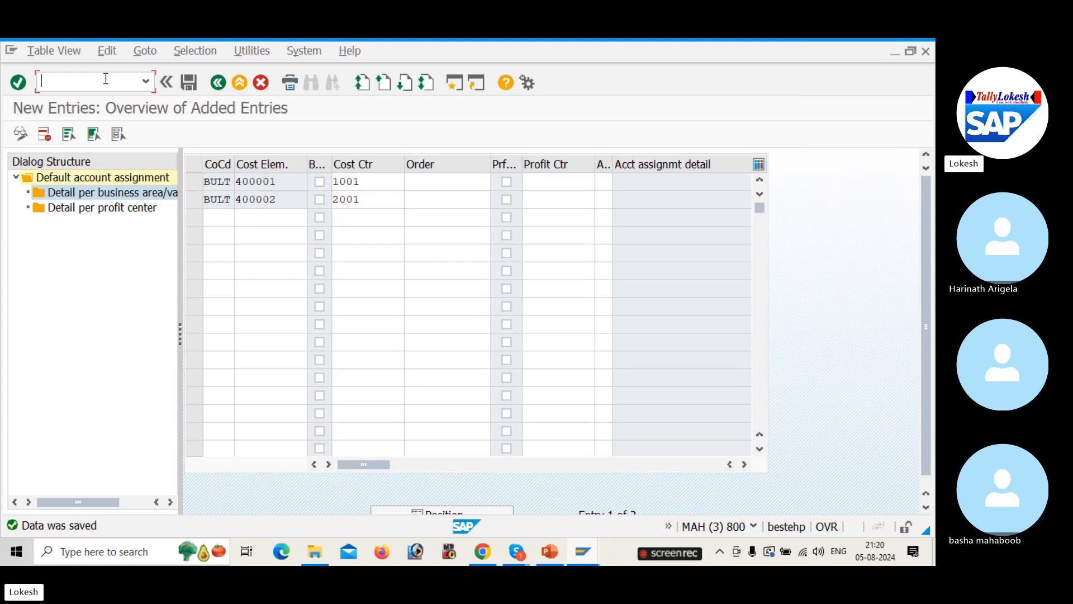
{"action": "type", "text": "/NFB50"}
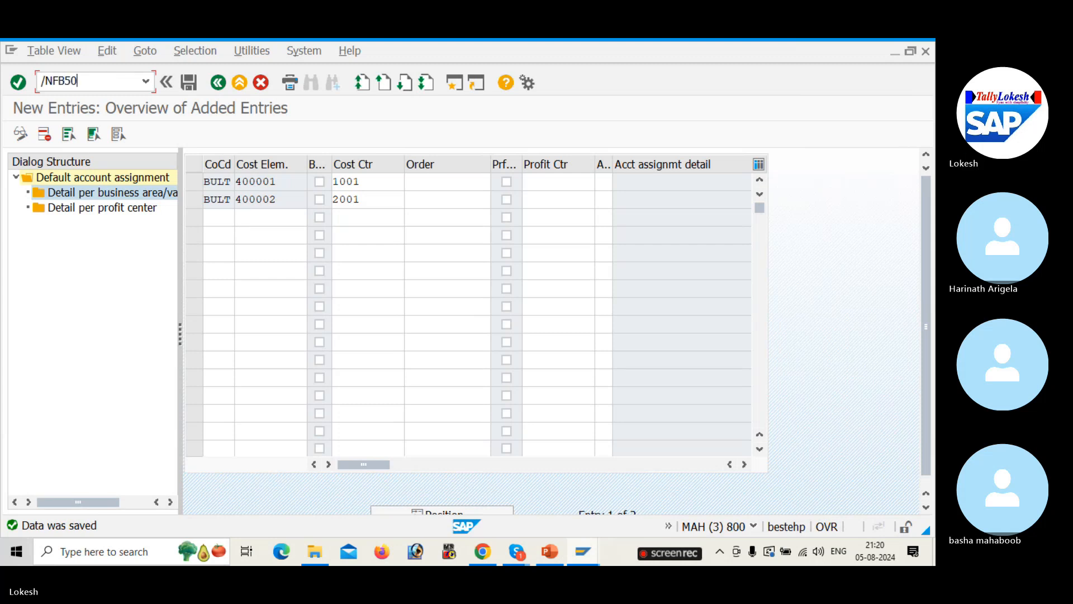
{"action": "key", "text": "Return"}
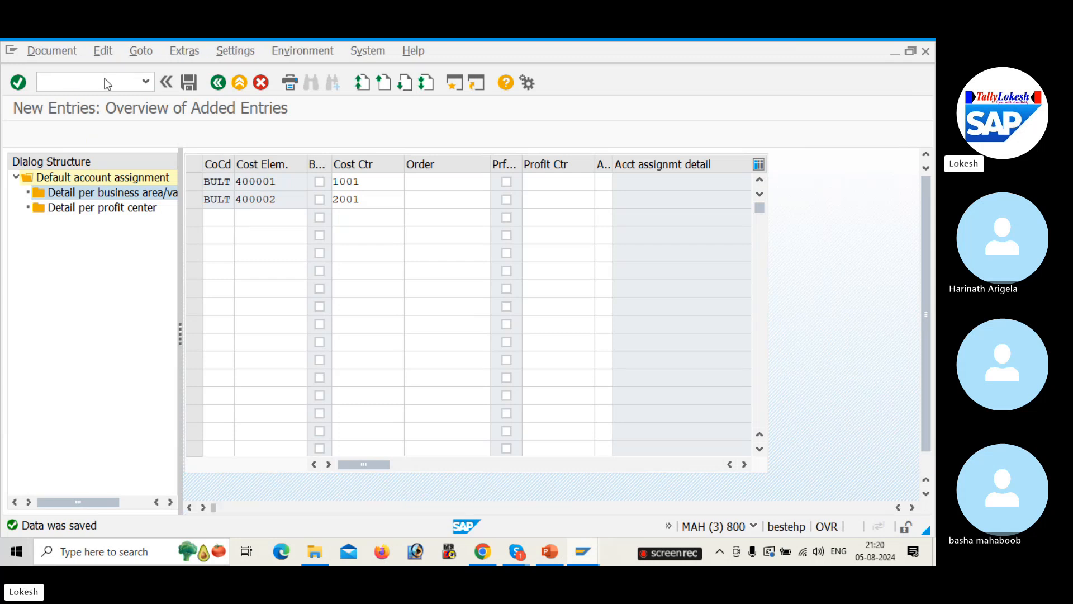
Step: Fill the document header with document date 05.08.2024, reference BULT-12 and header text RENT A/C
{"action": "left_click", "coordinate": [159, 201]}
{"action": "left_click", "coordinate": [162, 216]}
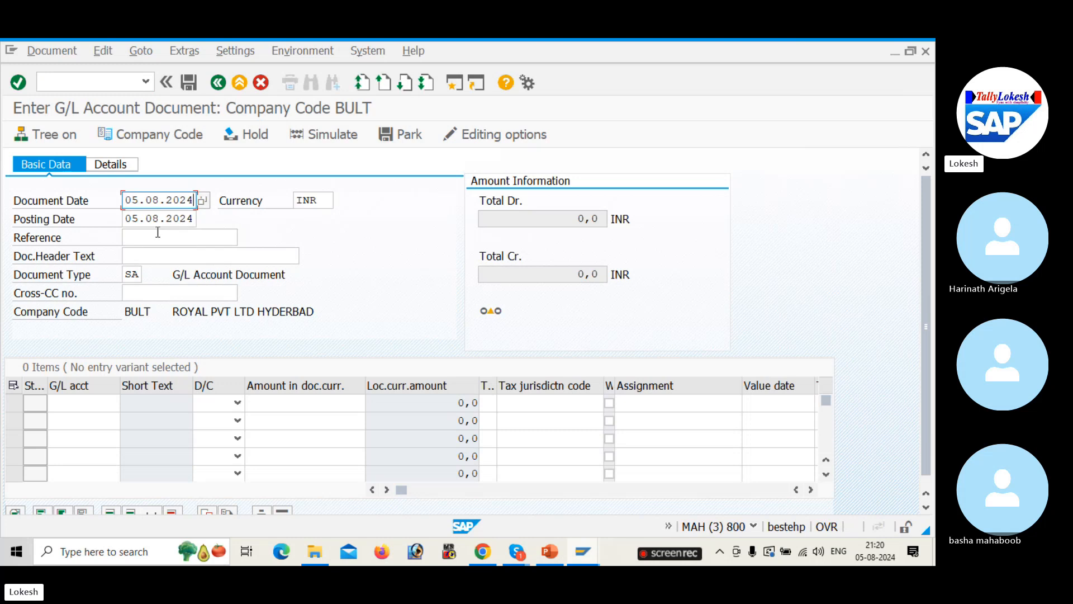
{"action": "left_click", "coordinate": [159, 236]}
{"action": "left_click", "coordinate": [159, 252]}
{"action": "left_click", "coordinate": [159, 255]}
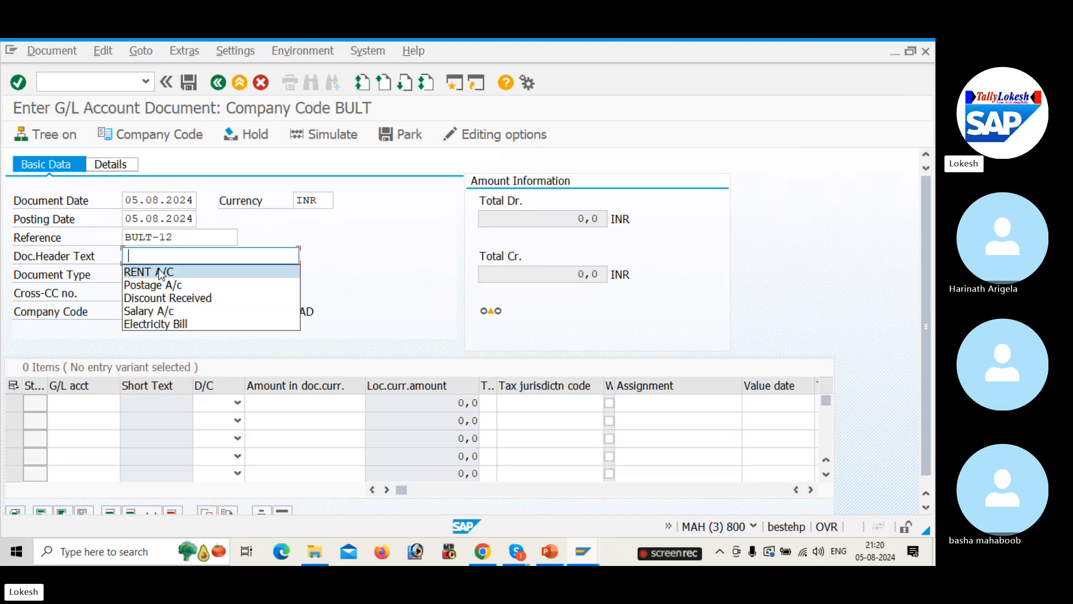
{"action": "left_click", "coordinate": [162, 273]}
Step: Enter the first line item as a debit of 10000 to the Rent A/c G/L account 400001
{"action": "left_click", "coordinate": [91, 402]}
{"action": "left_click", "coordinate": [126, 404]}
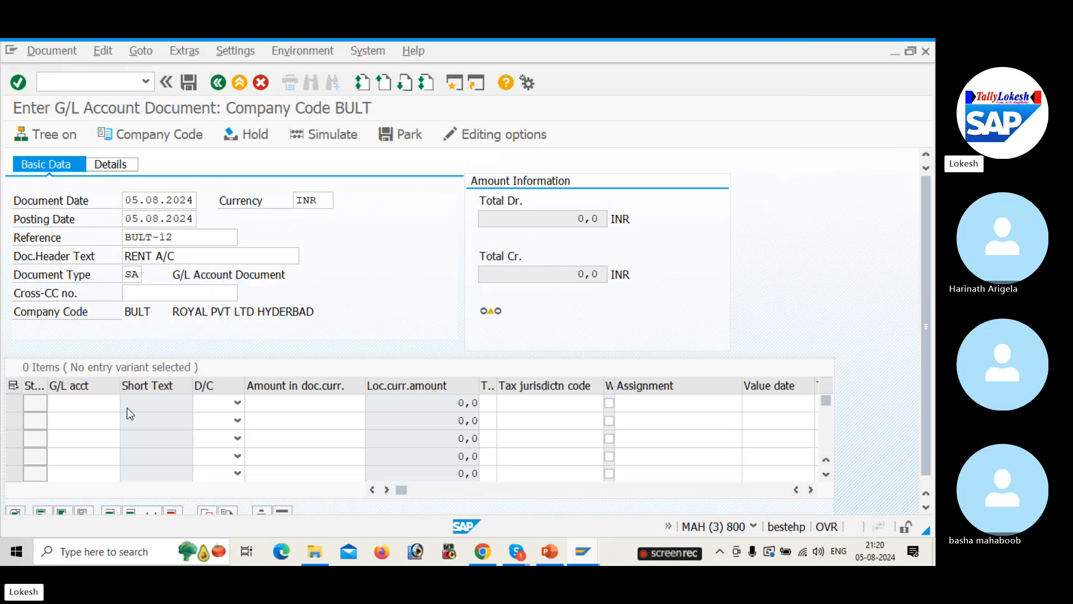
{"action": "key", "text": "Return"}
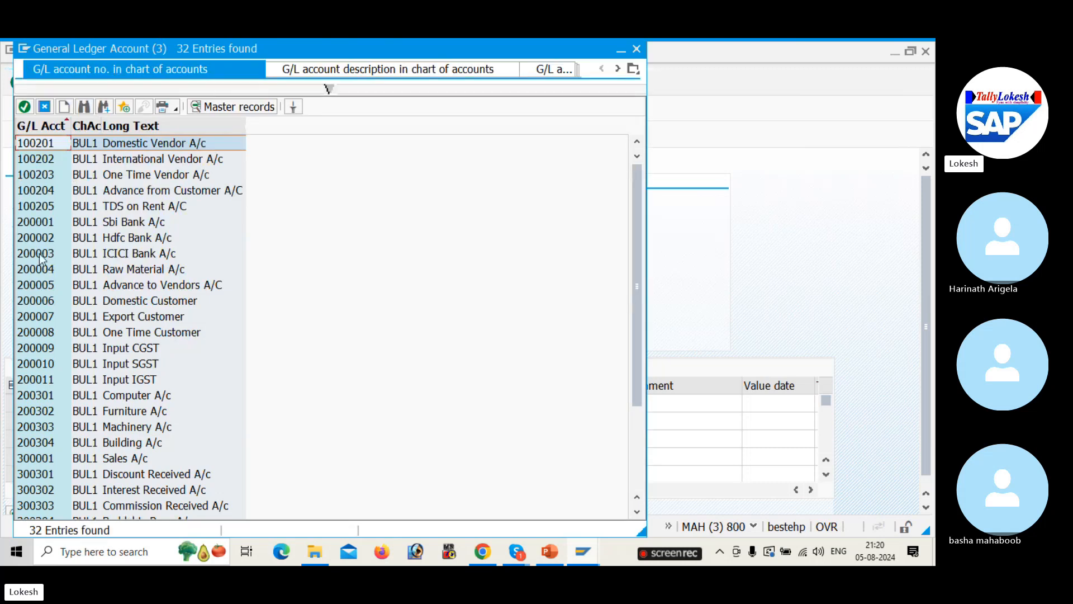
{"action": "scroll", "coordinate": [135, 447], "scroll_direction": "down", "scroll_amount": 3}
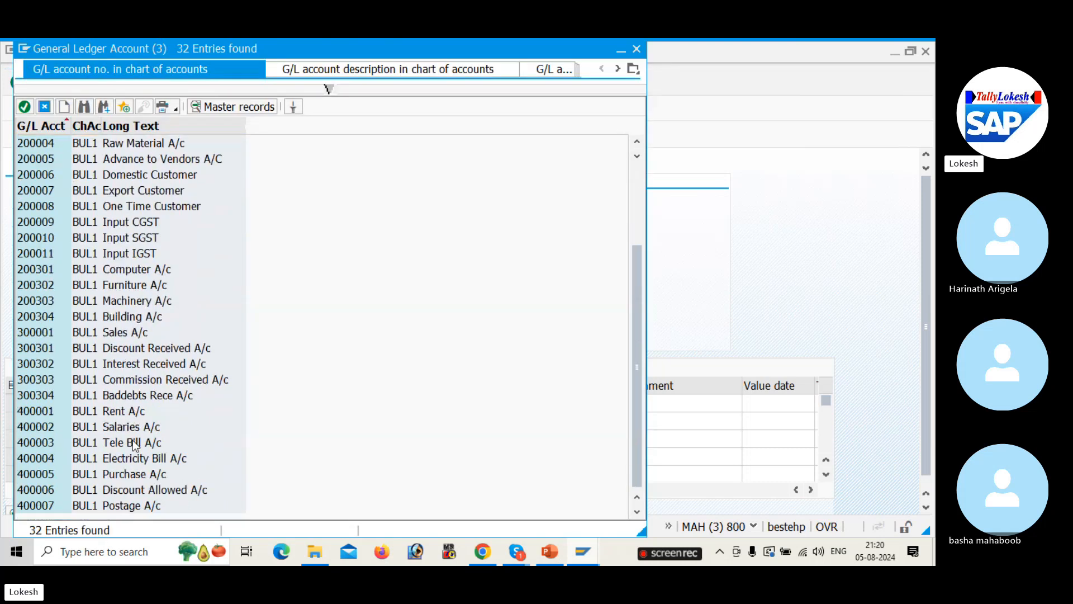
{"action": "double_click", "coordinate": [130, 413]}
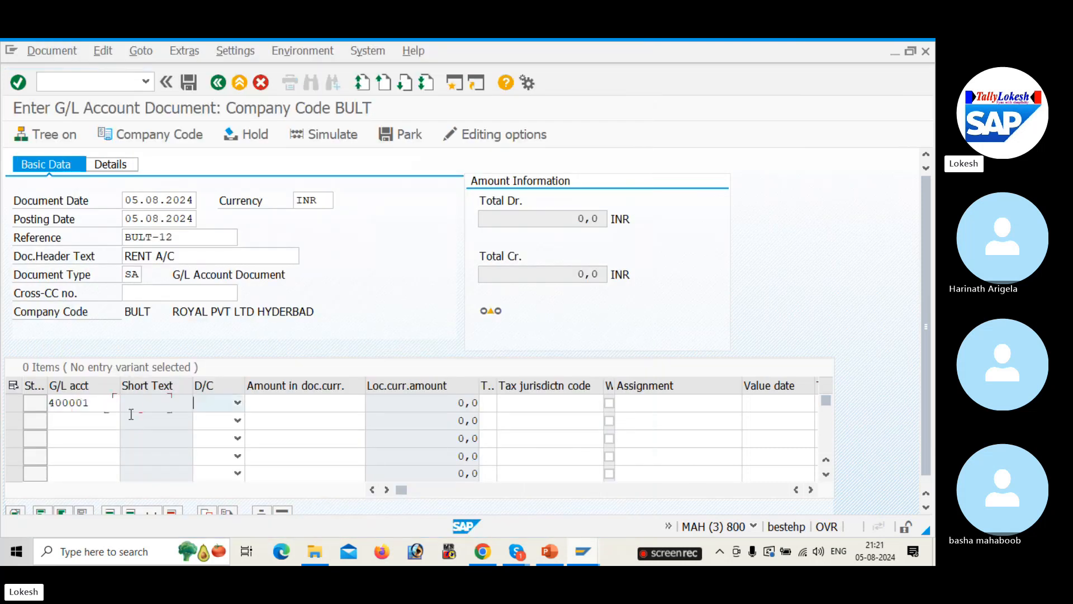
{"action": "left_click", "coordinate": [206, 406]}
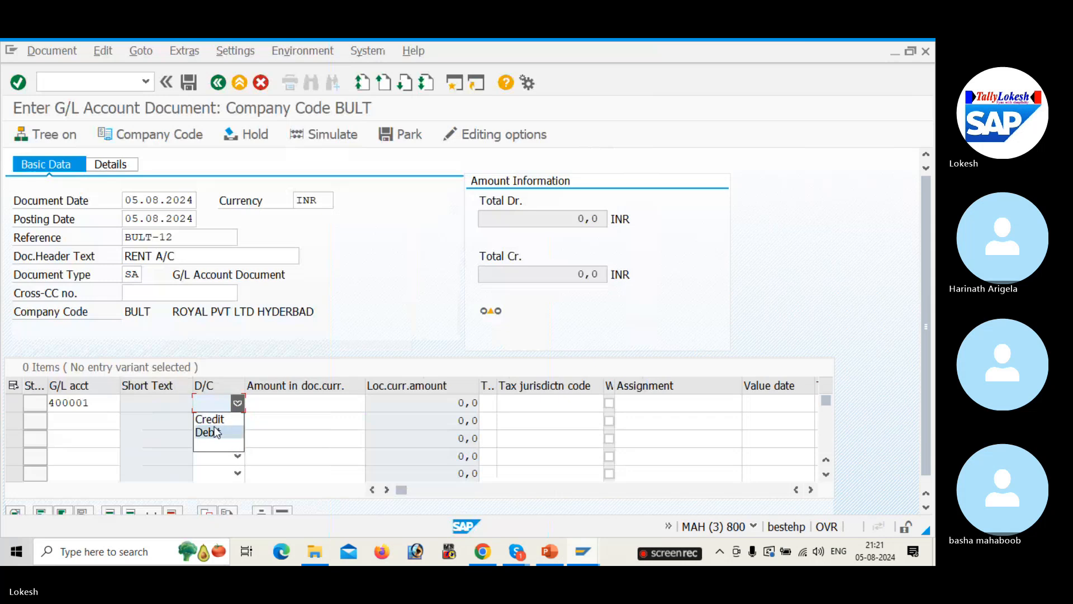
{"action": "left_click", "coordinate": [215, 432]}
{"action": "left_click", "coordinate": [312, 405]}
{"action": "left_click", "coordinate": [335, 419]}
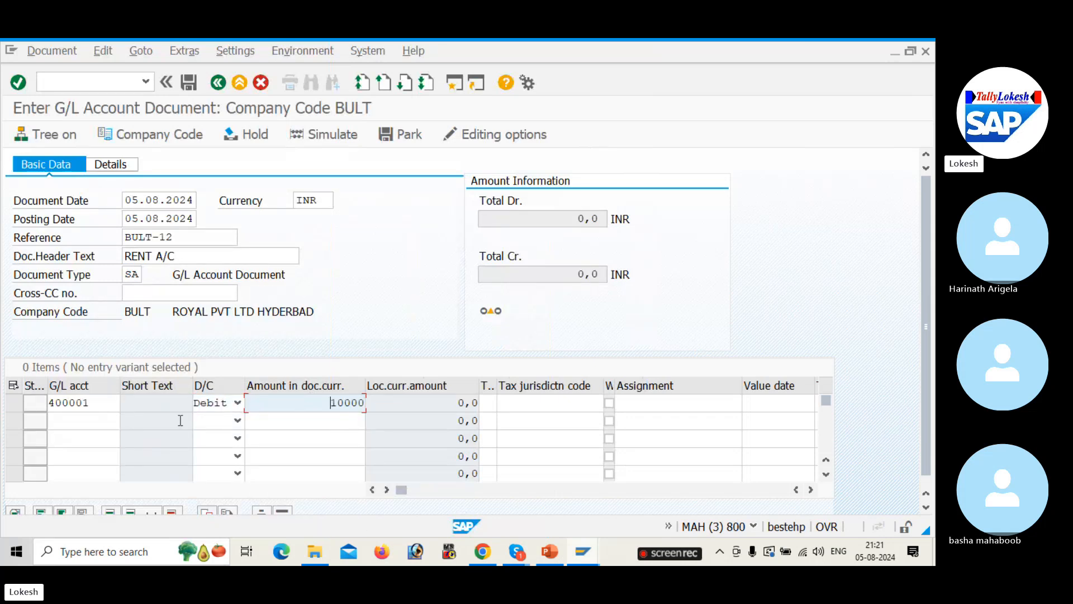
Step: Enter the second line item as another debit of 10000 to G/L account 400001
{"action": "left_click", "coordinate": [84, 421]}
{"action": "left_click", "coordinate": [89, 287]}
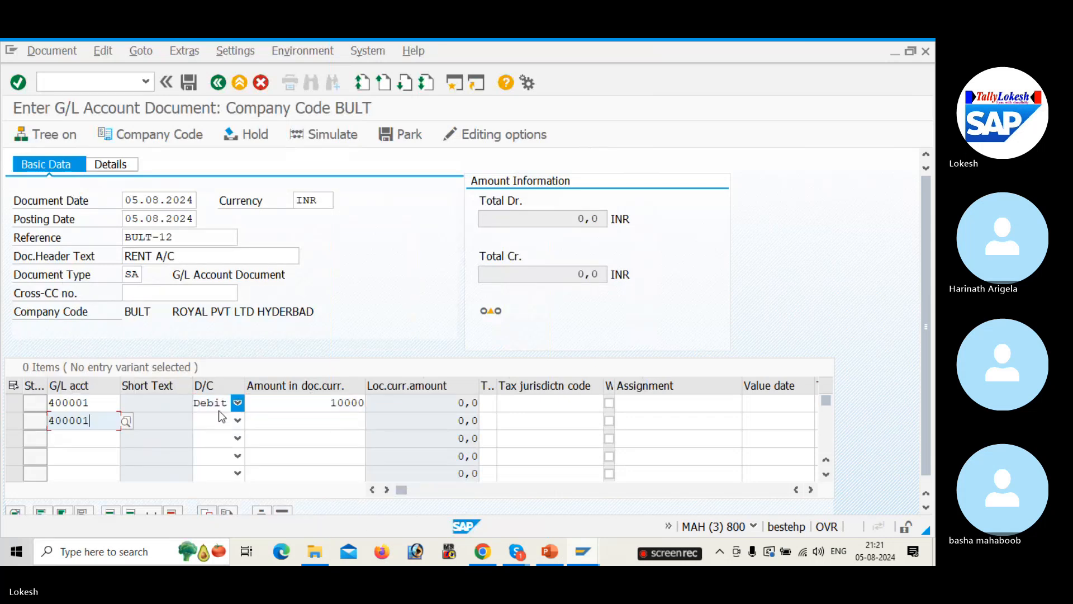
{"action": "left_click", "coordinate": [237, 420]}
{"action": "left_click", "coordinate": [217, 453]}
{"action": "left_click", "coordinate": [328, 428]}
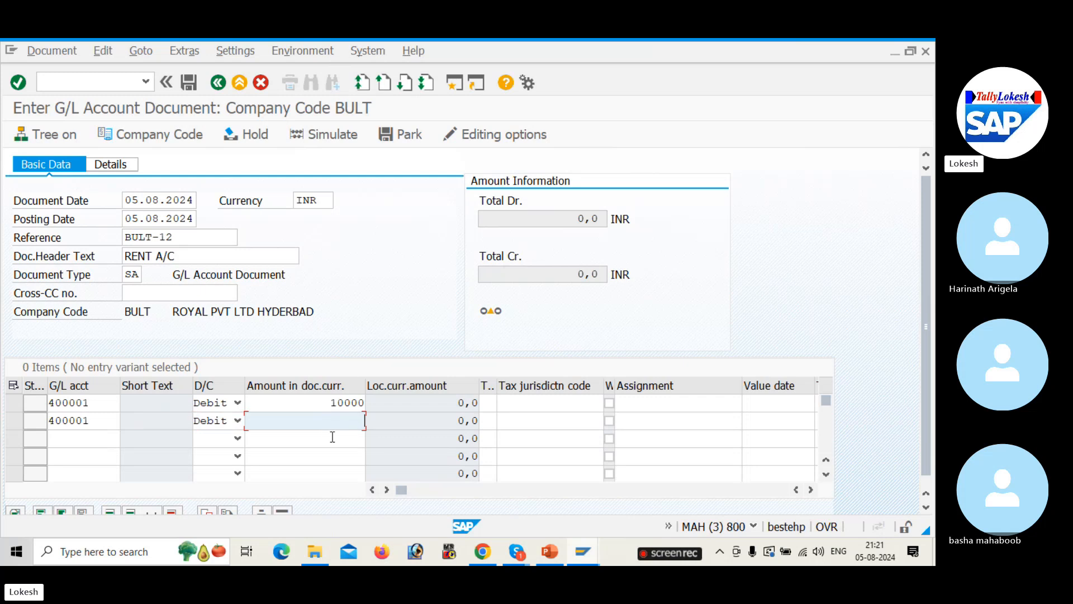
{"action": "left_click", "coordinate": [342, 302]}
Step: Enter the third line item as a credit of 20000 to G/L account 200001
{"action": "left_click", "coordinate": [84, 438]}
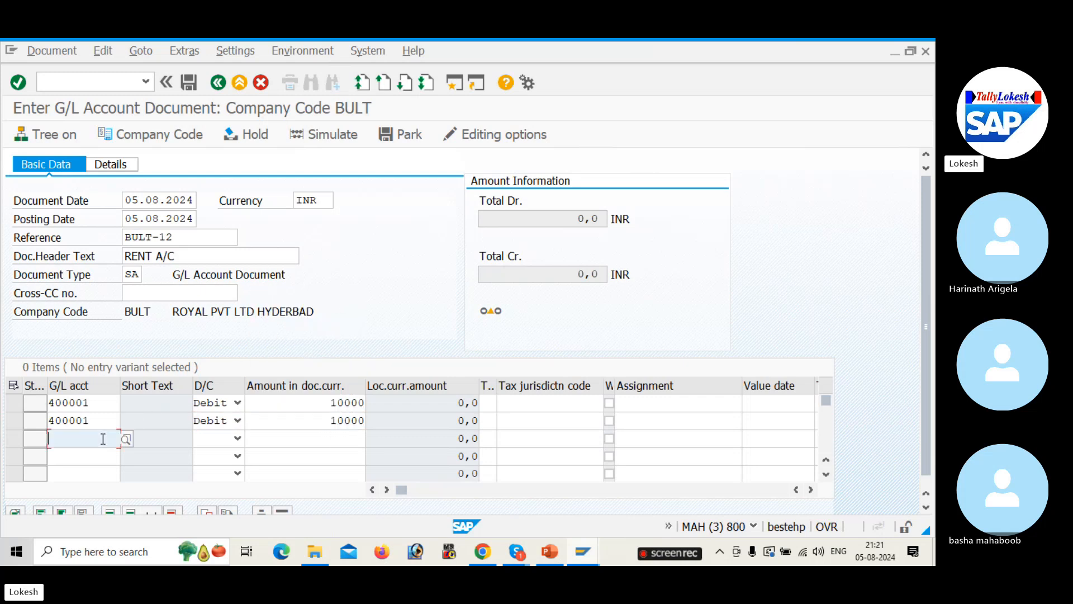
{"action": "left_click", "coordinate": [96, 320]}
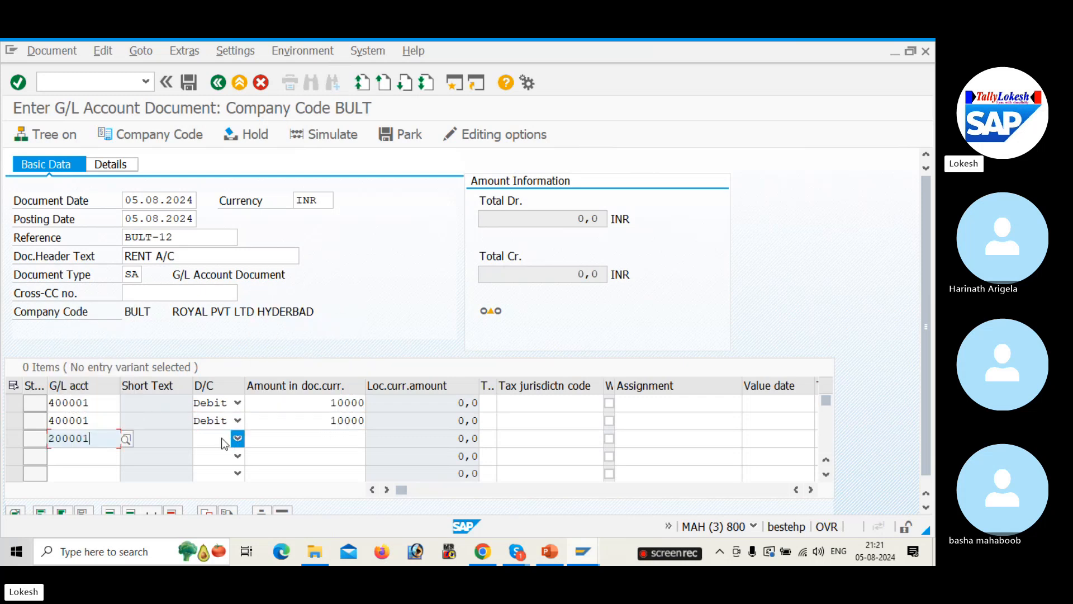
{"action": "left_click", "coordinate": [237, 438]}
{"action": "left_click", "coordinate": [212, 451]}
{"action": "left_click", "coordinate": [345, 438]}
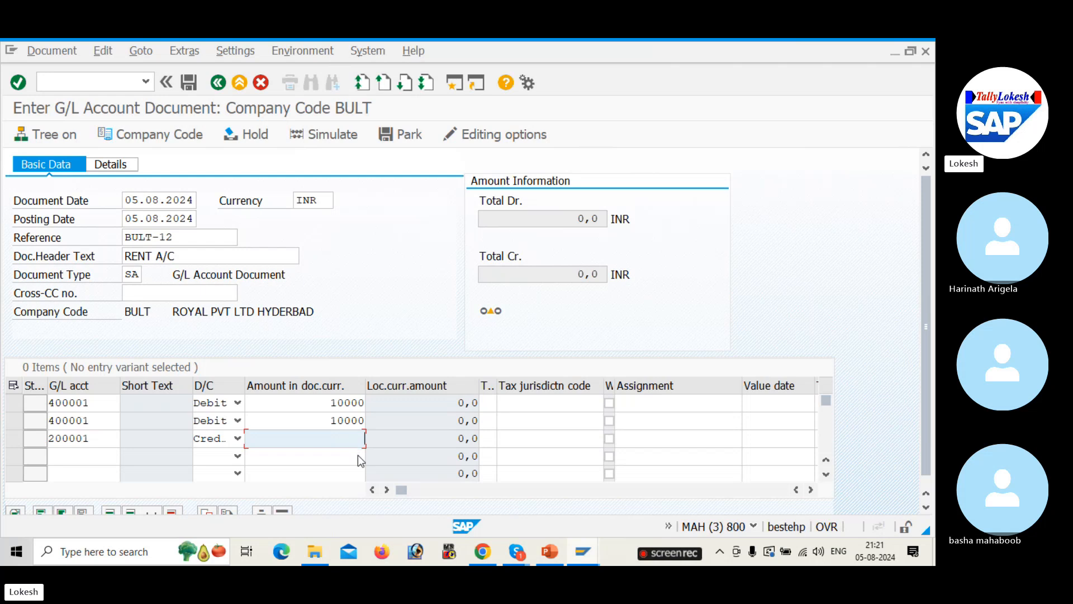
{"action": "left_click", "coordinate": [355, 333]}
Step: Set the first line item's value date to 05.08.2024 and its text to Rent A/c
{"action": "key", "text": "Tab"}
{"action": "key", "text": "Tab"}
{"action": "key", "text": "Tab"}
{"action": "key", "text": "Tab"}
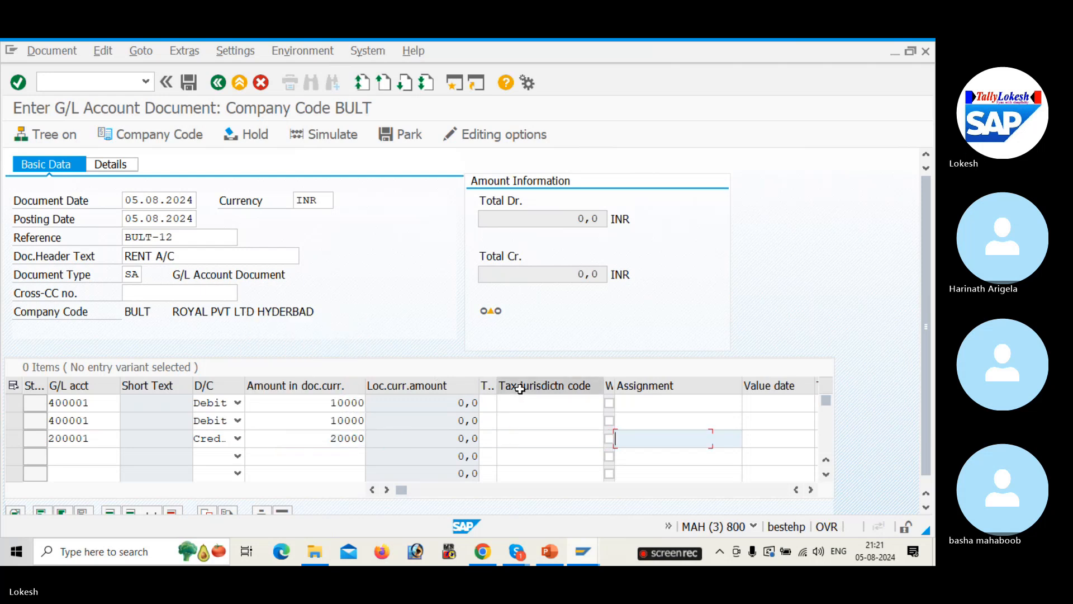
{"action": "key", "text": "Tab"}
{"action": "key", "text": "Tab"}
{"action": "key", "text": "Tab"}
{"action": "left_click", "coordinate": [677, 403]}
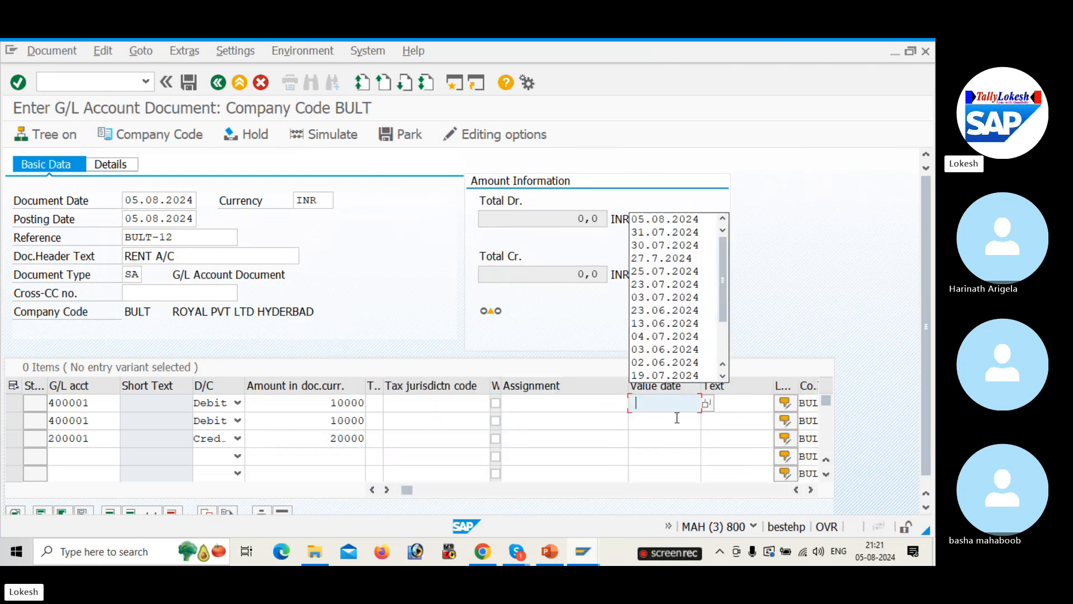
{"action": "left_click", "coordinate": [668, 215]}
{"action": "left_click", "coordinate": [732, 403]}
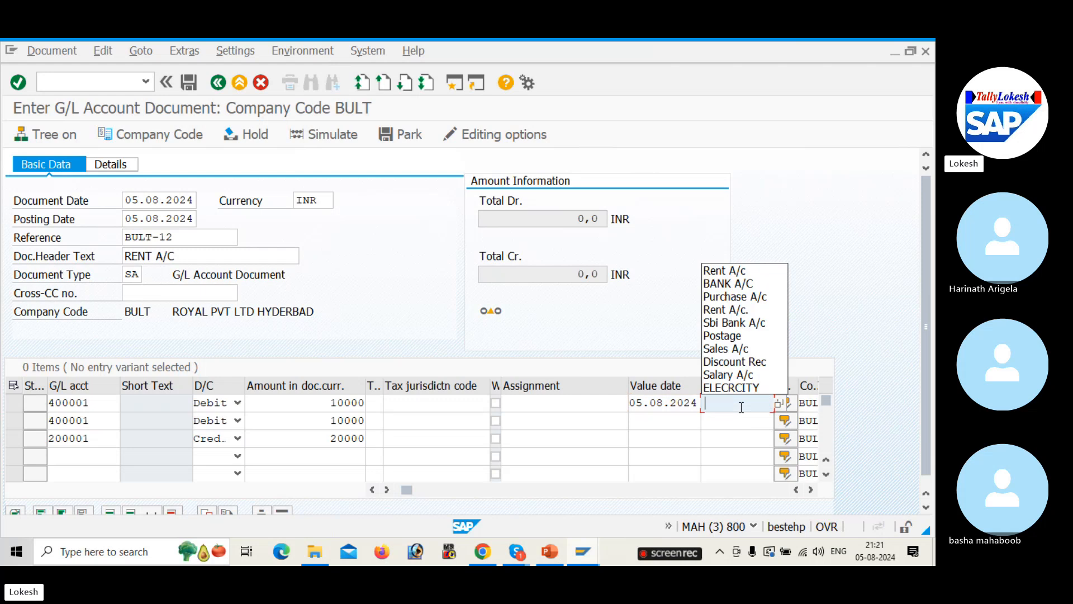
{"action": "left_click", "coordinate": [718, 270]}
Step: Set the second line item's value date to 05.08.2024 and its text to Rent A/c
{"action": "left_click", "coordinate": [665, 418]}
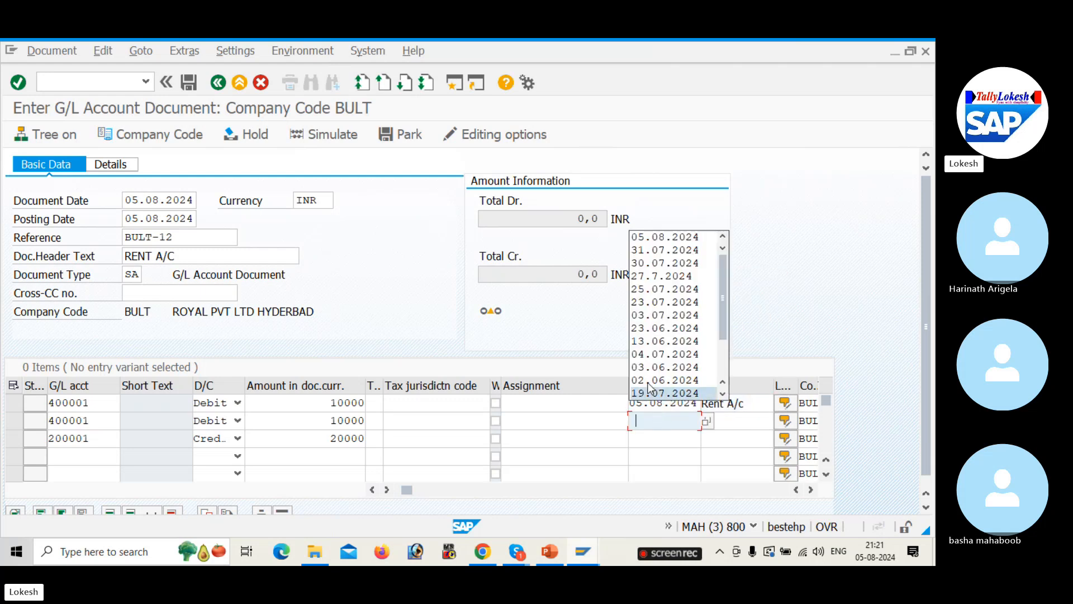
{"action": "left_click", "coordinate": [670, 237]}
{"action": "left_click", "coordinate": [749, 424]}
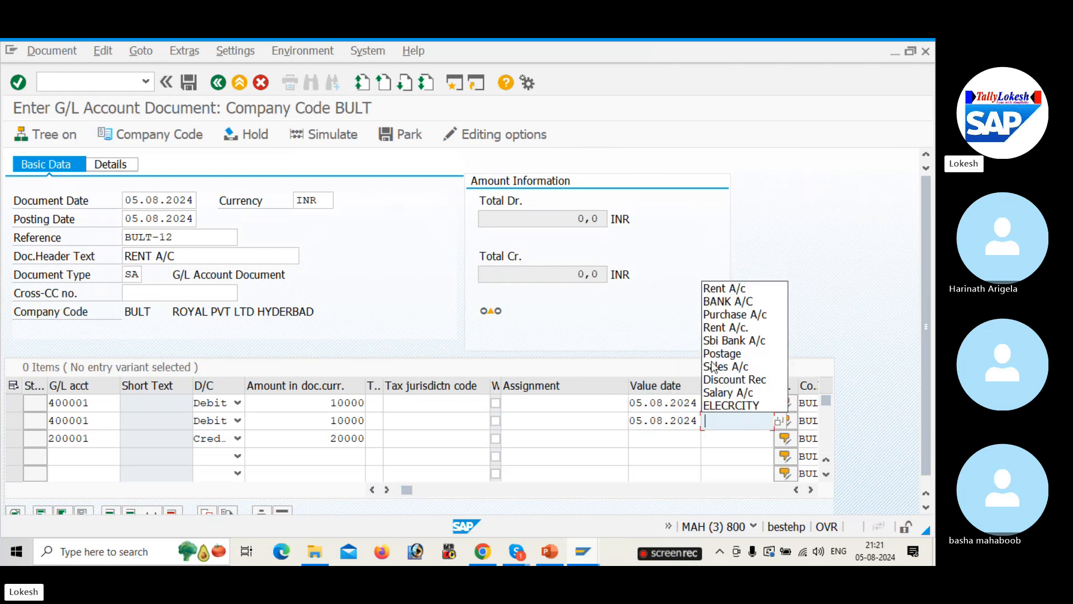
{"action": "left_click", "coordinate": [718, 285]}
Step: Give the credit line item the value date 05.08.2024 and the text BANK A/C
{"action": "left_click", "coordinate": [672, 446]}
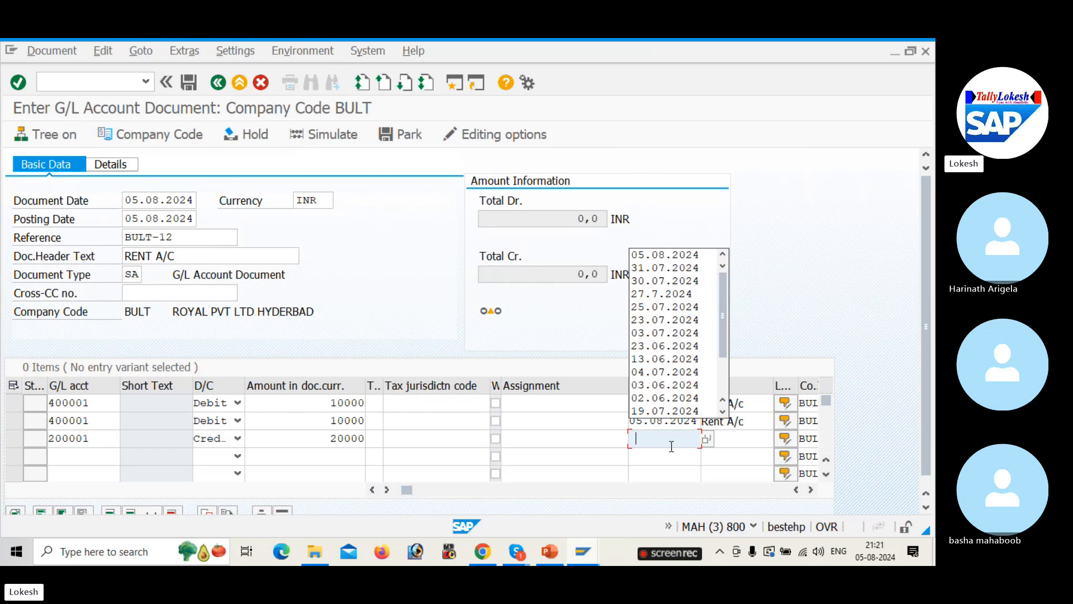
{"action": "left_click", "coordinate": [665, 255]}
{"action": "left_click", "coordinate": [752, 439]}
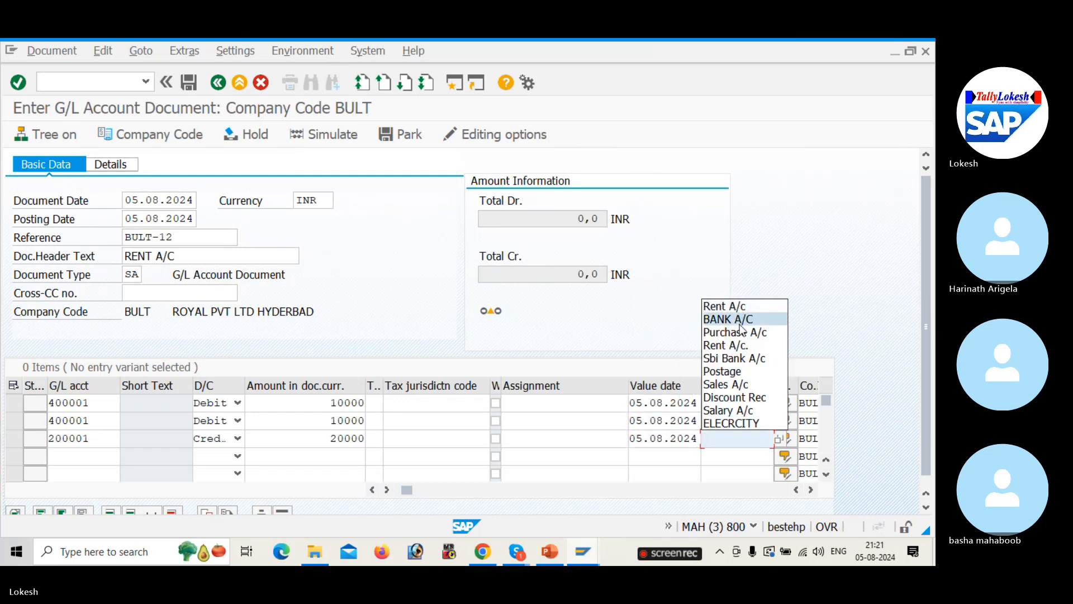
{"action": "left_click", "coordinate": [737, 322]}
Step: Assign cost center 1001 (COLLECTION EXP) to the first debit line item
{"action": "key", "text": "Tab"}
{"action": "key", "text": "Tab"}
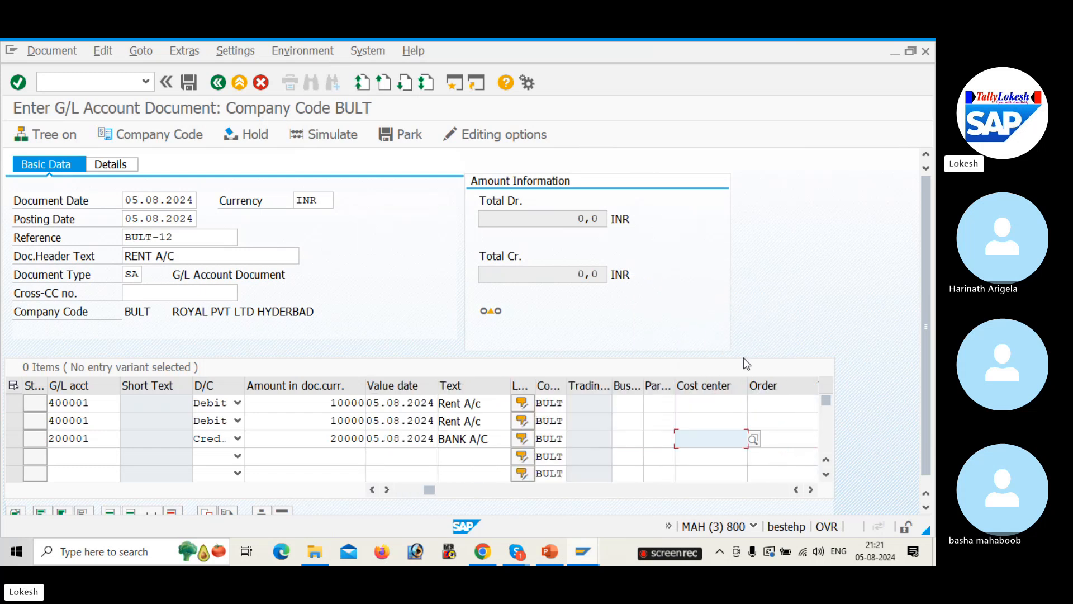
{"action": "left_click", "coordinate": [725, 403]}
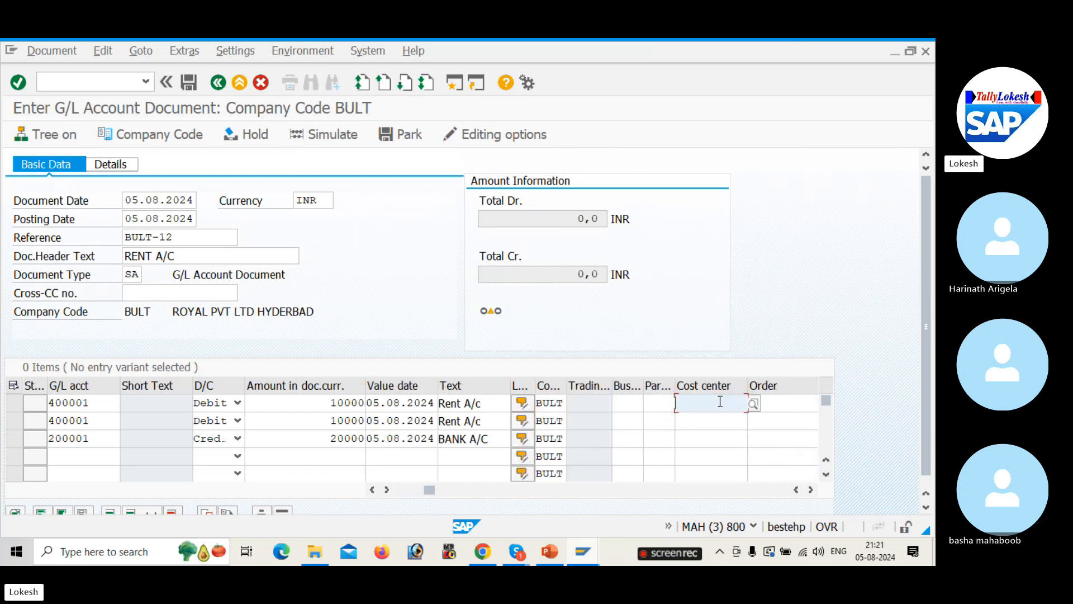
{"action": "left_click", "coordinate": [754, 402]}
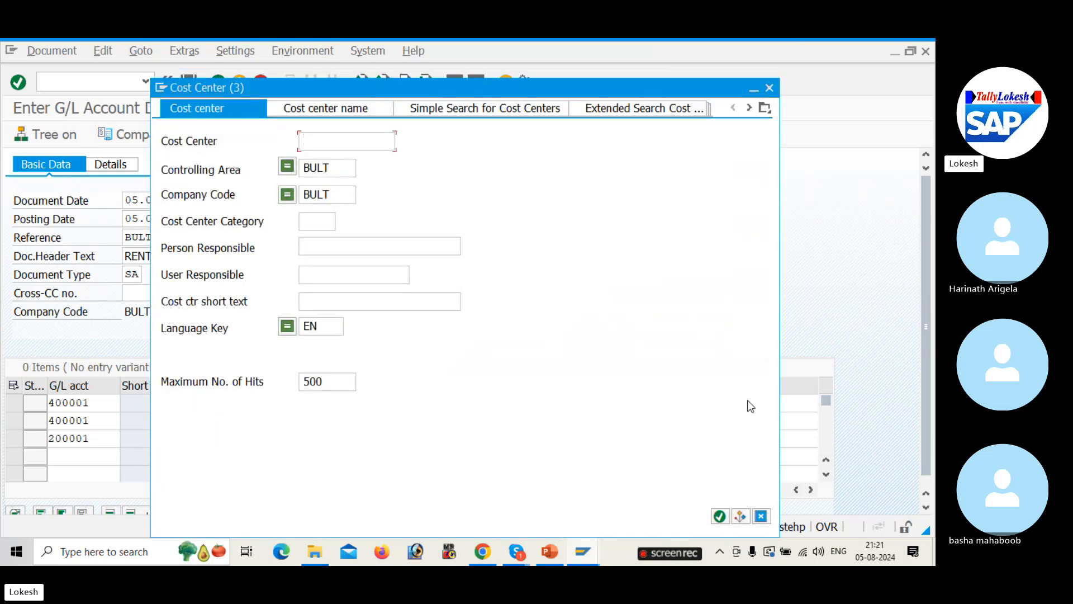
{"action": "key", "text": "Return"}
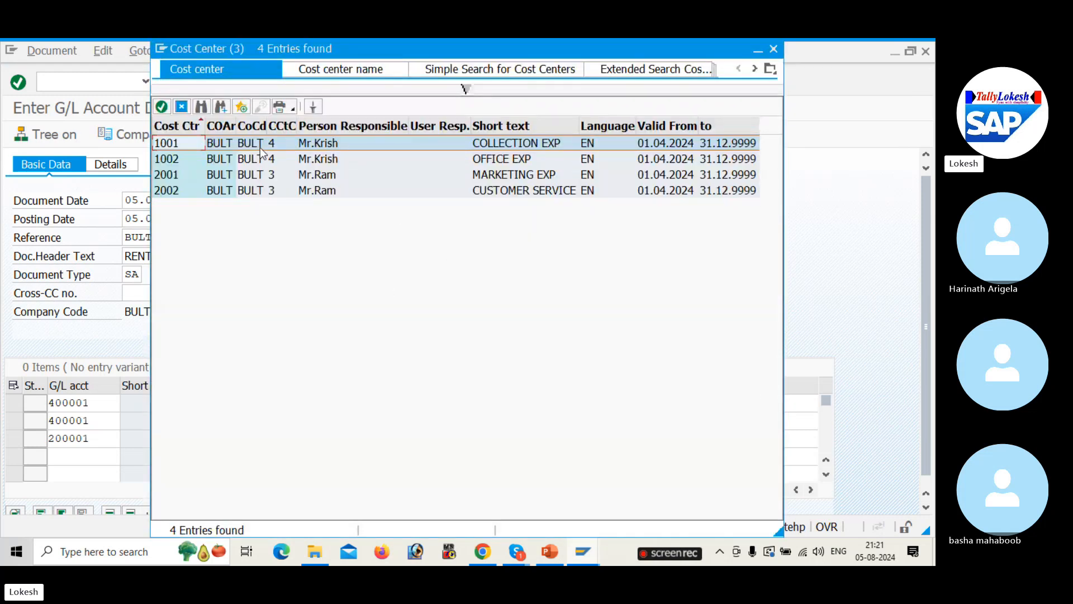
{"action": "double_click", "coordinate": [261, 146]}
Step: Assign cost center 1002 (OFFICE EXP) to the second debit line item and validate the document entries
{"action": "left_click", "coordinate": [714, 423]}
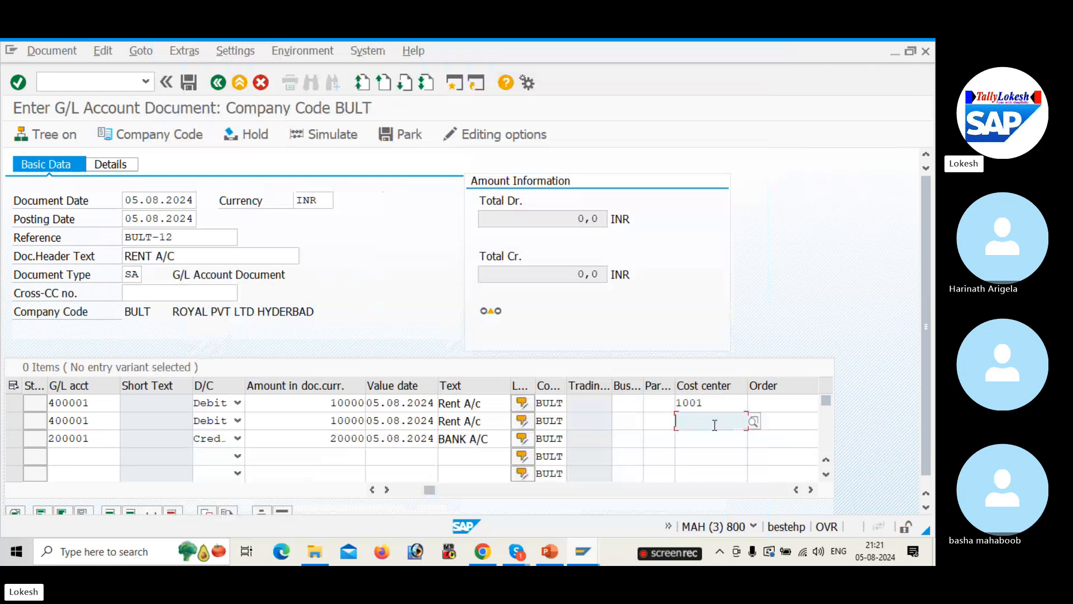
{"action": "left_click", "coordinate": [750, 422]}
{"action": "key", "text": "Return"}
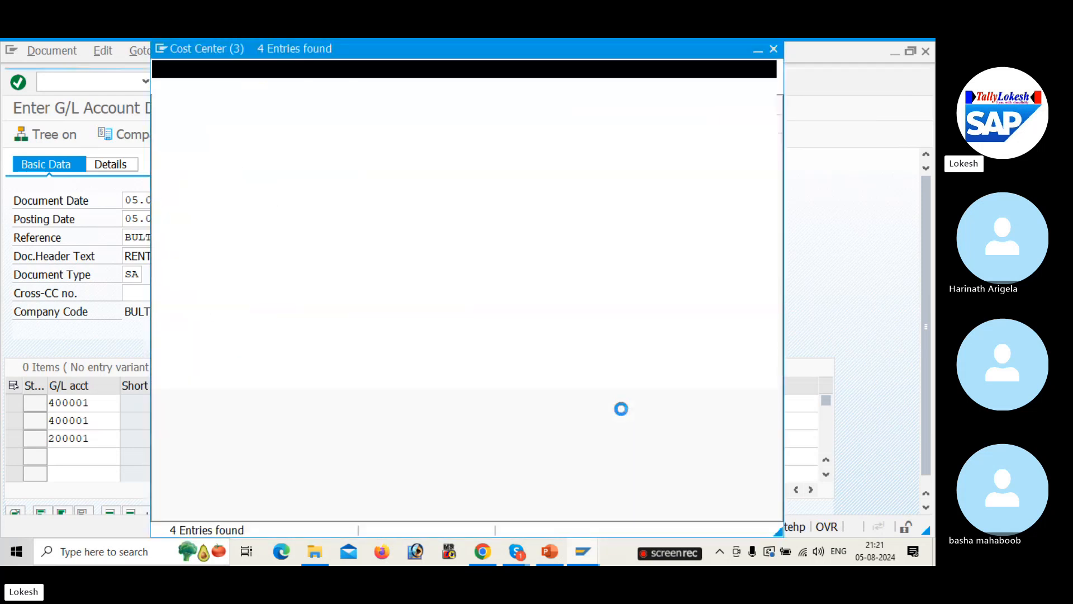
{"action": "double_click", "coordinate": [191, 156]}
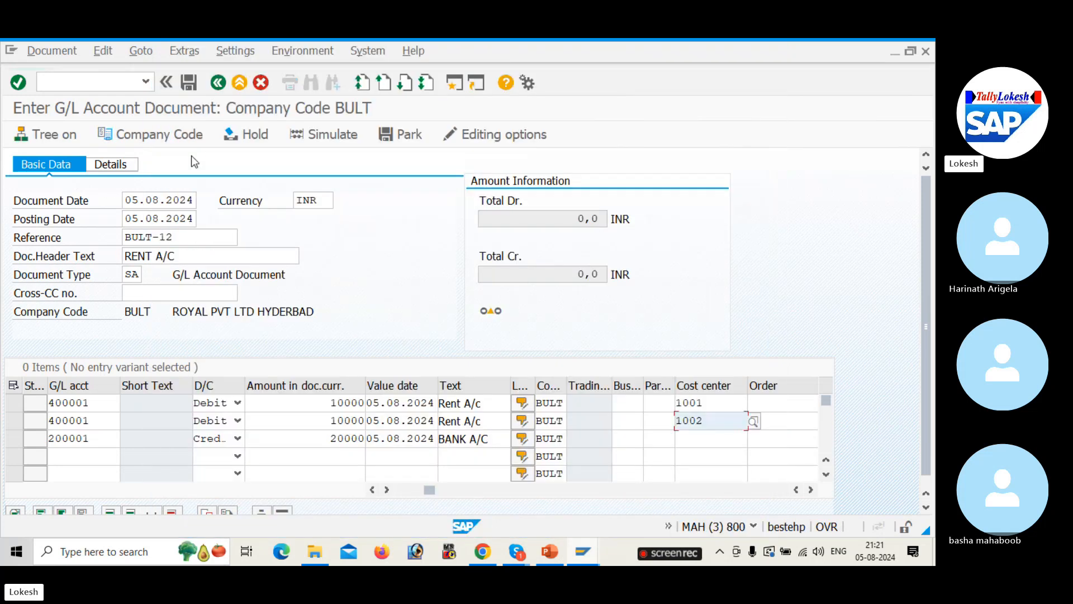
{"action": "key", "text": "Return"}
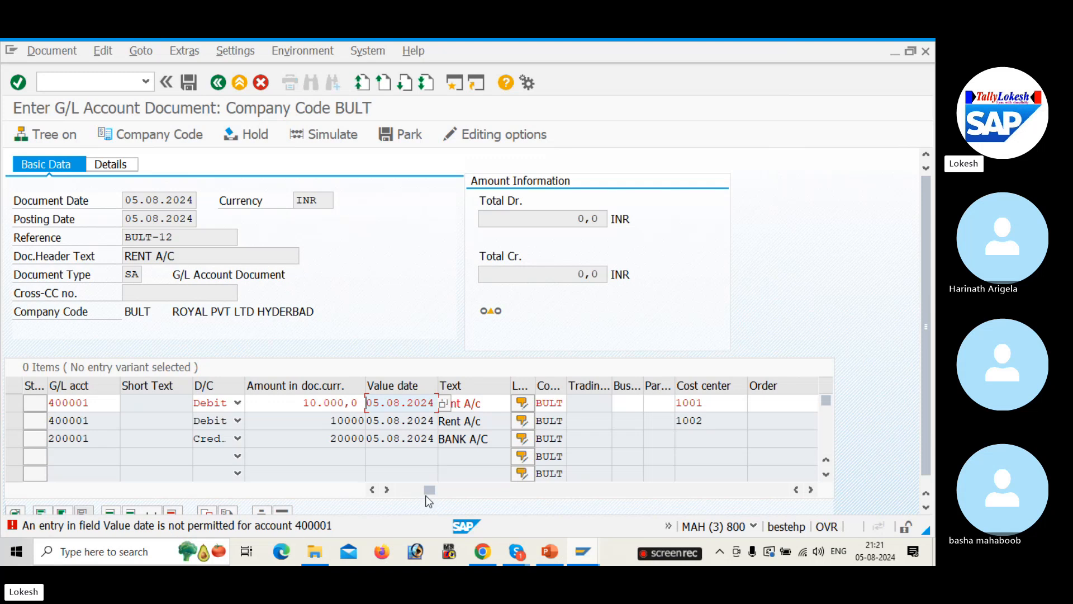
Step: Clear the value date of the first debit line item and revalidate the document
{"action": "key", "text": "BackSpace"}
{"action": "key", "text": "BackSpace"}
{"action": "key", "text": "BackSpace"}
{"action": "key", "text": "BackSpace"}
{"action": "key", "text": "BackSpace"}
{"action": "key", "text": "BackSpace"}
{"action": "key", "text": "BackSpace"}
{"action": "key", "text": "BackSpace"}
{"action": "key", "text": "BackSpace"}
{"action": "key", "text": "BackSpace"}
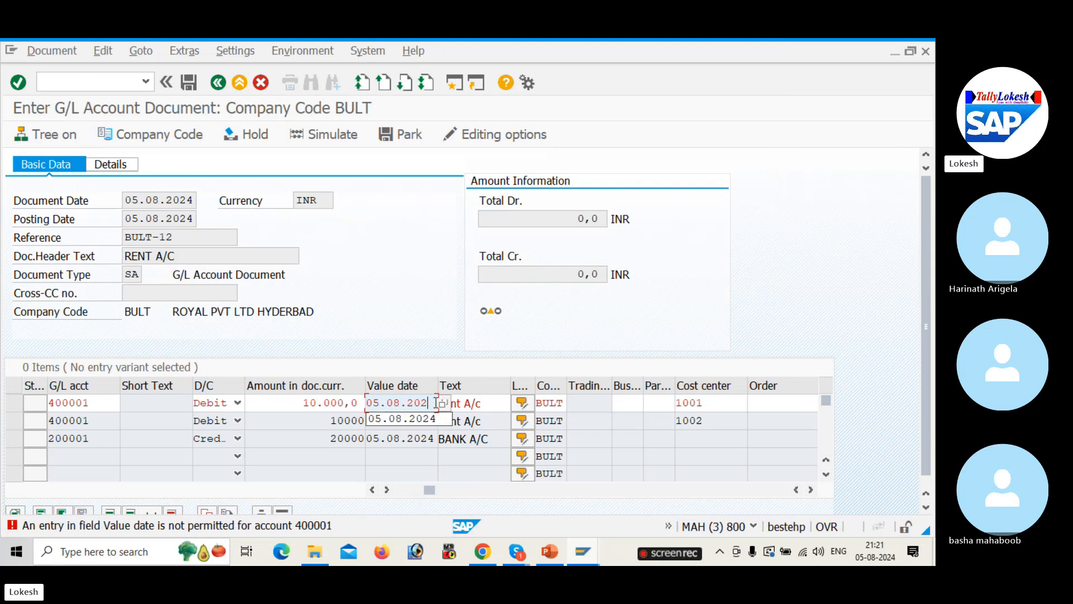
{"action": "key", "text": "Return"}
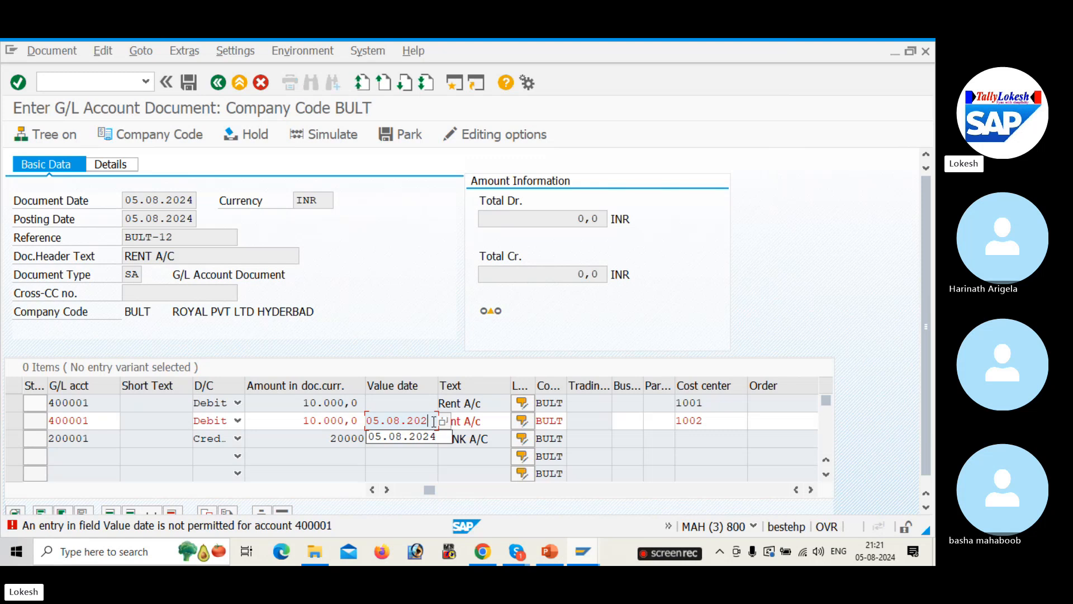
Step: Clear the value date of the second debit line item and revalidate the document
{"action": "key", "text": "BackSpace"}
{"action": "key", "text": "BackSpace"}
{"action": "key", "text": "BackSpace"}
{"action": "key", "text": "BackSpace"}
{"action": "key", "text": "BackSpace"}
{"action": "key", "text": "BackSpace"}
{"action": "key", "text": "BackSpace"}
{"action": "key", "text": "BackSpace"}
{"action": "key", "text": "BackSpace"}
{"action": "key", "text": "BackSpace"}
{"action": "key", "text": "Return"}
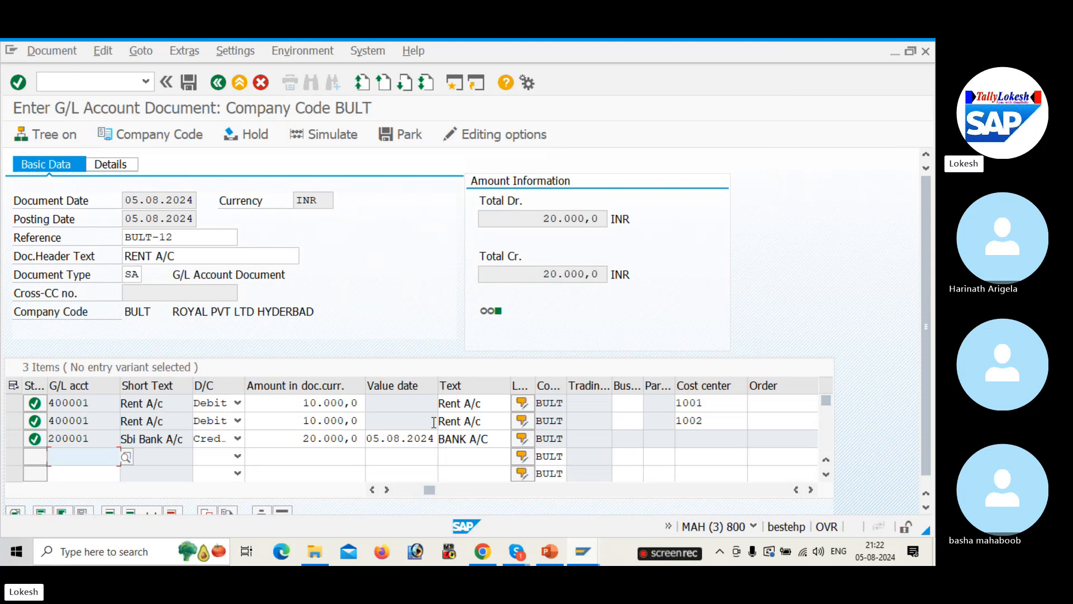
Step: Switch to Chrome to read the SAP Community answer on CO object assignment, and return to SAP
{"action": "key", "text": "alt+Tab"}
{"action": "key", "text": "alt+Tab"}
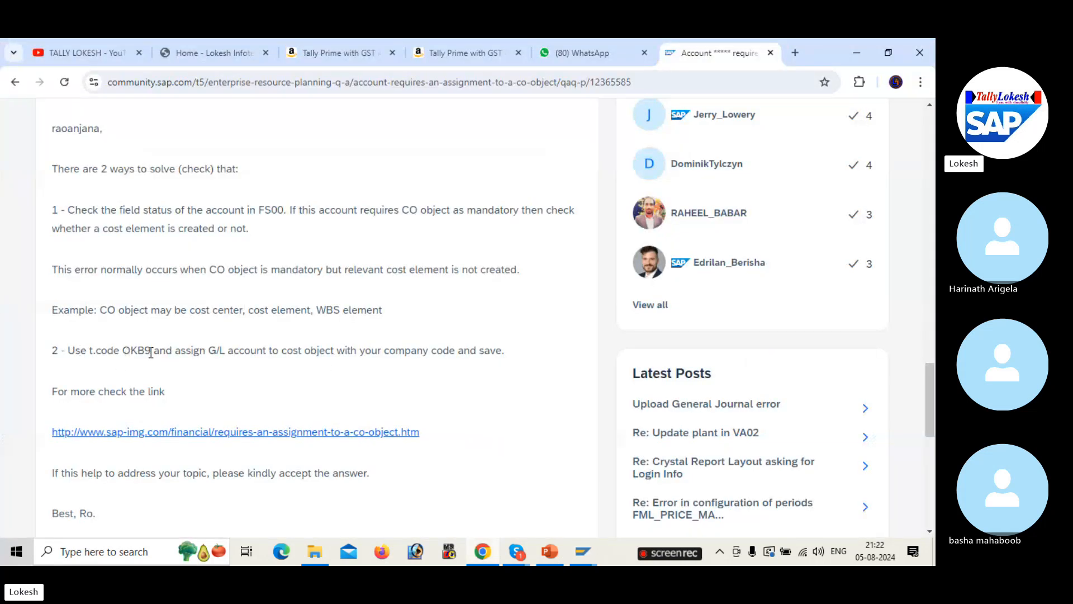
{"action": "scroll", "coordinate": [189, 370], "scroll_direction": "down", "scroll_amount": 7}
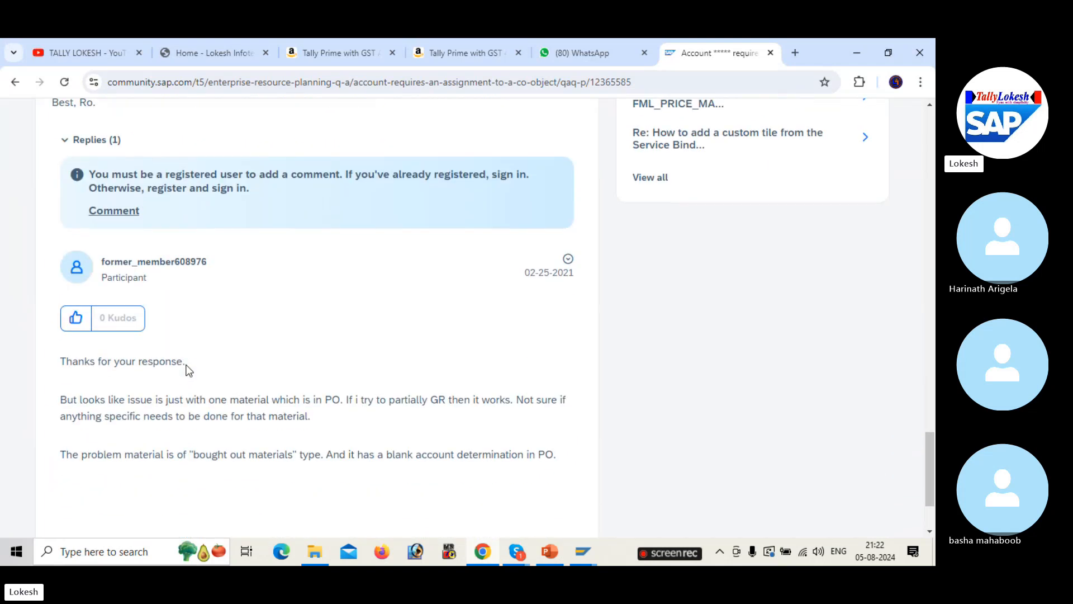
{"action": "key", "text": "alt+Tab"}
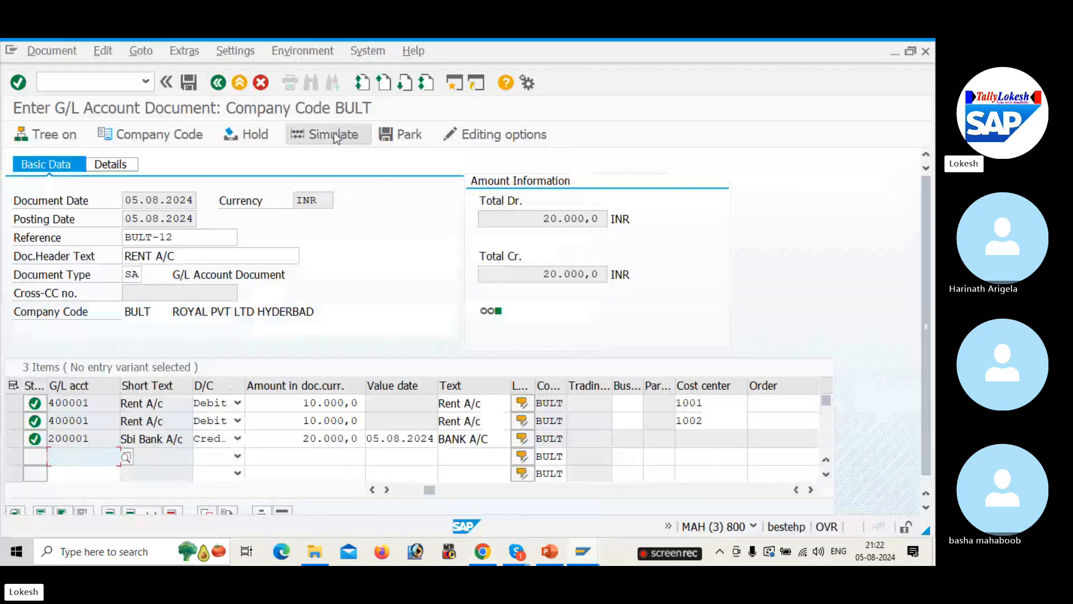
Step: Simulate the rent document and try to post it
{"action": "left_click", "coordinate": [334, 136]}
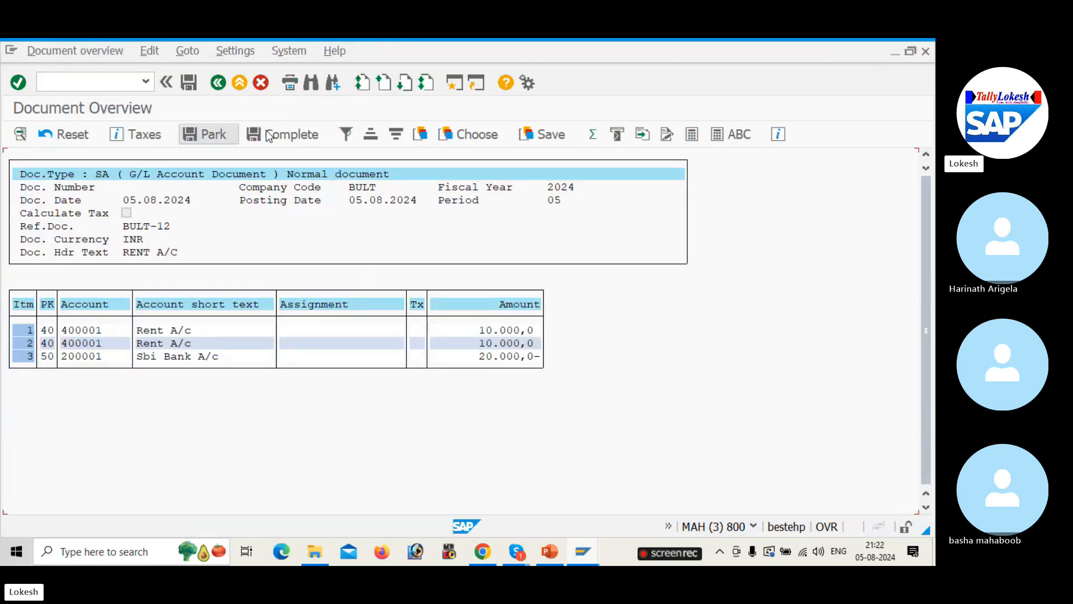
{"action": "left_click", "coordinate": [190, 84]}
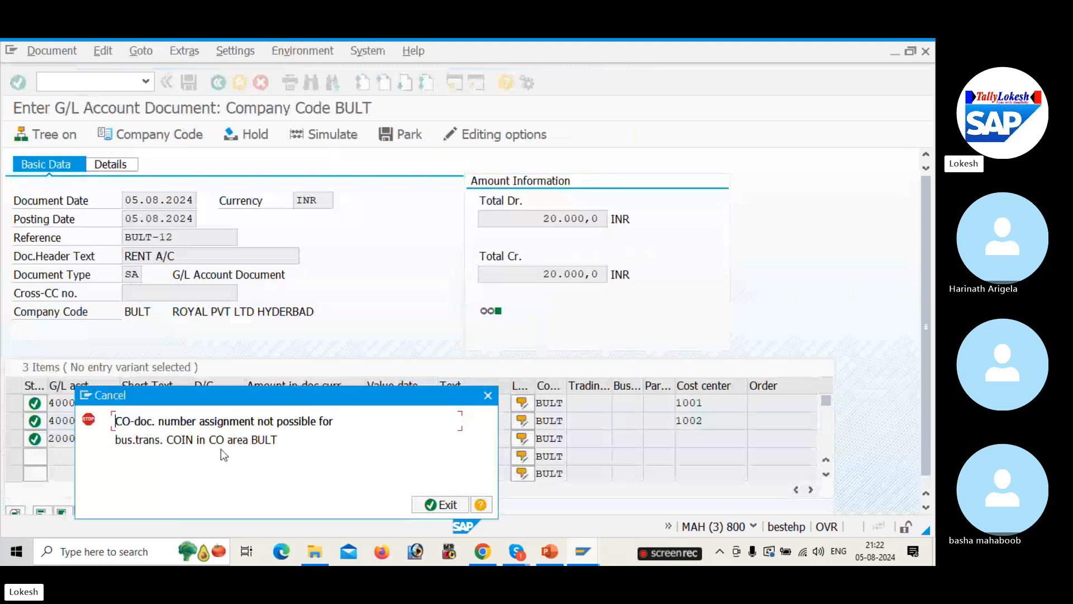
{"action": "left_click", "coordinate": [442, 505]}
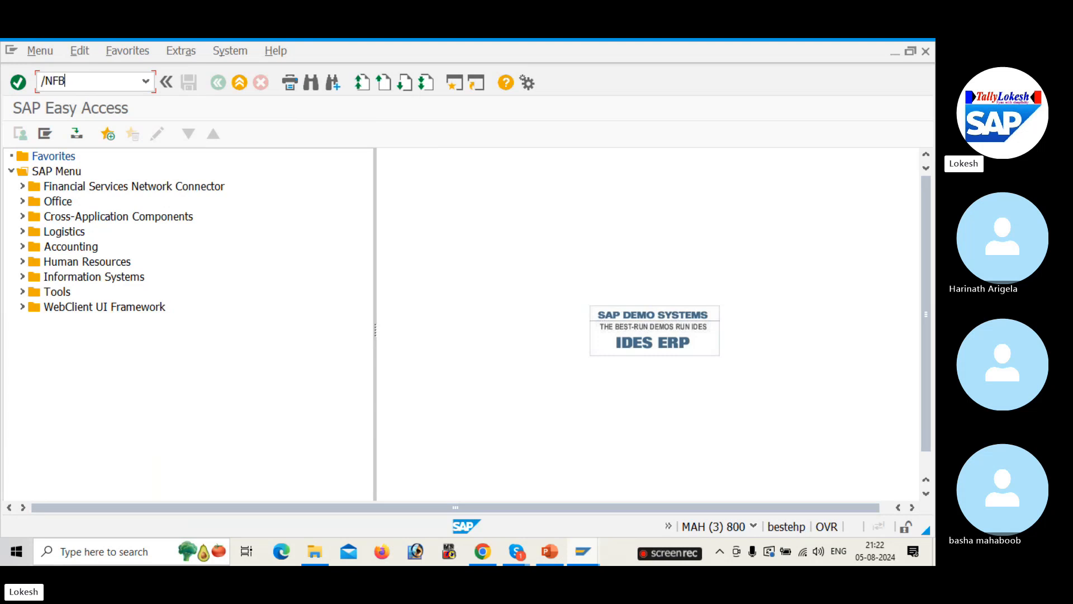
Step: Start a new FB50 document with document date 05.08.2024, reference BULT-12 and header text RENT A/C
{"action": "type", "text": "50"}
{"action": "key", "text": "Return"}
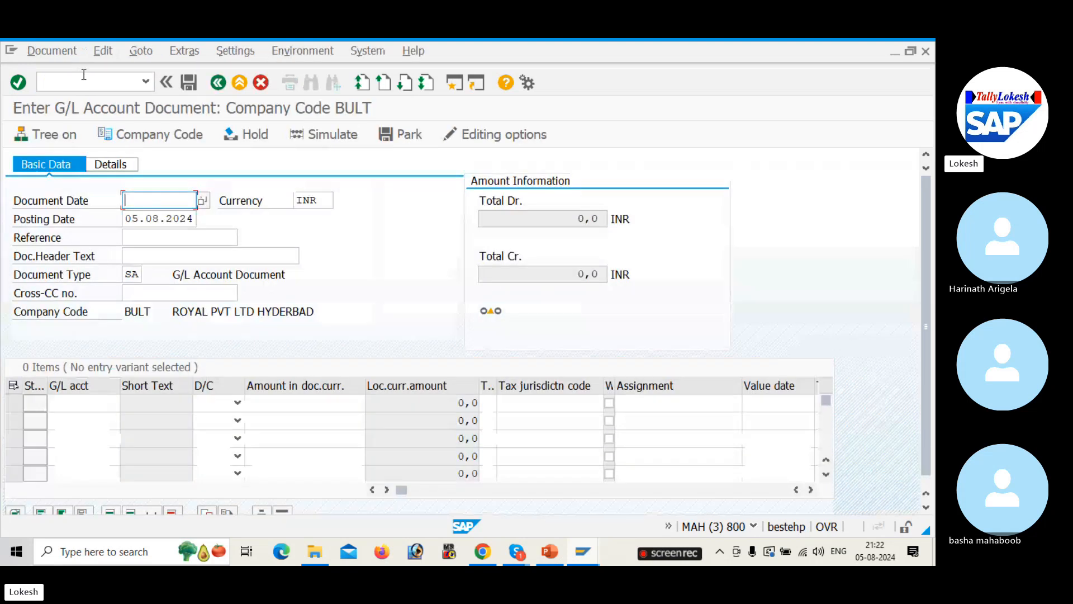
{"action": "key", "text": "Tab"}
{"action": "key", "text": "Tab"}
{"action": "key", "text": "Tab"}
{"action": "key", "text": "Tab"}
{"action": "key", "text": "shift+Tab"}
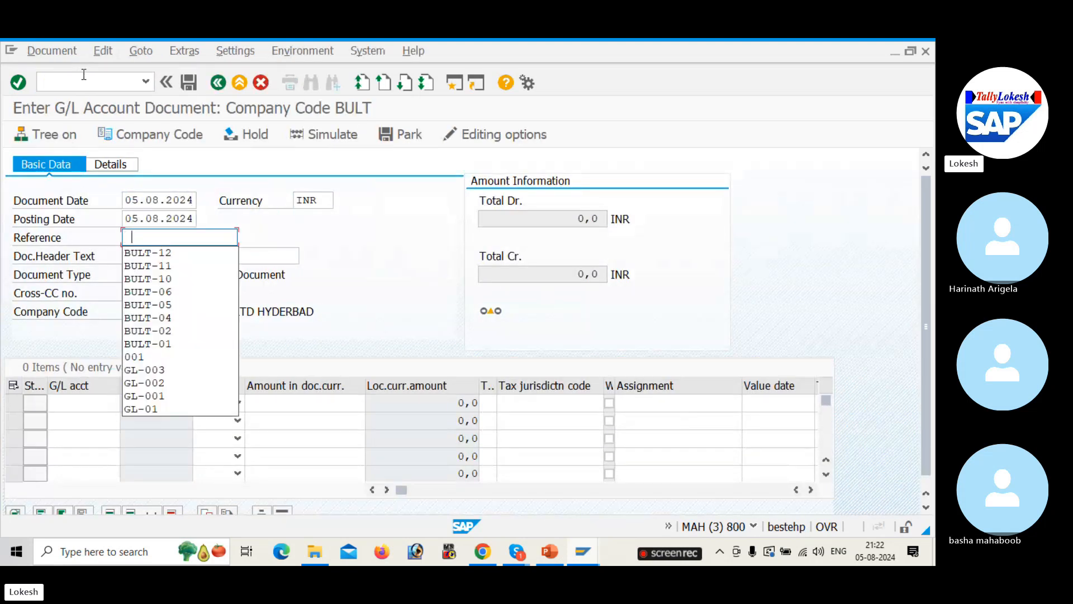
{"action": "key", "text": "Down"}
{"action": "key", "text": "Tab"}
{"action": "key", "text": "Down"}
{"action": "key", "text": "Tab"}
{"action": "key", "text": "Tab"}
{"action": "key", "text": "Tab"}
{"action": "key", "text": "Tab"}
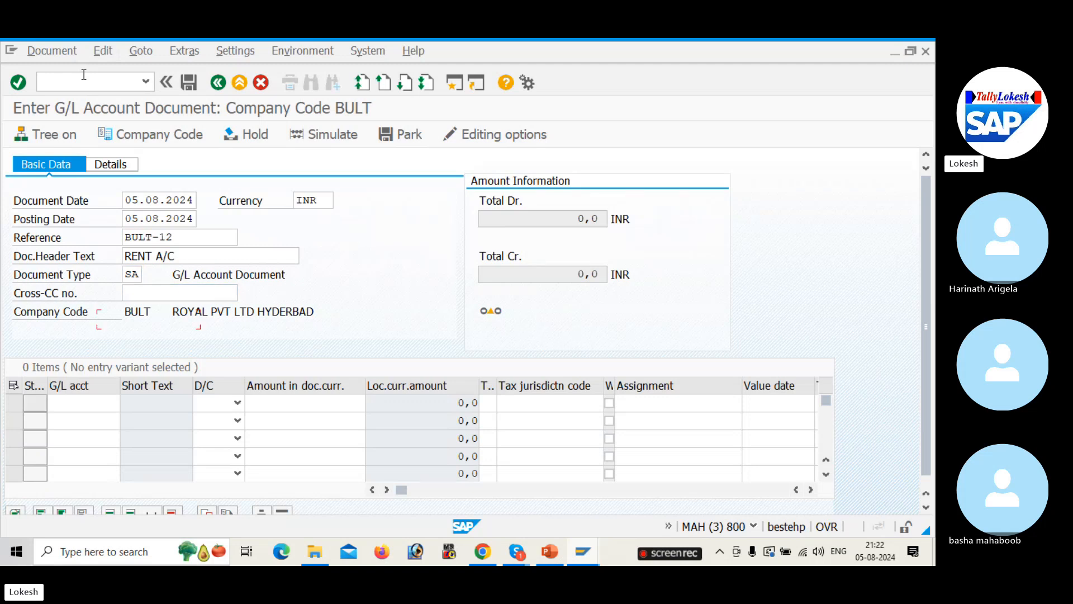
Step: Enter G/L account 400001 as a debit of 10000 in the first line item
{"action": "key", "text": "Down"}
{"action": "key", "text": "Tab"}
{"action": "key", "text": "Down"}
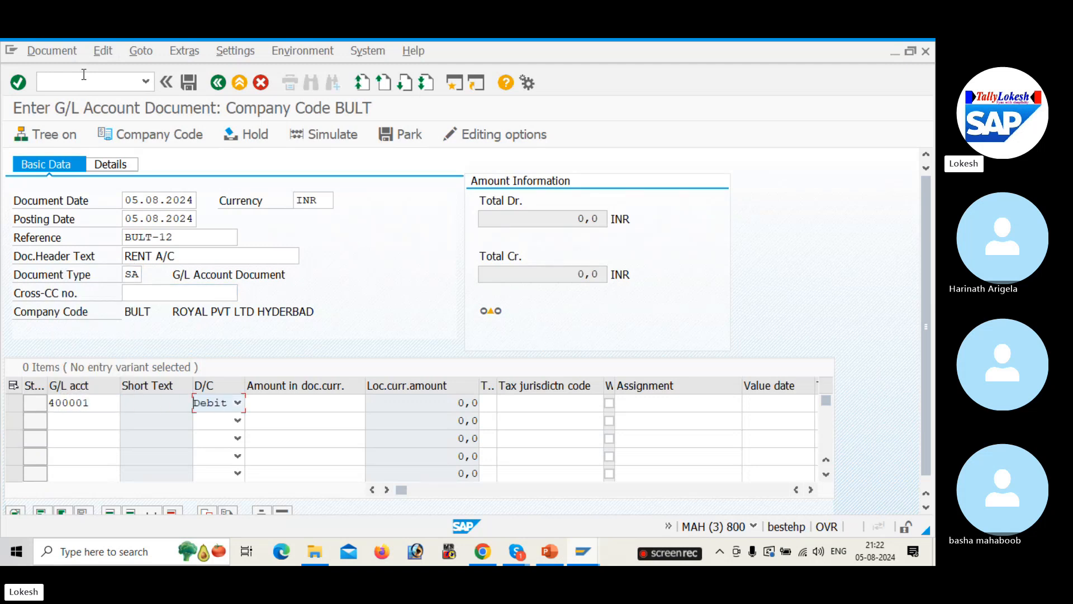
{"action": "key", "text": "Tab"}
{"action": "key", "text": "Down"}
{"action": "key", "text": "Tab"}
Step: Give the first line item the value date 05.08.2024 and the text Rent A/c
{"action": "key", "text": "Tab"}
{"action": "key", "text": "Tab"}
{"action": "key", "text": "Tab"}
{"action": "key", "text": "Tab"}
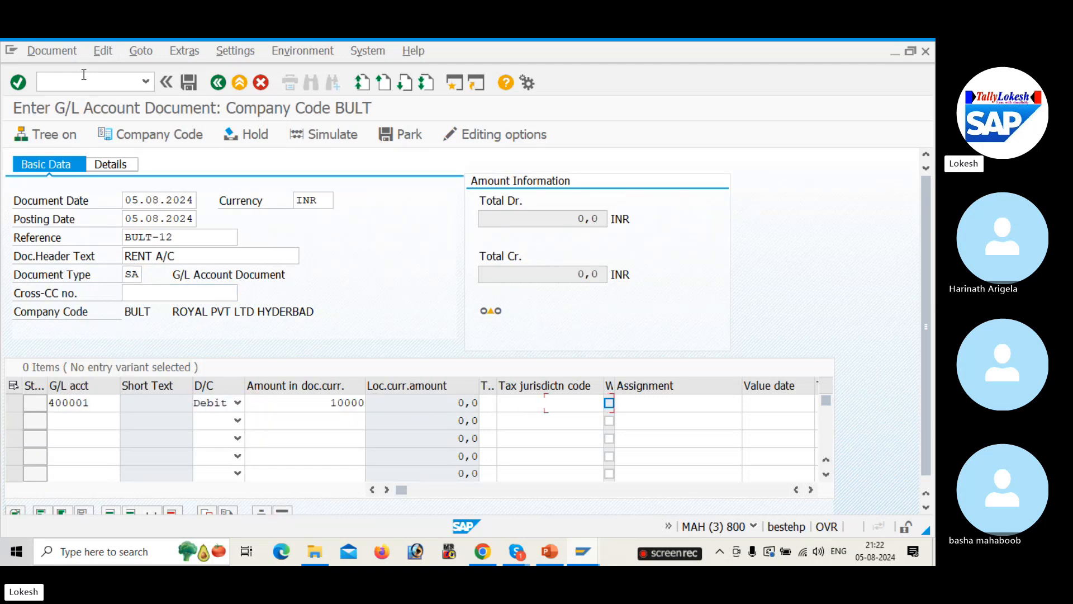
{"action": "key", "text": "Down"}
{"action": "key", "text": "Tab"}
{"action": "key", "text": "Down"}
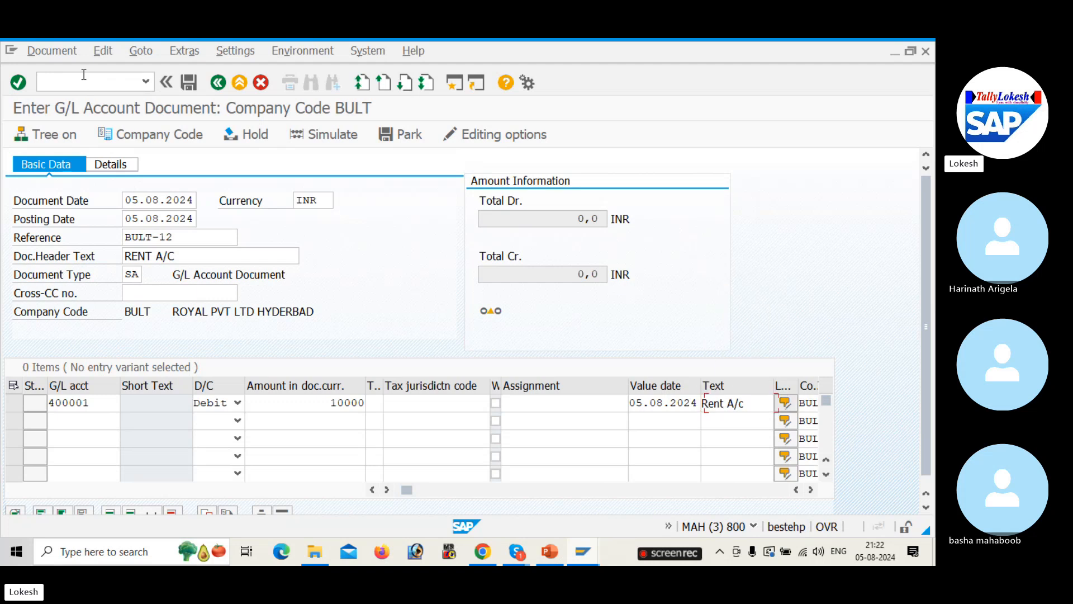
Step: Enter G/L account 400001 as a debit of 10000 in the second line item
{"action": "left_click", "coordinate": [63, 421]}
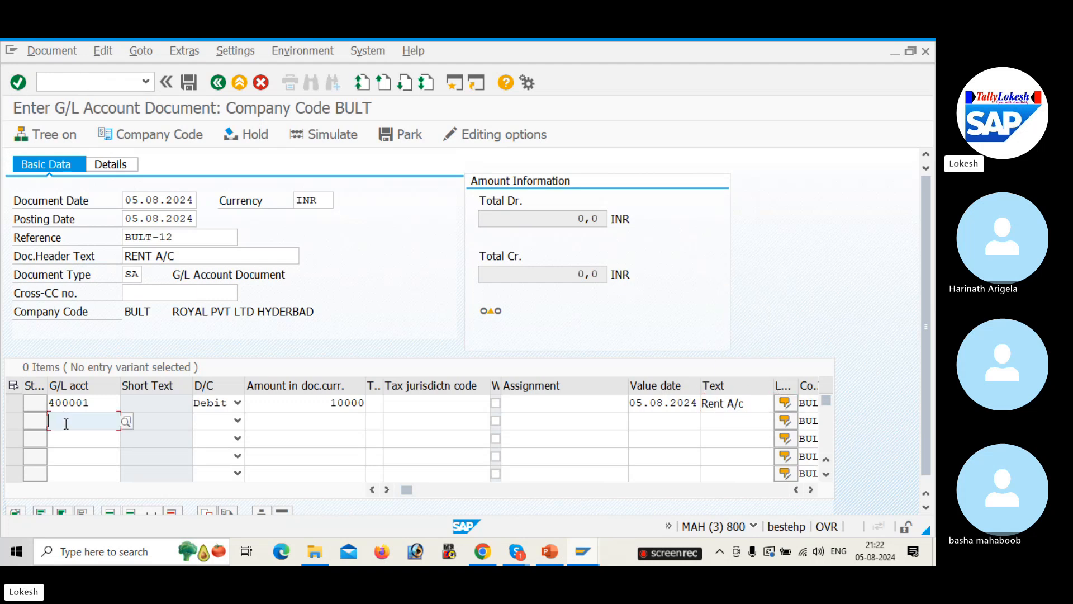
{"action": "key", "text": "Down"}
{"action": "key", "text": "Tab"}
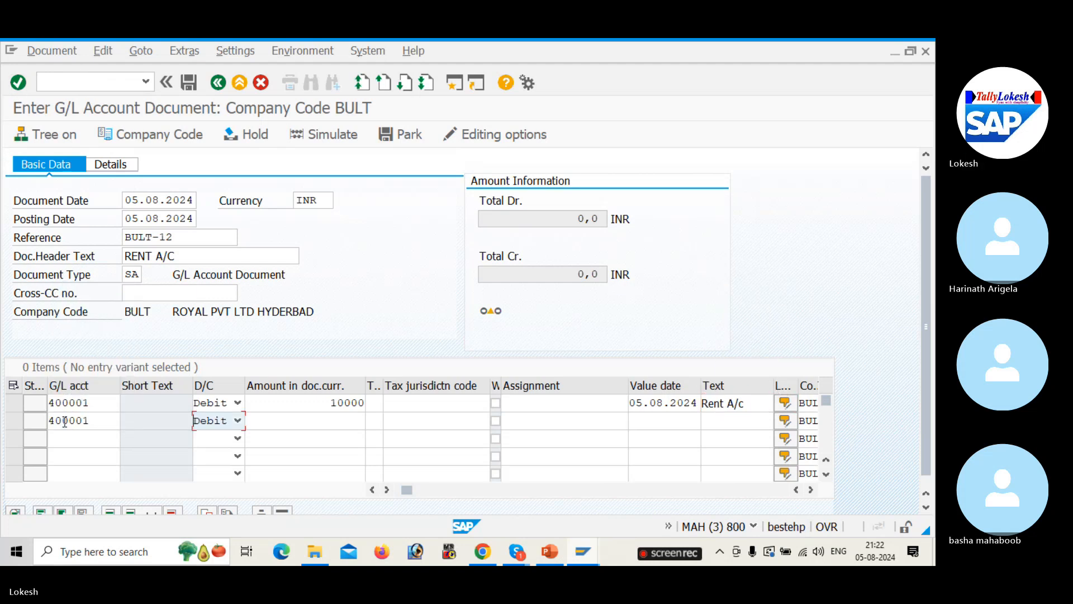
{"action": "key", "text": "Tab"}
{"action": "key", "text": "Down"}
{"action": "key", "text": "Tab"}
Step: Give the second line item the value date 05.08.2024 and the text Rent A/c
{"action": "key", "text": "Tab"}
{"action": "key", "text": "Tab"}
{"action": "key", "text": "Tab"}
{"action": "key", "text": "Tab"}
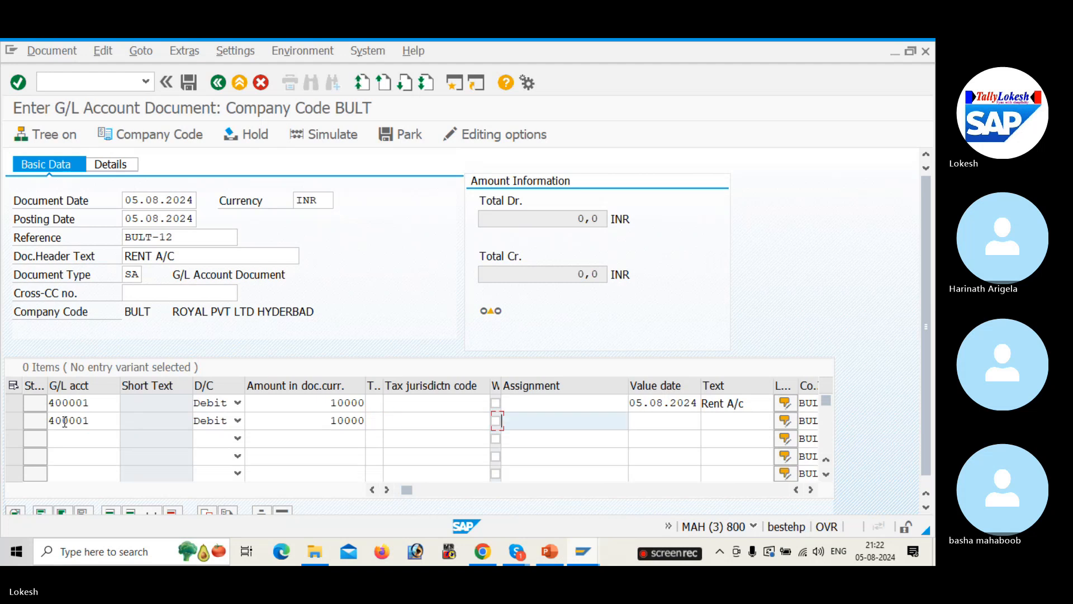
{"action": "key", "text": "Down"}
{"action": "key", "text": "Tab"}
{"action": "key", "text": "Down"}
{"action": "key", "text": "Tab"}
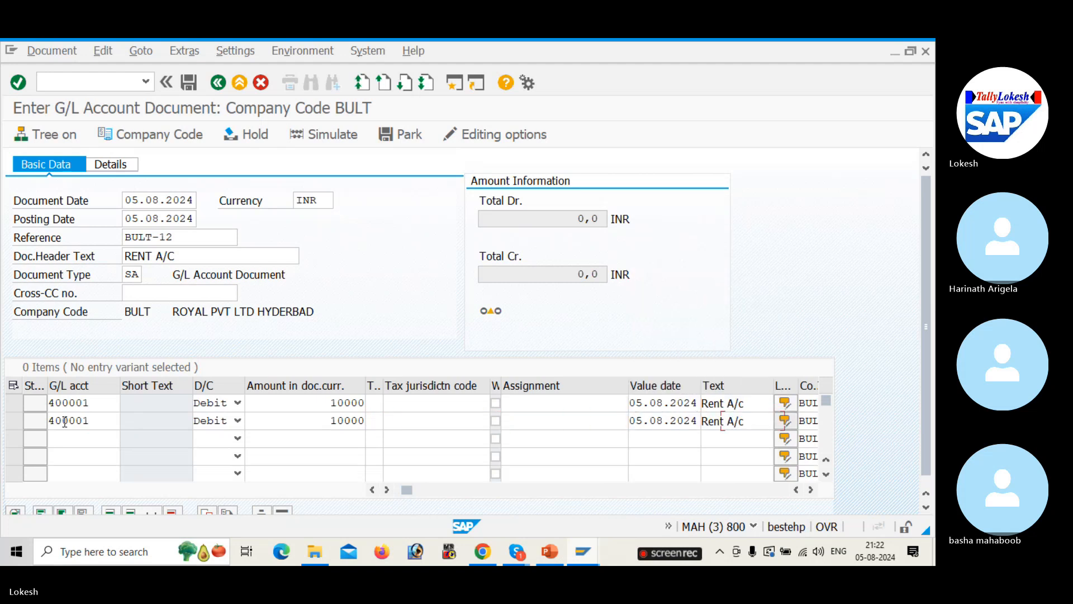
Step: Enter G/L account 200001 as a credit of 20000 in the third line item
{"action": "left_click", "coordinate": [95, 439]}
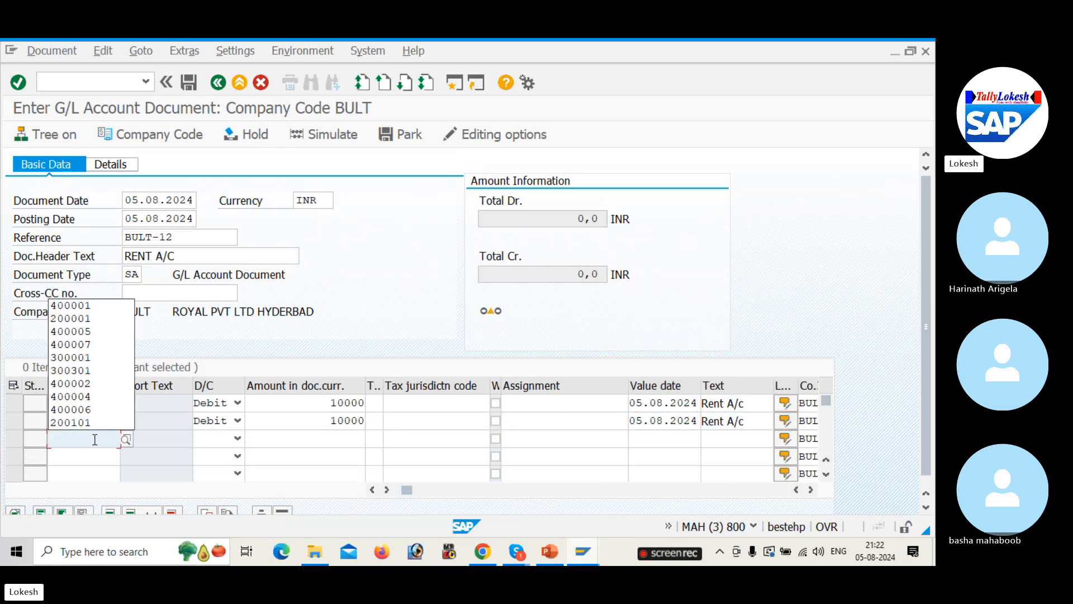
{"action": "key", "text": "Down"}
{"action": "key", "text": "Down"}
{"action": "key", "text": "Tab"}
{"action": "key", "text": "c"}
{"action": "key", "text": "Tab"}
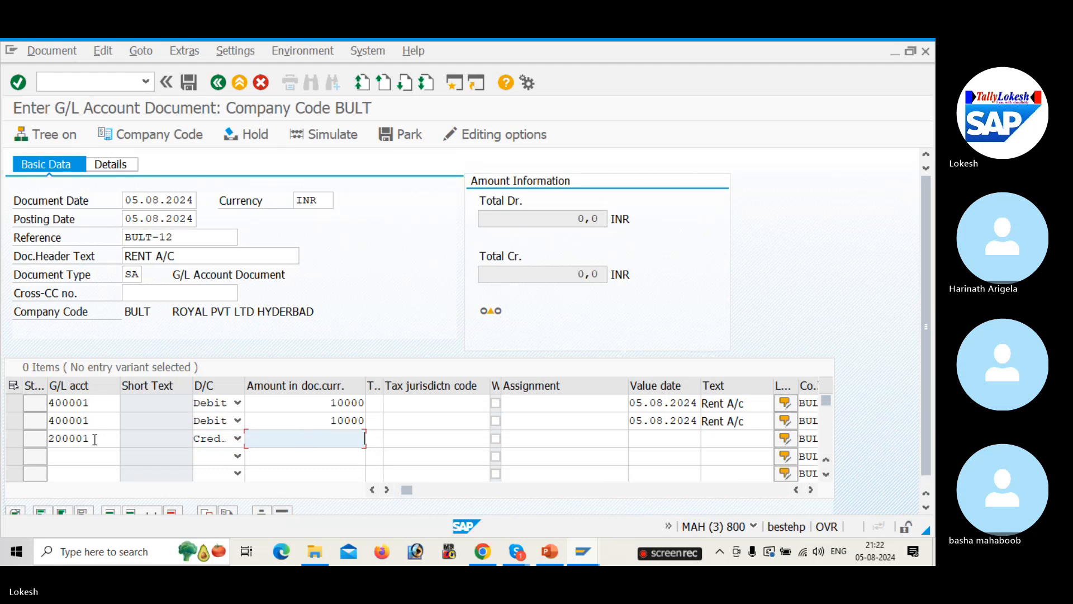
{"action": "key", "text": "Down"}
{"action": "key", "text": "Down"}
{"action": "key", "text": "Tab"}
Step: Set the credit line item's value date to 05.08.2024
{"action": "key", "text": "Tab"}
{"action": "key", "text": "Tab"}
{"action": "key", "text": "Tab"}
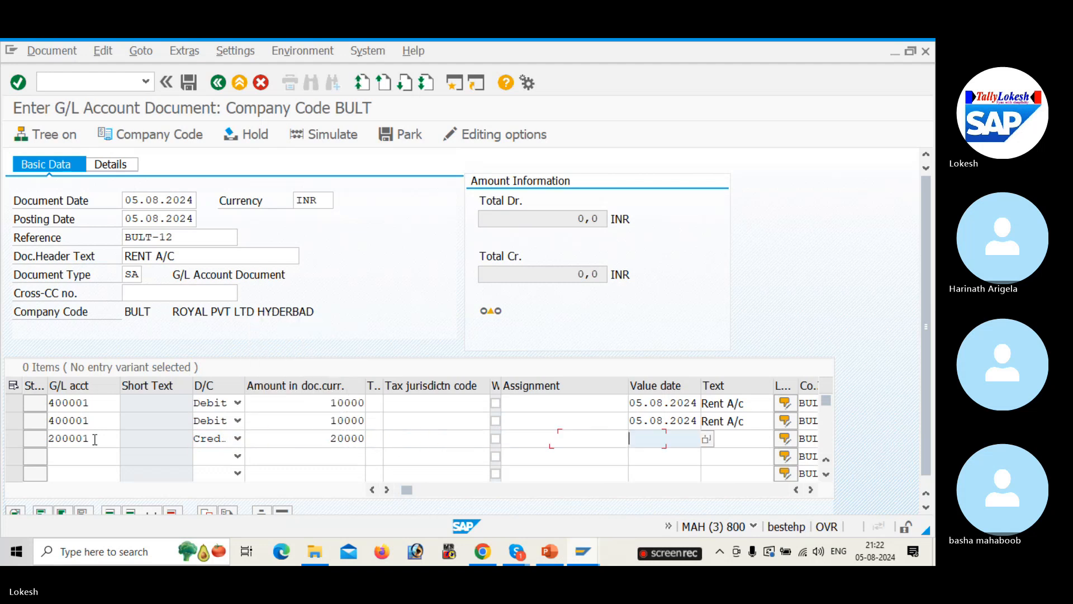
{"action": "key", "text": "Down"}
{"action": "key", "text": "Tab"}
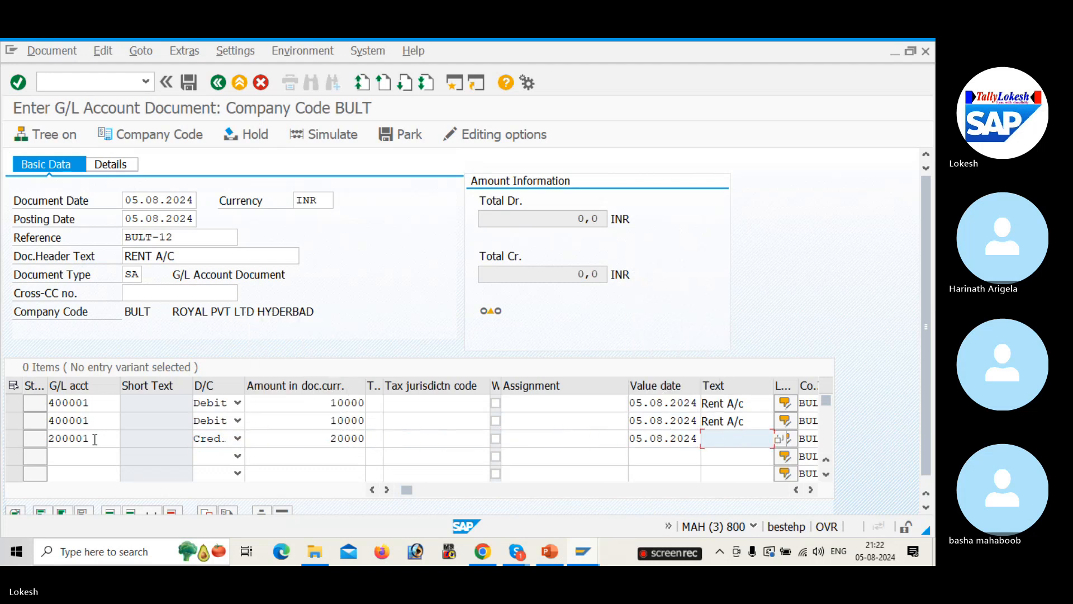
Step: Remove the value date from the first rent debit line item
{"action": "left_click", "coordinate": [697, 403]}
{"action": "key", "text": "BackSpace"}
{"action": "key", "text": "BackSpace"}
{"action": "key", "text": "BackSpace"}
{"action": "key", "text": "BackSpace"}
{"action": "key", "text": "BackSpace"}
{"action": "key", "text": "BackSpace"}
{"action": "key", "text": "BackSpace"}
{"action": "key", "text": "BackSpace"}
{"action": "key", "text": "BackSpace"}
{"action": "key", "text": "BackSpace"}
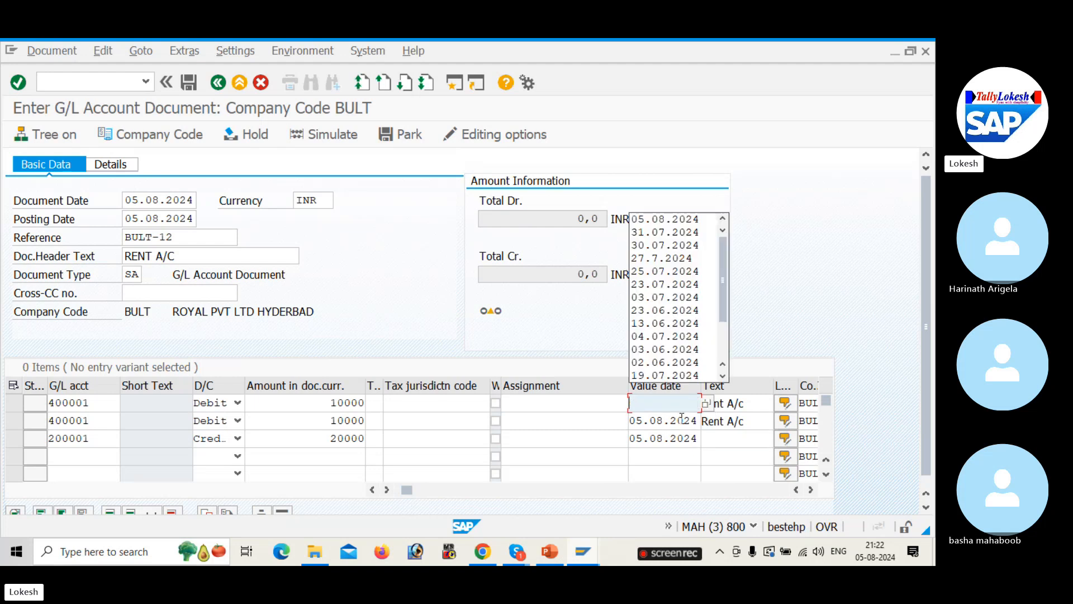
Step: Remove the value date from the second rent debit line item
{"action": "left_click", "coordinate": [699, 425]}
{"action": "key", "text": "BackSpace"}
{"action": "key", "text": "BackSpace"}
{"action": "key", "text": "BackSpace"}
{"action": "key", "text": "BackSpace"}
{"action": "key", "text": "BackSpace"}
{"action": "key", "text": "BackSpace"}
{"action": "key", "text": "BackSpace"}
{"action": "key", "text": "BackSpace"}
{"action": "key", "text": "BackSpace"}
{"action": "key", "text": "BackSpace"}
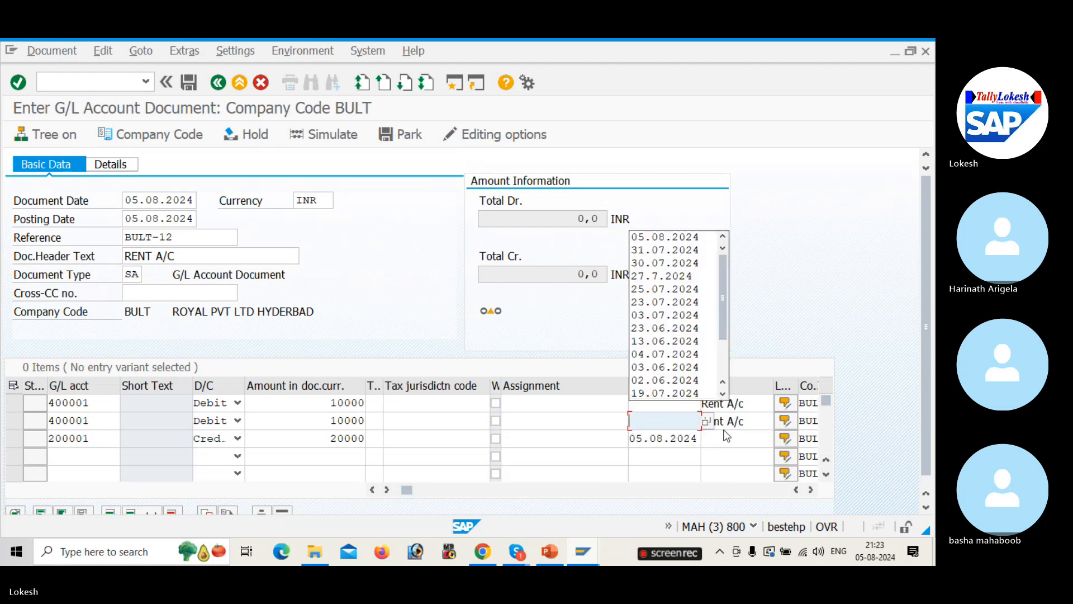
Step: Set the credit line item's text to BANK A/C
{"action": "left_click", "coordinate": [733, 437]}
{"action": "key", "text": "BackSpace"}
{"action": "left_click", "coordinate": [739, 318]}
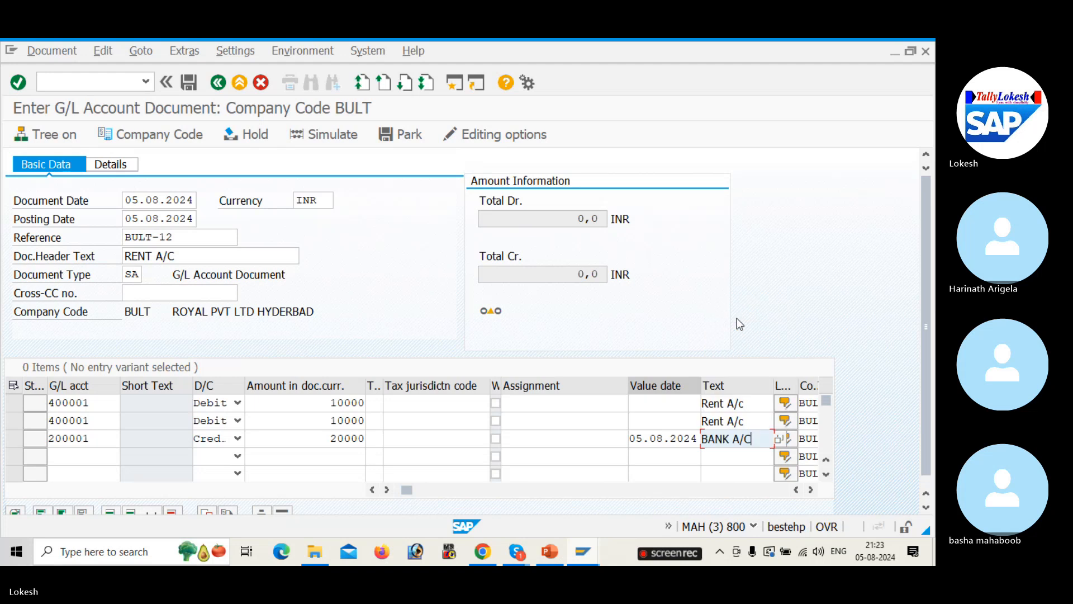
Step: Assign cost center 1001 to the first debit line item
{"action": "key", "text": "Tab"}
{"action": "key", "text": "Tab"}
{"action": "key", "text": "Tab"}
{"action": "key", "text": "Tab"}
{"action": "key", "text": "Tab"}
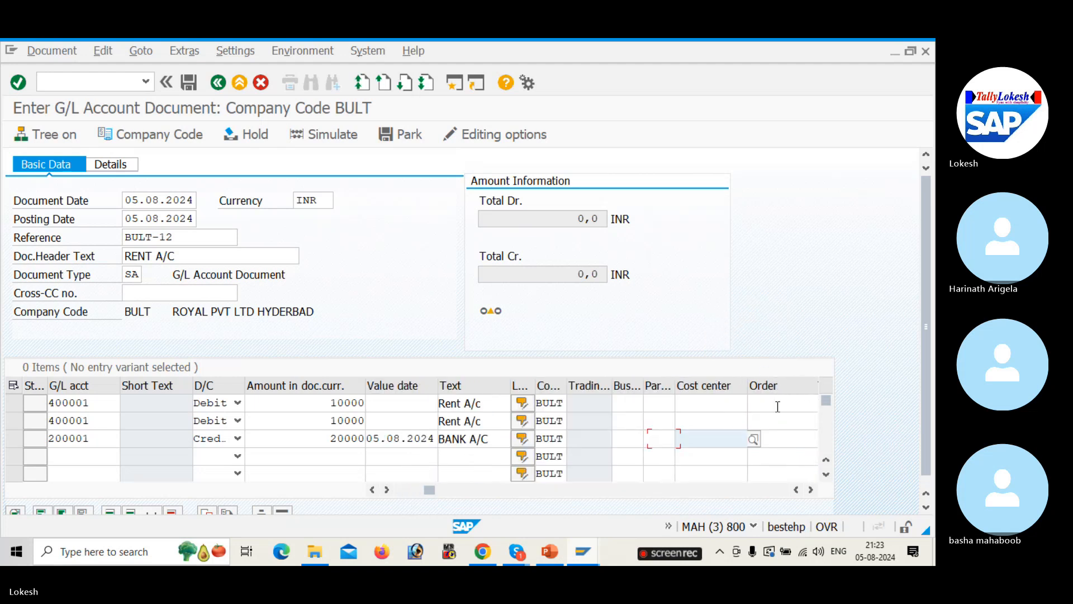
{"action": "left_click", "coordinate": [717, 404]}
{"action": "left_click", "coordinate": [713, 416]}
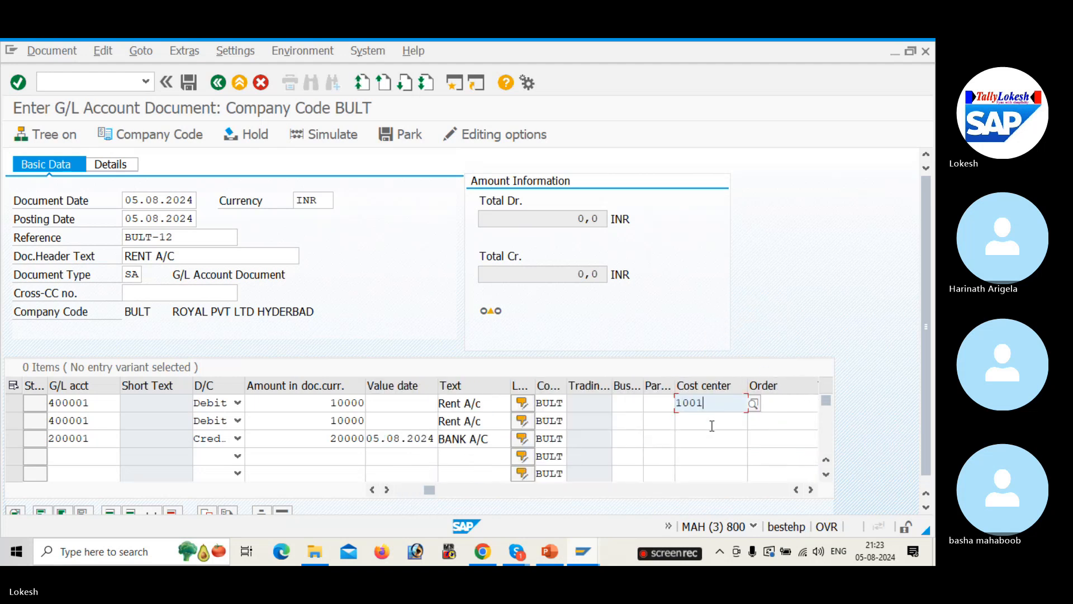
Step: Assign cost center 1001 to the second debit line item and validate the document entries
{"action": "left_click", "coordinate": [712, 425]}
{"action": "left_click", "coordinate": [711, 437]}
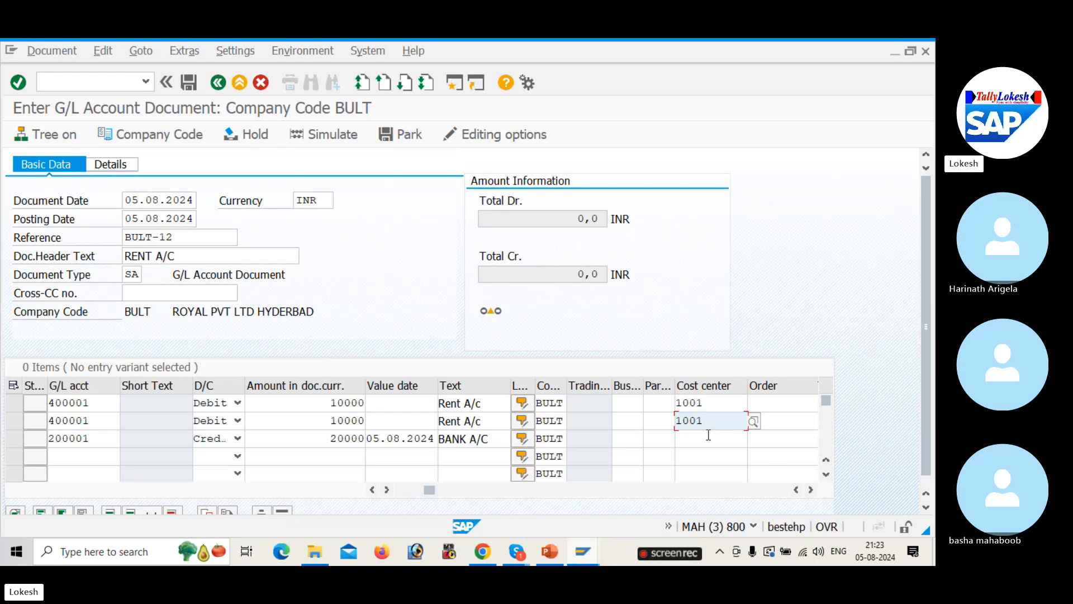
{"action": "key", "text": "Return"}
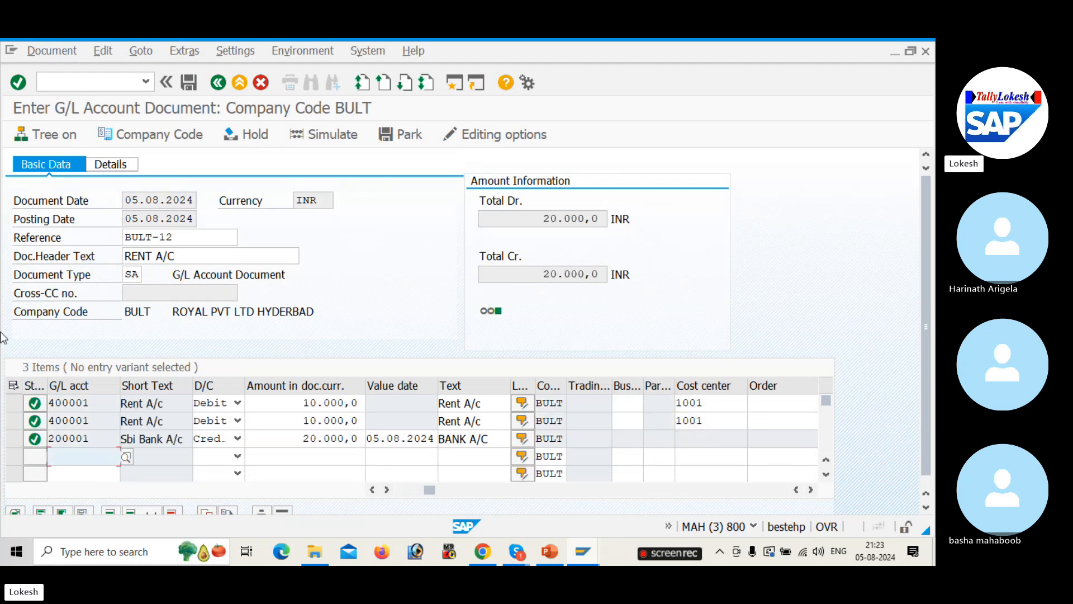
Step: Simulate the document and review the details of the bank credit item and the first rent debit item
{"action": "left_click", "coordinate": [347, 135]}
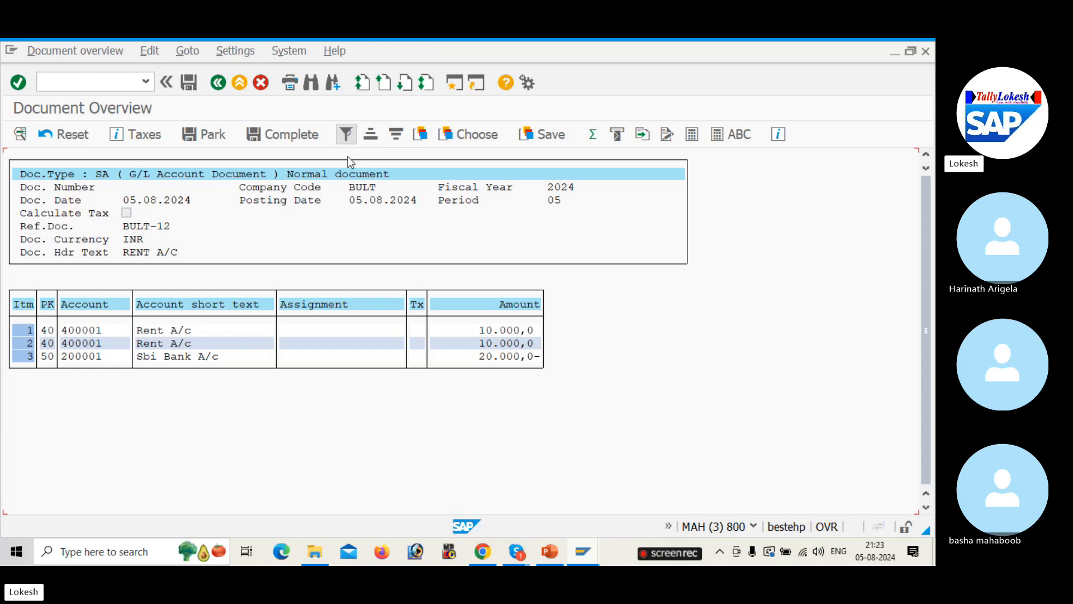
{"action": "double_click", "coordinate": [218, 356]}
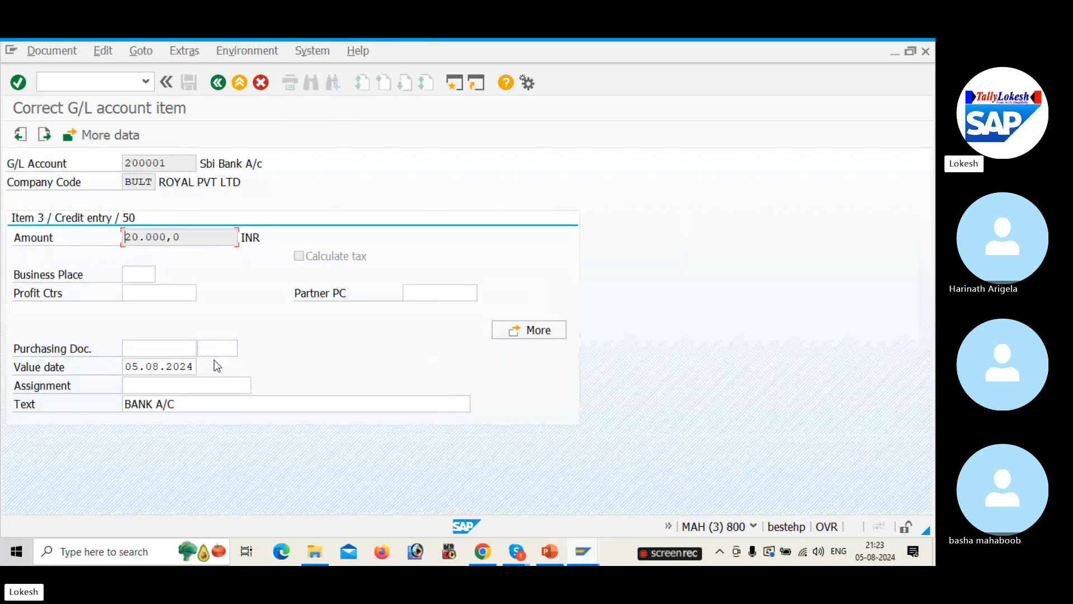
{"action": "left_click", "coordinate": [218, 82]}
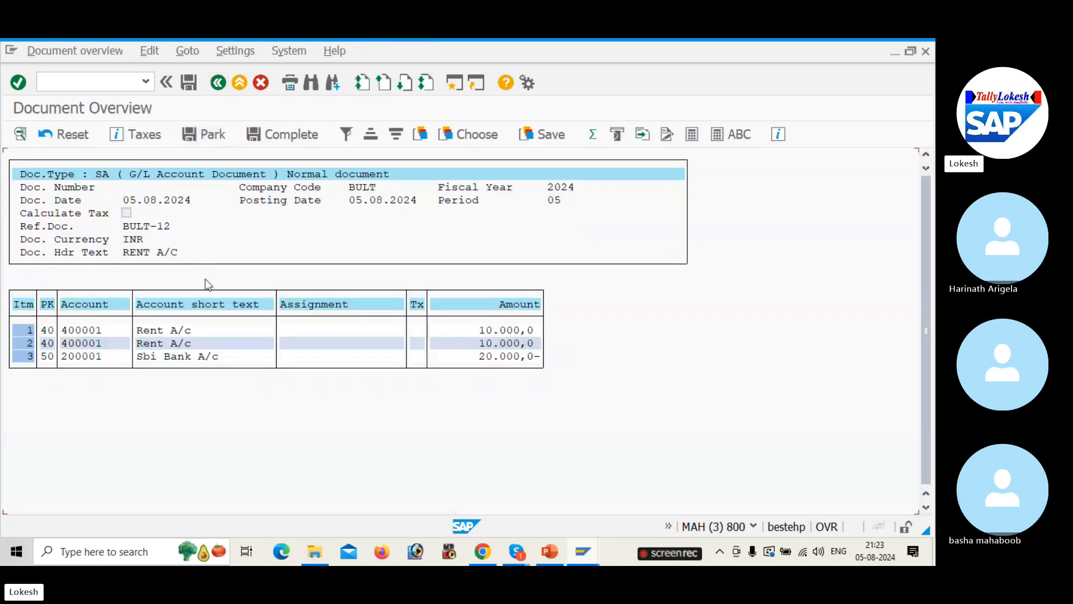
{"action": "double_click", "coordinate": [196, 331]}
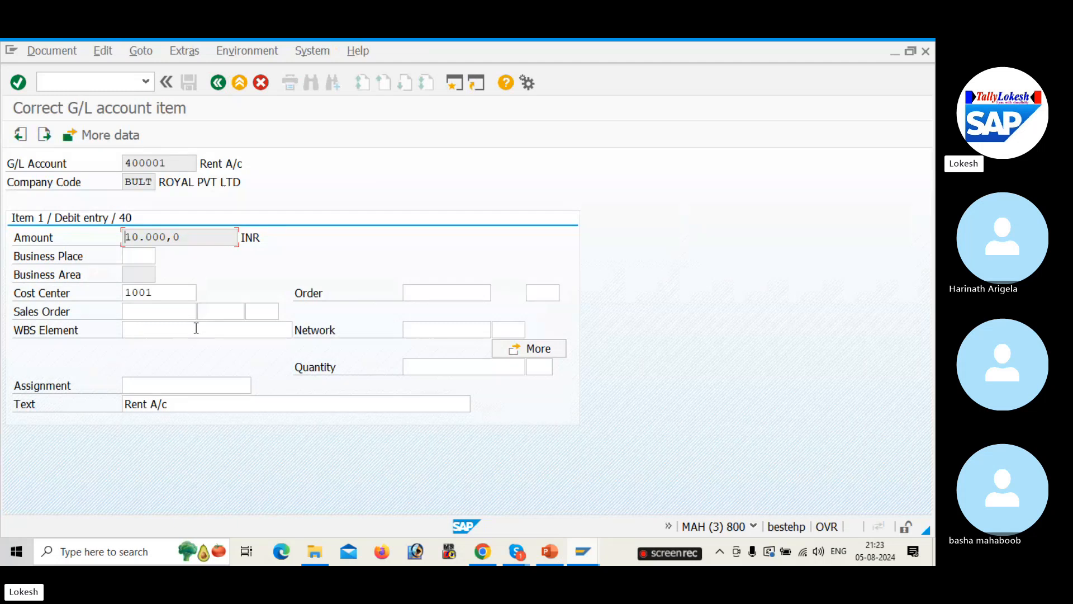
{"action": "left_click", "coordinate": [223, 82]}
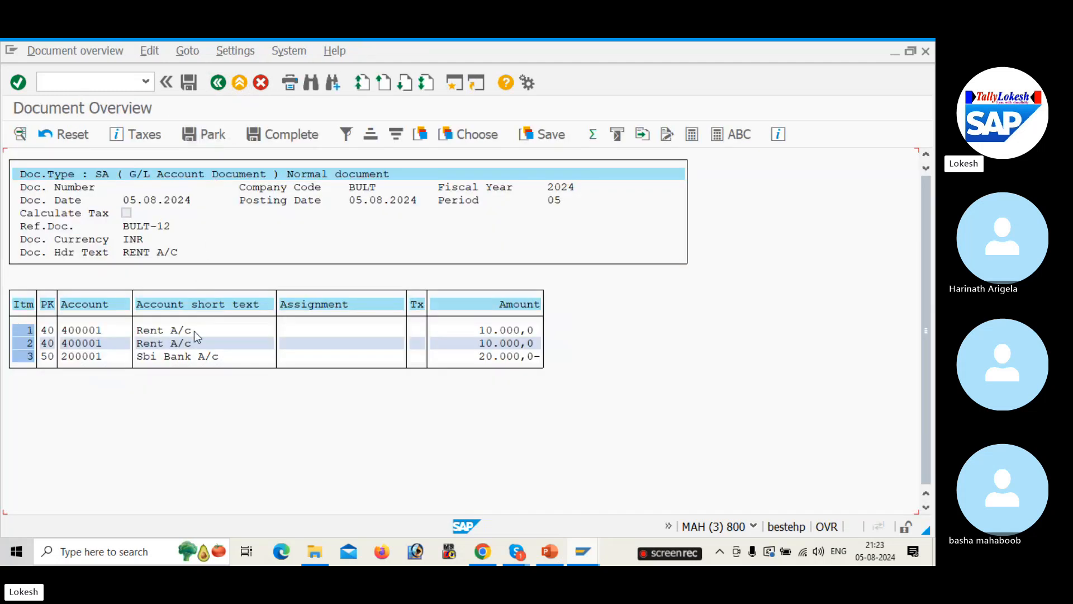
Step: Check the first rent debit item's details and try to post the document
{"action": "double_click", "coordinate": [193, 334]}
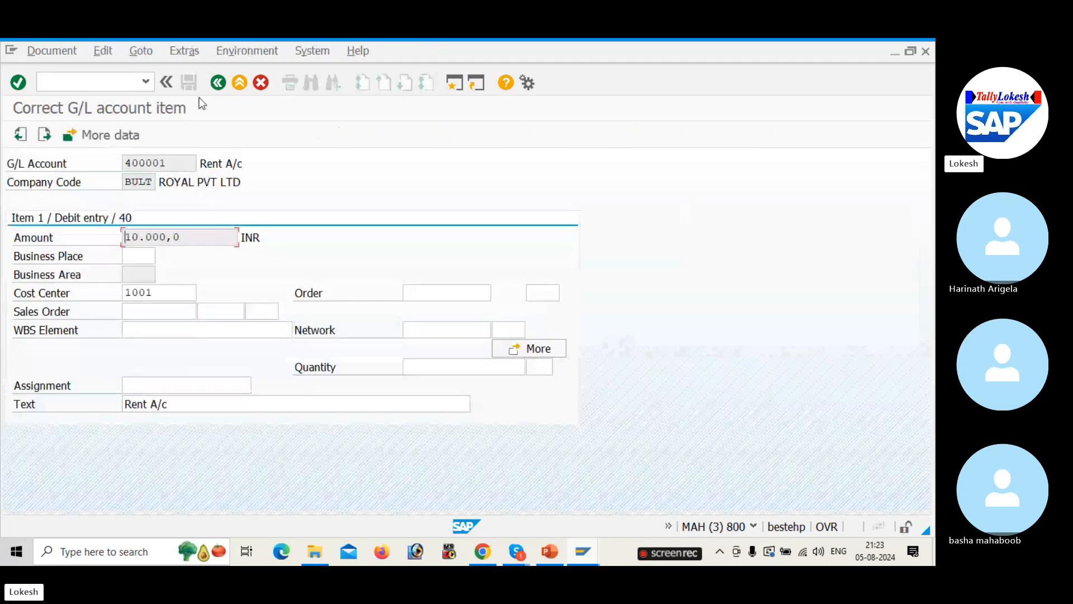
{"action": "left_click", "coordinate": [218, 83]}
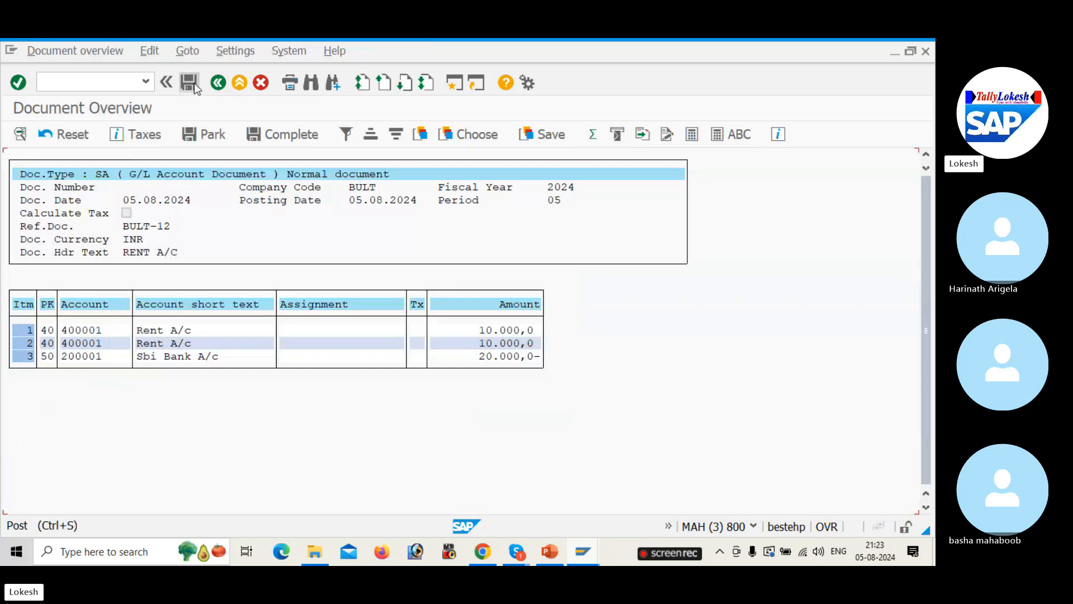
{"action": "left_click", "coordinate": [194, 83]}
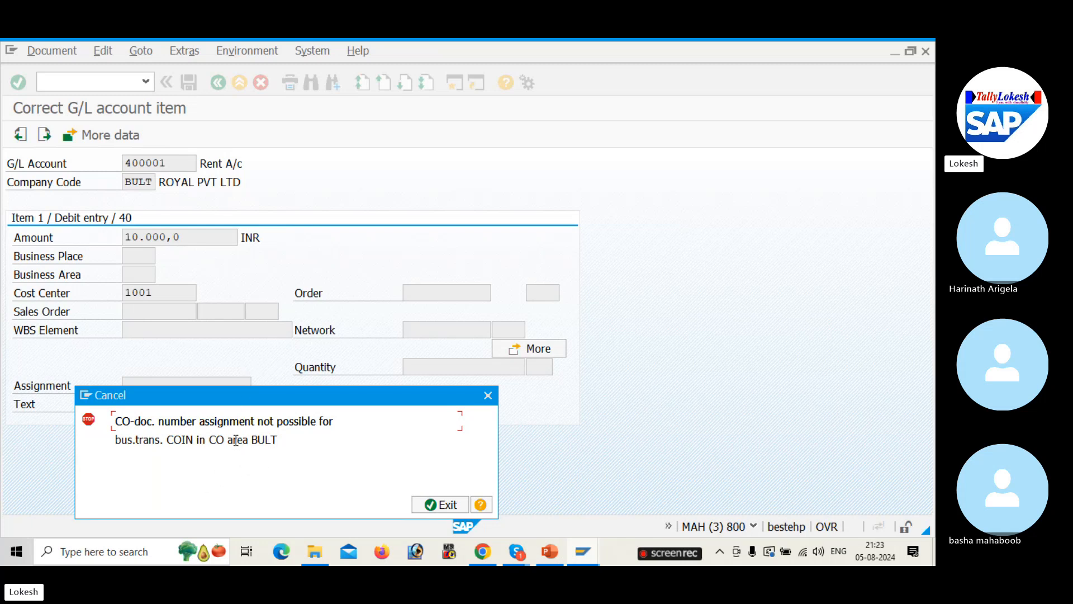
{"action": "left_click", "coordinate": [439, 505]}
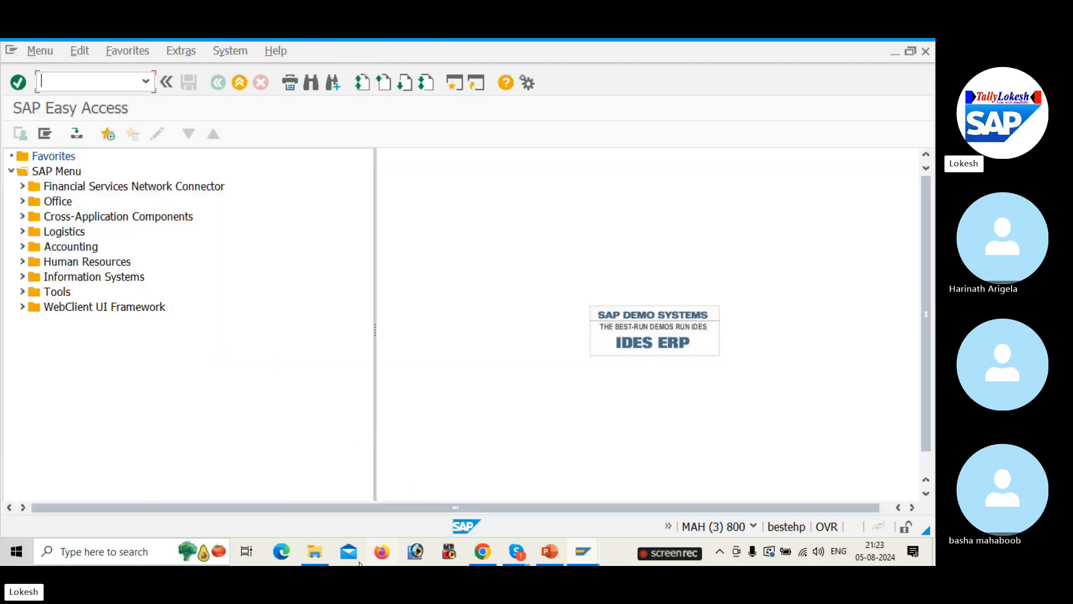
Step: Switch to File Explorer and open the COST ELEMENTS. SAP presentation from SAP DATA > SAP NEW NOTES > Co Concepts on drive E
{"action": "left_click", "coordinate": [317, 552]}
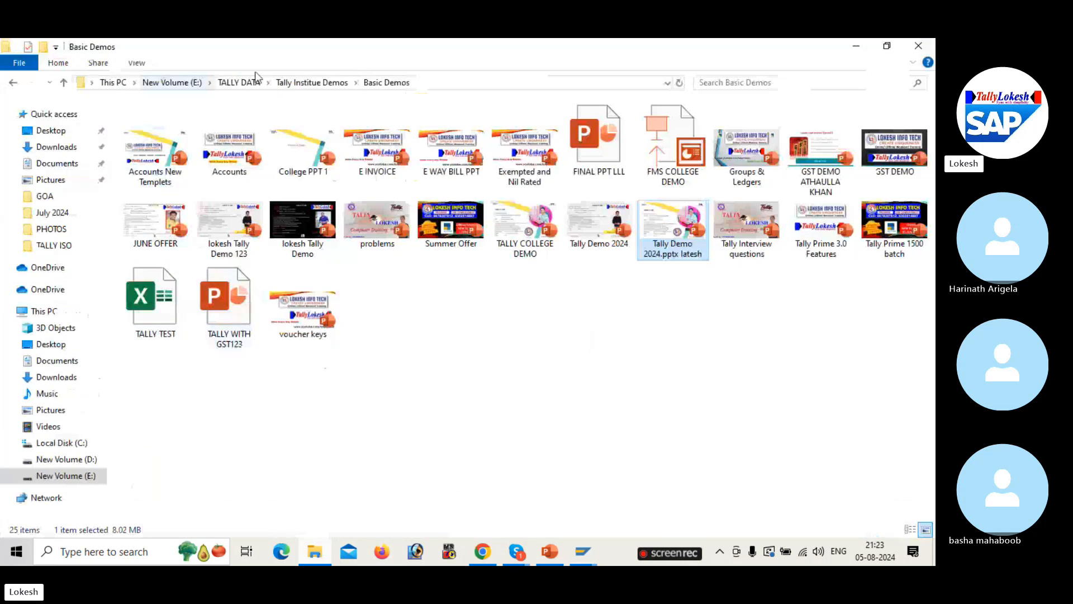
{"action": "left_click", "coordinate": [178, 83]}
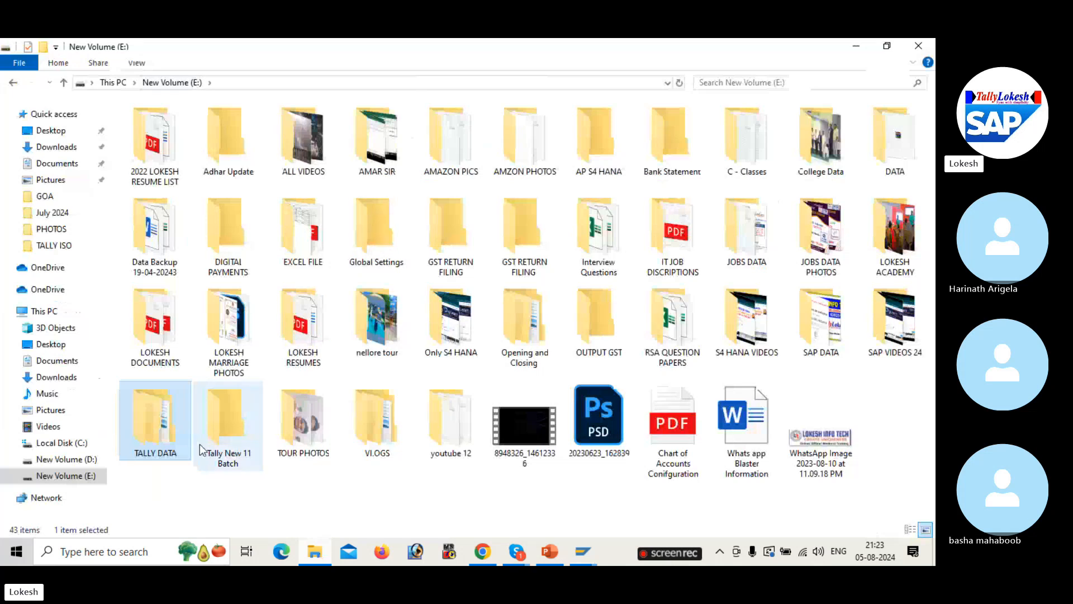
{"action": "double_click", "coordinate": [803, 333]}
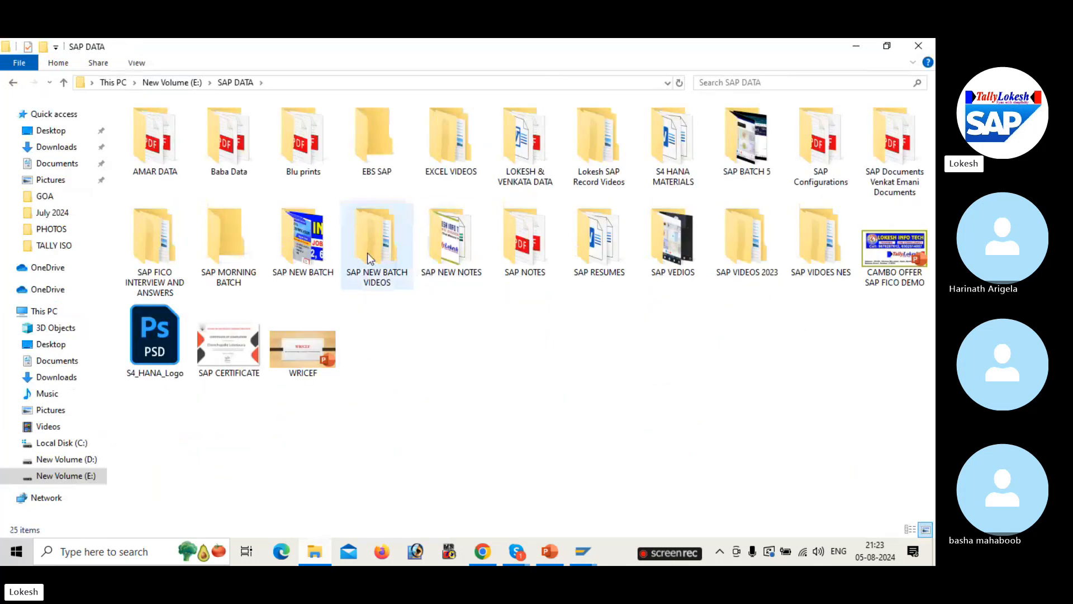
{"action": "double_click", "coordinate": [429, 260]}
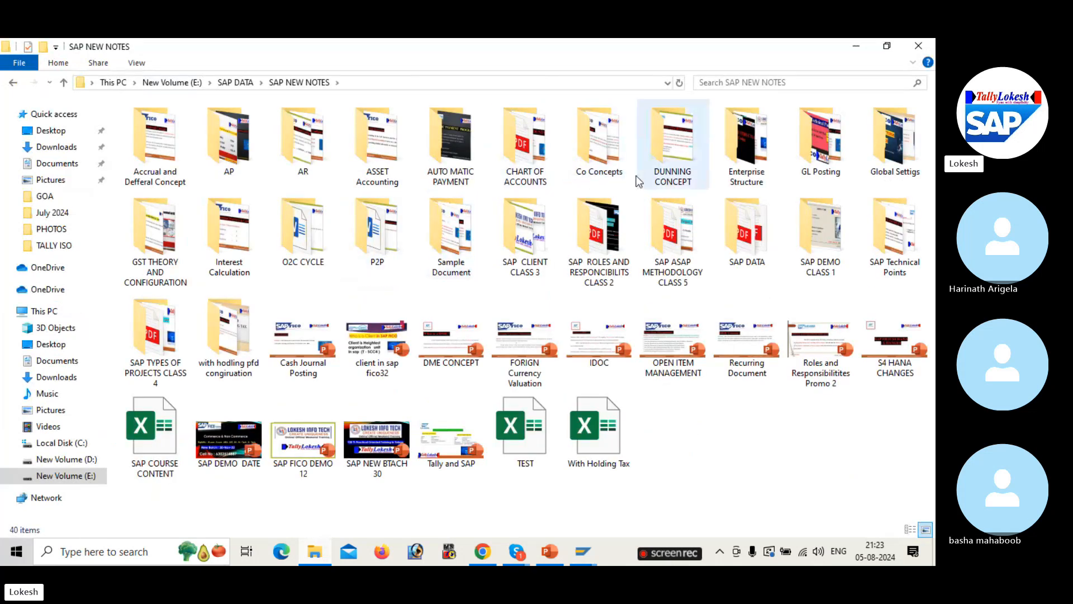
{"action": "double_click", "coordinate": [599, 144]}
{"action": "double_click", "coordinate": [163, 159]}
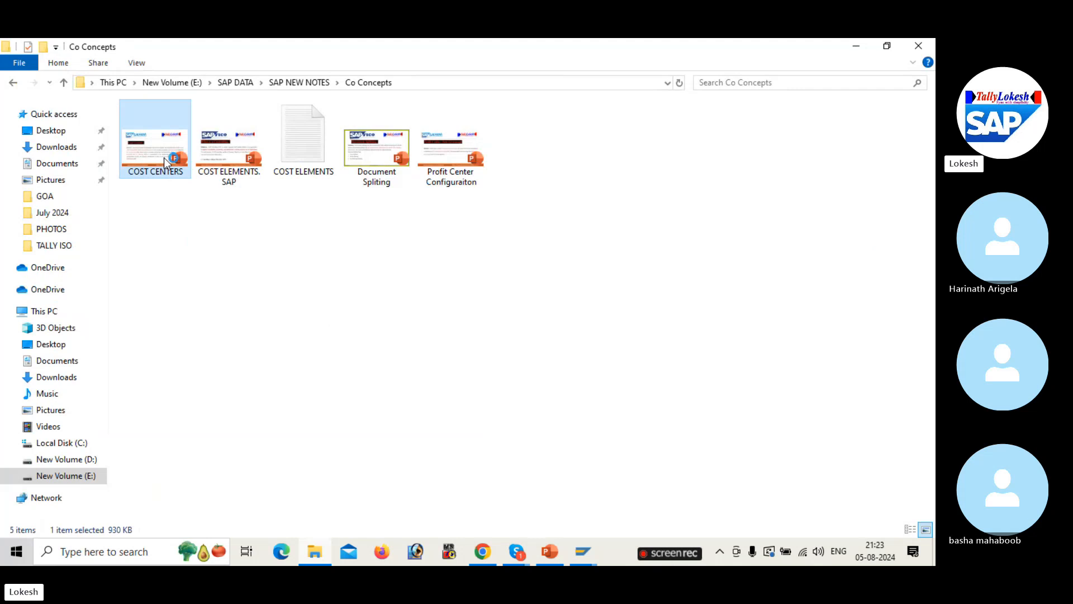
{"action": "left_click", "coordinate": [918, 46]}
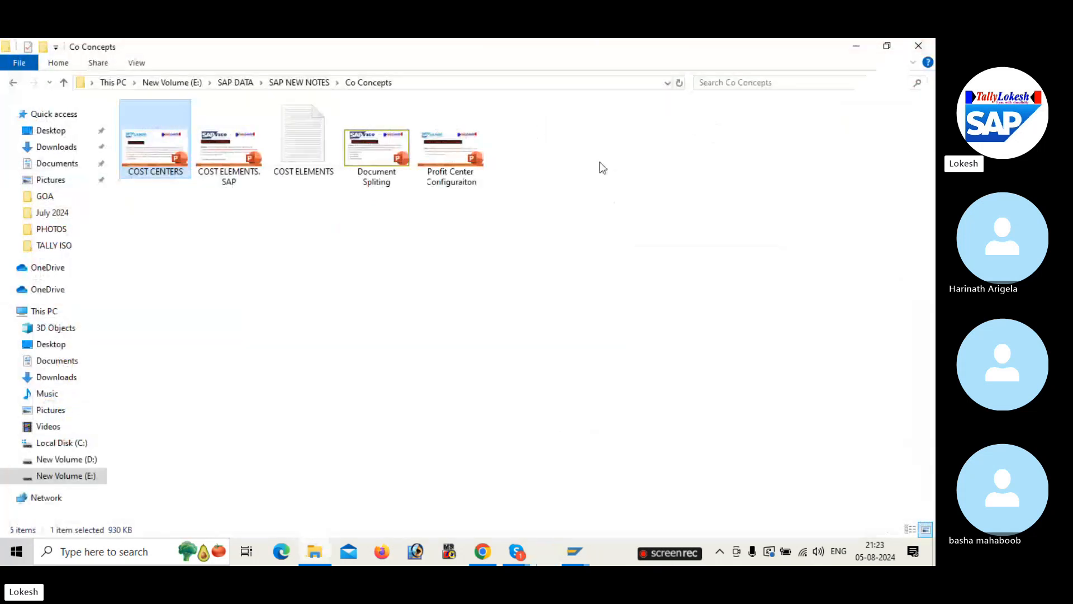
{"action": "left_click", "coordinate": [242, 163]}
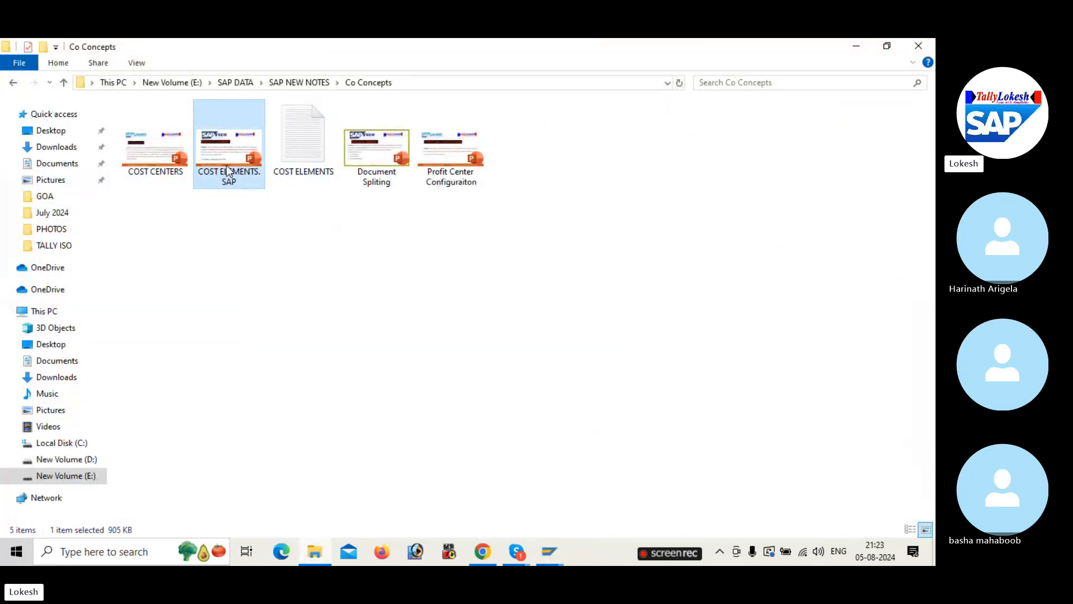
{"action": "double_click", "coordinate": [228, 171]}
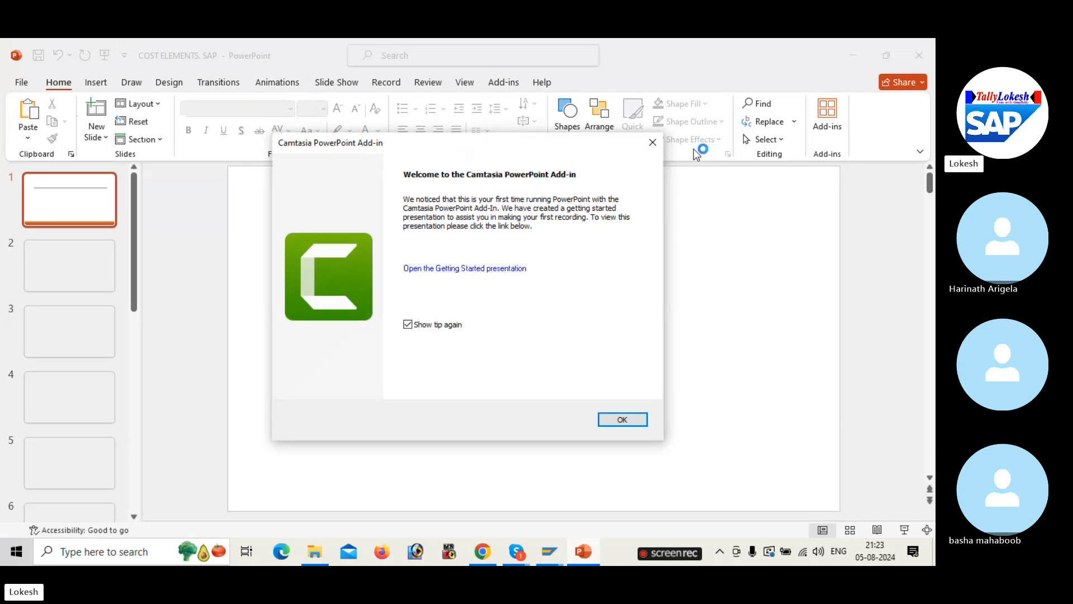
{"action": "left_click", "coordinate": [653, 142]}
Step: Look through the presentation for the configuration steps slide listing the transaction code for controlling document number ranges
{"action": "left_click", "coordinate": [83, 282]}
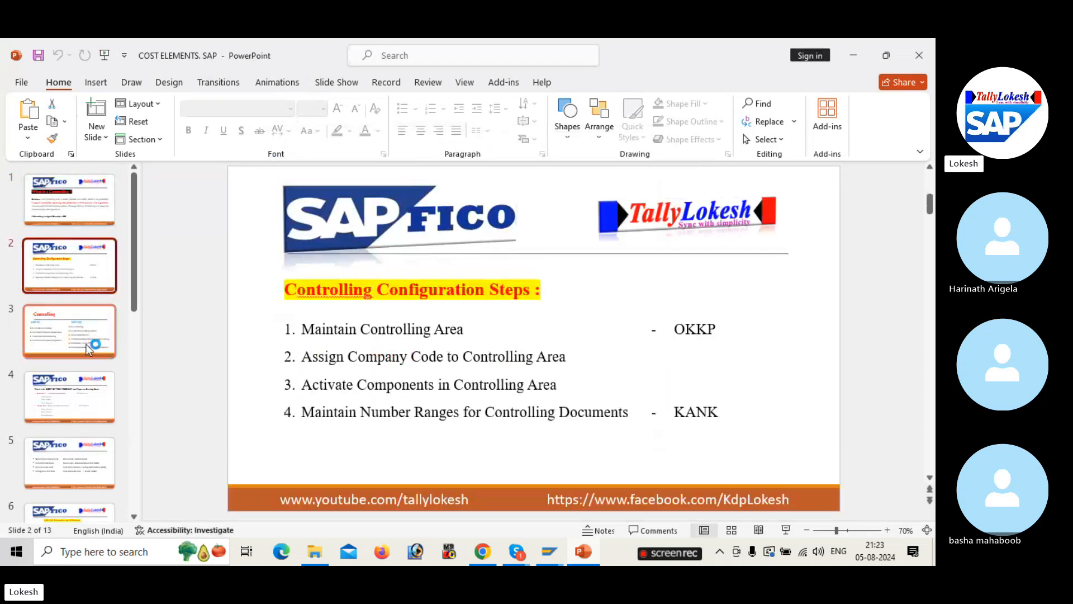
{"action": "scroll", "coordinate": [84, 363], "scroll_direction": "down", "scroll_amount": 3}
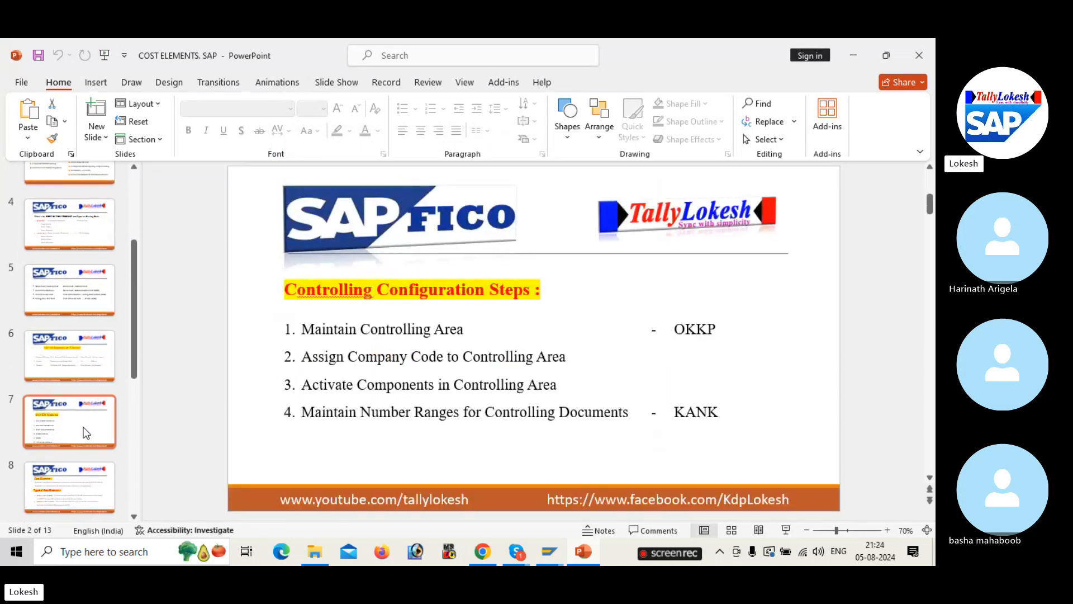
{"action": "scroll", "coordinate": [83, 430], "scroll_direction": "up", "scroll_amount": 3}
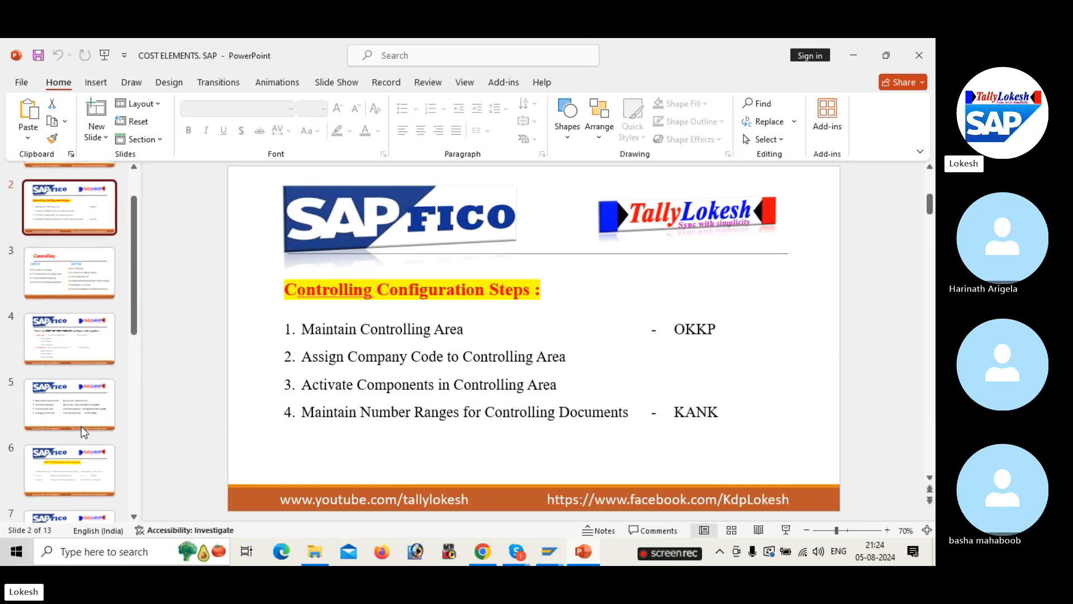
{"action": "scroll", "coordinate": [81, 426], "scroll_direction": "down", "scroll_amount": 10}
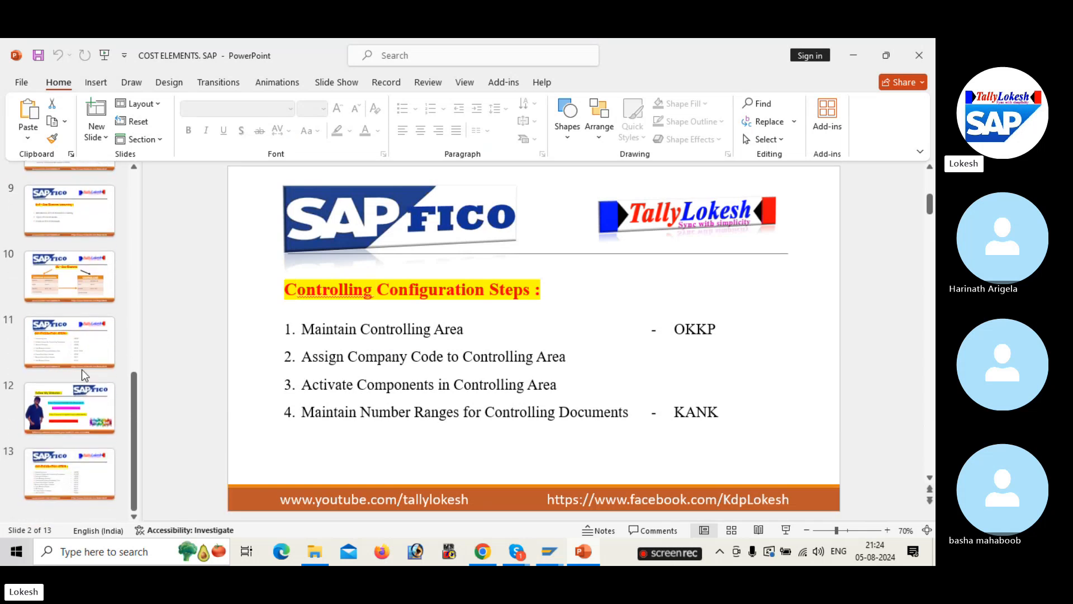
{"action": "left_click", "coordinate": [77, 353]}
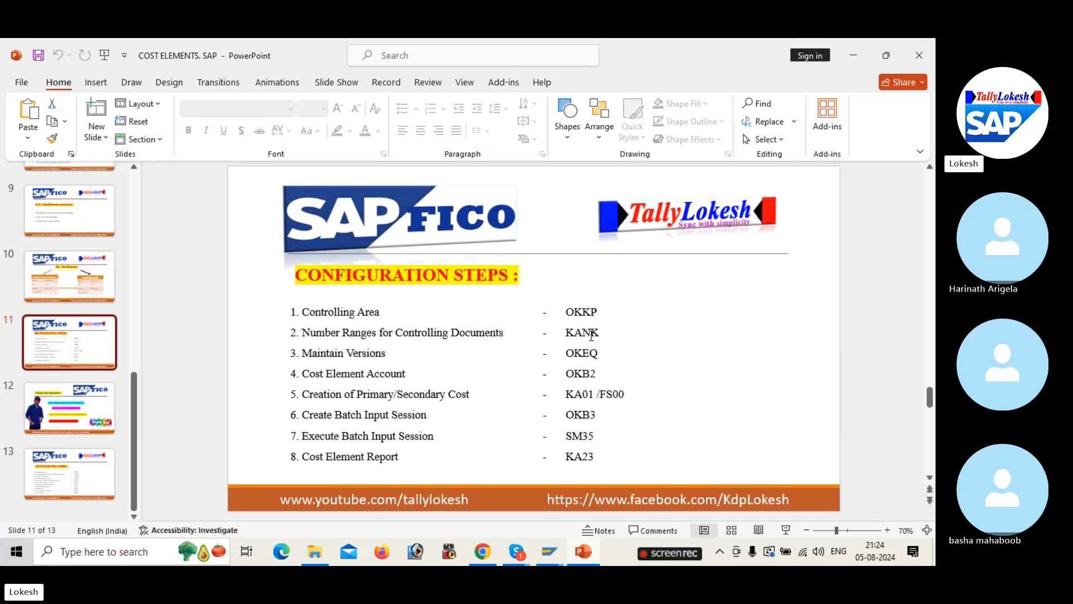
Step: Switch back to SAP, run transaction KANK, open the number range groups of CO area BULT for editing and review their elements
{"action": "key", "text": "alt+Tab"}
{"action": "key", "text": "alt+Tab"}
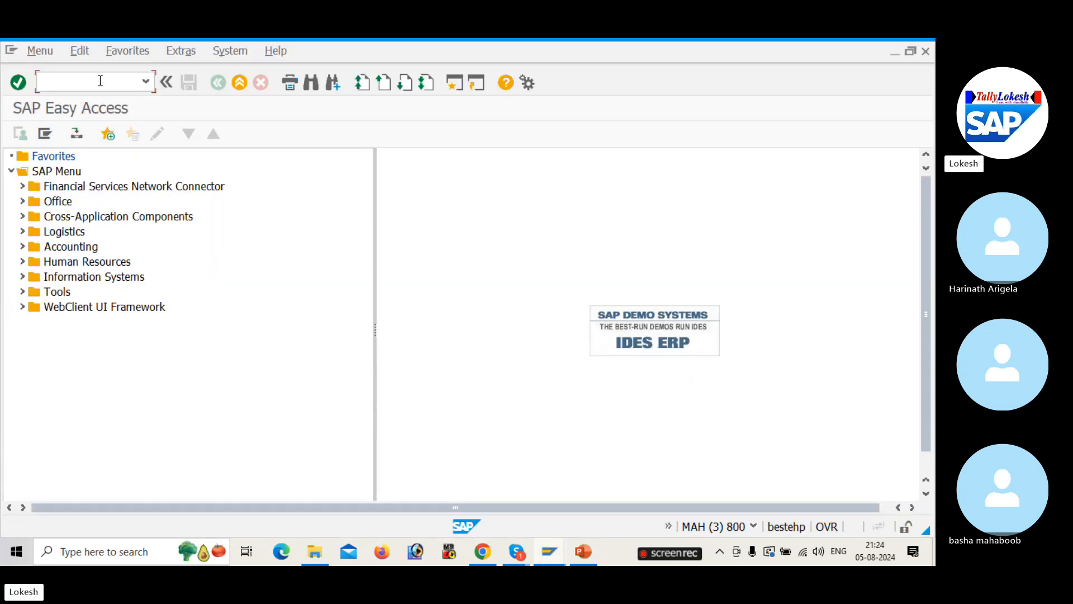
{"action": "type", "text": "KANK"}
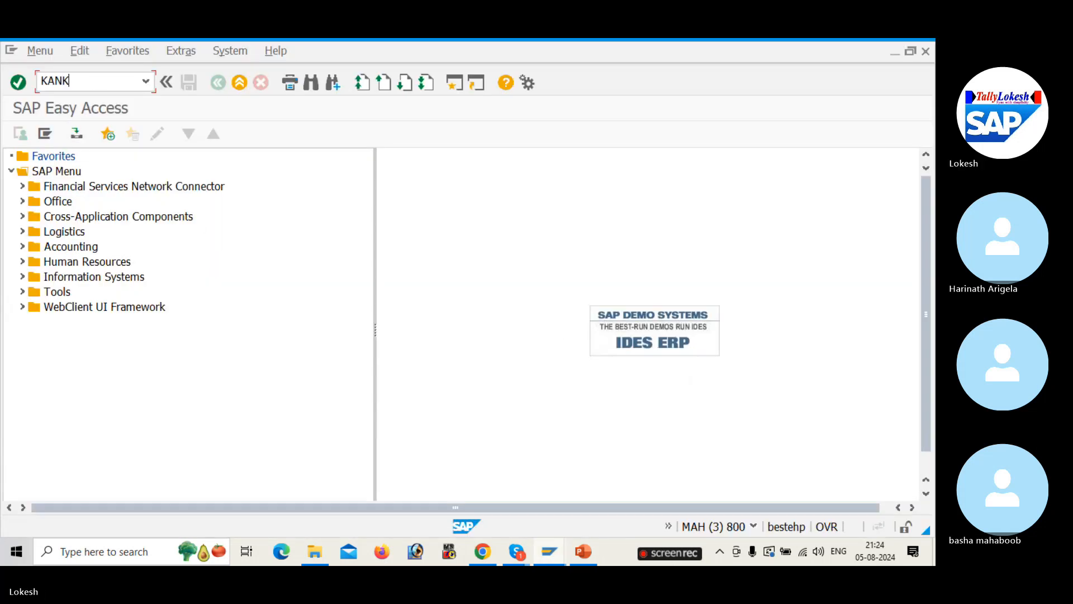
{"action": "key", "text": "Return"}
{"action": "left_click", "coordinate": [180, 163]}
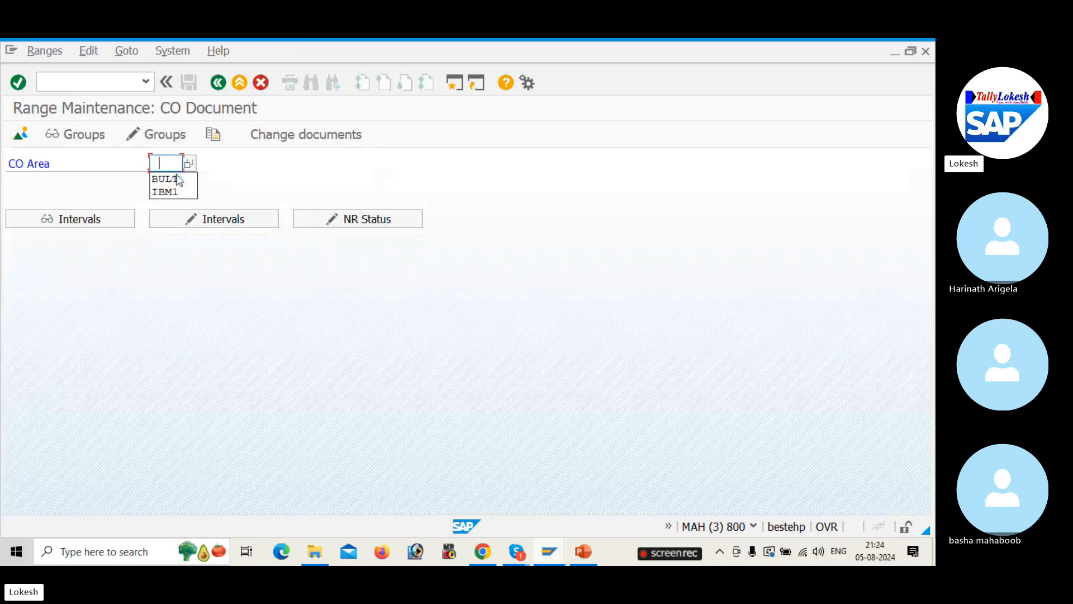
{"action": "left_click", "coordinate": [179, 179]}
{"action": "left_click", "coordinate": [167, 139]}
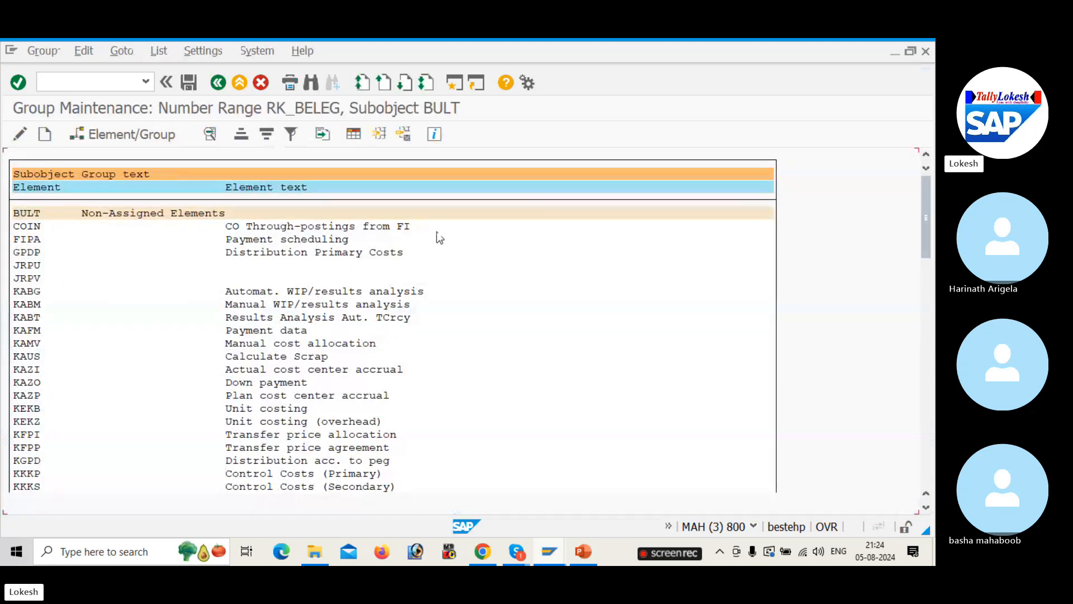
{"action": "left_click_drag", "start_coordinate": [923, 195], "coordinate": [921, 416]}
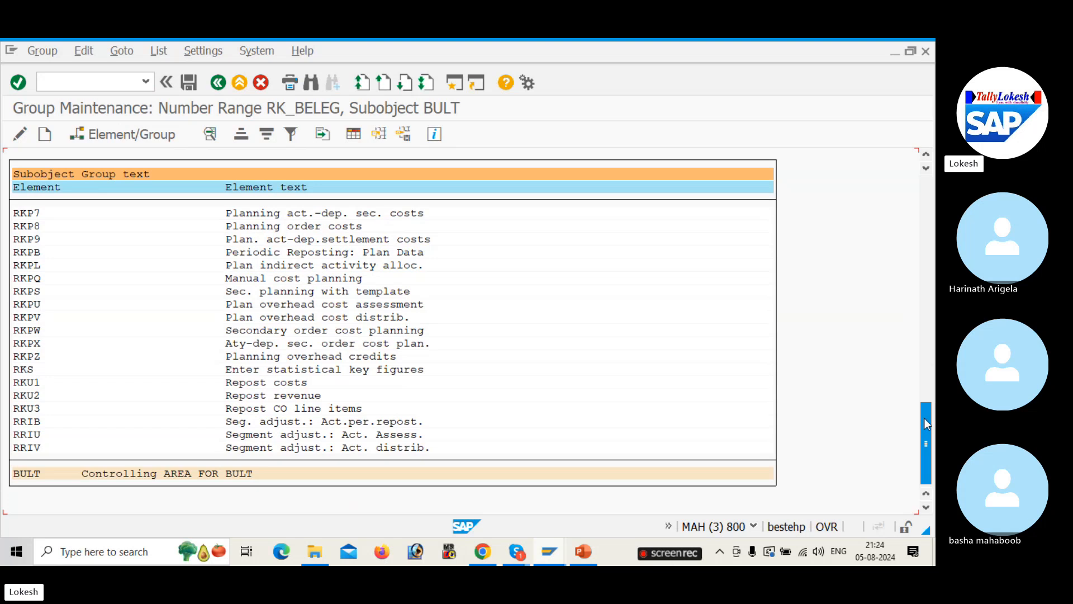
{"action": "left_click_drag", "start_coordinate": [924, 418], "coordinate": [926, 161]}
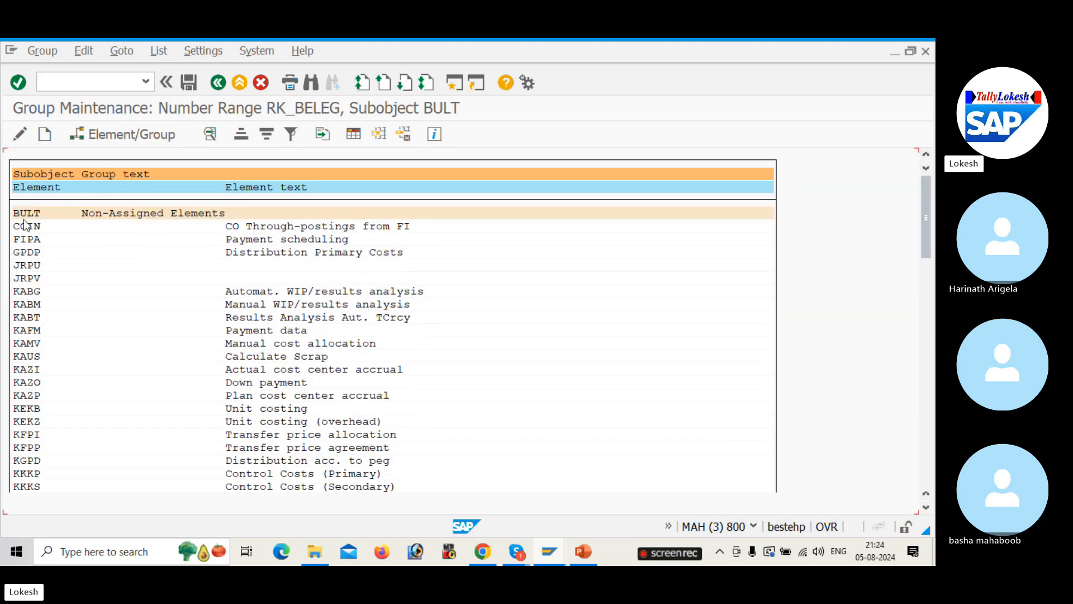
Step: Create a new number range group for subobject BULT with the group text CONTROLING AREA FOR
{"action": "left_click", "coordinate": [45, 134]}
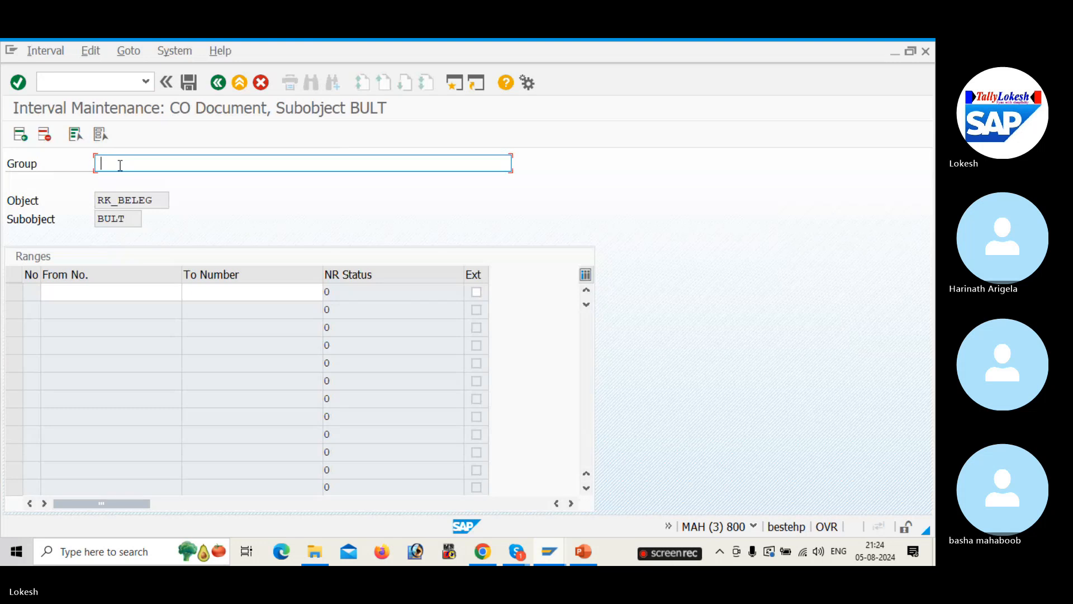
{"action": "type", "text": "CONTROLING AREA FOR"}
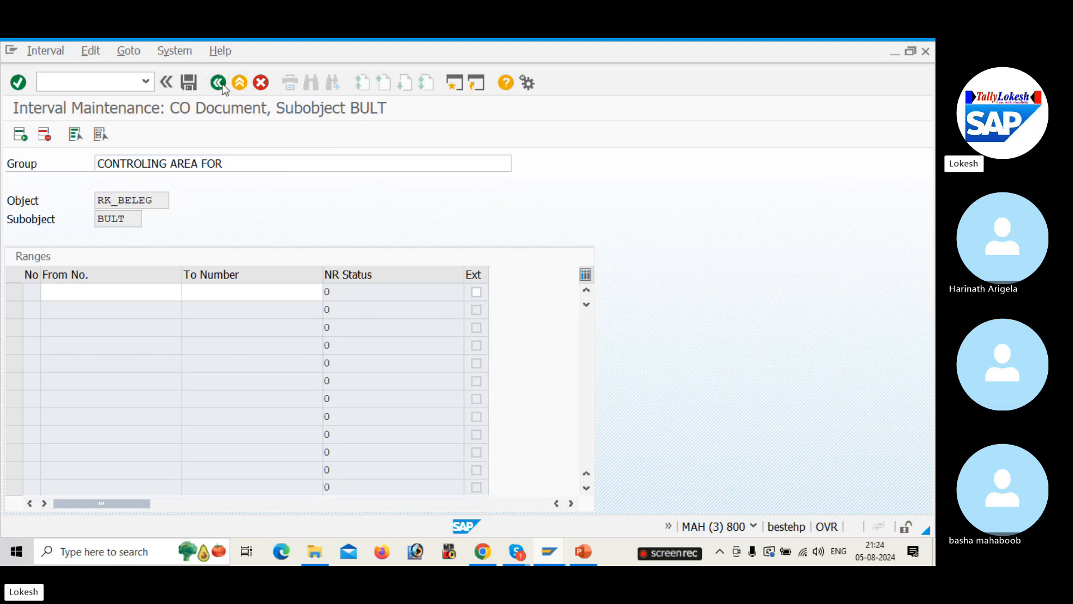
{"action": "left_click", "coordinate": [240, 82]}
{"action": "left_click", "coordinate": [618, 252]}
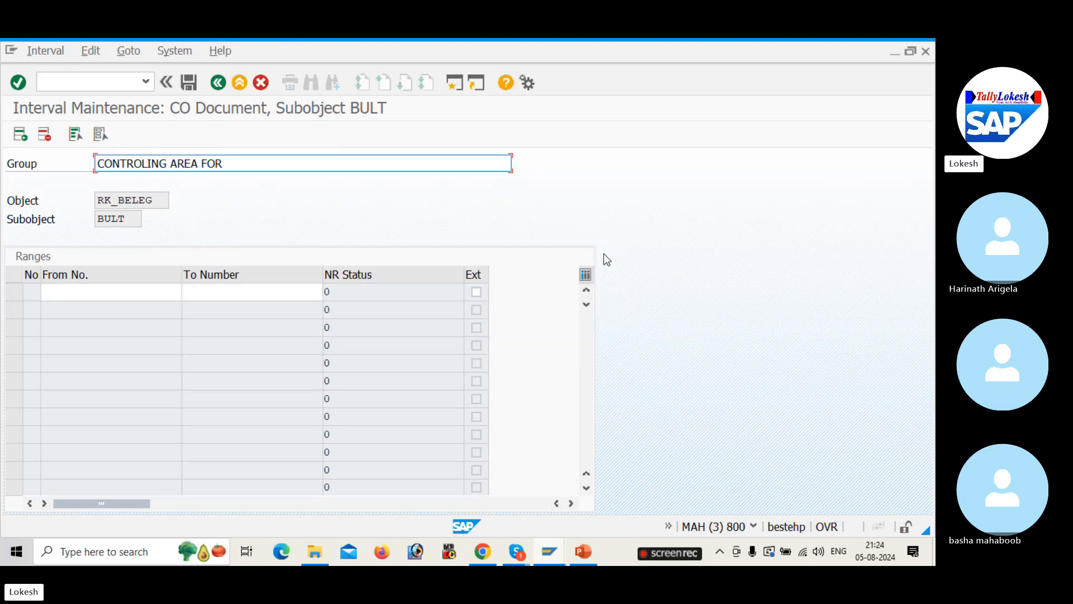
{"action": "left_click", "coordinate": [217, 83]}
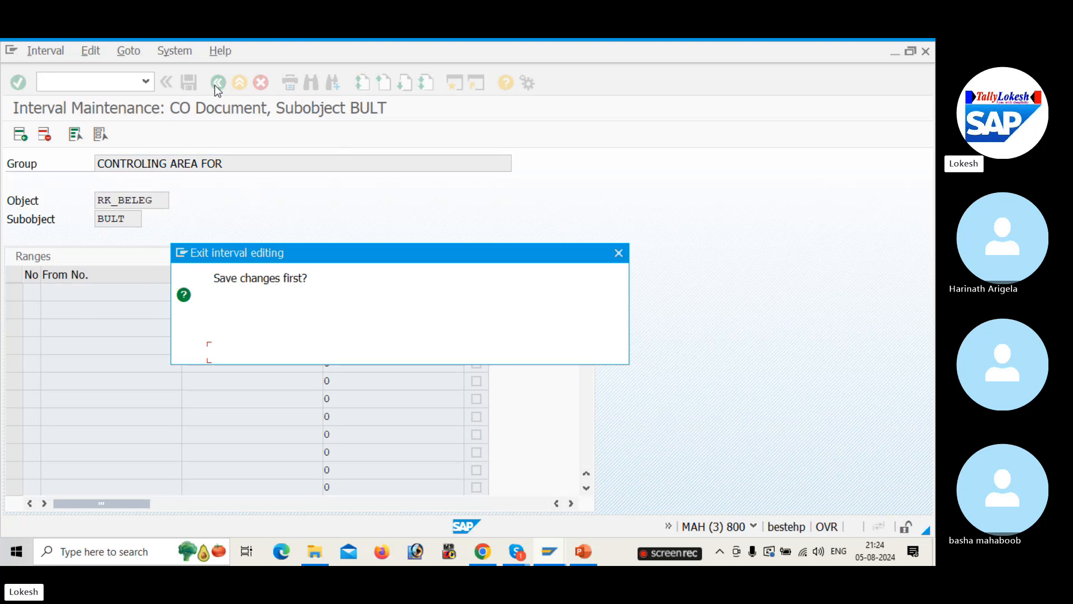
{"action": "left_click", "coordinate": [618, 253]}
{"action": "left_click", "coordinate": [261, 83]}
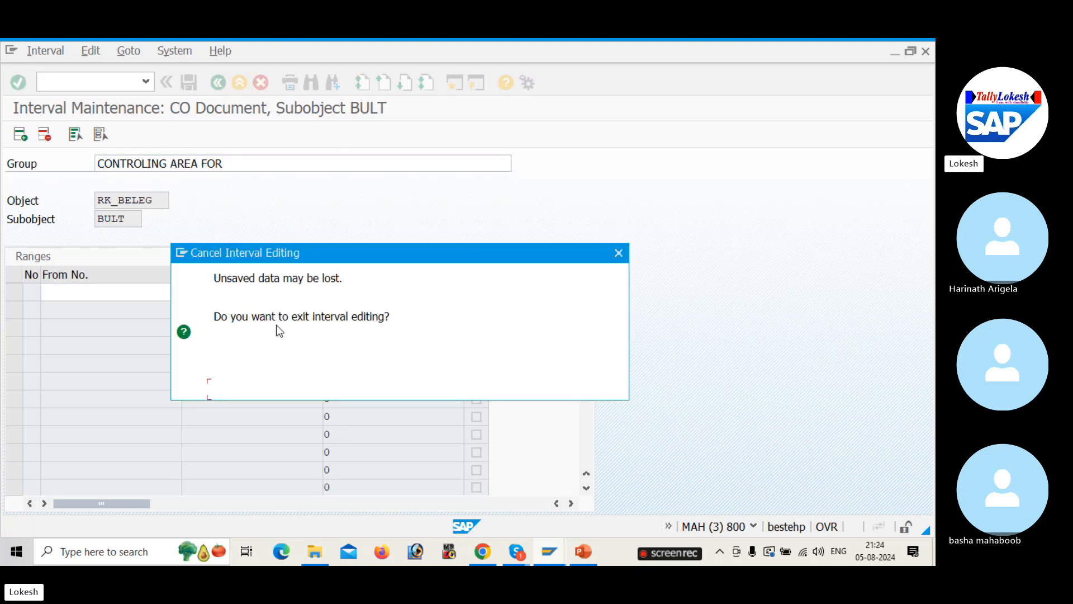
{"action": "left_click", "coordinate": [618, 253]}
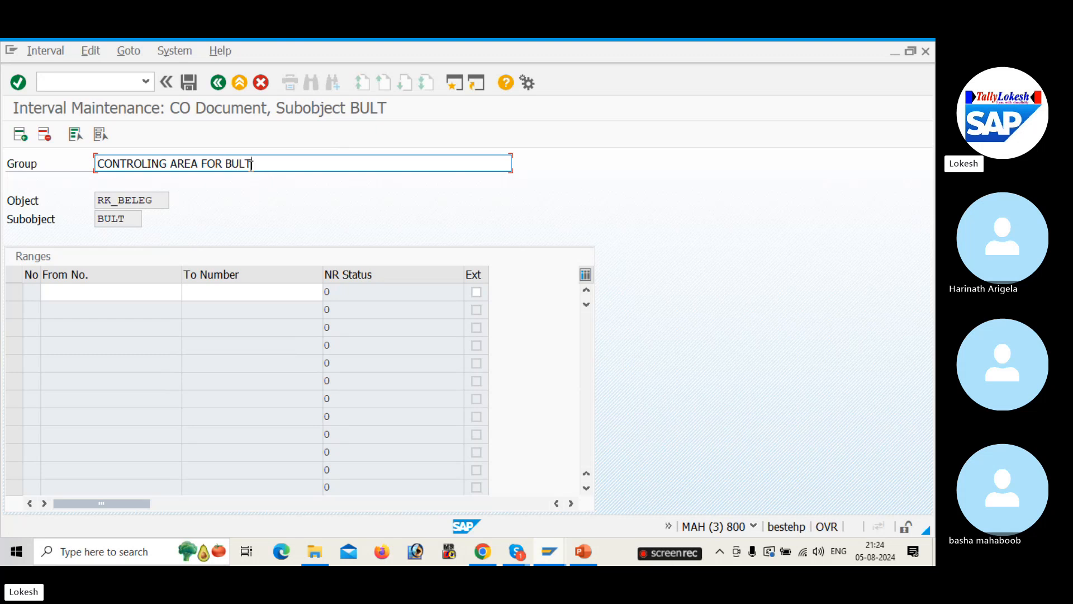
Step: Enter a number interval from 01 to 1000 for the CONTROLING AREA FOR BULT group and try to save it
{"action": "left_click", "coordinate": [110, 290]}
{"action": "type", "text": "0"}
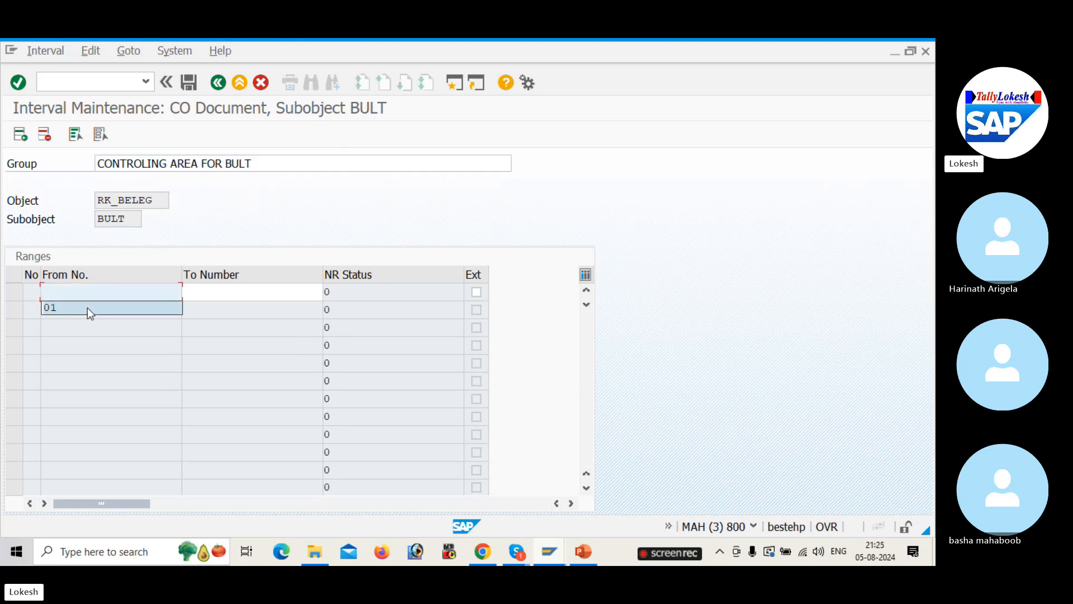
{"action": "left_click", "coordinate": [87, 308]}
{"action": "left_click", "coordinate": [242, 291]}
{"action": "type", "text": "5"}
{"action": "left_click", "coordinate": [239, 306]}
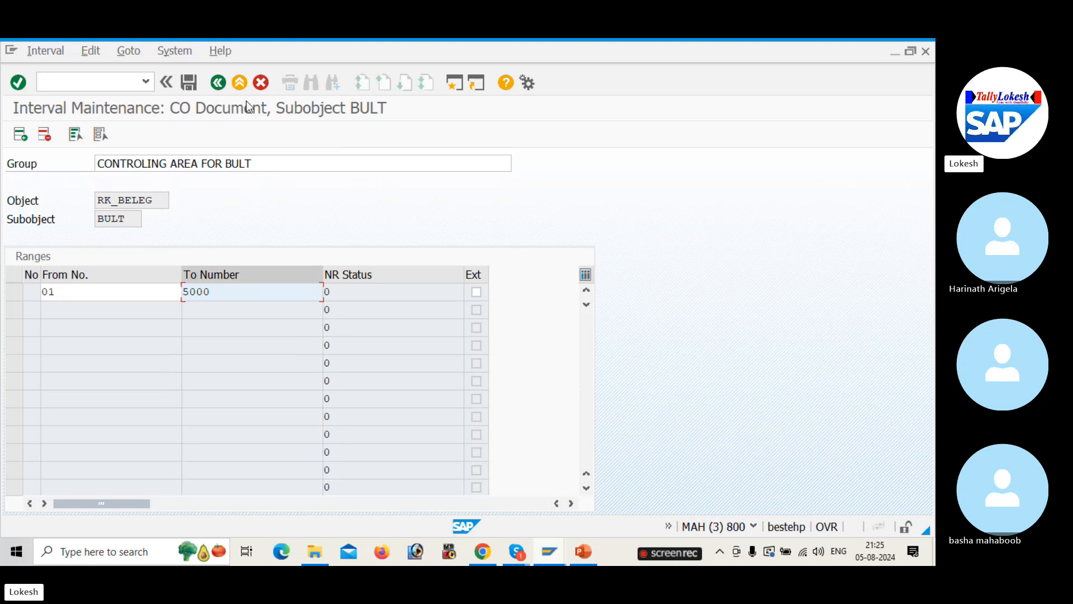
{"action": "left_click_drag", "start_coordinate": [231, 290], "coordinate": [144, 302]}
{"action": "type", "text": "1000"}
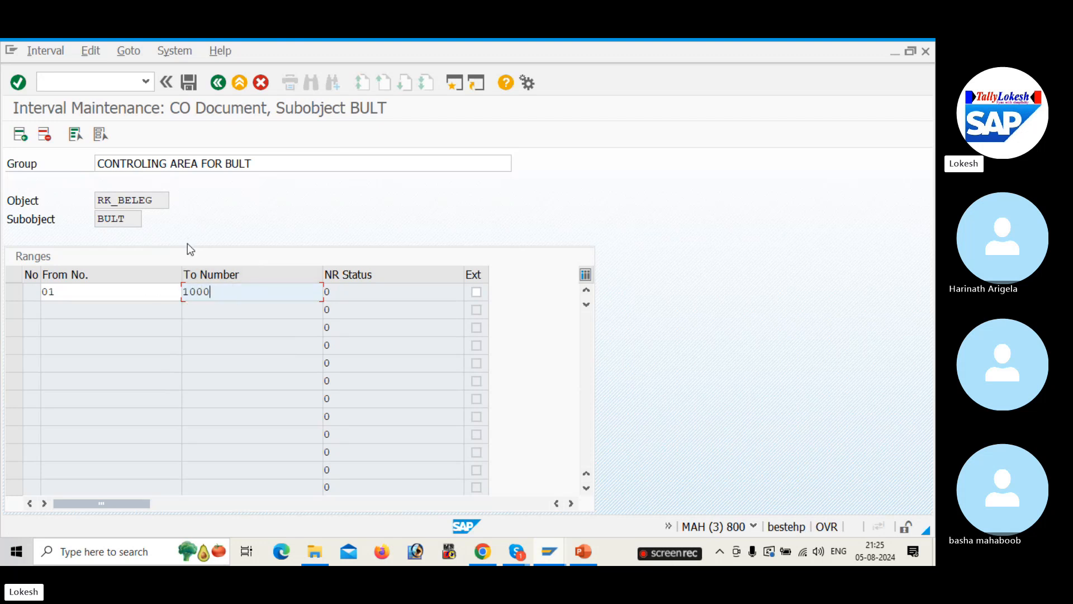
{"action": "left_click", "coordinate": [189, 83]}
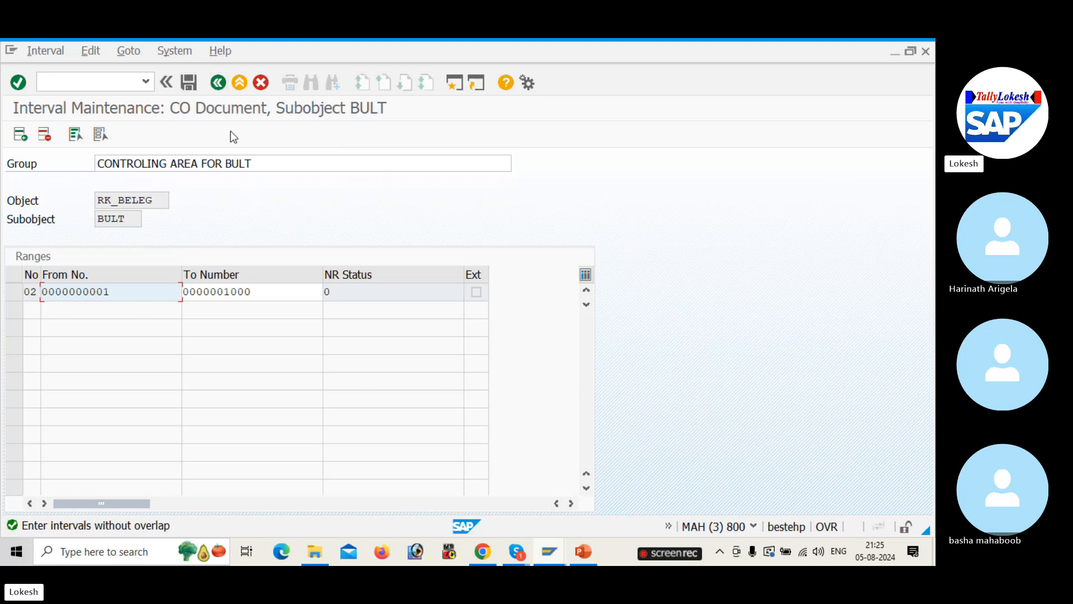
Step: Leave interval editing of the CONTROLING AREA FOR BULT group without saving and return to the SAP start screen with /n
{"action": "left_click", "coordinate": [218, 83]}
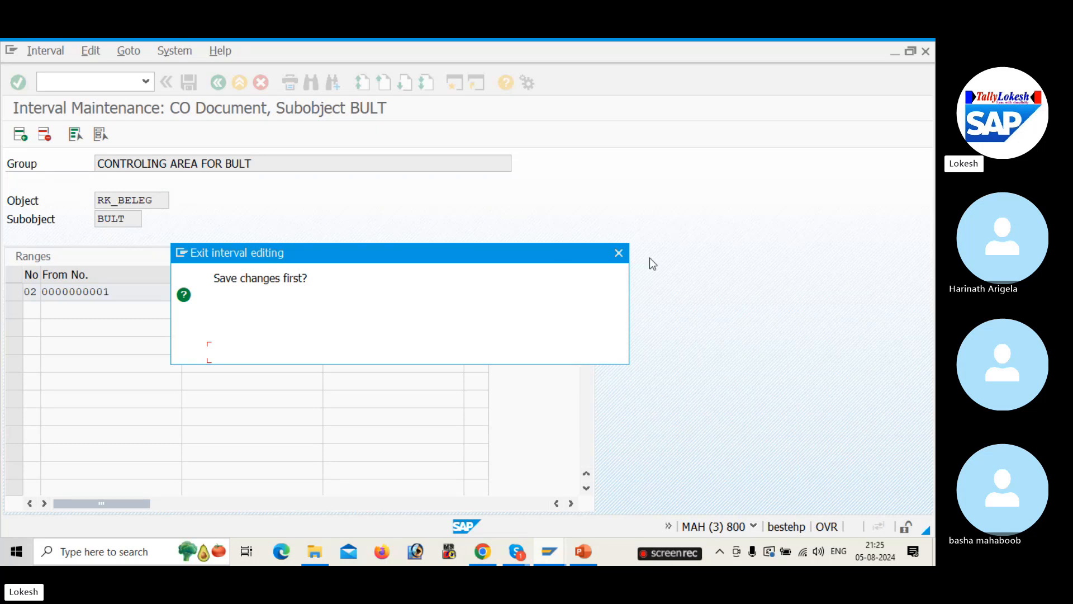
{"action": "left_click", "coordinate": [619, 255]}
{"action": "left_click", "coordinate": [261, 85]}
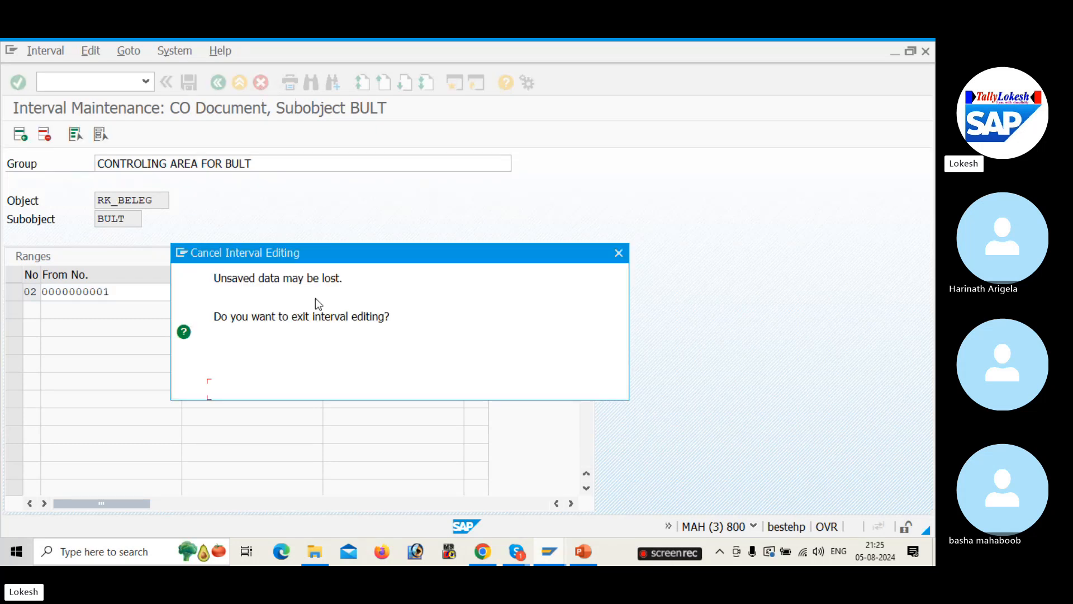
{"action": "left_click", "coordinate": [113, 84]}
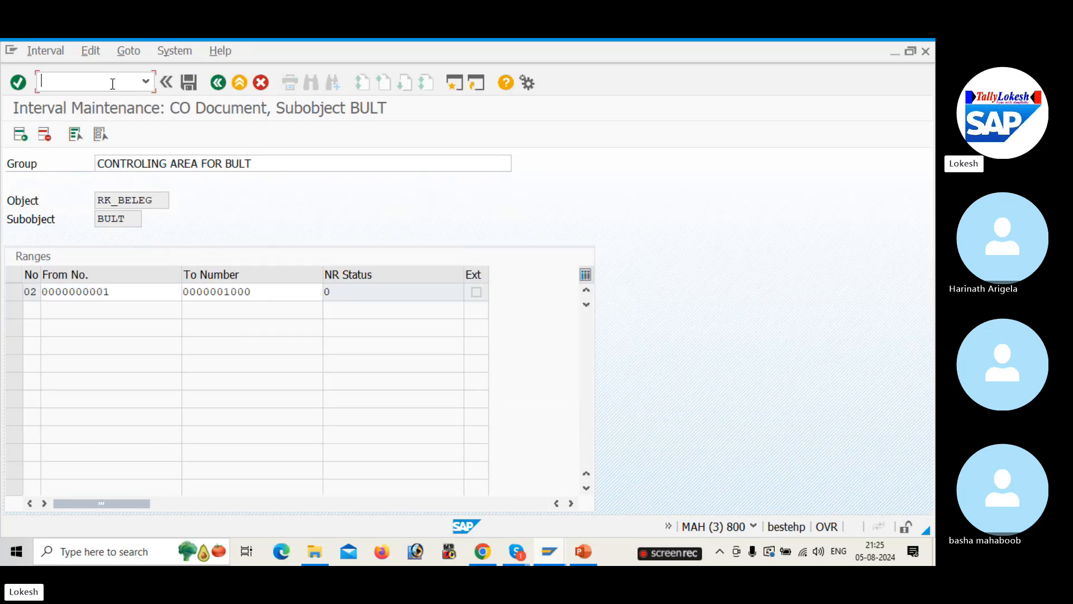
{"action": "type", "text": "/n"}
{"action": "key", "text": "Return"}
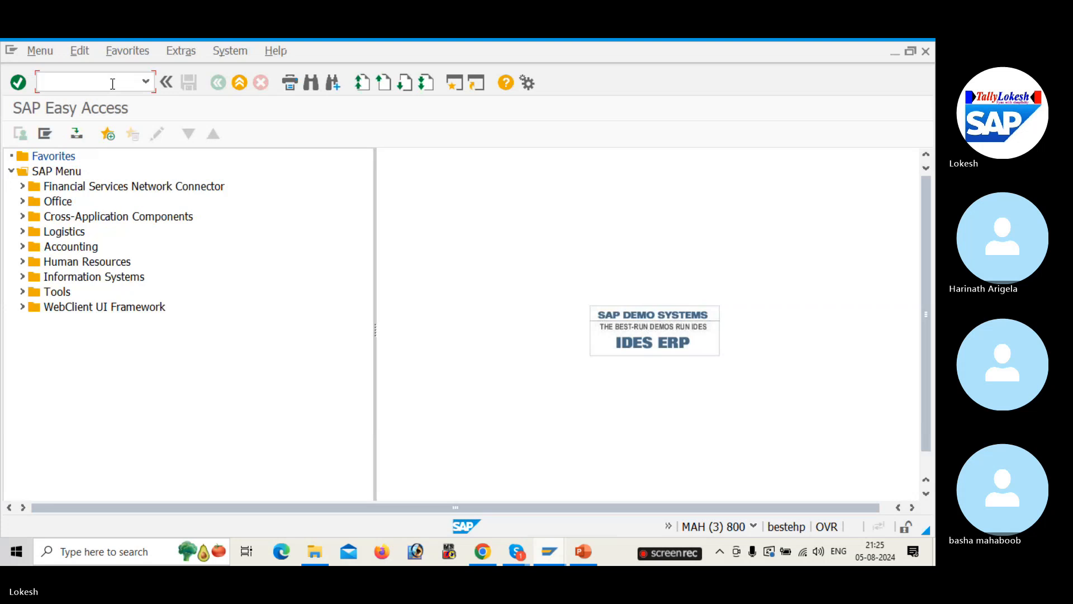
Step: Run transaction KANK, open the number range groups of CO area BULT for editing, and review the Controlling AREA FOR BULT group's interval
{"action": "key", "text": "alt+Tab"}
{"action": "key", "text": "alt+Tab"}
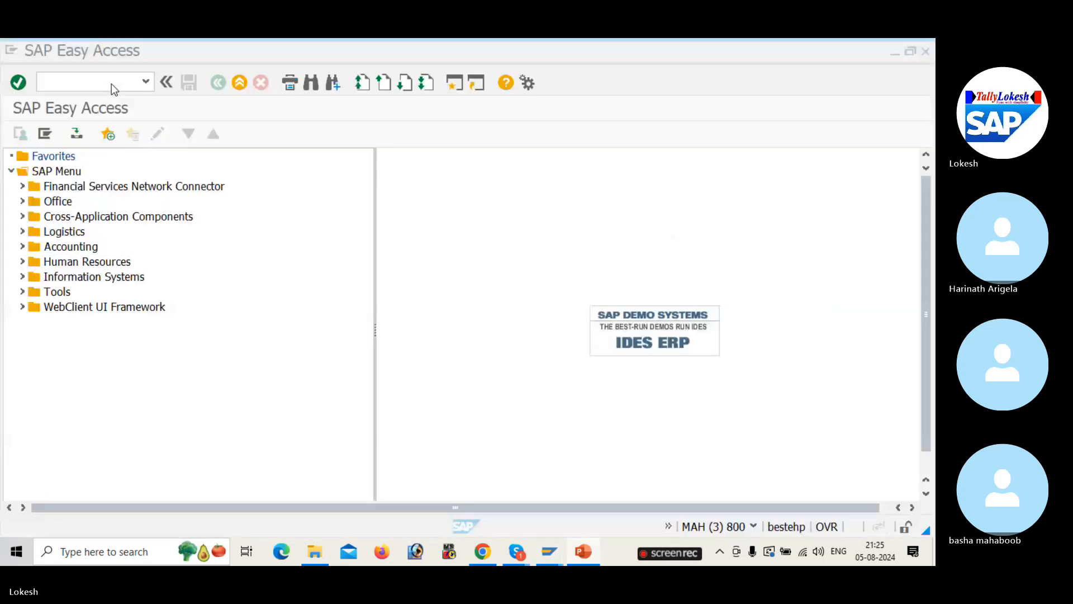
{"action": "type", "text": "KANK"}
{"action": "key", "text": "Return"}
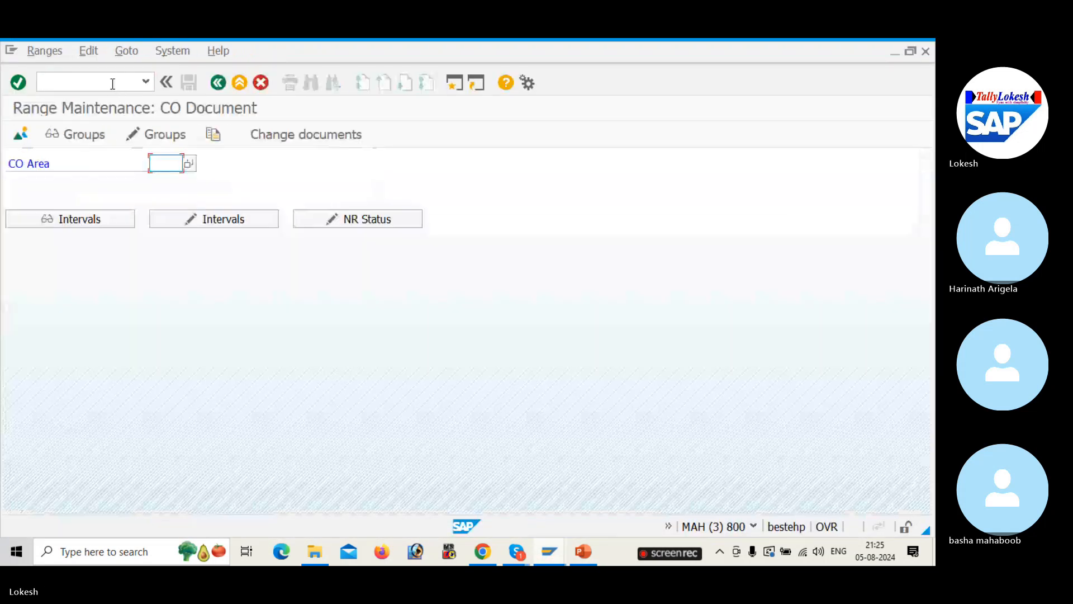
{"action": "left_click", "coordinate": [159, 163]}
{"action": "left_click", "coordinate": [167, 178]}
{"action": "left_click", "coordinate": [162, 135]}
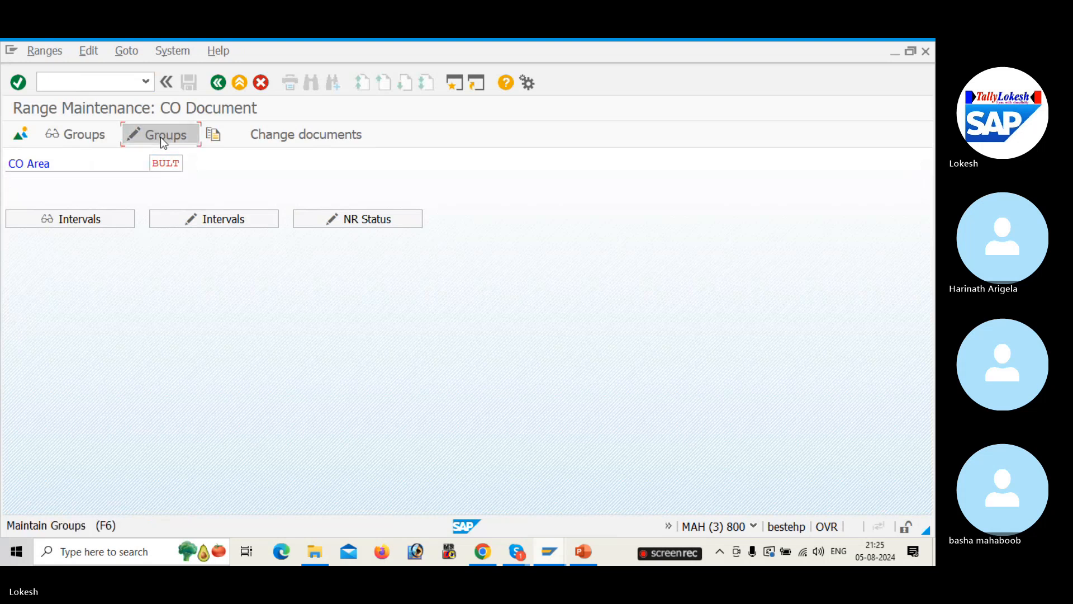
{"action": "scroll", "coordinate": [299, 306], "scroll_direction": "down", "scroll_amount": 4}
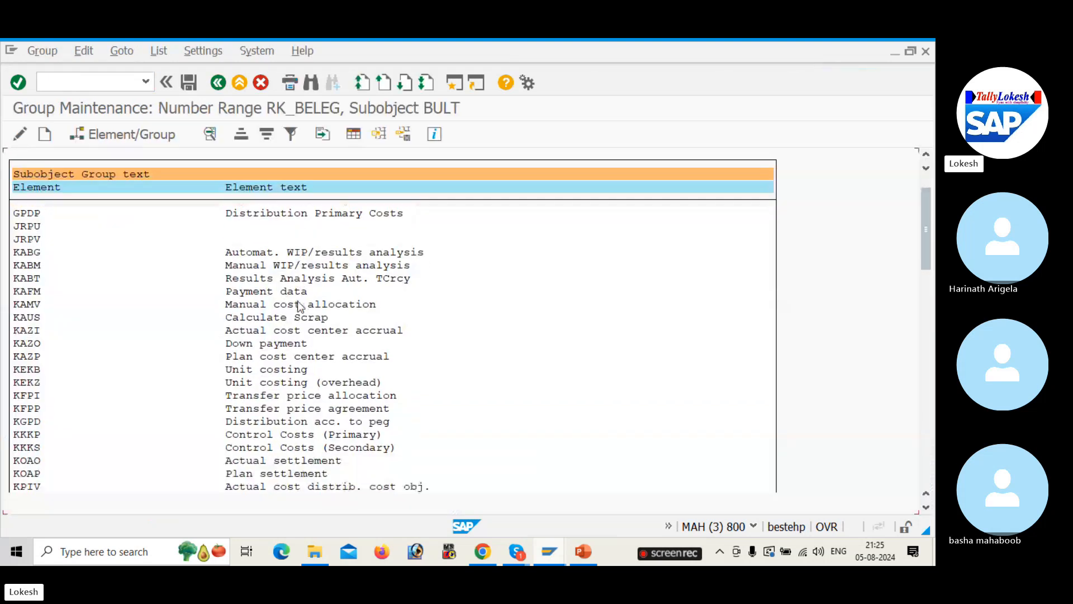
{"action": "left_click_drag", "start_coordinate": [919, 226], "coordinate": [922, 458]}
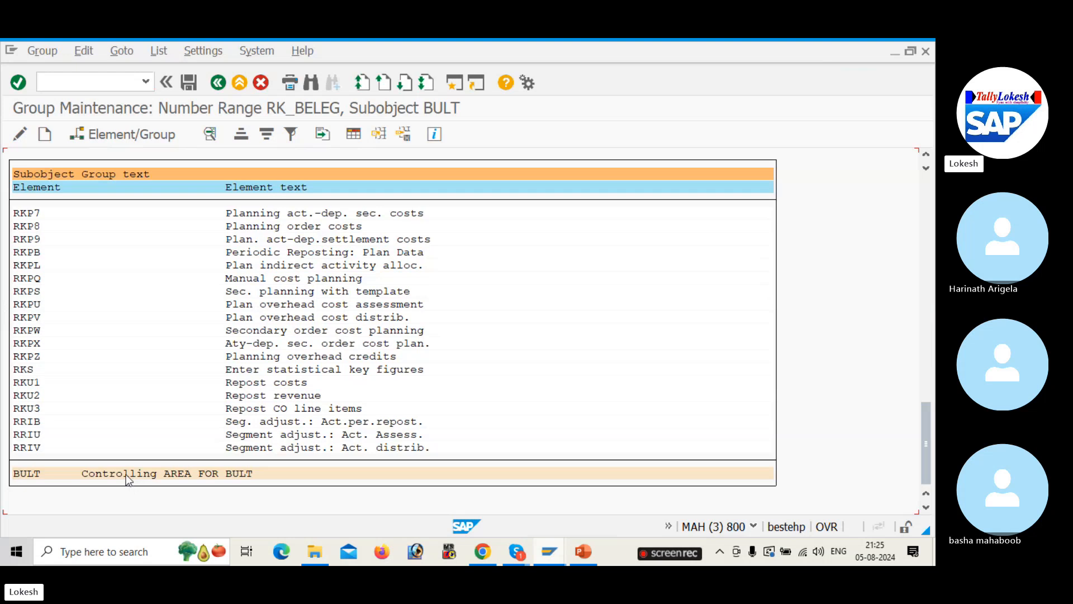
{"action": "double_click", "coordinate": [126, 474]}
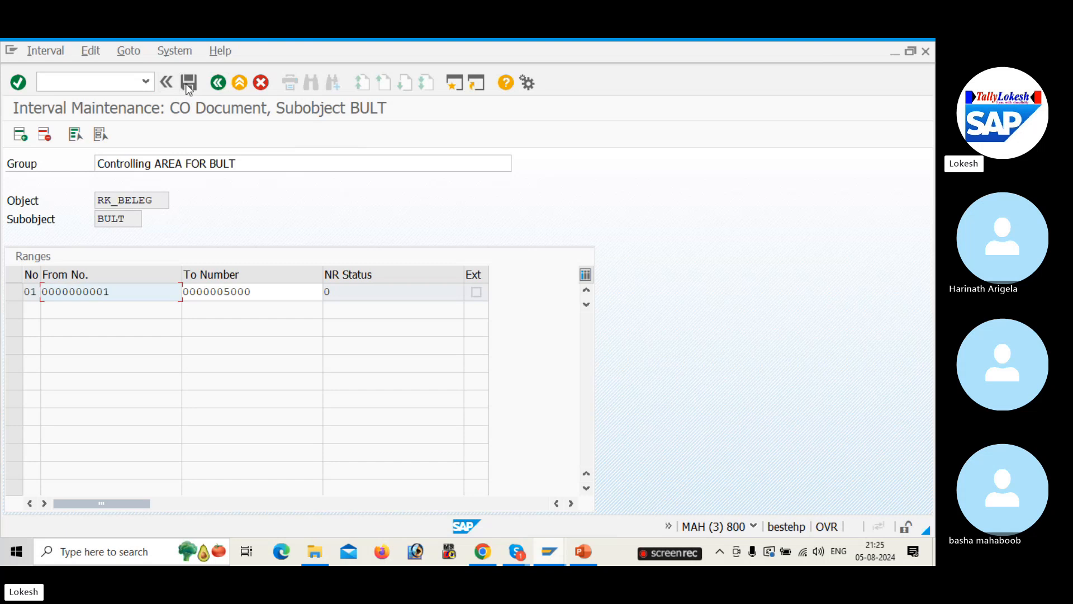
Step: Check the configuration steps slide, run transaction FS00 in SAP, display G/L account 400001 Rent A/c and open its cost element
{"action": "key", "text": "alt+Tab"}
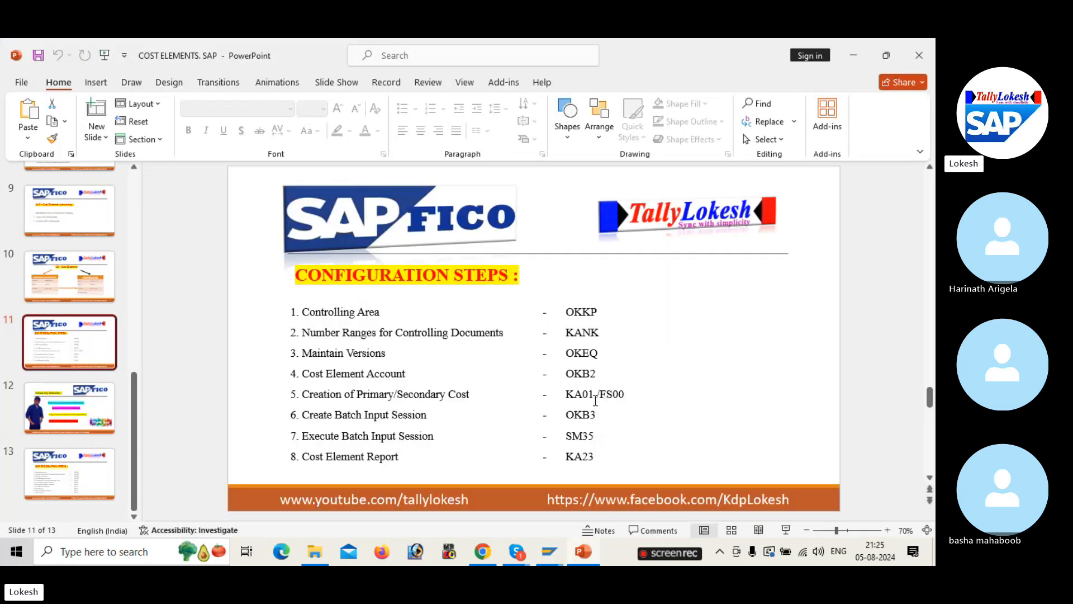
{"action": "key", "text": "alt+Tab"}
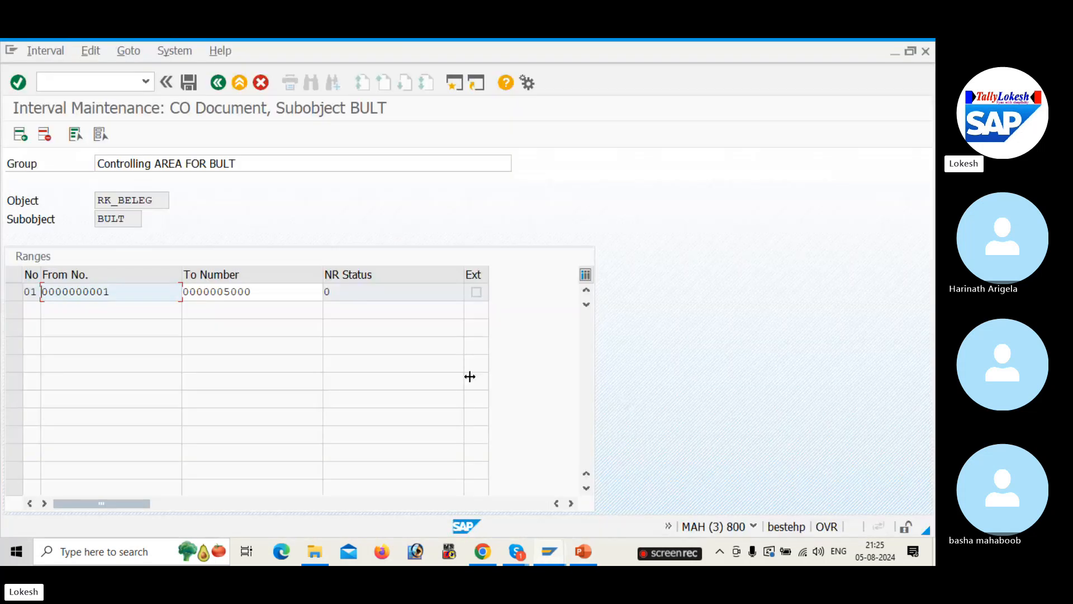
{"action": "left_click", "coordinate": [106, 82]}
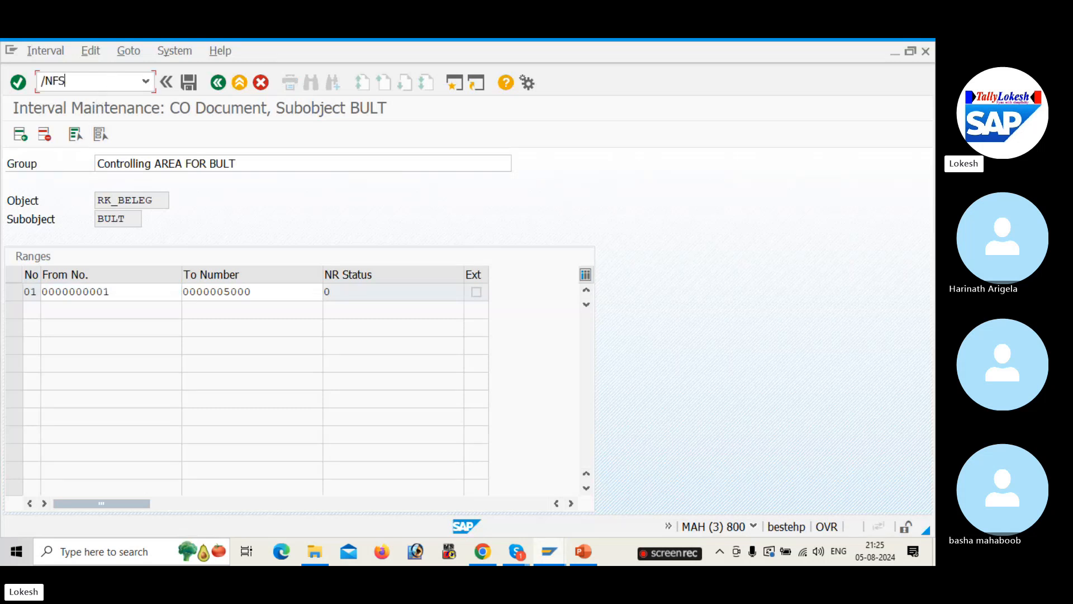
{"action": "type", "text": "/NFS00"}
{"action": "key", "text": "Return"}
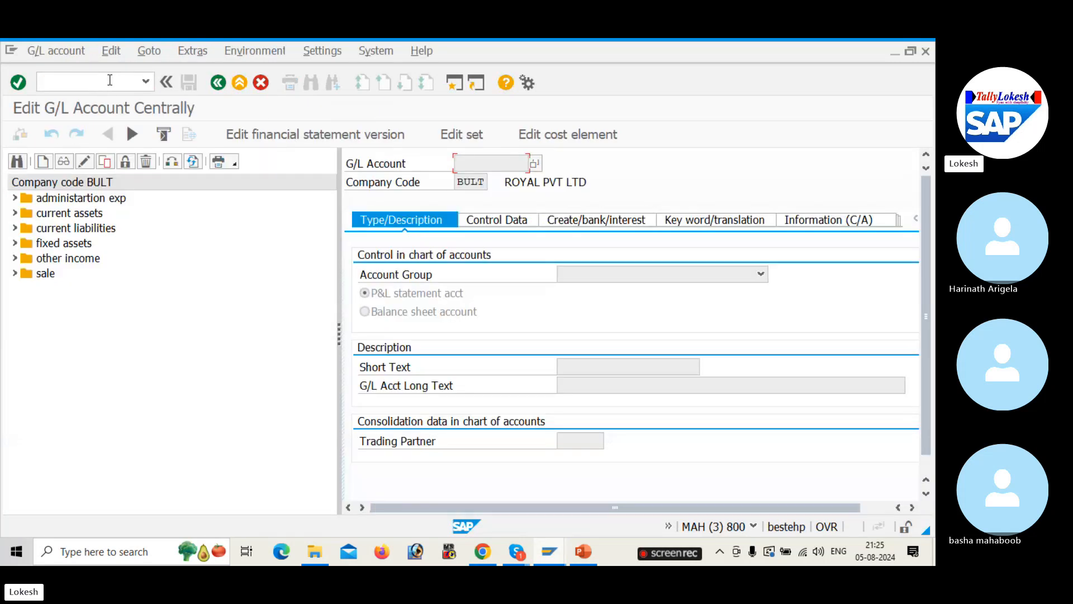
{"action": "left_click", "coordinate": [13, 198]}
{"action": "left_click", "coordinate": [46, 215]}
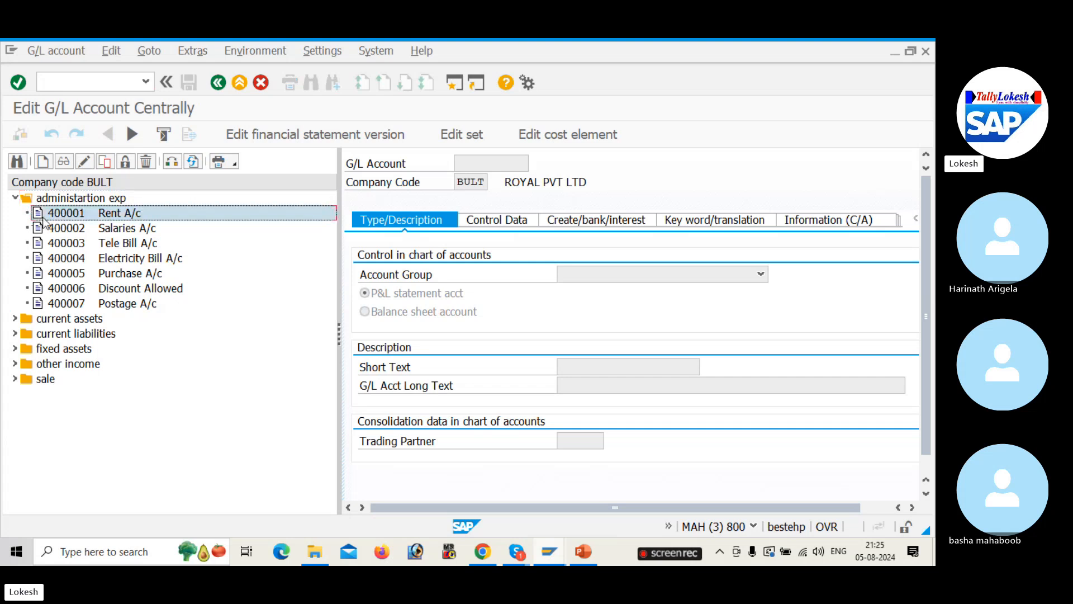
{"action": "double_click", "coordinate": [68, 216]}
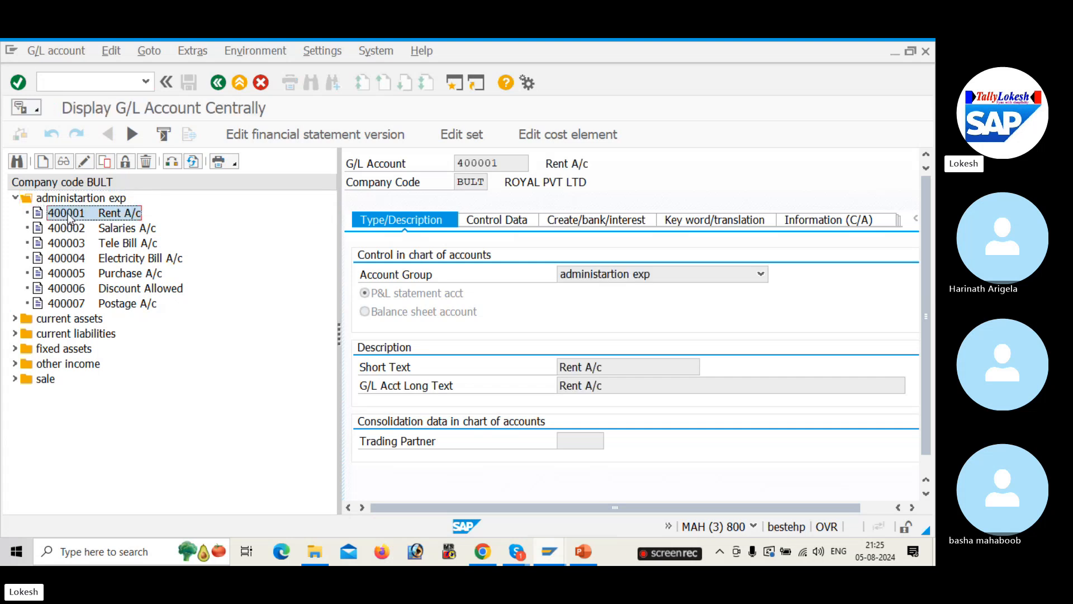
{"action": "left_click", "coordinate": [565, 135]}
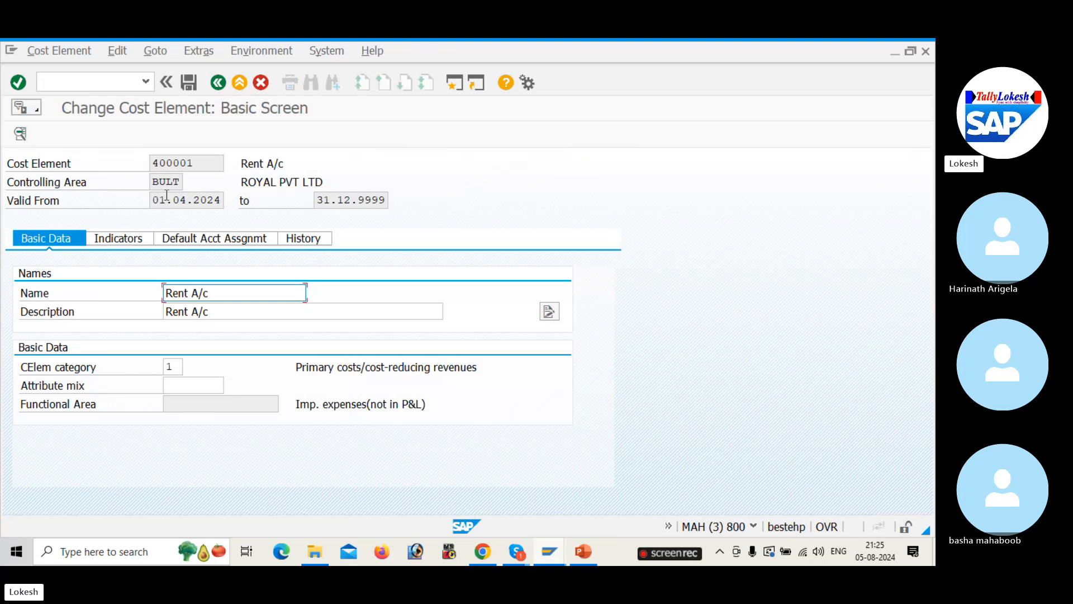
Step: Review the Rent A/c cost element's indicators, default account assignment, history and basic data, and save it
{"action": "left_click", "coordinate": [137, 241]}
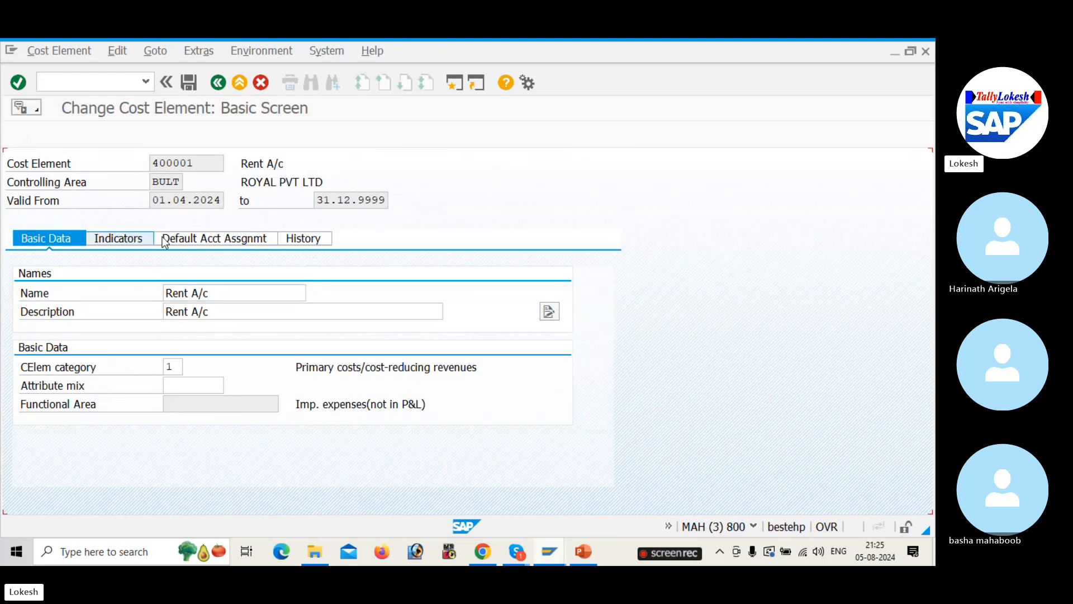
{"action": "left_click", "coordinate": [204, 241]}
{"action": "left_click", "coordinate": [283, 240]}
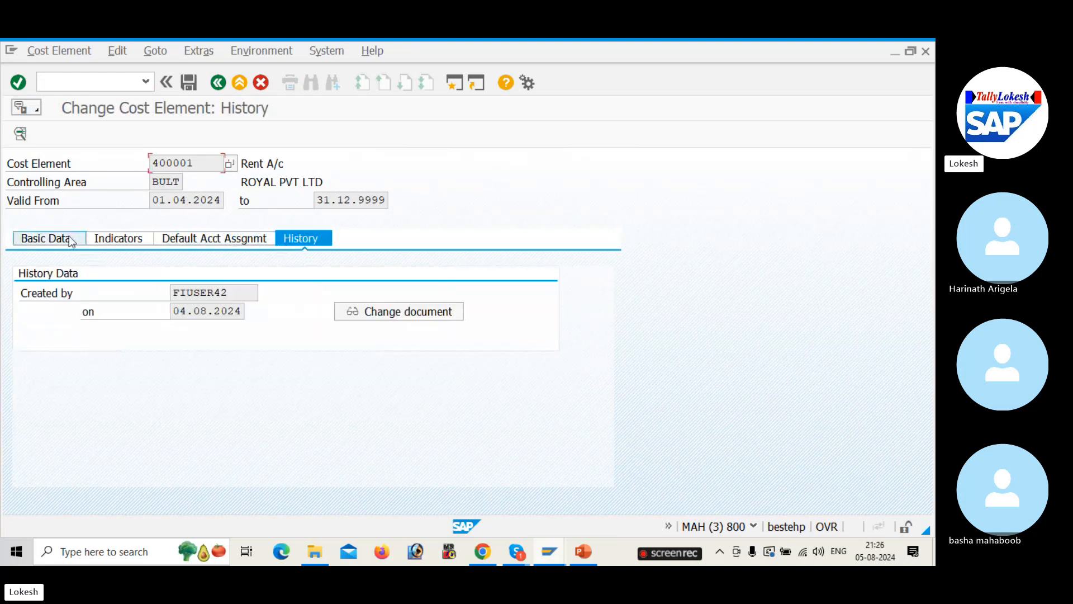
{"action": "left_click", "coordinate": [72, 241]}
{"action": "left_click", "coordinate": [194, 85]}
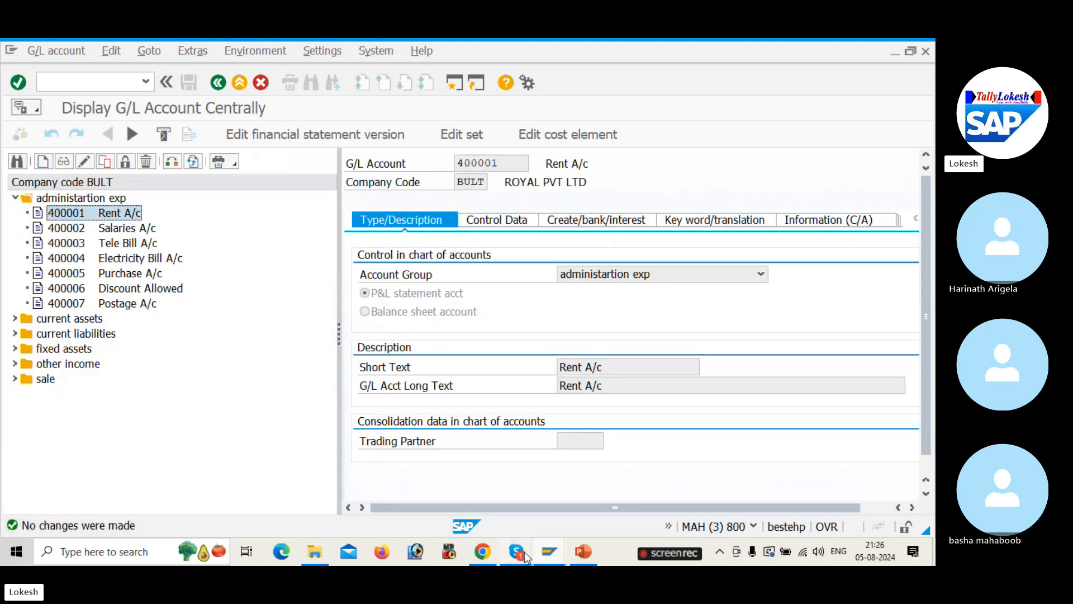
Step: Switch to Chrome, return to the Google results for the CO object error and open the video on fixing it for account 400000
{"action": "left_click", "coordinate": [489, 557]}
{"action": "scroll", "coordinate": [216, 292], "scroll_direction": "up", "scroll_amount": 10}
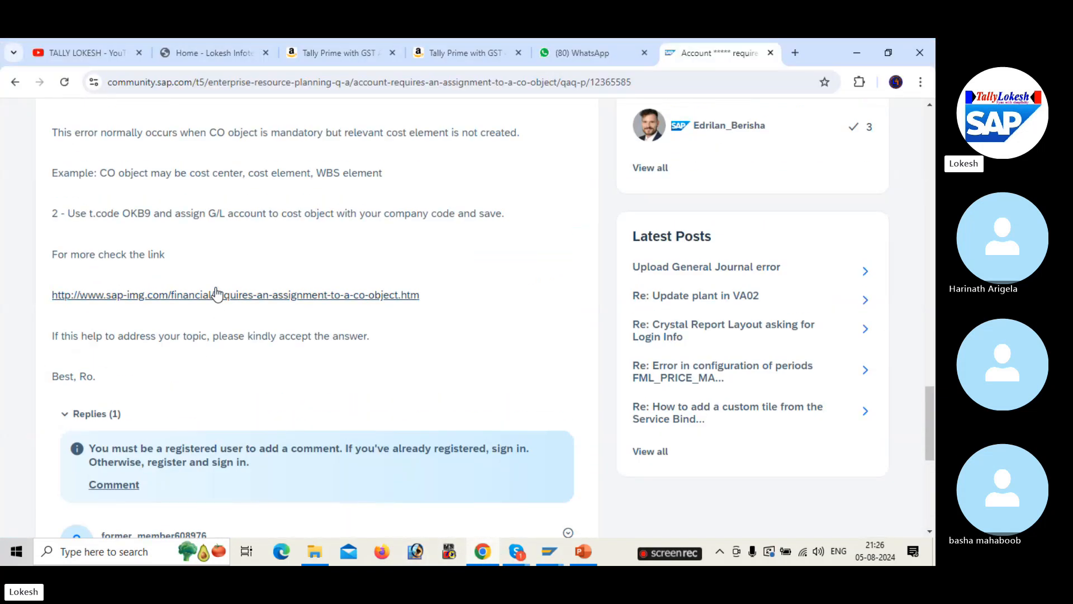
{"action": "scroll", "coordinate": [65, 177], "scroll_direction": "up", "scroll_amount": 1}
{"action": "left_click", "coordinate": [15, 82]}
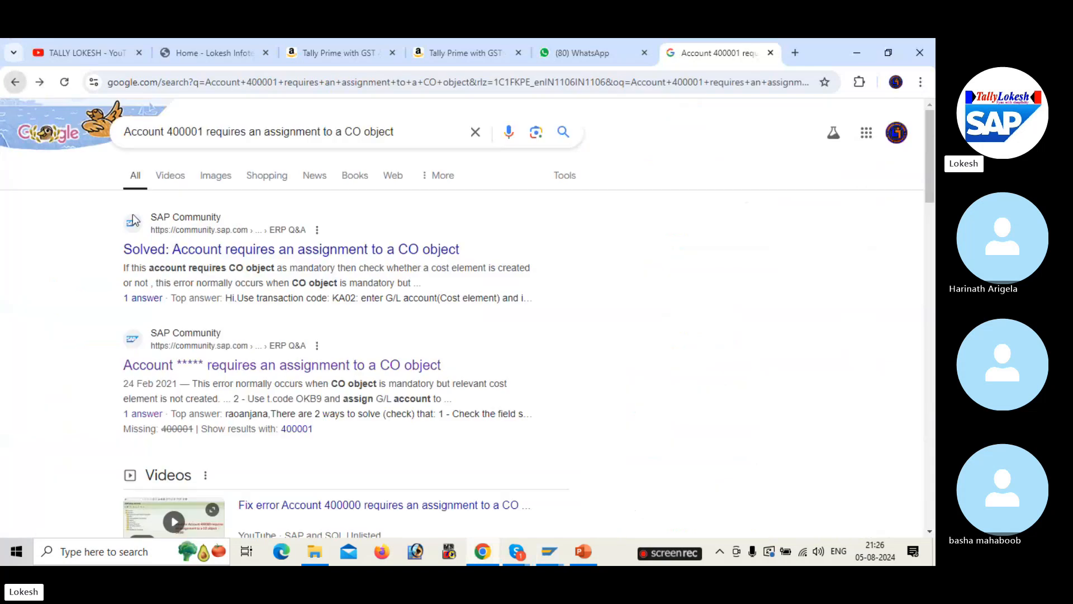
{"action": "scroll", "coordinate": [241, 329], "scroll_direction": "down", "scroll_amount": 3}
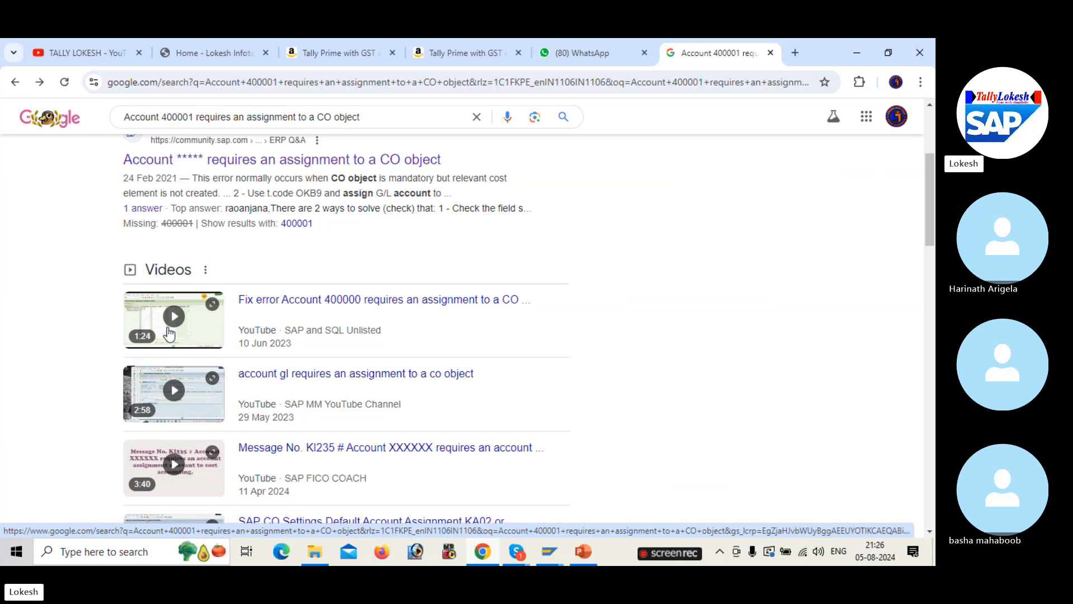
{"action": "left_click", "coordinate": [169, 334]}
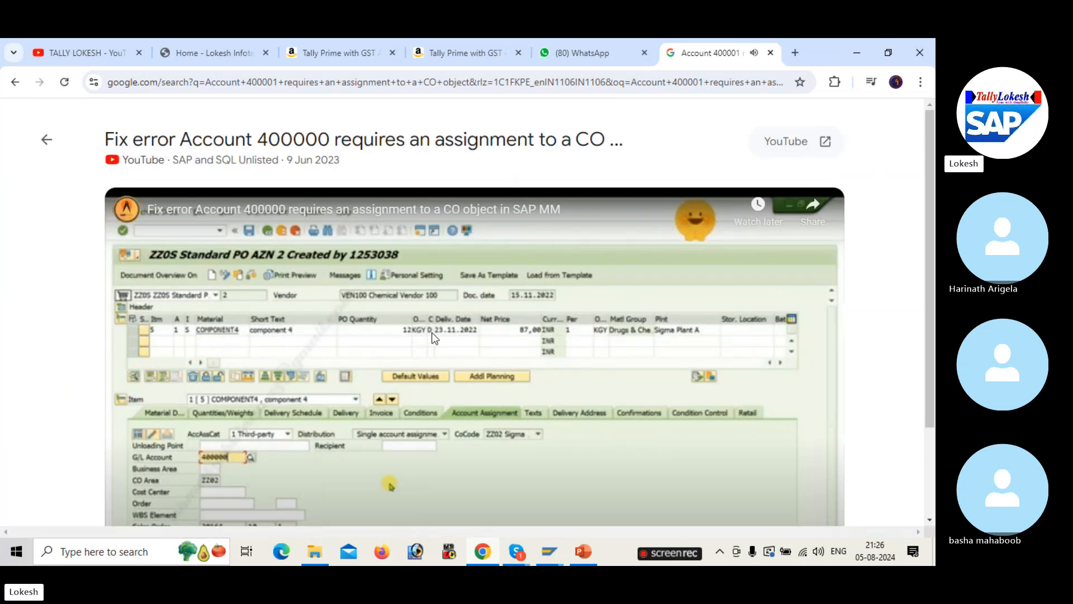
Step: Skip through the video and watch the fix, return to the search results and look through the other videos
{"action": "scroll", "coordinate": [454, 380], "scroll_direction": "down", "scroll_amount": 2}
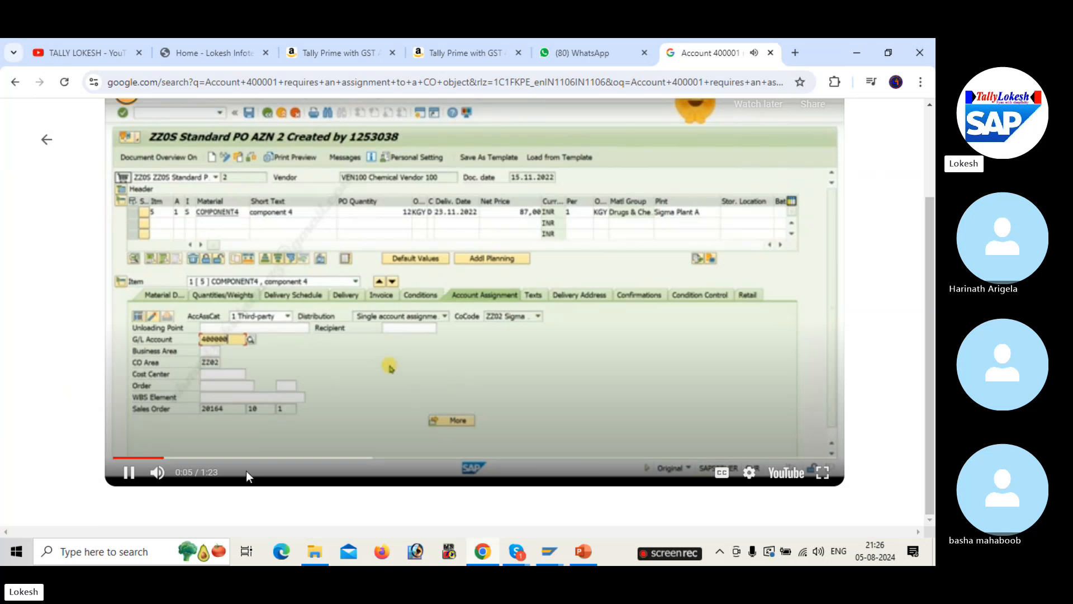
{"action": "left_click", "coordinate": [277, 457]}
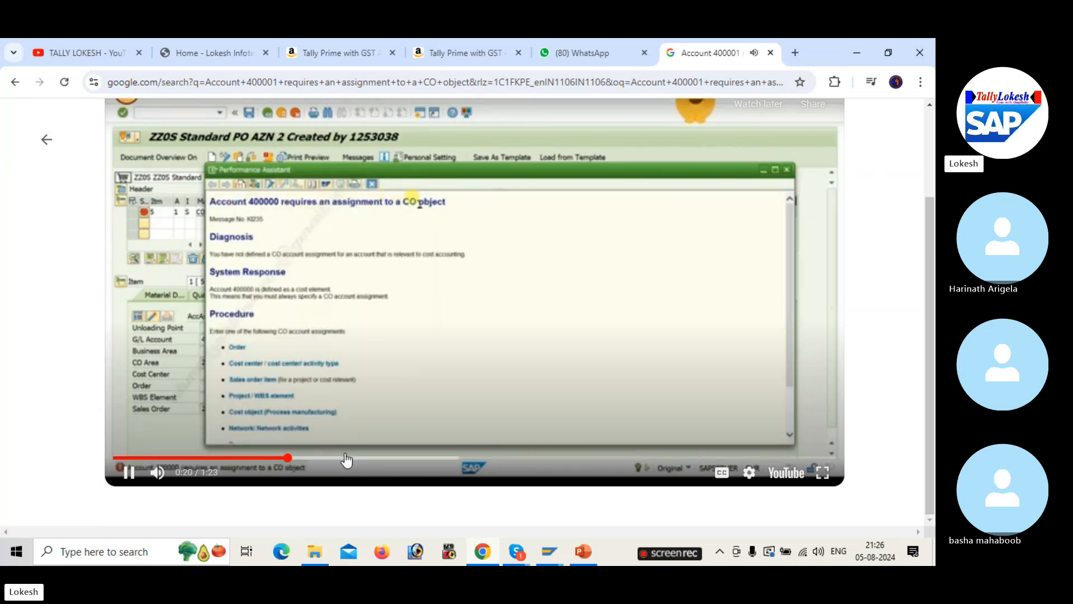
{"action": "left_click", "coordinate": [346, 458]}
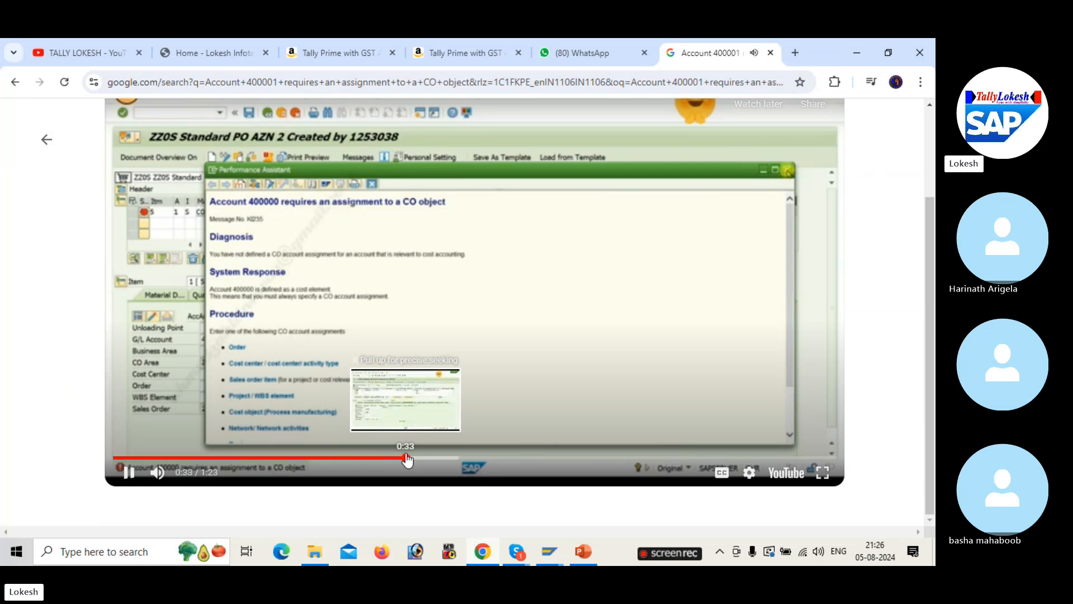
{"action": "left_click_drag", "start_coordinate": [406, 458], "coordinate": [435, 463]}
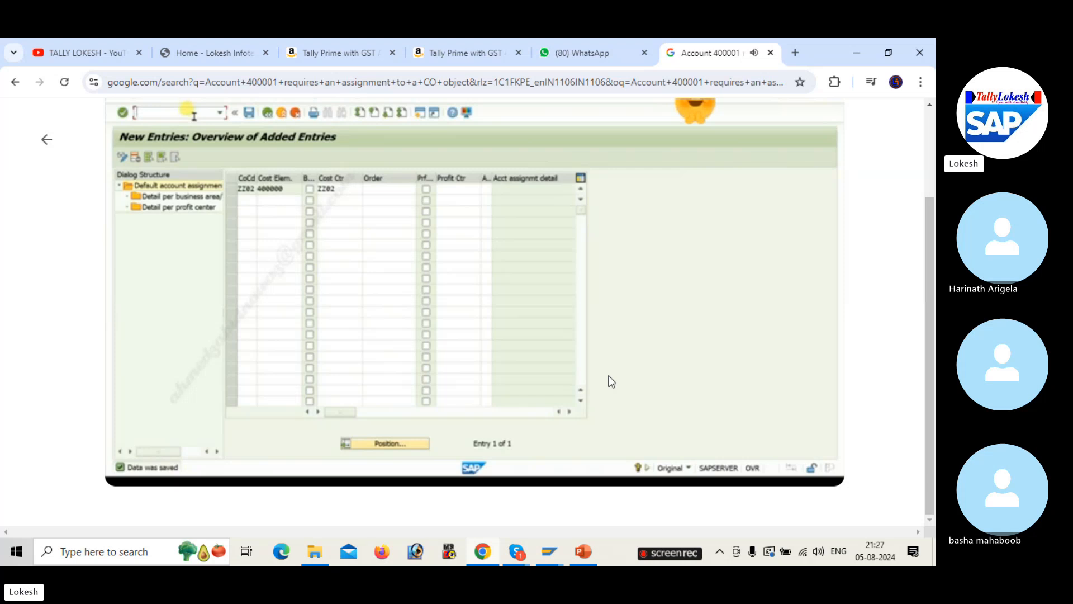
{"action": "left_click", "coordinate": [48, 140]}
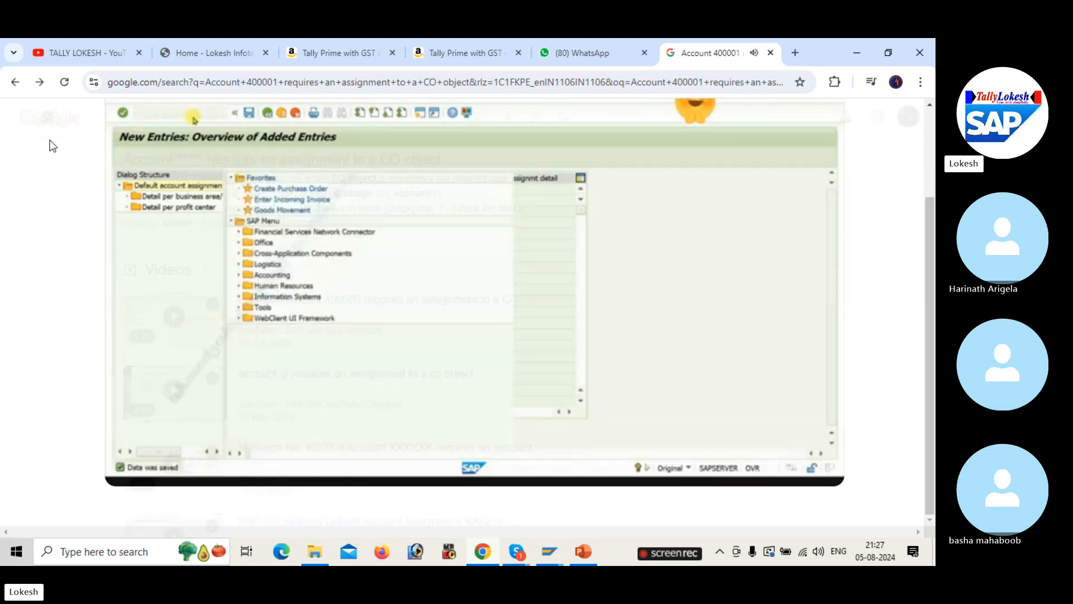
{"action": "scroll", "coordinate": [371, 347], "scroll_direction": "down", "scroll_amount": 4}
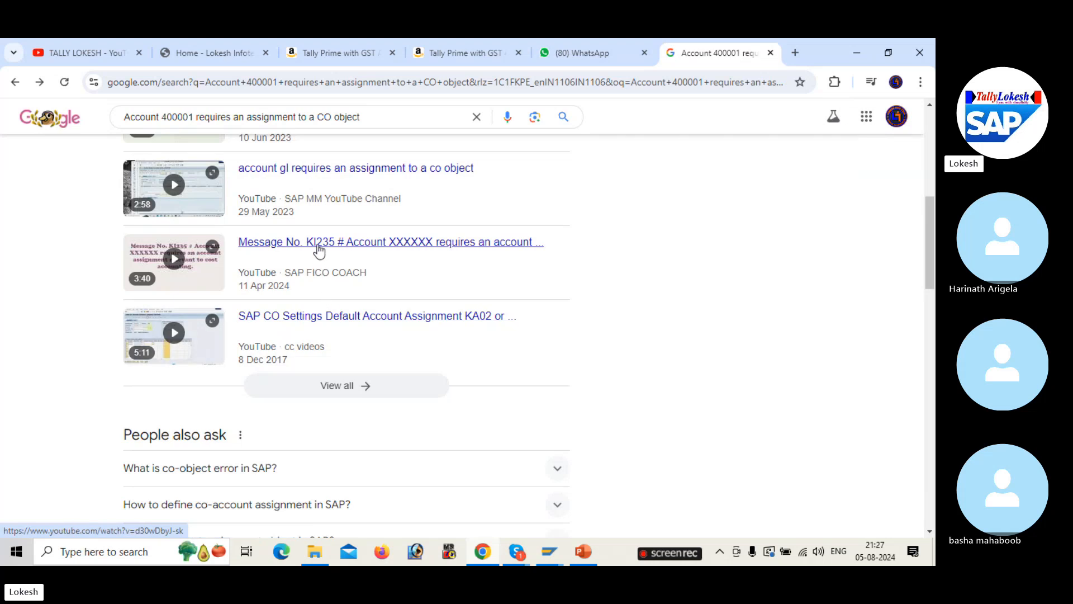
{"action": "scroll", "coordinate": [320, 249], "scroll_direction": "up", "scroll_amount": 1}
Step: Switch to SAP's Performance Assistant explanation of the CO object error for account 400001 and close it
{"action": "mouse_move", "coordinate": [549, 552]}
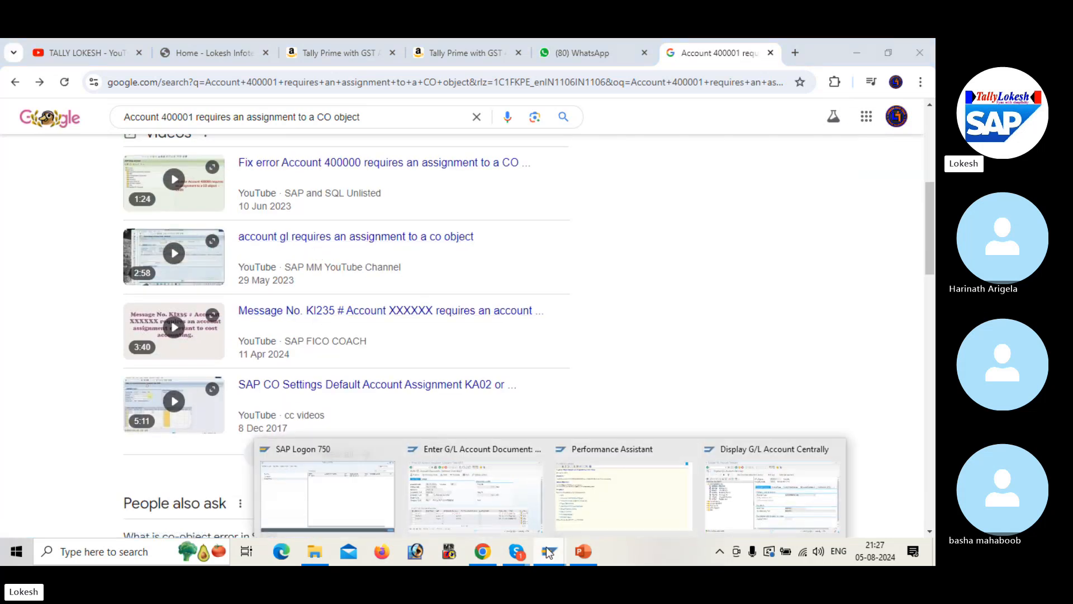
{"action": "left_click", "coordinate": [617, 497]}
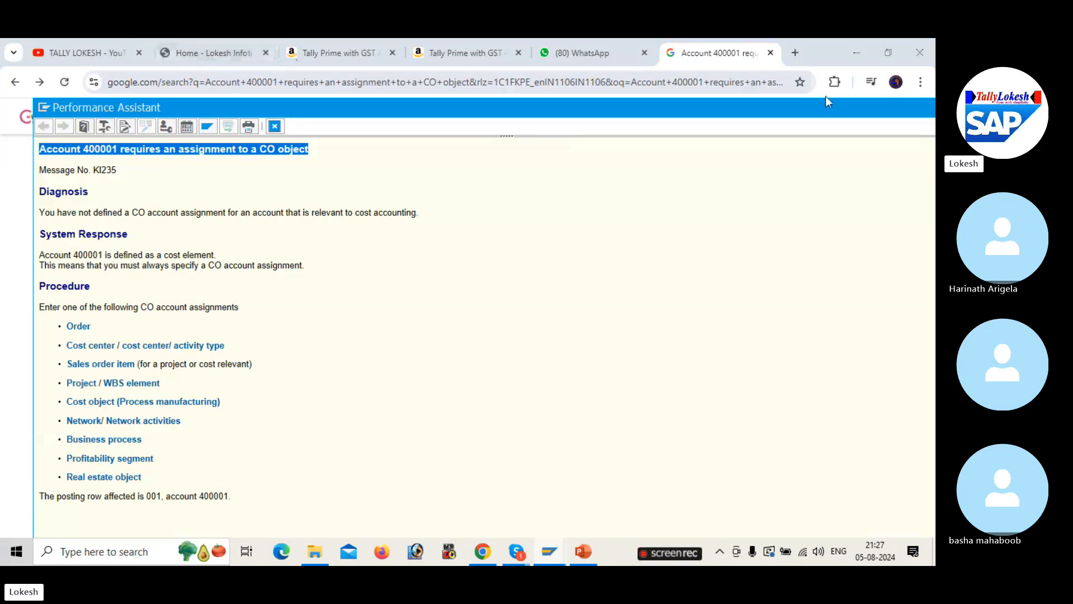
{"action": "left_click_drag", "start_coordinate": [780, 104], "coordinate": [662, 115]}
{"action": "left_click", "coordinate": [854, 118]}
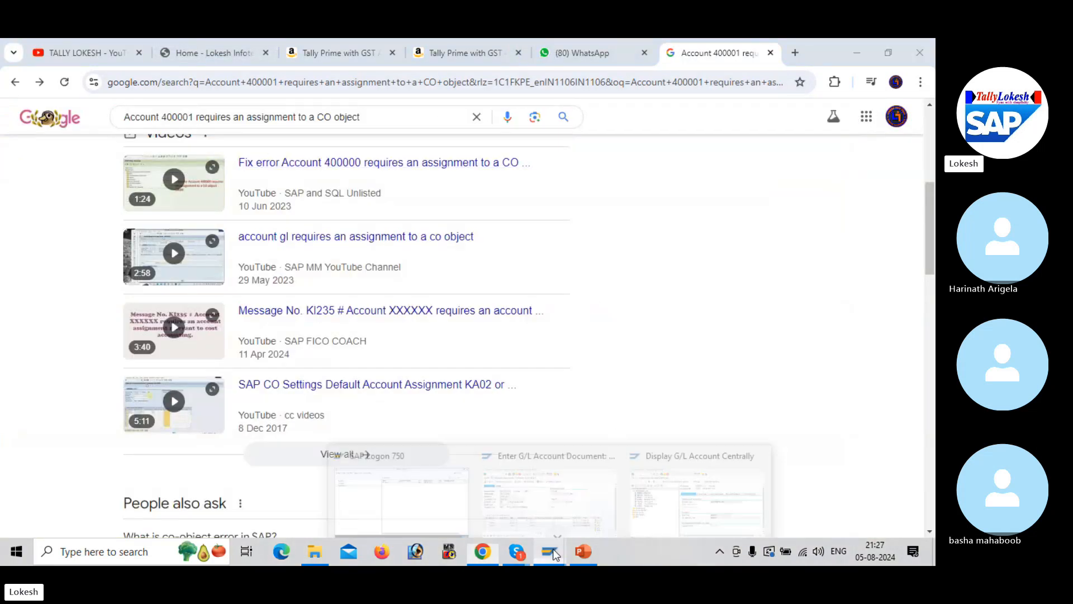
Step: Switch to the SAP G/L document window, abandon the erroneous entry and restart transaction FB50
{"action": "left_click", "coordinate": [545, 492]}
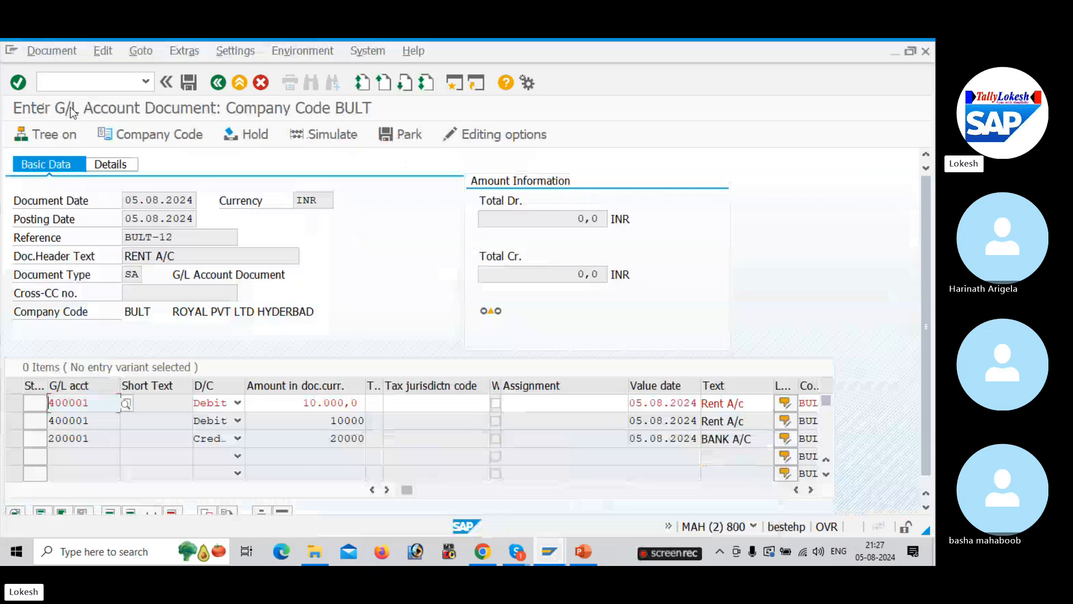
{"action": "left_click", "coordinate": [76, 81]}
{"action": "type", "text": "/"}
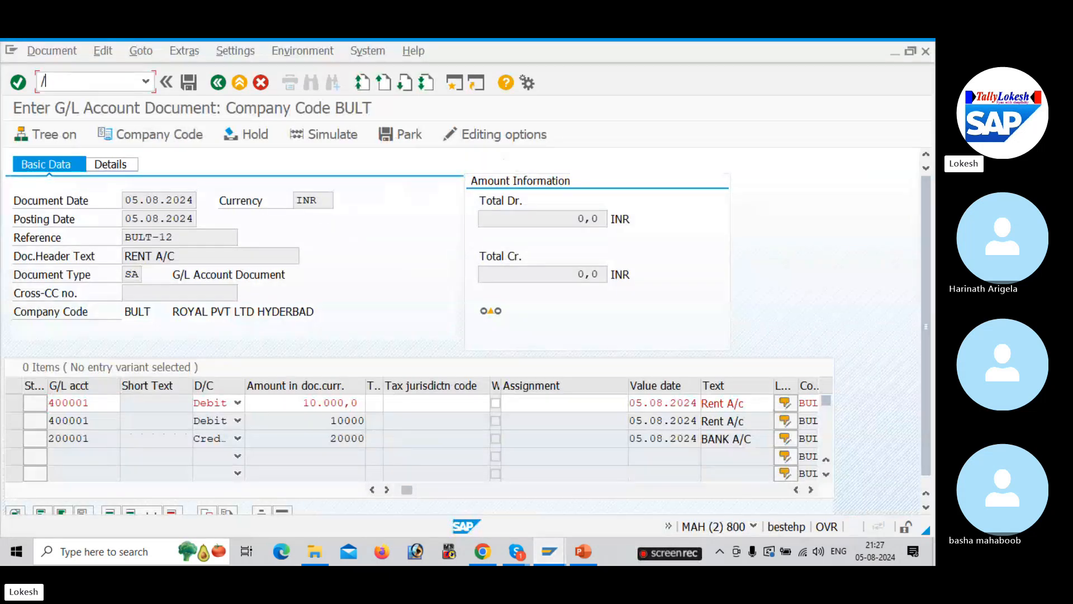
{"action": "type", "text": "n"}
{"action": "key", "text": "Return"}
{"action": "type", "text": "F"}
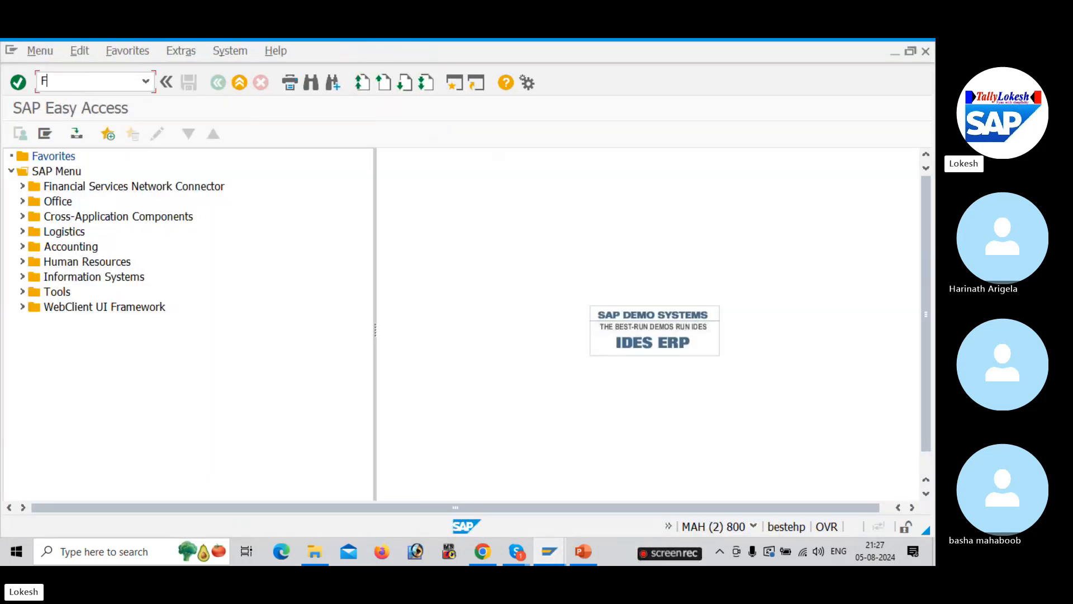
{"action": "type", "text": "B50"}
{"action": "key", "text": "Return"}
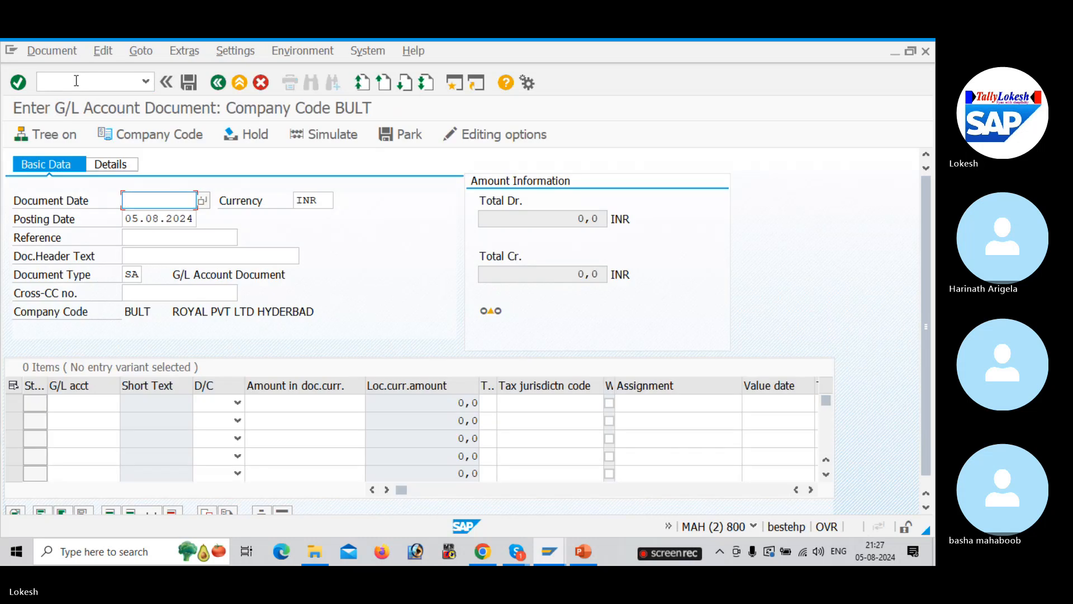
Step: Fill the document header with document date 05.08.2024, reference BULT-12 and header text RENT A/C
{"action": "key", "text": "Tab"}
{"action": "key", "text": "Tab"}
{"action": "key", "text": "Tab"}
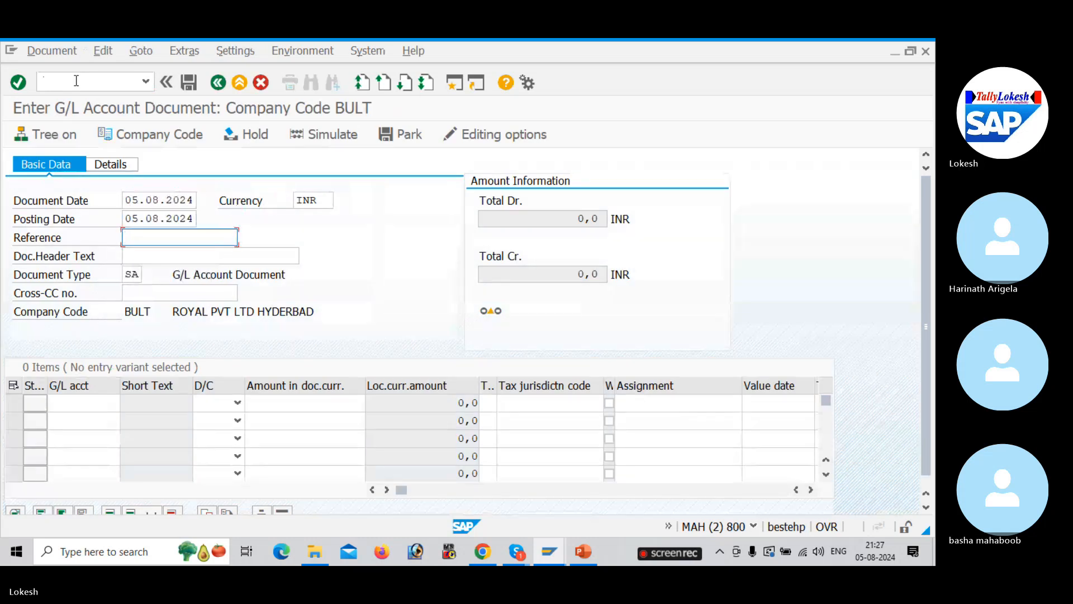
{"action": "key", "text": "Down"}
{"action": "key", "text": "Tab"}
{"action": "key", "text": "Down"}
{"action": "key", "text": "Tab"}
{"action": "key", "text": "Tab"}
{"action": "key", "text": "Tab"}
{"action": "key", "text": "Tab"}
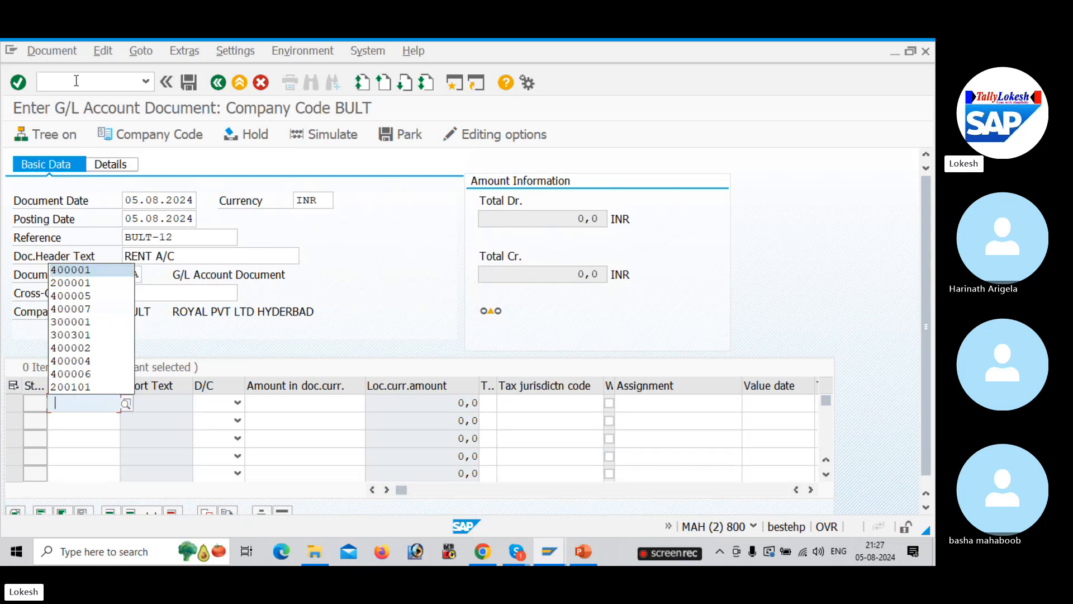
Step: Enter the first line item as a debit of 10000 to G/L account 400001
{"action": "key", "text": "Down"}
{"action": "key", "text": "Tab"}
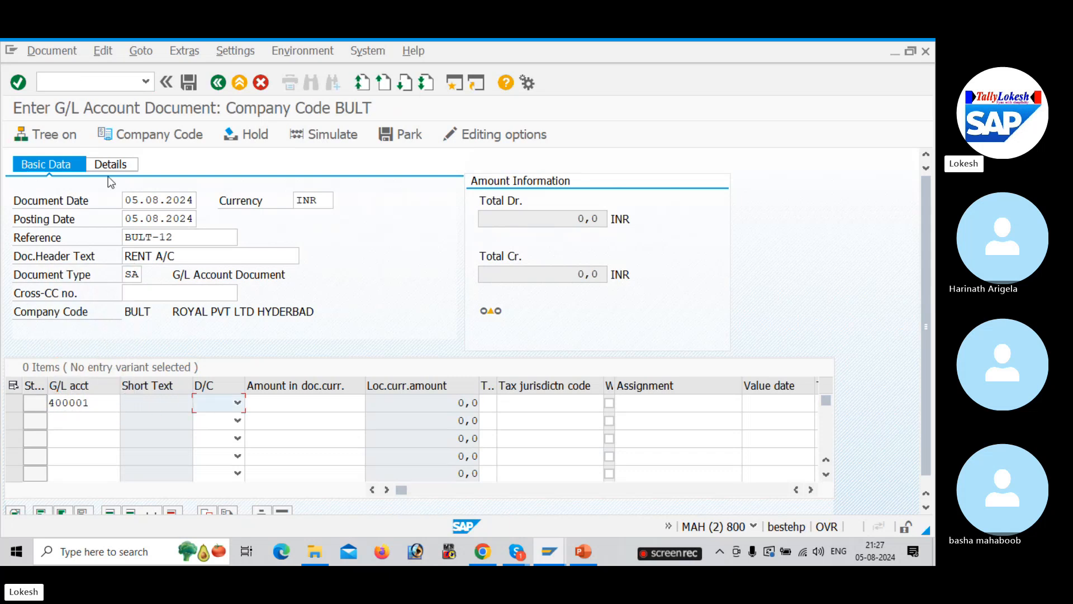
{"action": "left_click", "coordinate": [237, 403]}
{"action": "left_click", "coordinate": [215, 433]}
{"action": "left_click", "coordinate": [268, 401]}
{"action": "key", "text": "Down"}
{"action": "key", "text": "Tab"}
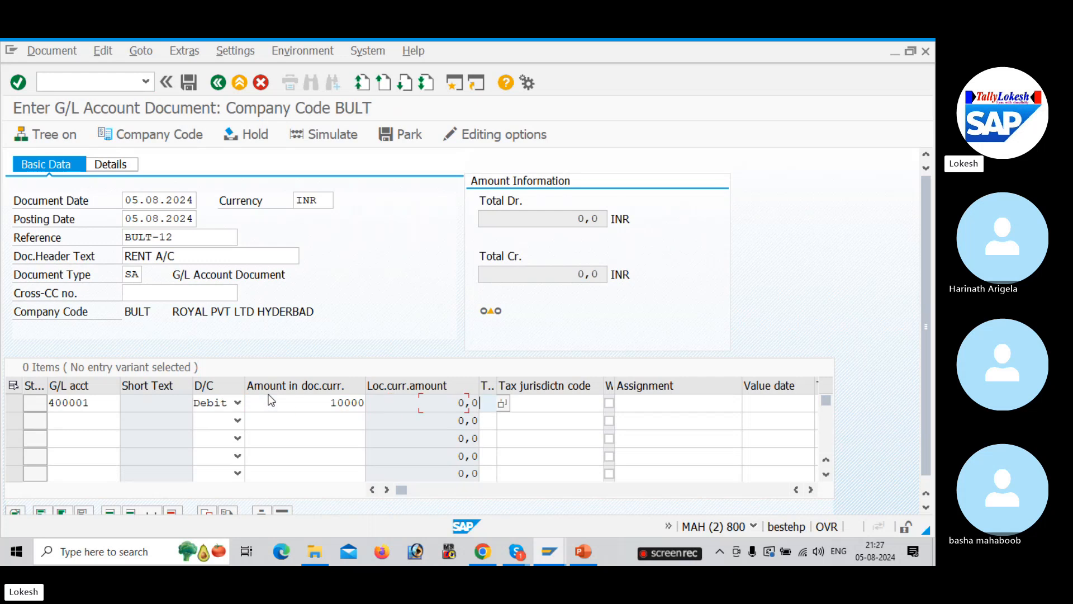
{"action": "key", "text": "Tab"}
Step: Enter the second line item as another debit of 10000 to G/L account 400001
{"action": "left_click", "coordinate": [81, 420]}
{"action": "key", "text": "Down"}
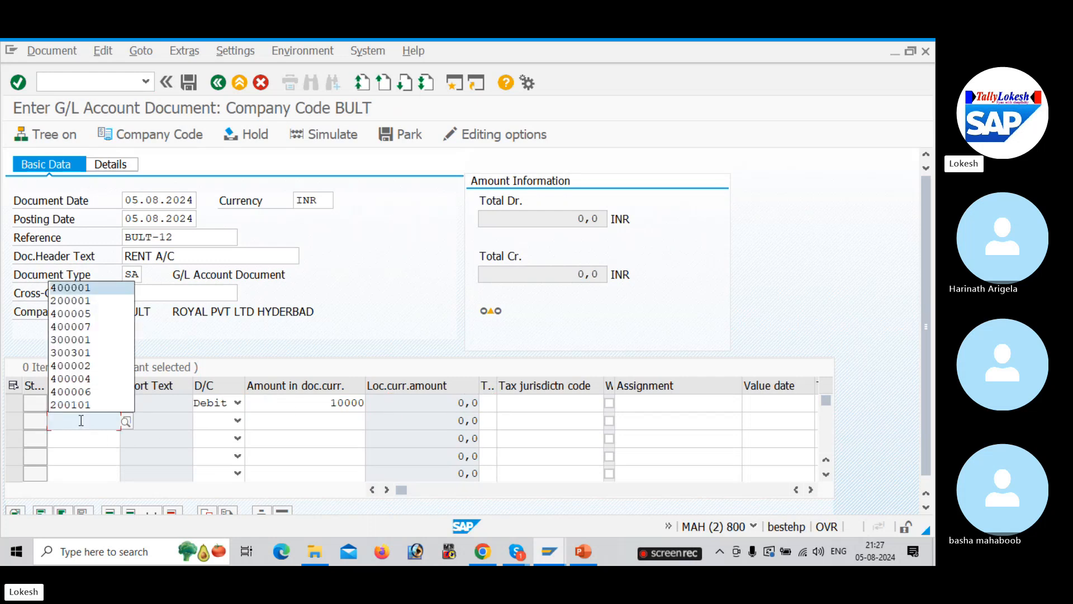
{"action": "key", "text": "Tab"}
{"action": "key", "text": "d"}
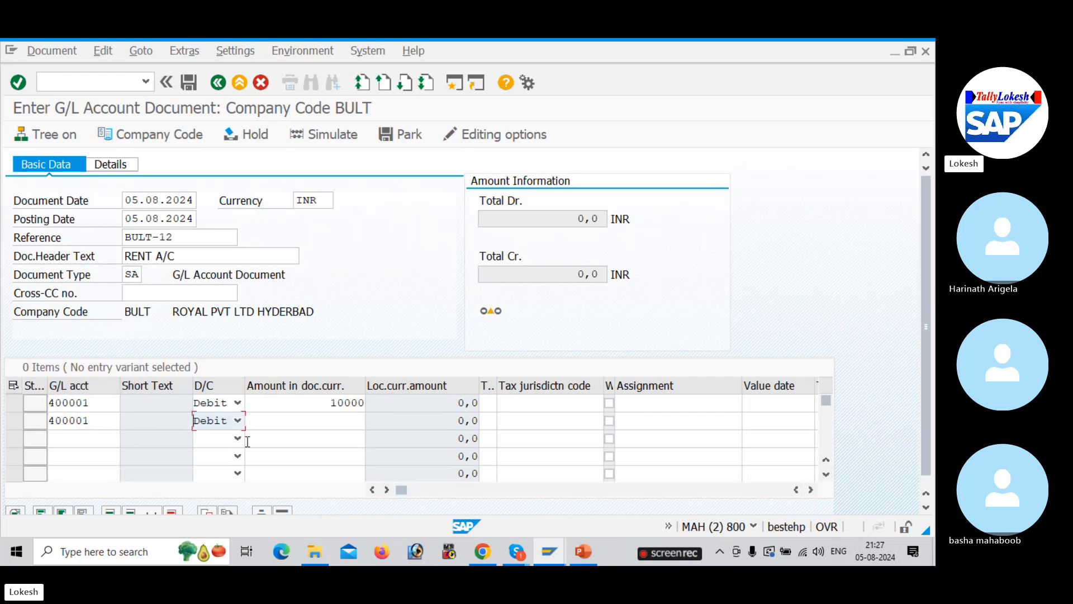
{"action": "key", "text": "Tab"}
{"action": "key", "text": "Up"}
{"action": "key", "text": "Up"}
{"action": "key", "text": "Up"}
{"action": "key", "text": "Up"}
{"action": "key", "text": "Up"}
{"action": "key", "text": "Return"}
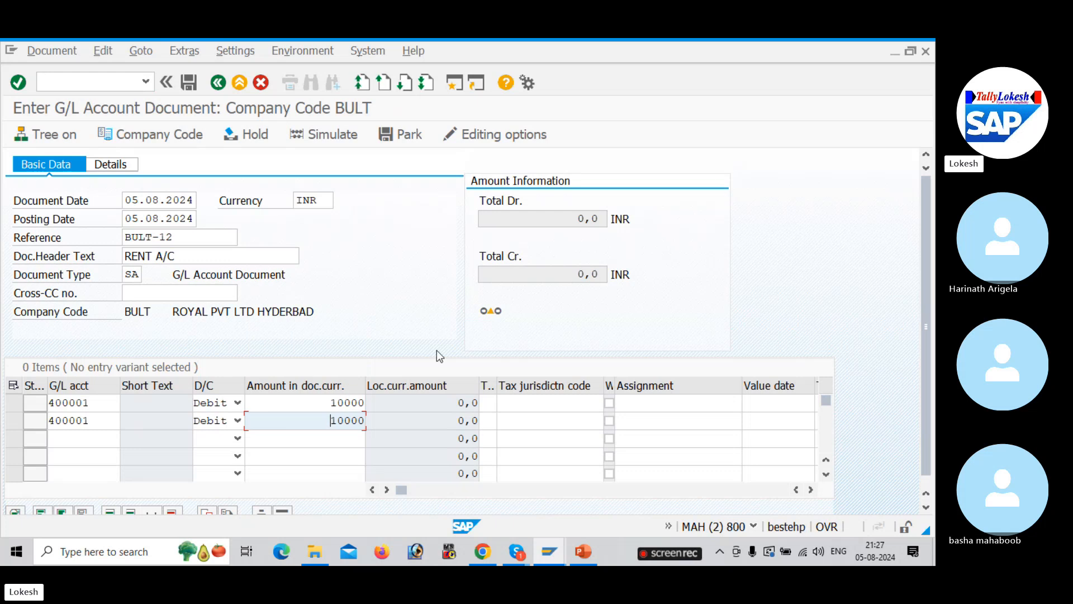
Step: Enter G/L account 200001 in the third line item and set it to Credit
{"action": "left_click", "coordinate": [83, 440]}
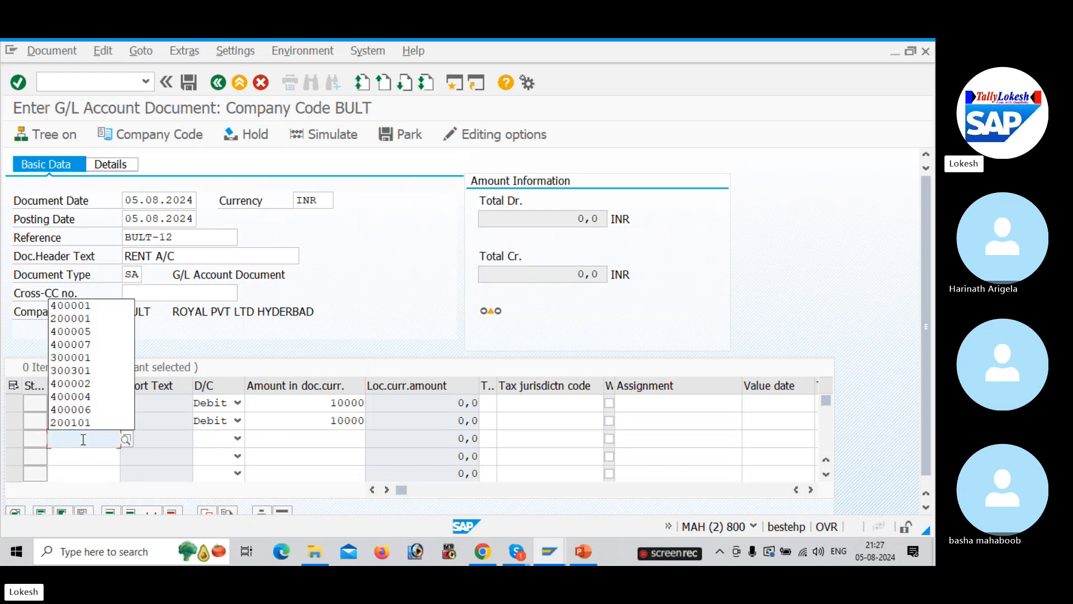
{"action": "key", "text": "Down"}
{"action": "key", "text": "Down"}
{"action": "key", "text": "Tab"}
{"action": "key", "text": "Down"}
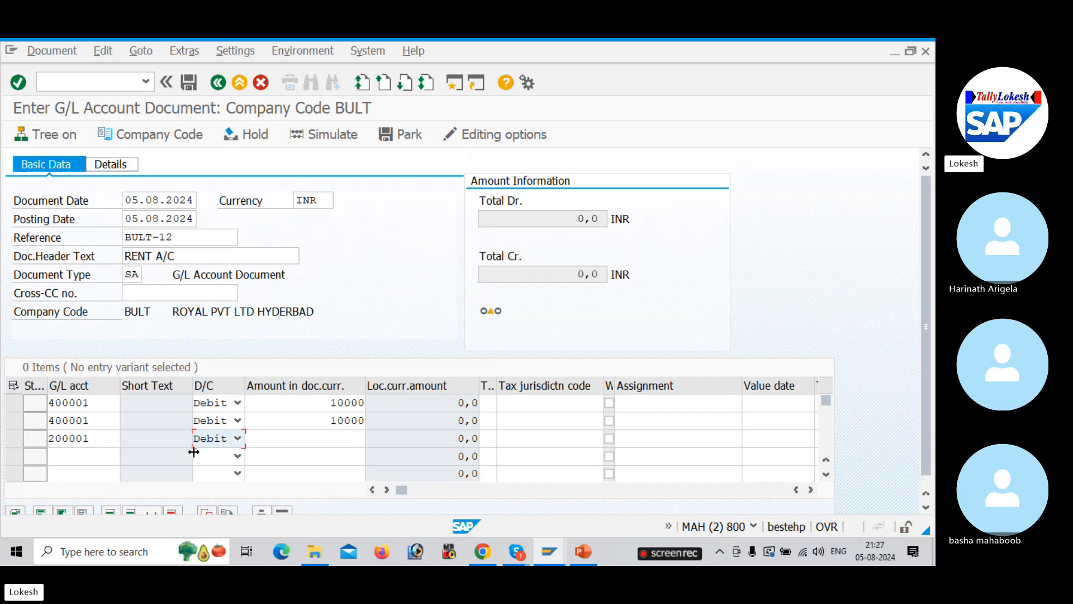
{"action": "left_click", "coordinate": [225, 440]}
{"action": "left_click", "coordinate": [218, 454]}
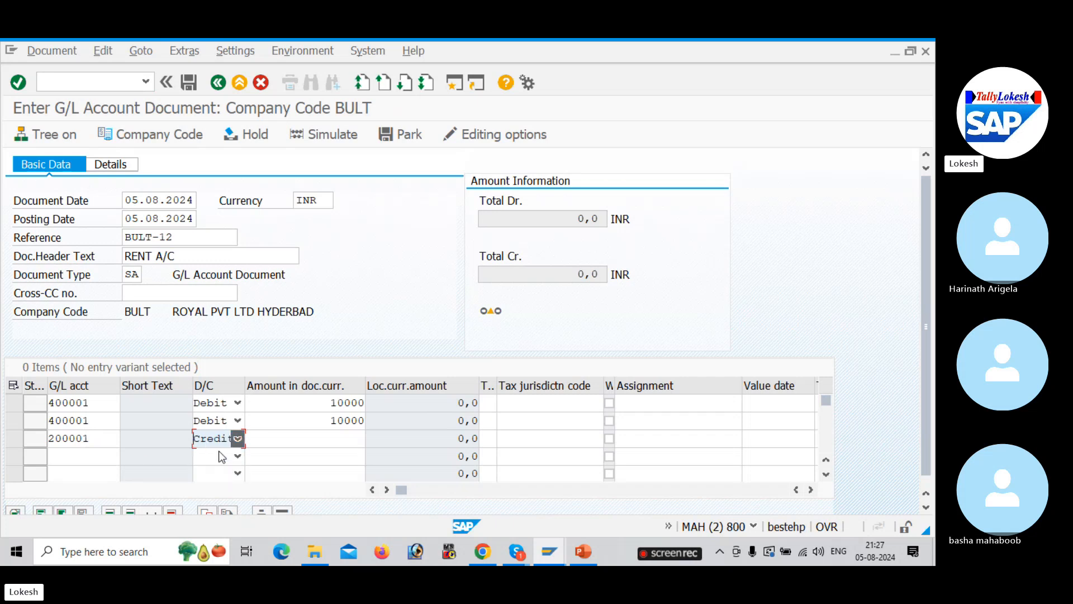
Step: Re-enter 10000 as the second debit line's amount and set the 200001 credit amount to 20000
{"action": "left_click", "coordinate": [330, 428]}
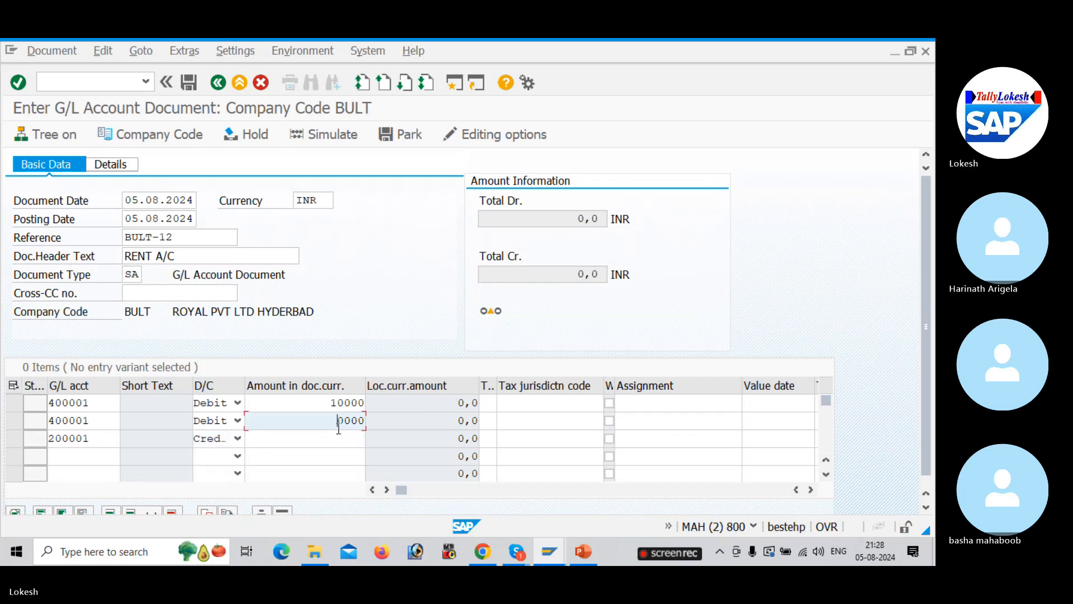
{"action": "left_click_drag", "start_coordinate": [340, 426], "coordinate": [408, 416]}
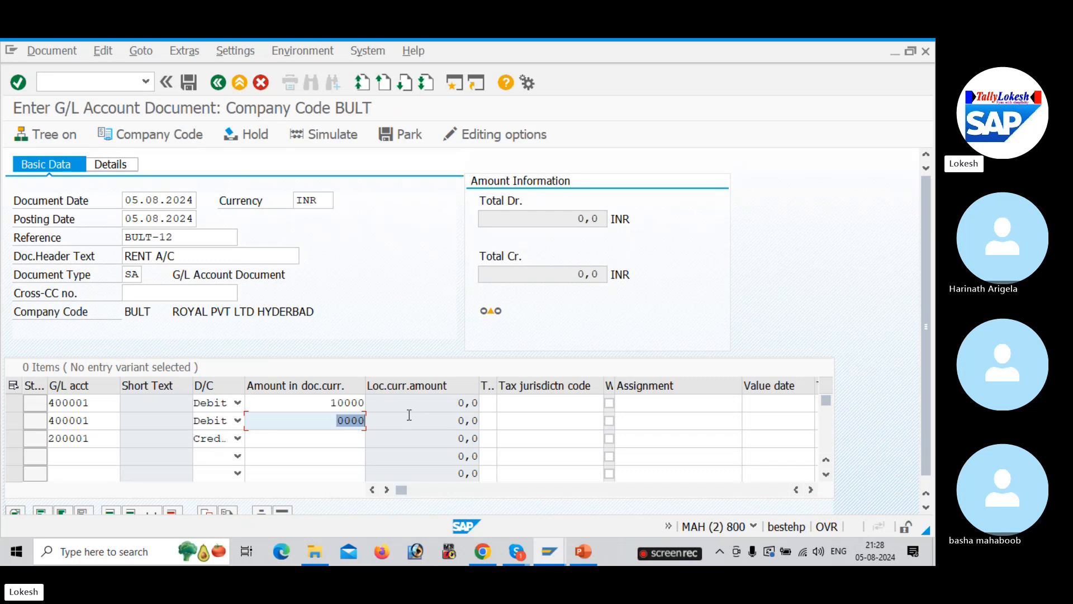
{"action": "key", "text": "BackSpace"}
{"action": "key", "text": "Down"}
{"action": "key", "text": "Tab"}
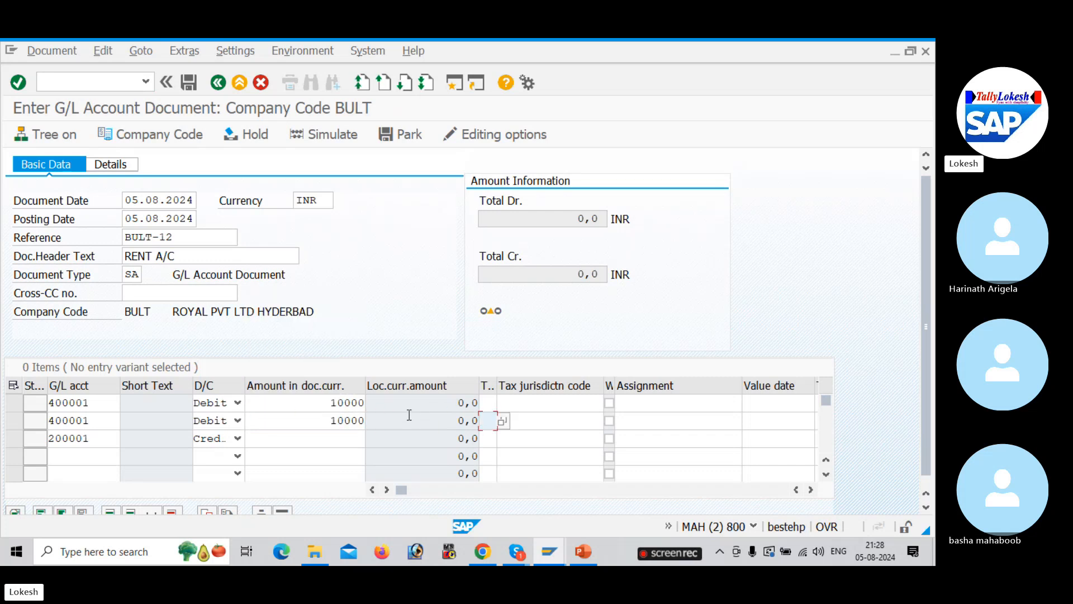
{"action": "left_click", "coordinate": [347, 438]}
{"action": "left_click", "coordinate": [357, 333]}
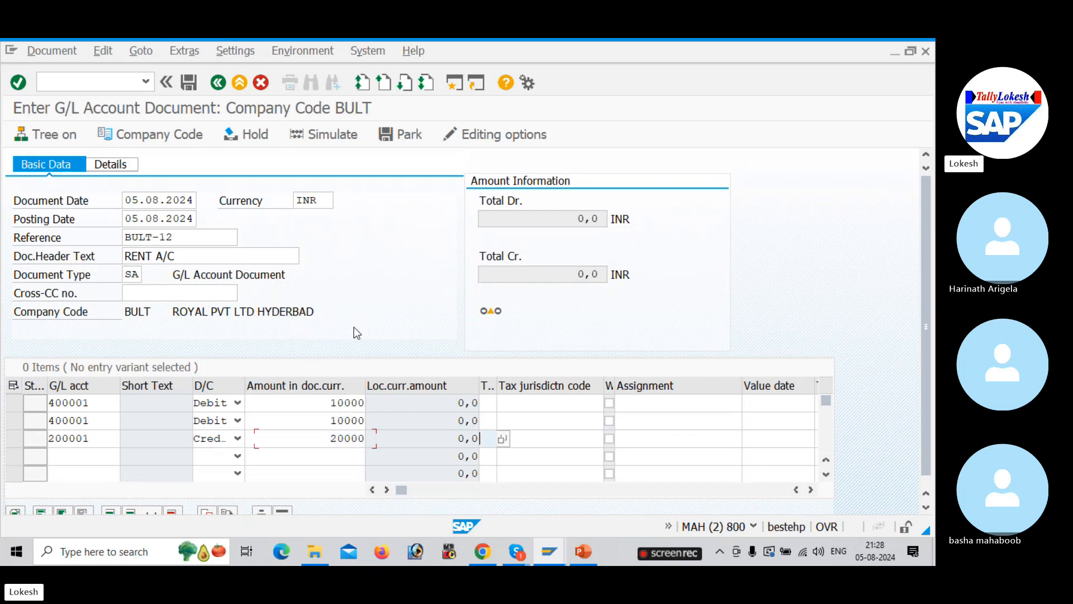
Step: Enter the line text Rent A/c on both debit items and BANK A/C on the credit item
{"action": "key", "text": "Tab"}
{"action": "key", "text": "Tab"}
{"action": "key", "text": "Tab"}
{"action": "key", "text": "Tab"}
{"action": "key", "text": "Tab"}
{"action": "key", "text": "Tab"}
{"action": "key", "text": "Tab"}
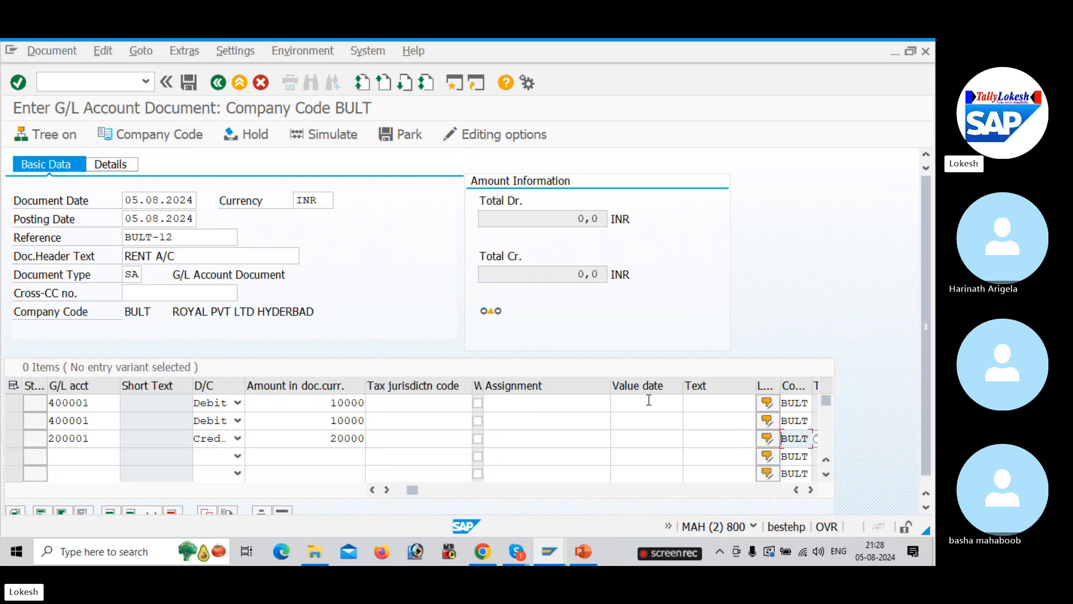
{"action": "key", "text": "Tab"}
{"action": "left_click", "coordinate": [611, 402]}
{"action": "left_click", "coordinate": [596, 271]}
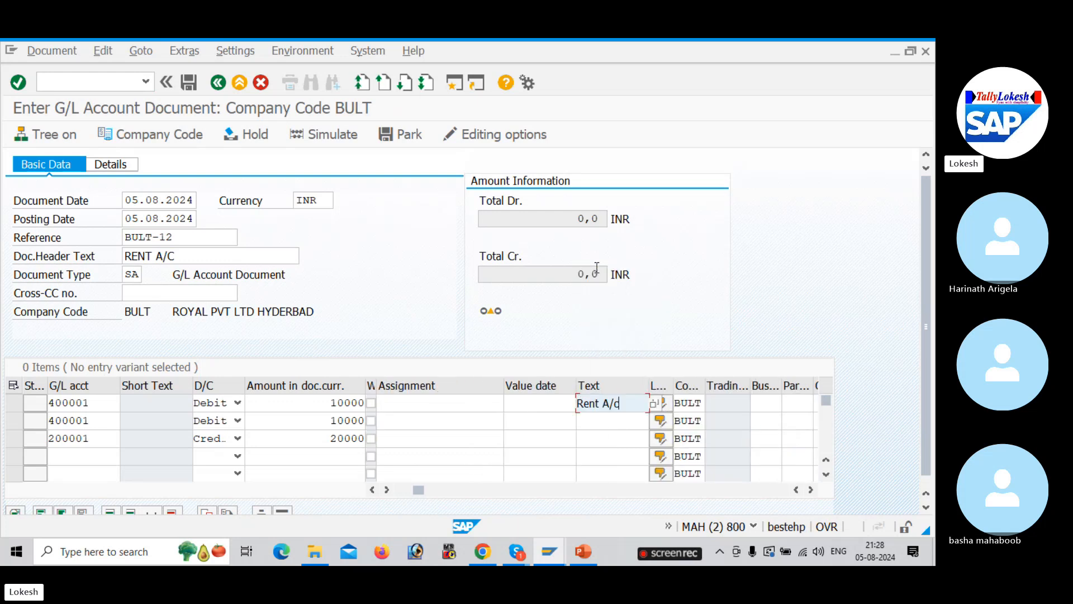
{"action": "left_click", "coordinate": [599, 421]}
{"action": "left_click", "coordinate": [601, 286]}
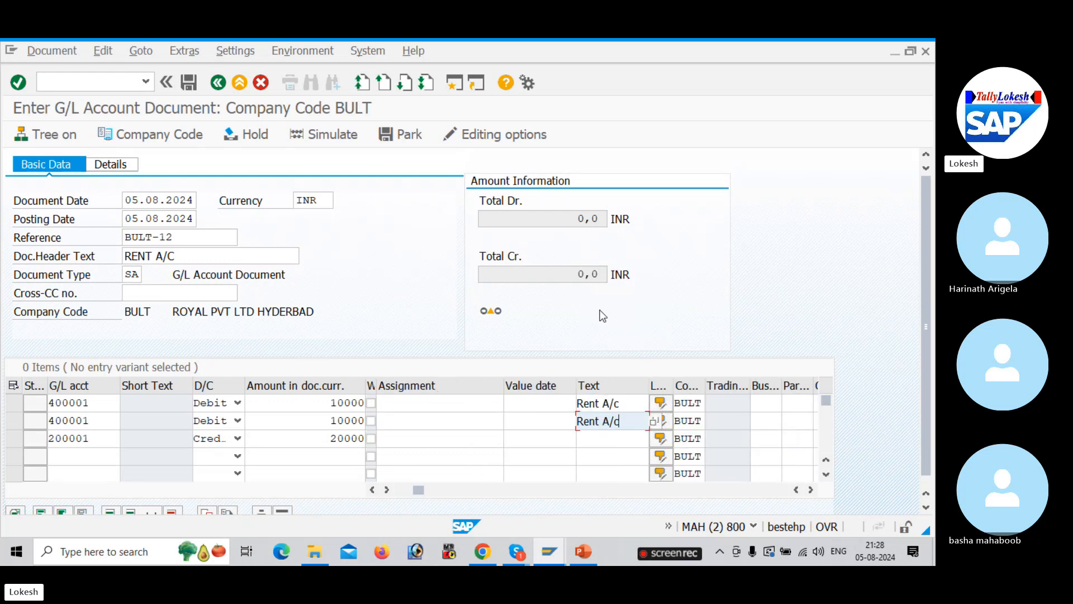
{"action": "left_click", "coordinate": [606, 437]}
{"action": "left_click", "coordinate": [609, 320]}
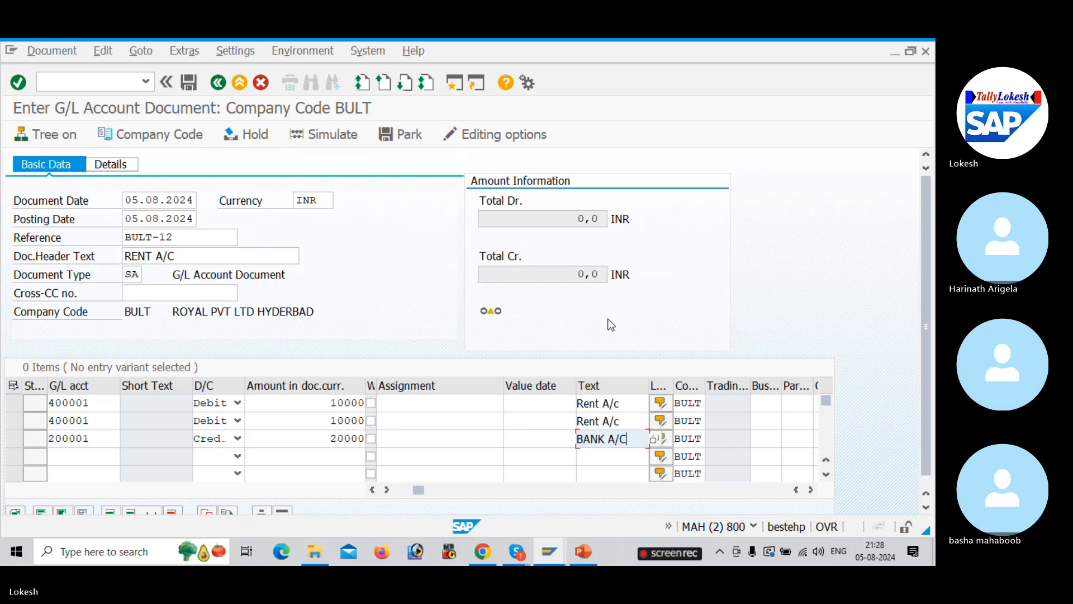
Step: Assign cost center 1001 to the first debit line and 1002 to the second, and check the entries
{"action": "key", "text": "Tab"}
{"action": "key", "text": "Tab"}
{"action": "key", "text": "Tab"}
{"action": "key", "text": "Tab"}
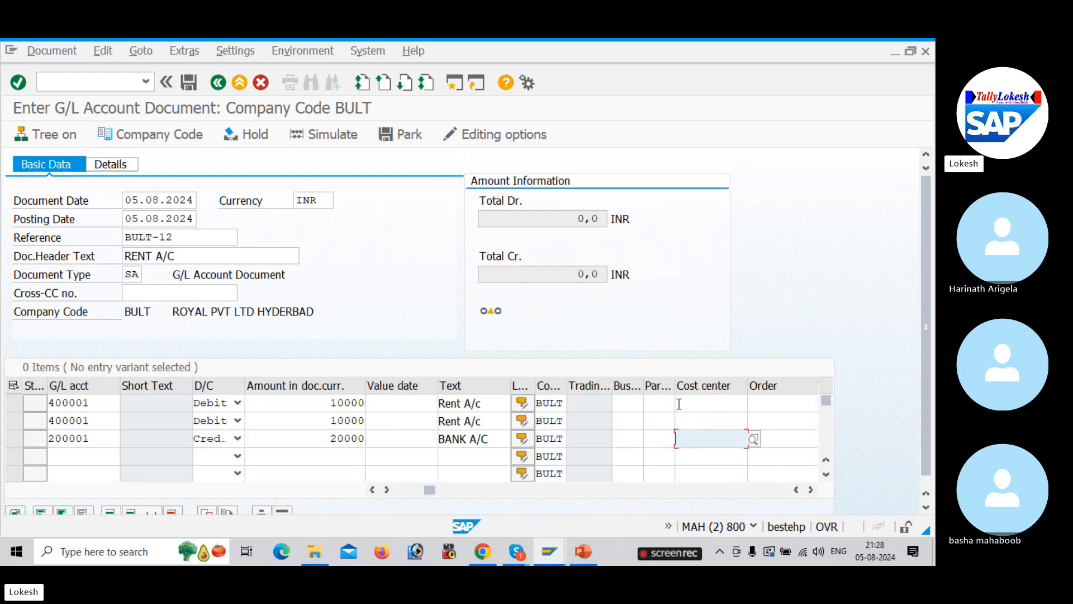
{"action": "left_click", "coordinate": [681, 403]}
{"action": "left_click", "coordinate": [701, 418]}
{"action": "left_click", "coordinate": [710, 421]}
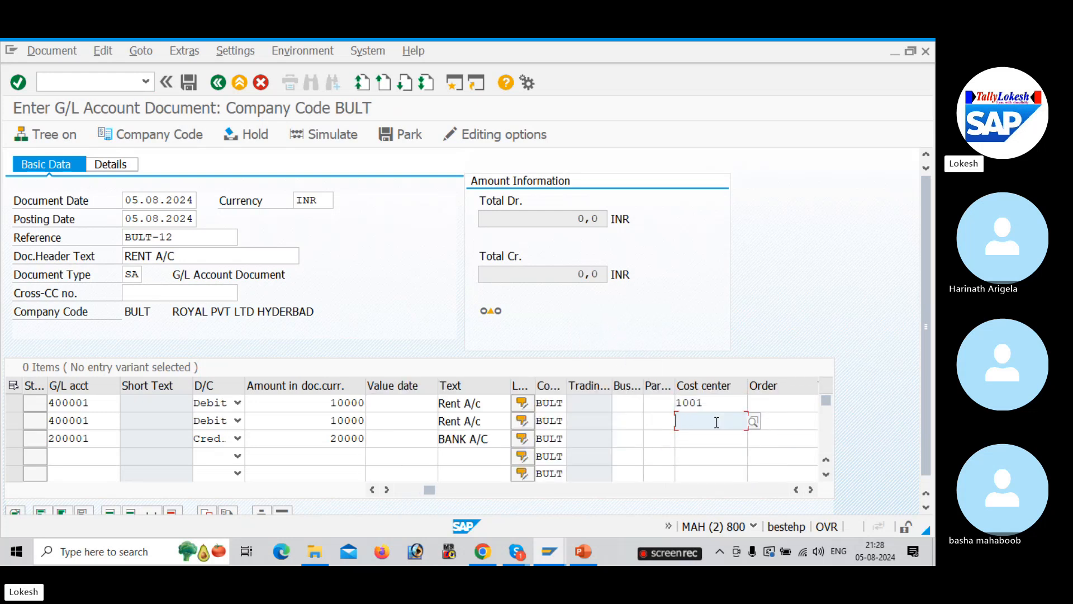
{"action": "left_click", "coordinate": [704, 445]}
{"action": "key", "text": "Return"}
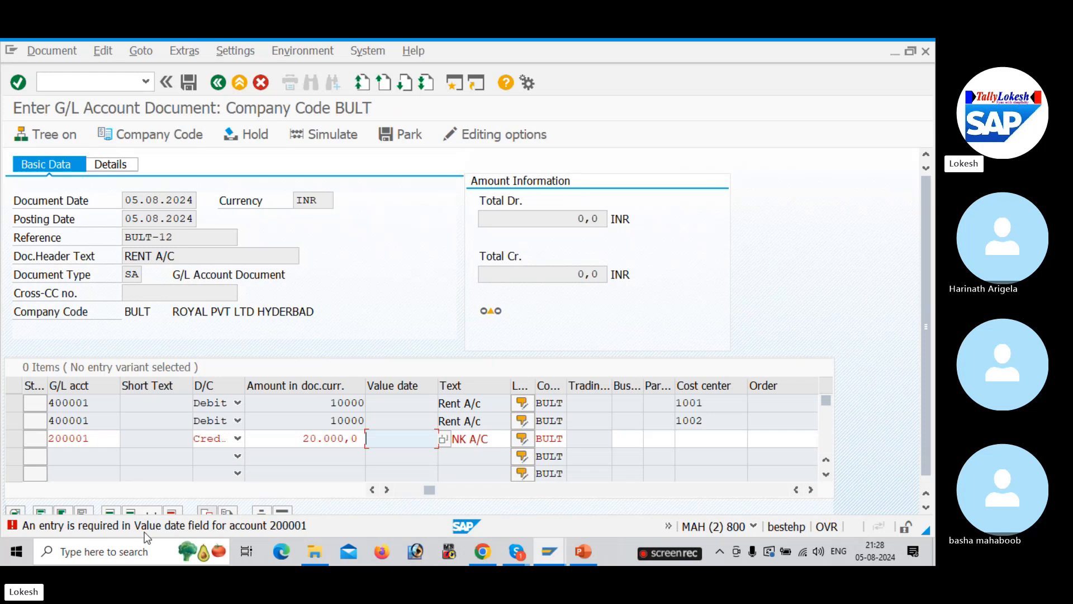
Step: Set the value date of the 200001 bank line to 05.08.2024 and simulate the document
{"action": "left_click", "coordinate": [412, 439]}
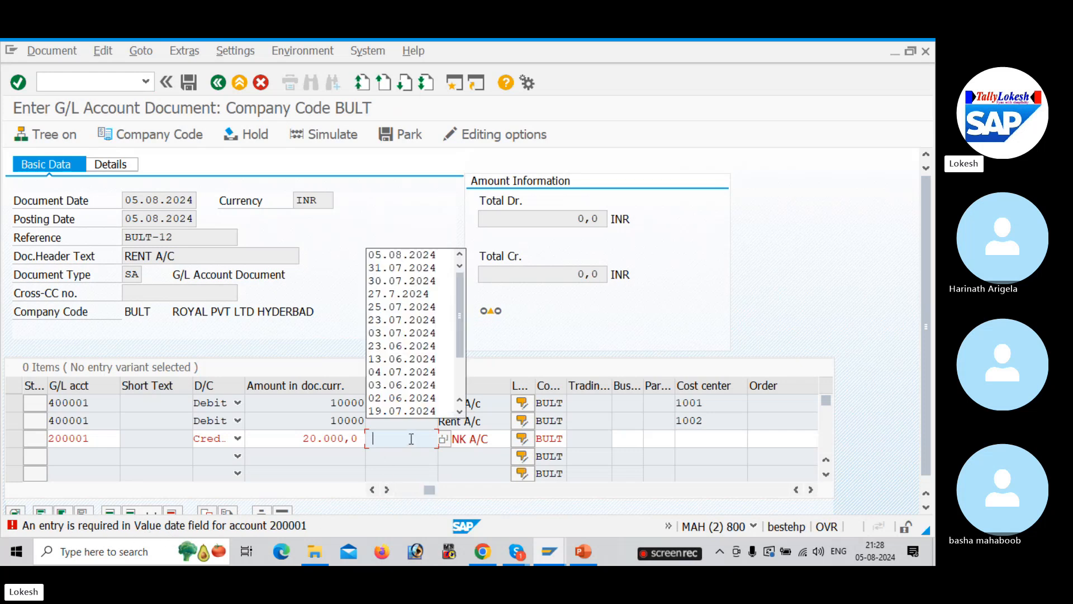
{"action": "left_click", "coordinate": [397, 254]}
{"action": "key", "text": "Return"}
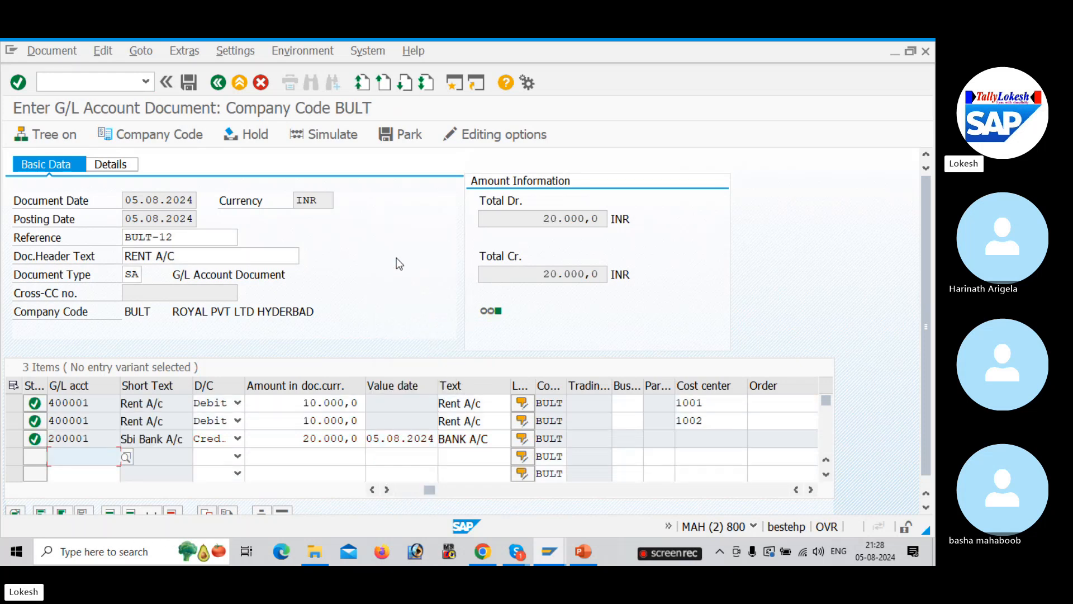
{"action": "left_click", "coordinate": [336, 136]}
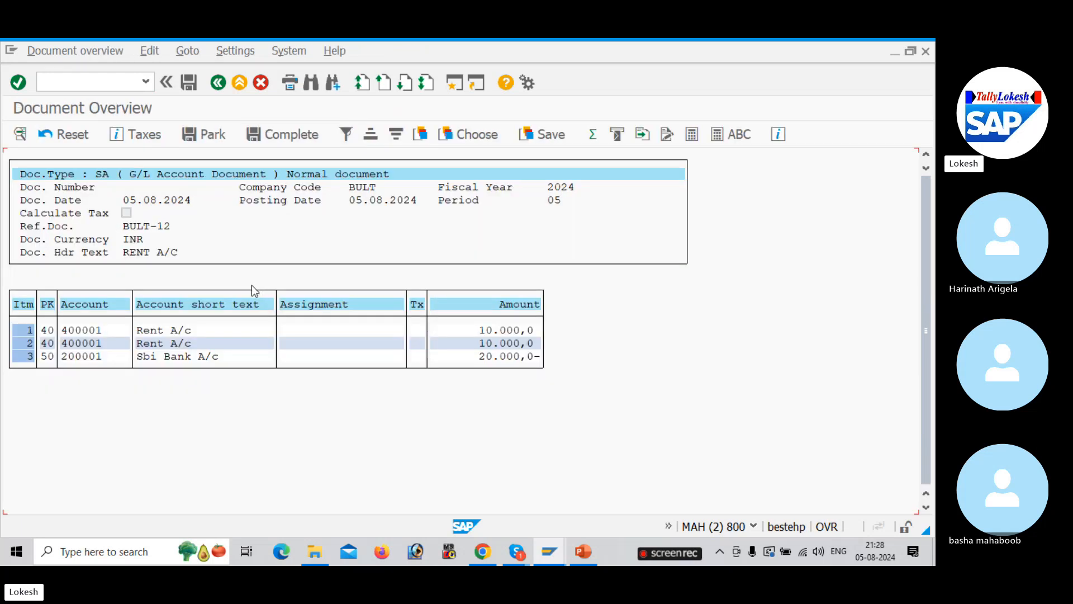
Step: Try to post the simulated document and open the detailed explanation of the CO document number assignment error
{"action": "left_click", "coordinate": [190, 84]}
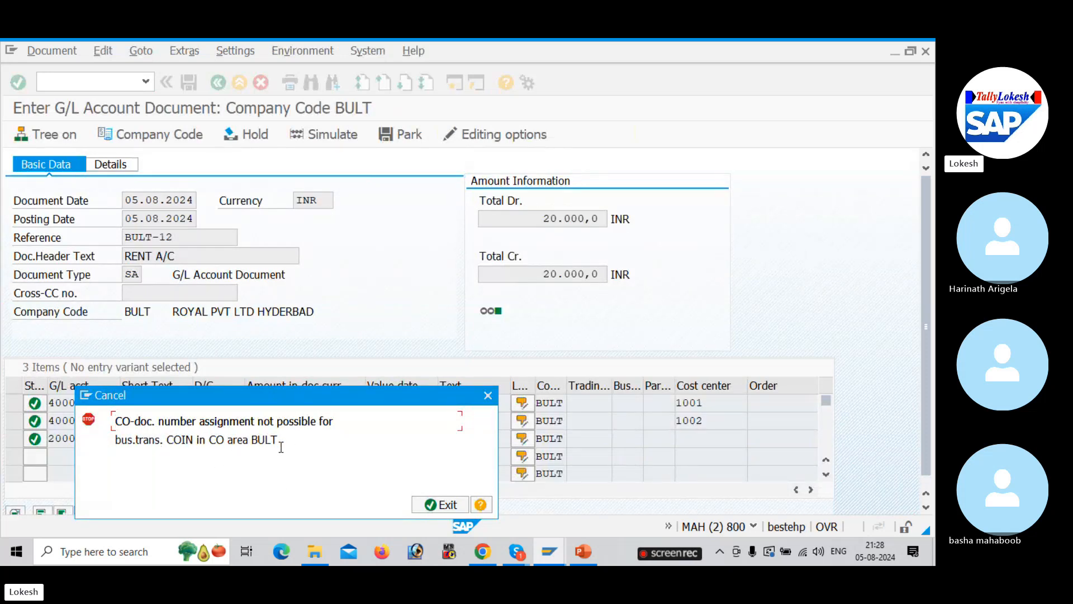
{"action": "mouse_move", "coordinate": [283, 445]}
{"action": "left_mouse_down"}
{"action": "mouse_move", "coordinate": [114, 410]}
{"action": "mouse_move", "coordinate": [120, 420]}
{"action": "mouse_move", "coordinate": [337, 430]}
{"action": "mouse_move", "coordinate": [287, 460]}
{"action": "left_mouse_up"}
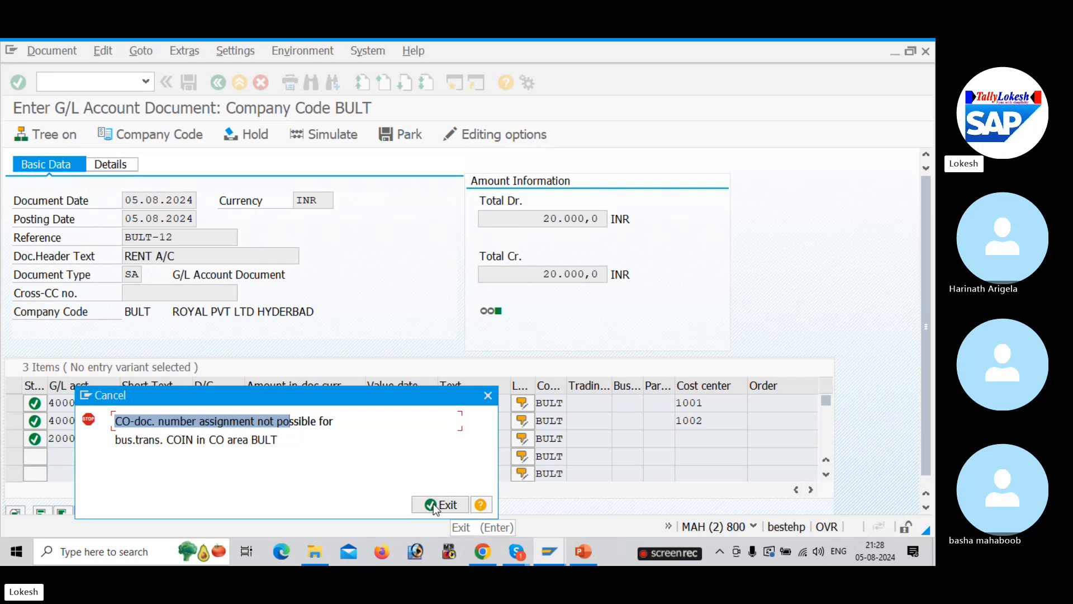
{"action": "left_click", "coordinate": [481, 508]}
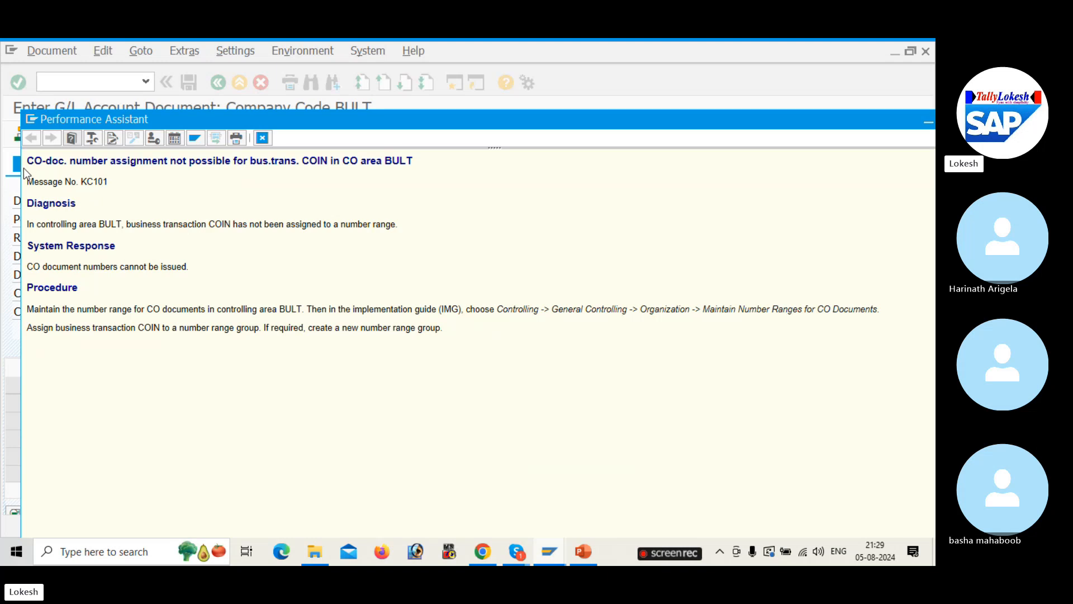
Step: Copy the message number KC101 from the error explanation, switch to Chrome and search Google for "Message No. KC101" in a new tab
{"action": "left_click_drag", "start_coordinate": [26, 163], "coordinate": [428, 165]}
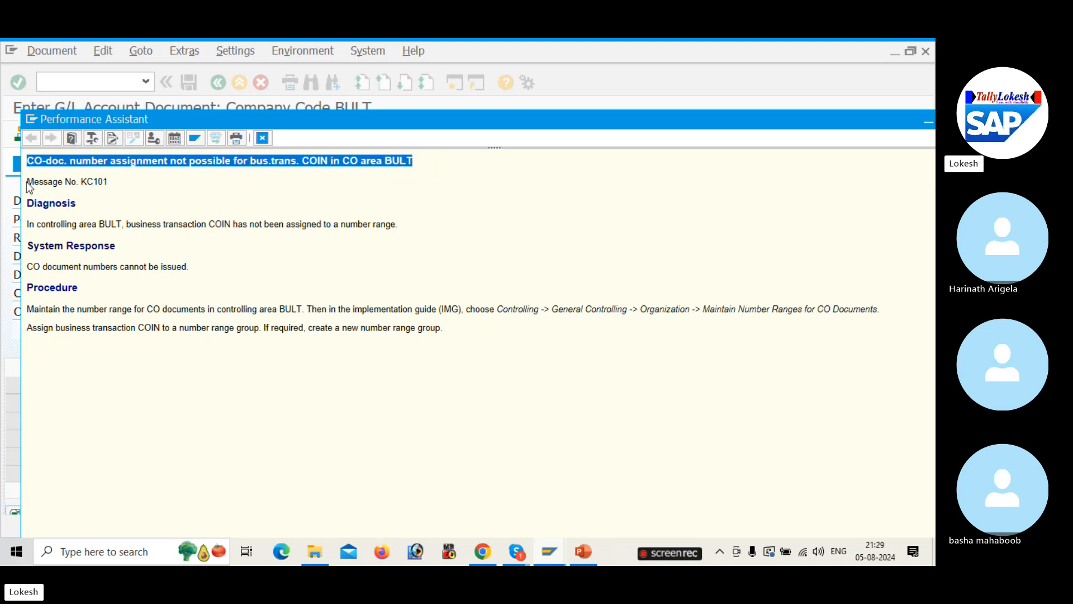
{"action": "left_click_drag", "start_coordinate": [26, 183], "coordinate": [119, 181]}
{"action": "key", "text": "ctrl+c"}
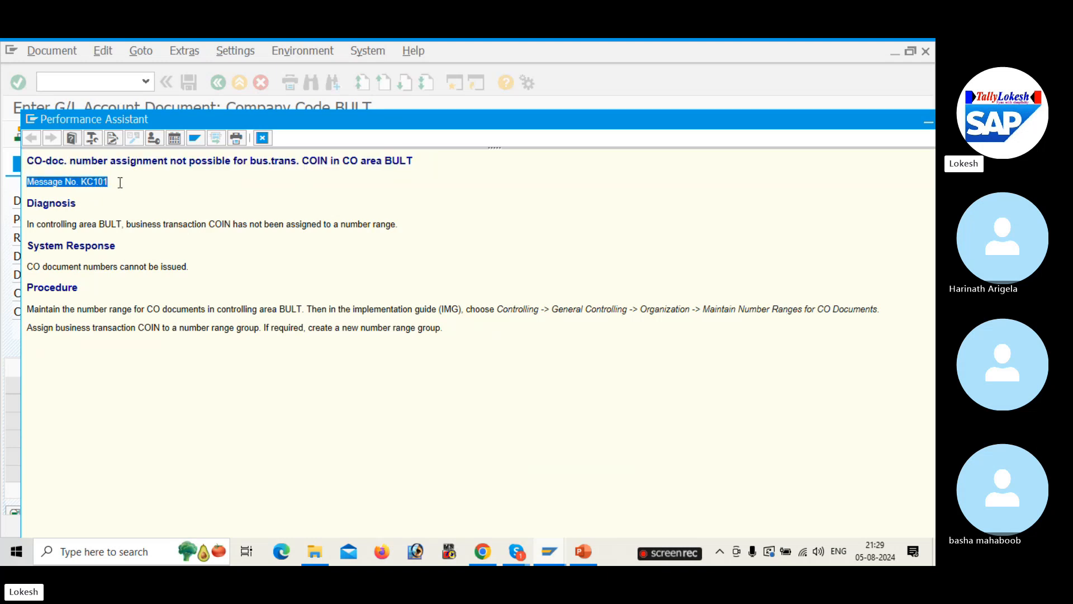
{"action": "left_click", "coordinate": [477, 551]}
{"action": "left_click", "coordinate": [795, 53]}
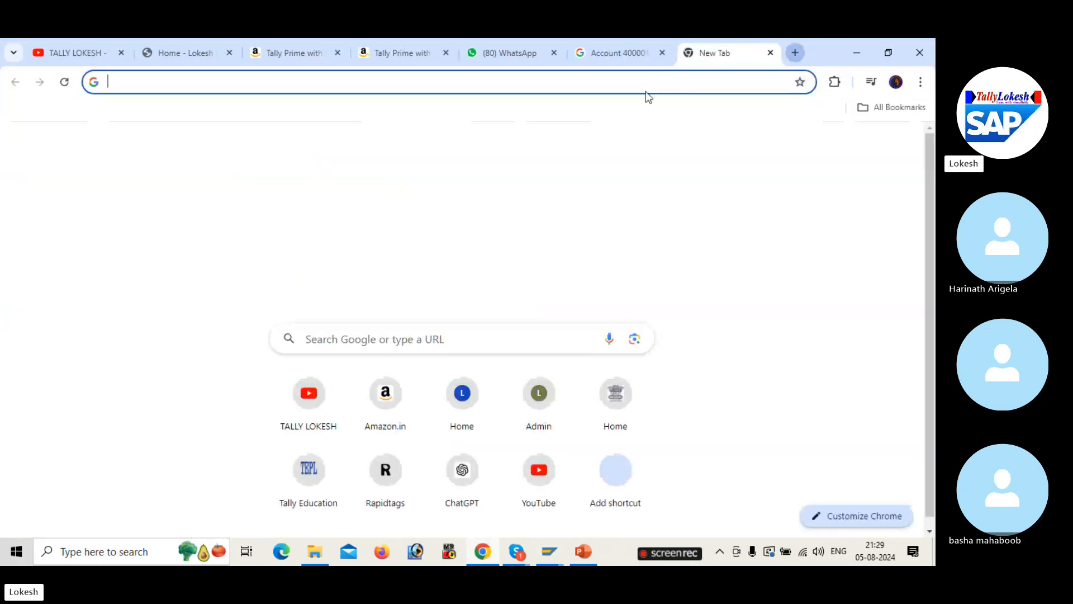
{"action": "key", "text": "ctrl+v"}
{"action": "key", "text": "Return"}
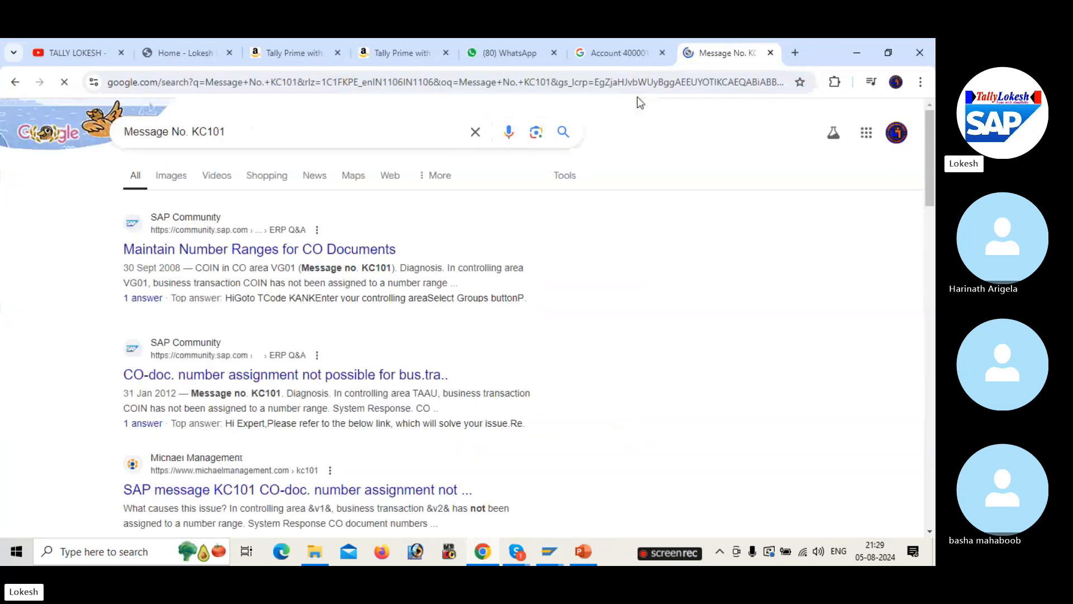
Step: Open the SAP Community result "Maintain Number Ranges for CO Documents" and compare its error description with the explanation in SAP
{"action": "left_click", "coordinate": [273, 250]}
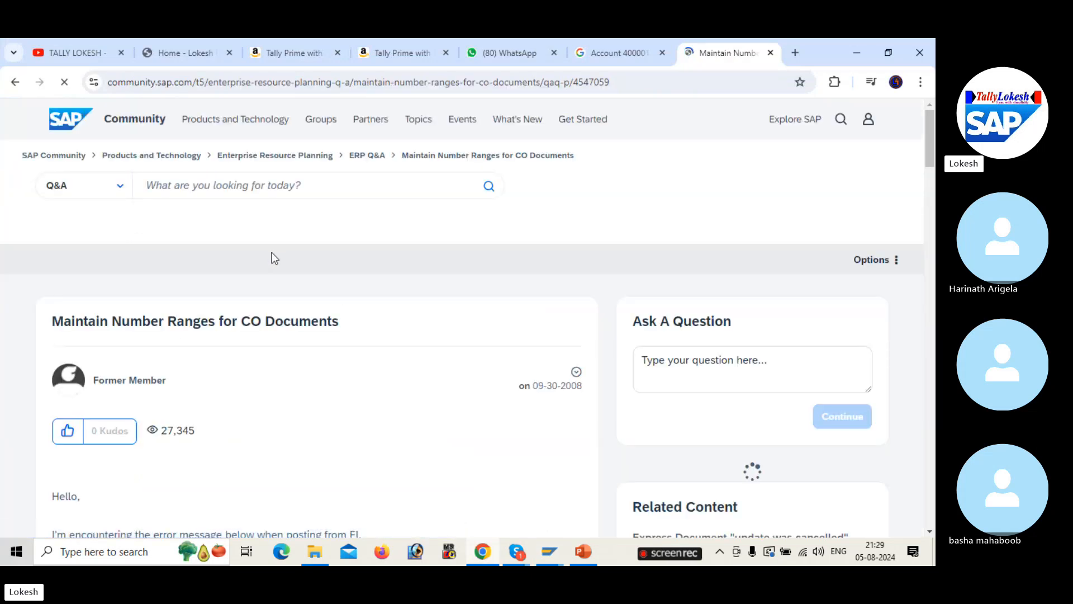
{"action": "scroll", "coordinate": [205, 256], "scroll_direction": "down", "scroll_amount": 3}
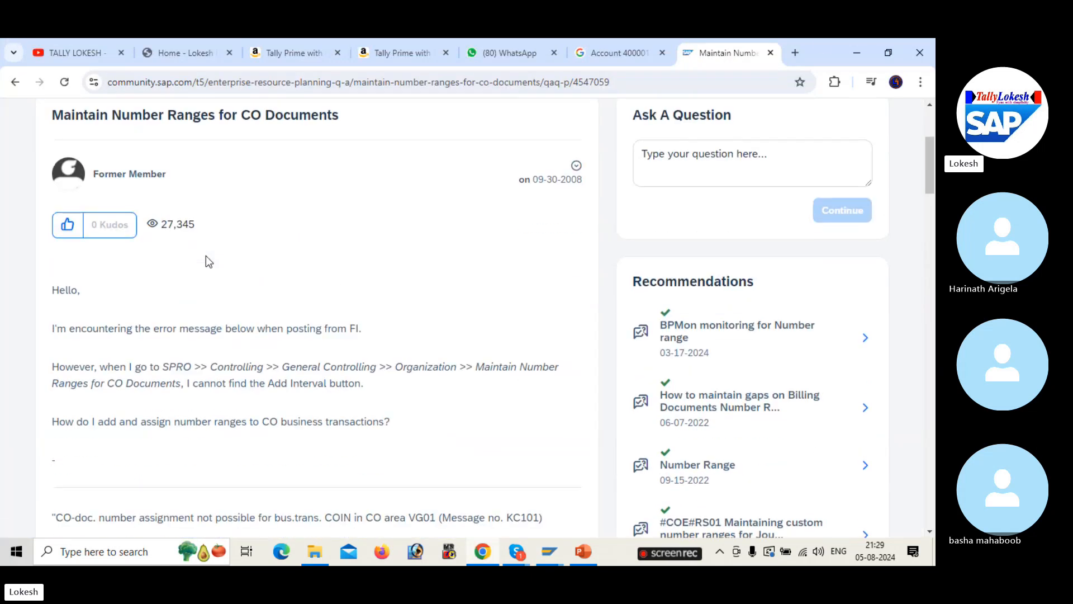
{"action": "scroll", "coordinate": [206, 255], "scroll_direction": "down", "scroll_amount": 1}
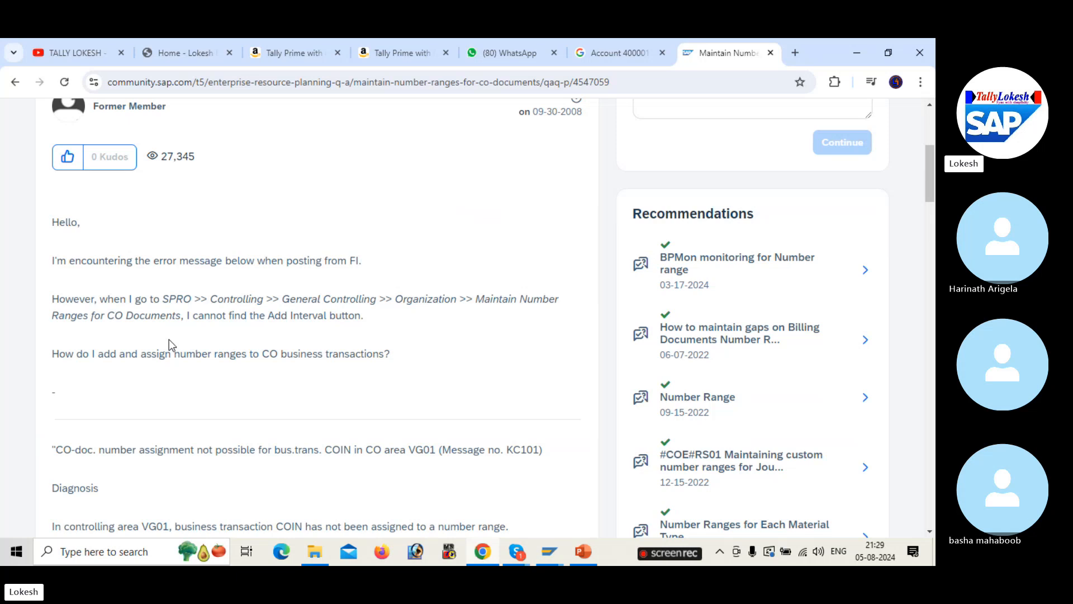
{"action": "scroll", "coordinate": [219, 333], "scroll_direction": "down", "scroll_amount": 3}
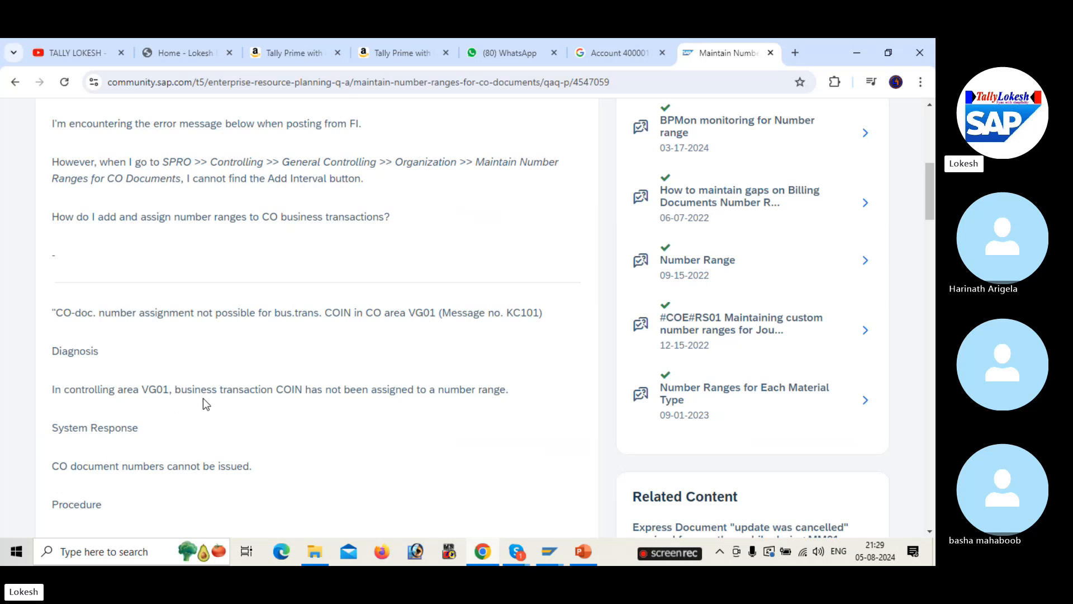
{"action": "key", "text": "alt+Tab"}
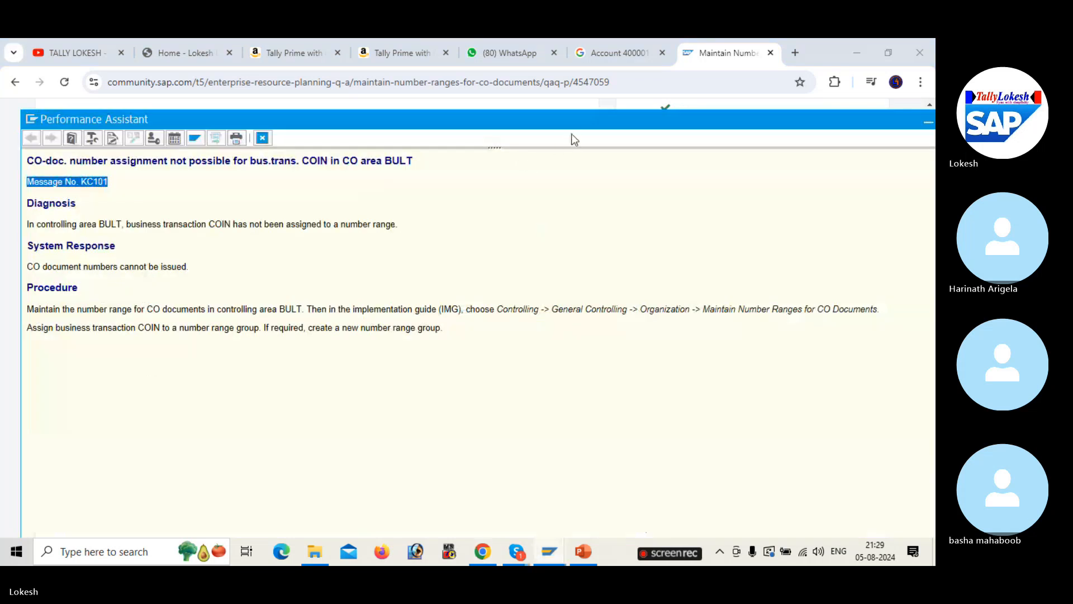
{"action": "left_click_drag", "start_coordinate": [590, 120], "coordinate": [378, 140]}
{"action": "left_click", "coordinate": [735, 141]}
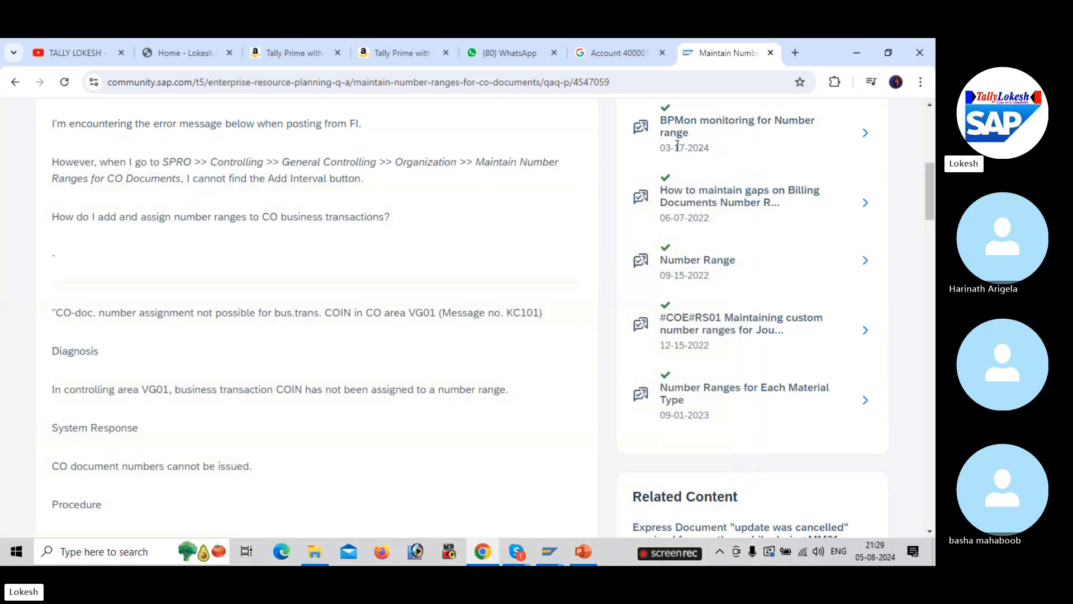
{"action": "mouse_move", "coordinate": [550, 552]}
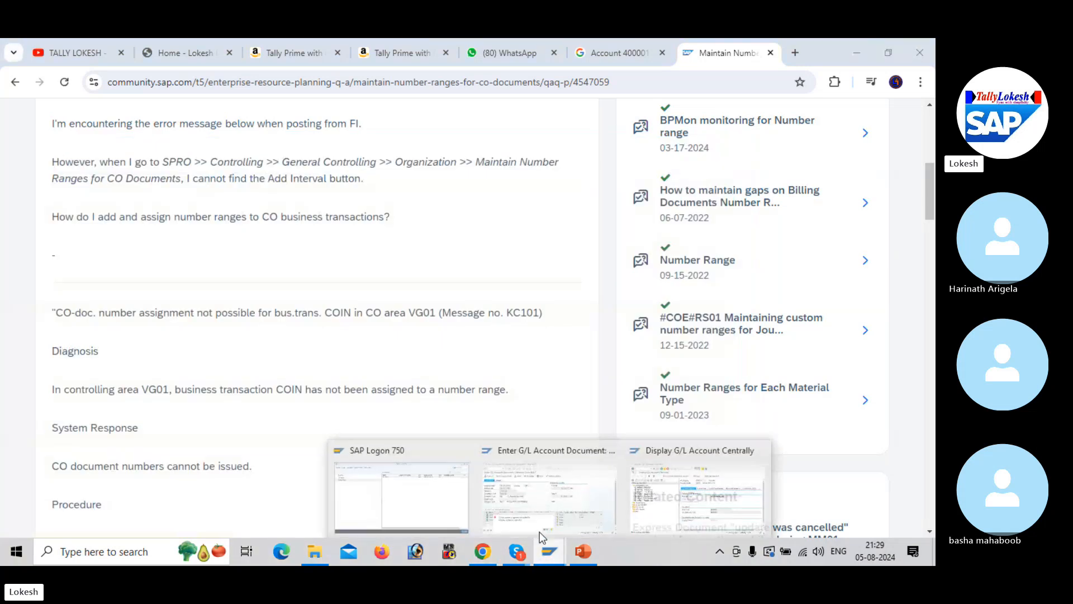
{"action": "left_click", "coordinate": [665, 493]}
{"action": "type", "text": "/N"}
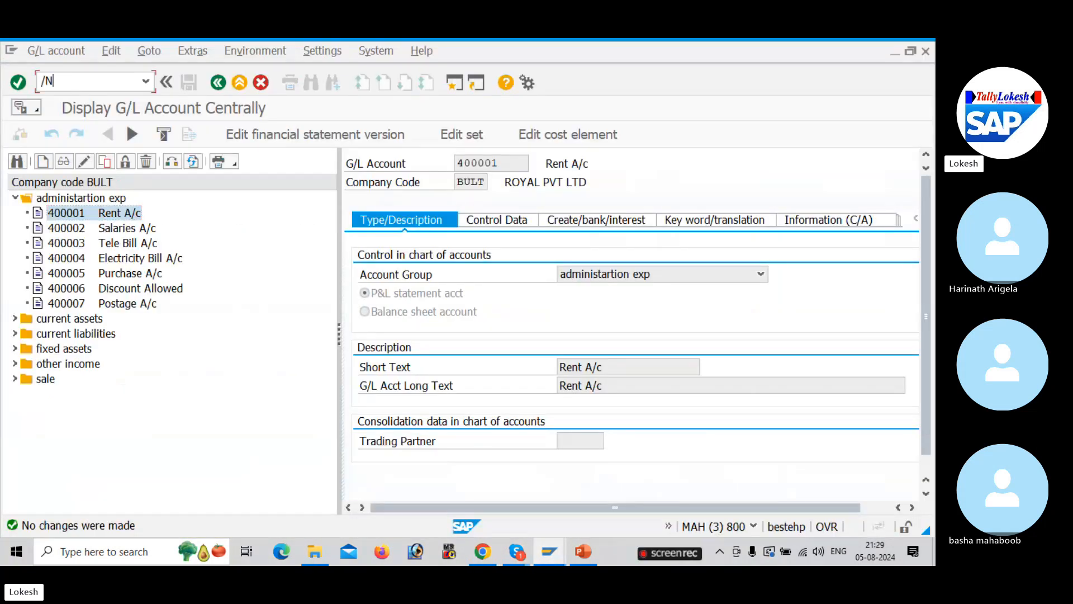
{"action": "type", "text": "VG01"}
{"action": "key", "text": "Return"}
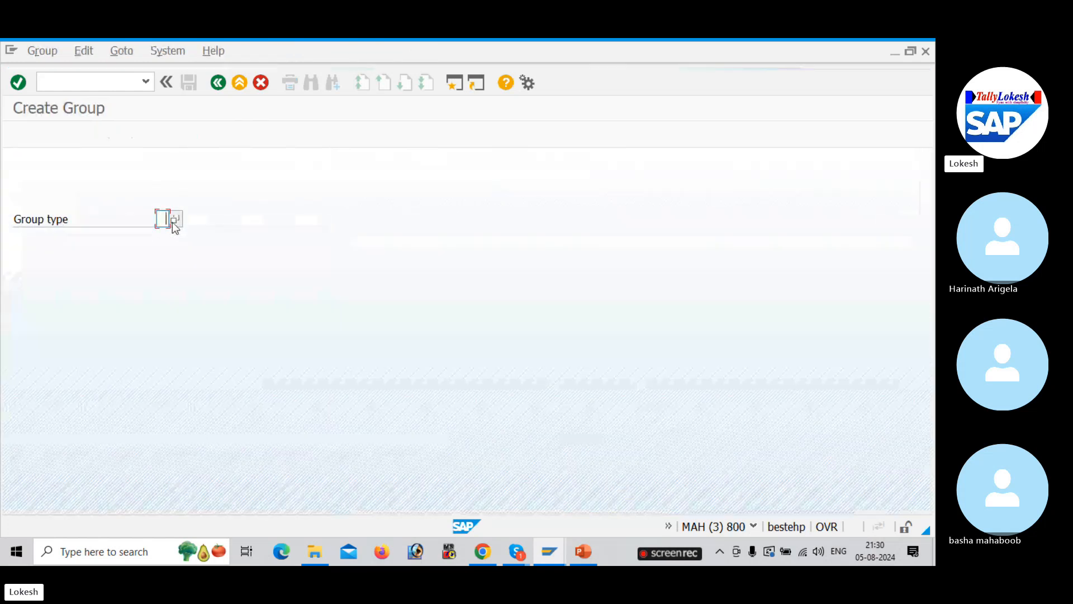
{"action": "left_click", "coordinate": [173, 219]}
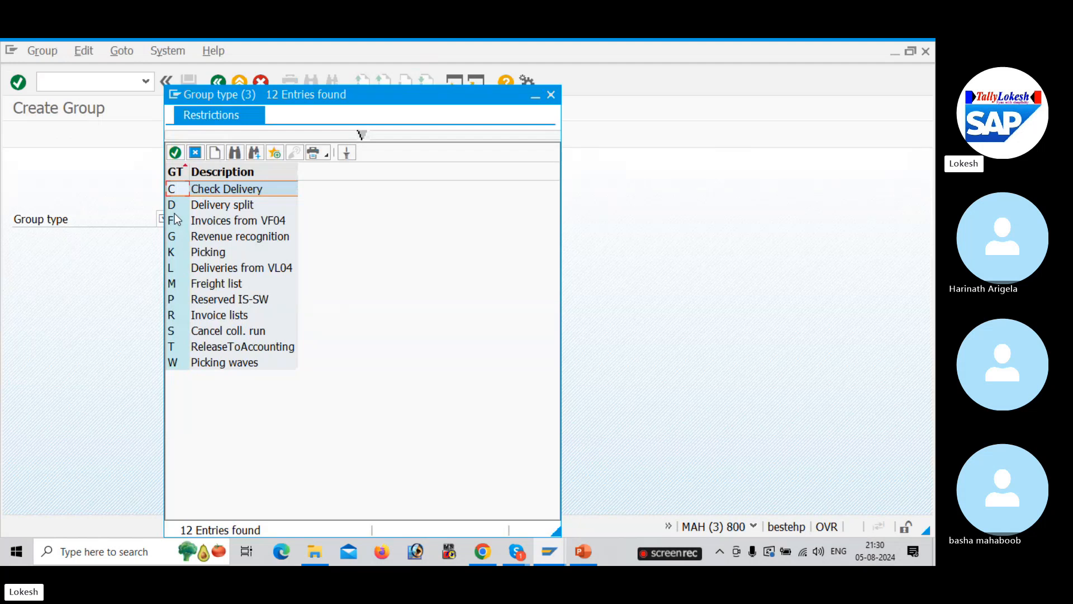
Step: Switch back to the SAP Community page in Chrome and read the KC101 procedure for maintaining CO document number ranges
{"action": "key", "text": "alt+Tab"}
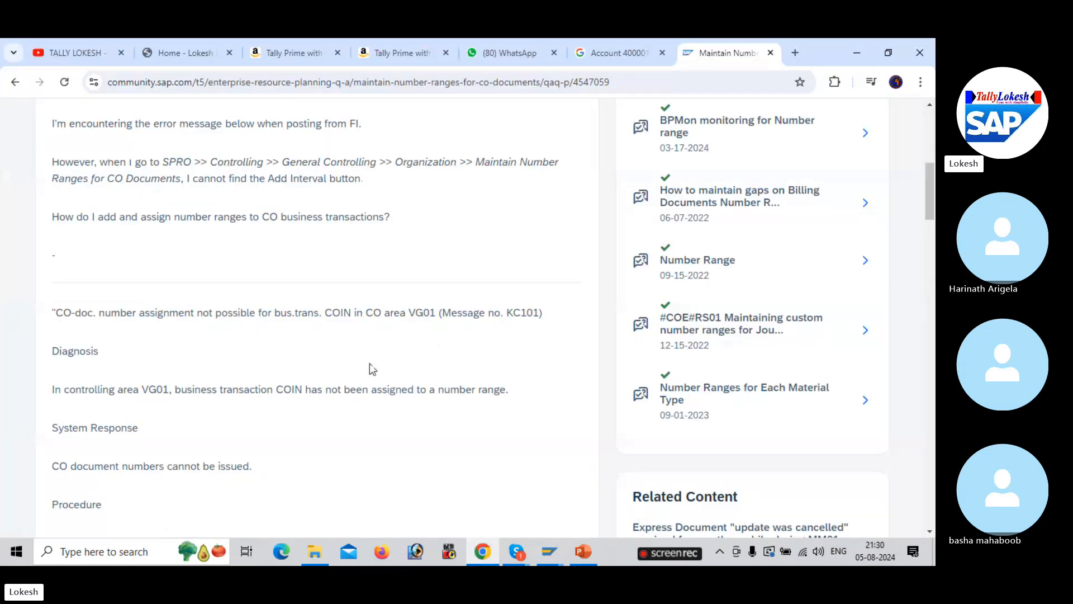
{"action": "scroll", "coordinate": [369, 369], "scroll_direction": "down", "scroll_amount": 3}
{"action": "scroll", "coordinate": [268, 356], "scroll_direction": "down", "scroll_amount": 2}
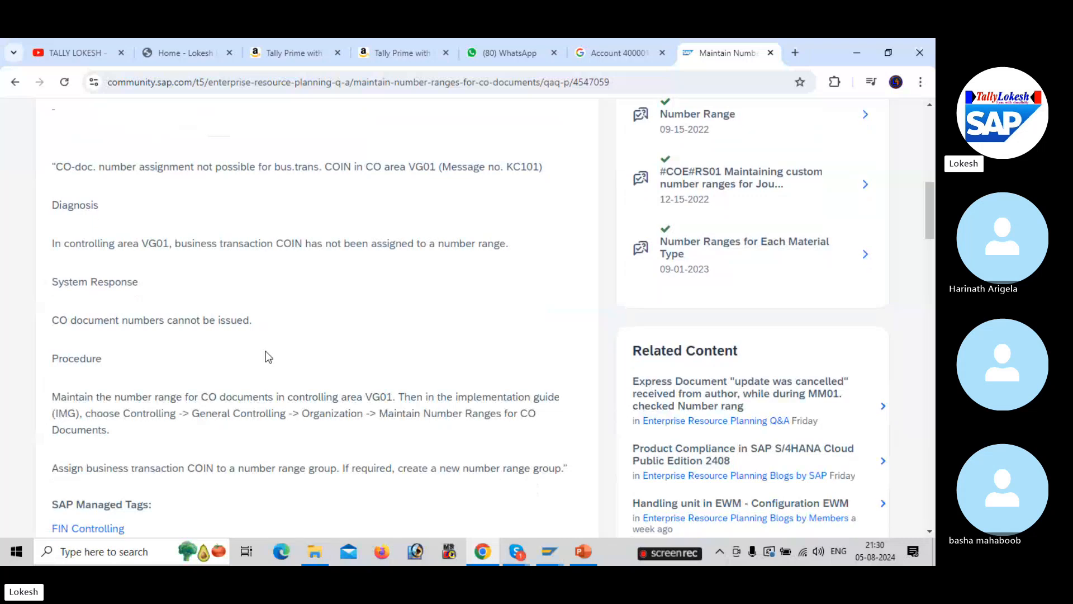
{"action": "scroll", "coordinate": [282, 378], "scroll_direction": "down", "scroll_amount": 2}
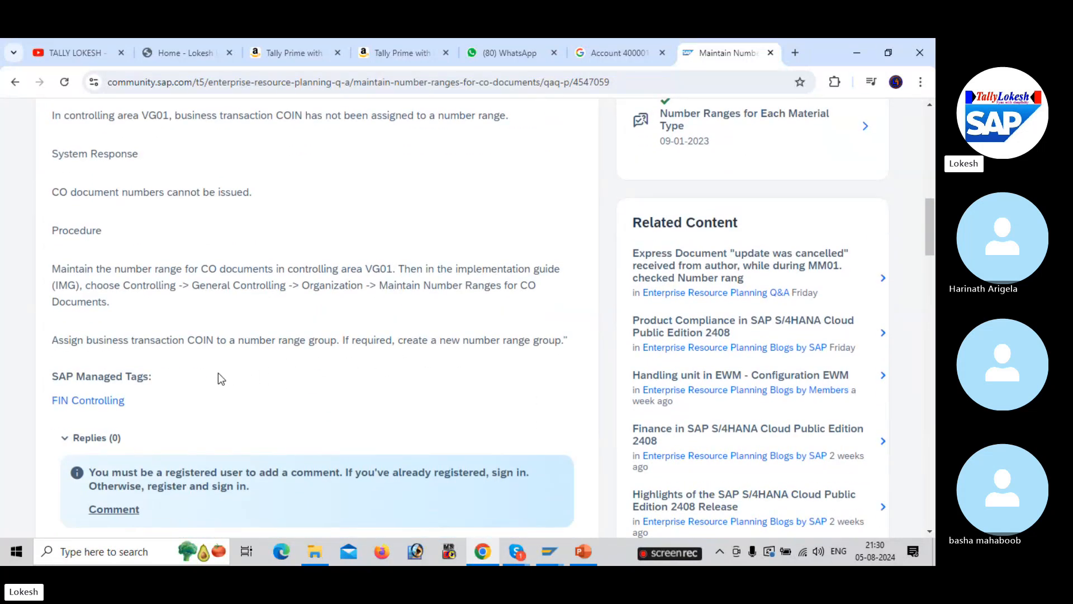
{"action": "scroll", "coordinate": [152, 380], "scroll_direction": "down", "scroll_amount": 2}
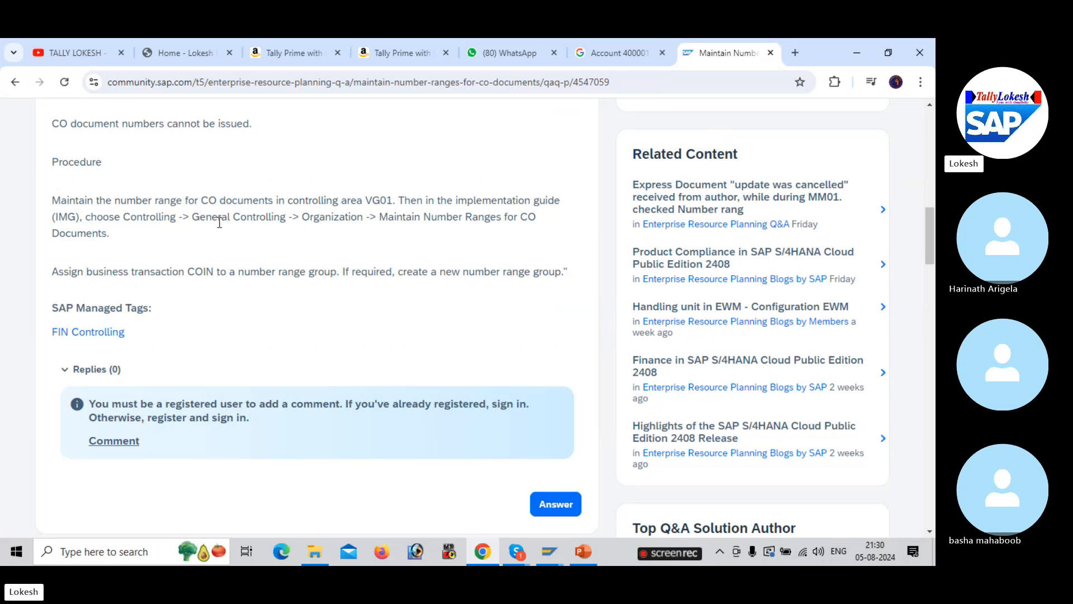
{"action": "scroll", "coordinate": [206, 232], "scroll_direction": "up", "scroll_amount": 1}
Step: Switch to the SAP session on the Create Group screen, run transaction KANK and open group maintenance for CO area BULT
{"action": "key", "text": "alt+Tab"}
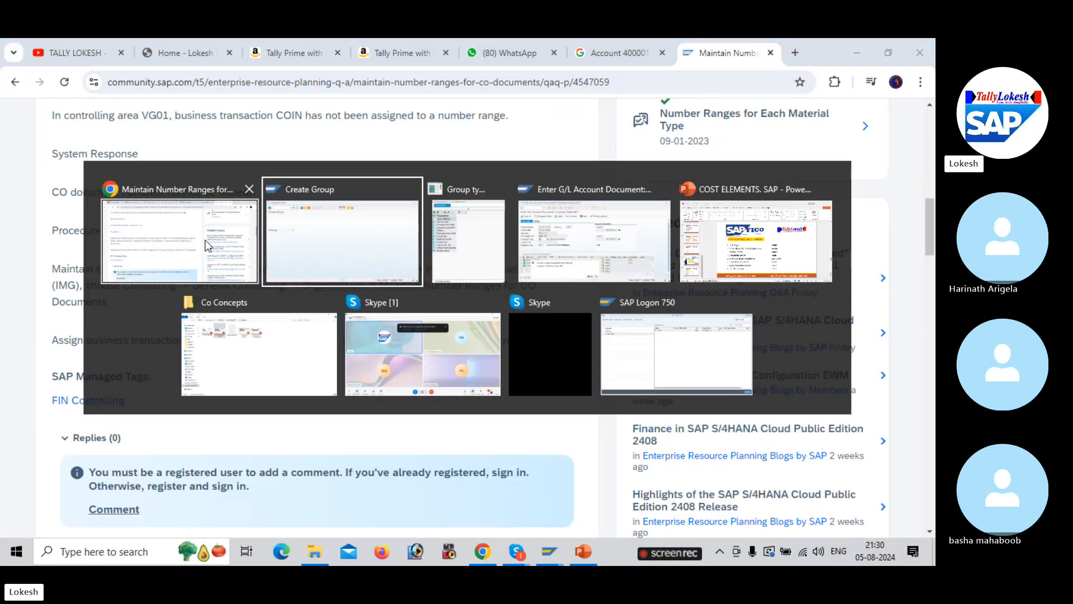
{"action": "key", "text": "alt+Tab"}
{"action": "key", "text": "alt+Tab"}
{"action": "key", "text": "alt+Tab"}
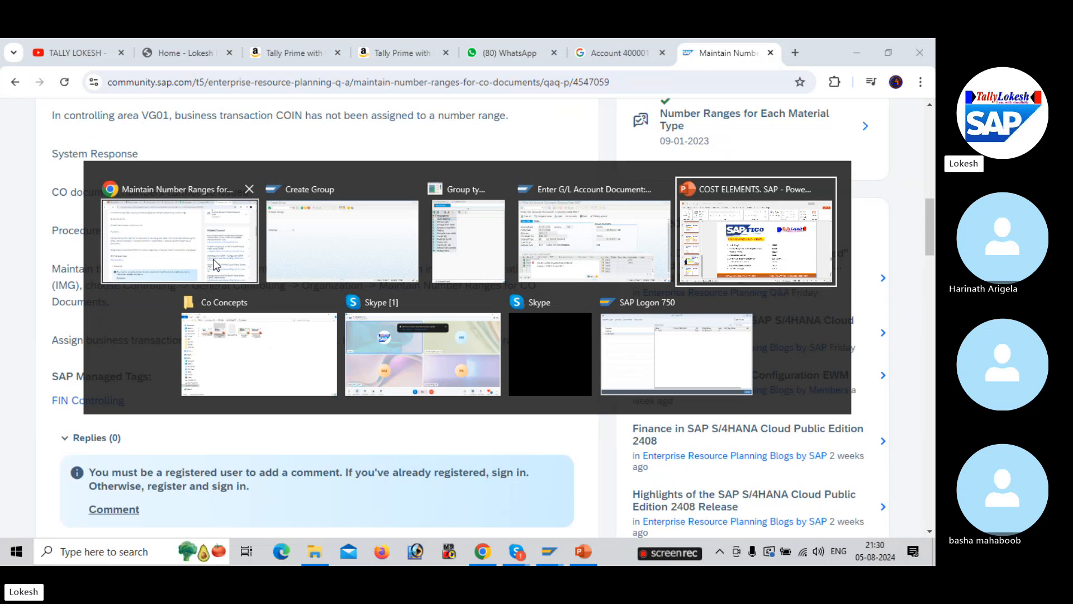
{"action": "key", "text": "alt+Tab"}
{"action": "key", "text": "alt+Tab"}
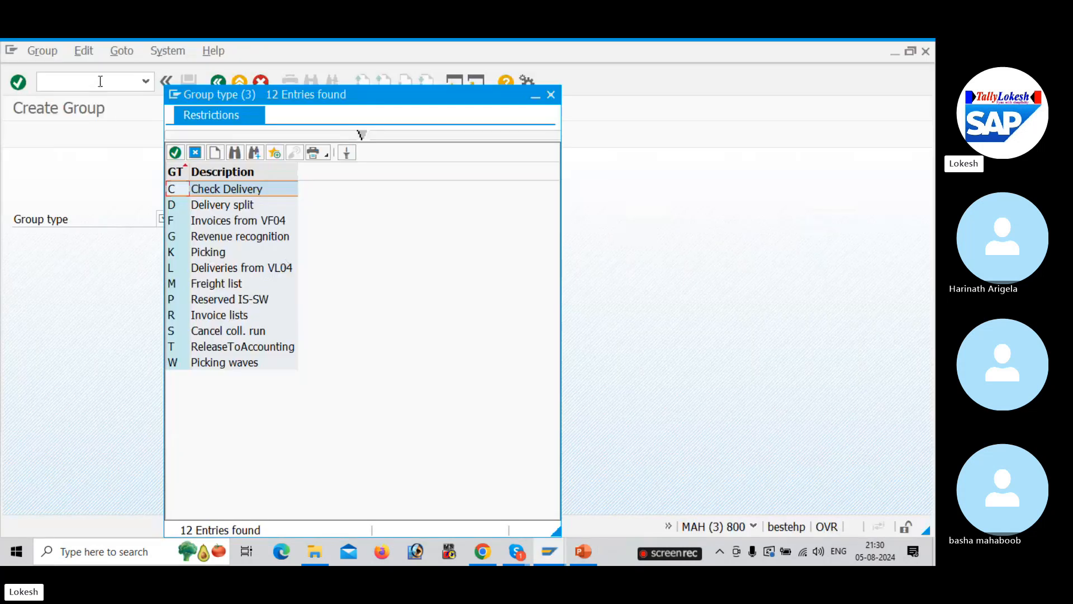
{"action": "left_click", "coordinate": [100, 81]}
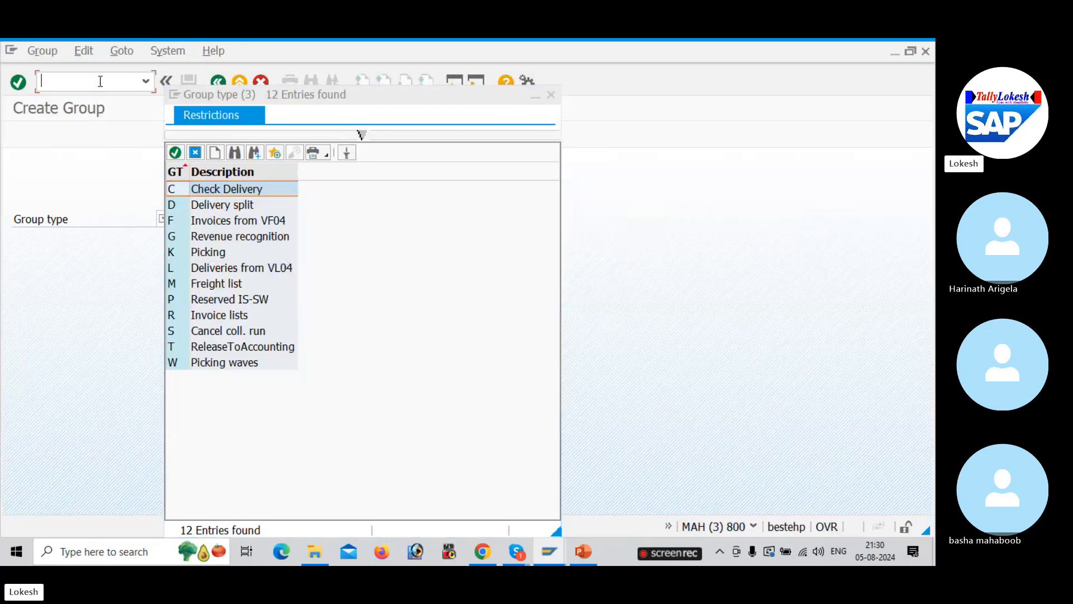
{"action": "type", "text": "/NK"}
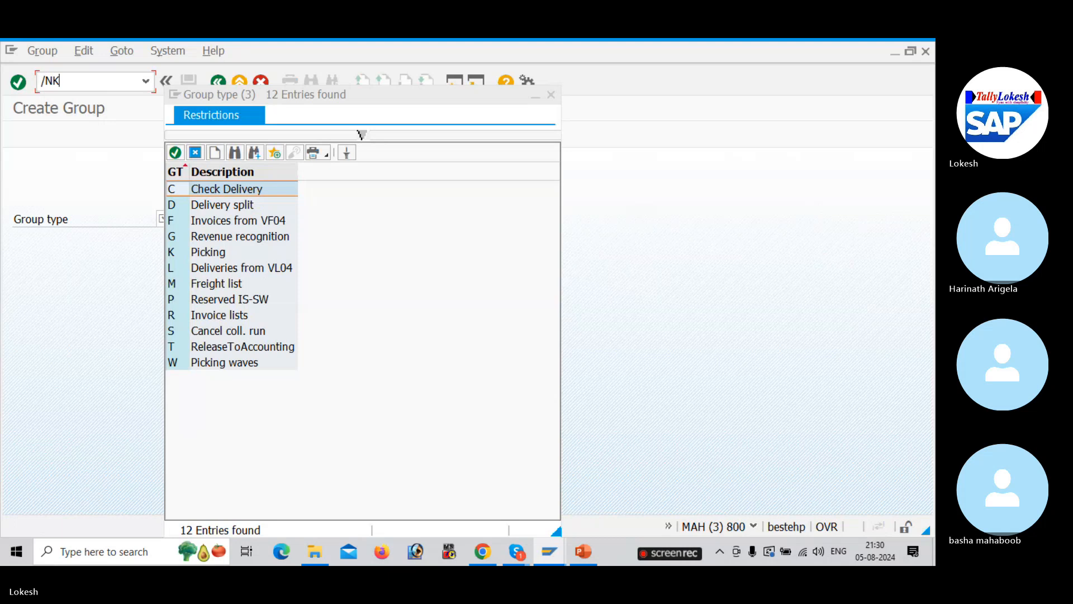
{"action": "type", "text": "ANK"}
{"action": "key", "text": "Return"}
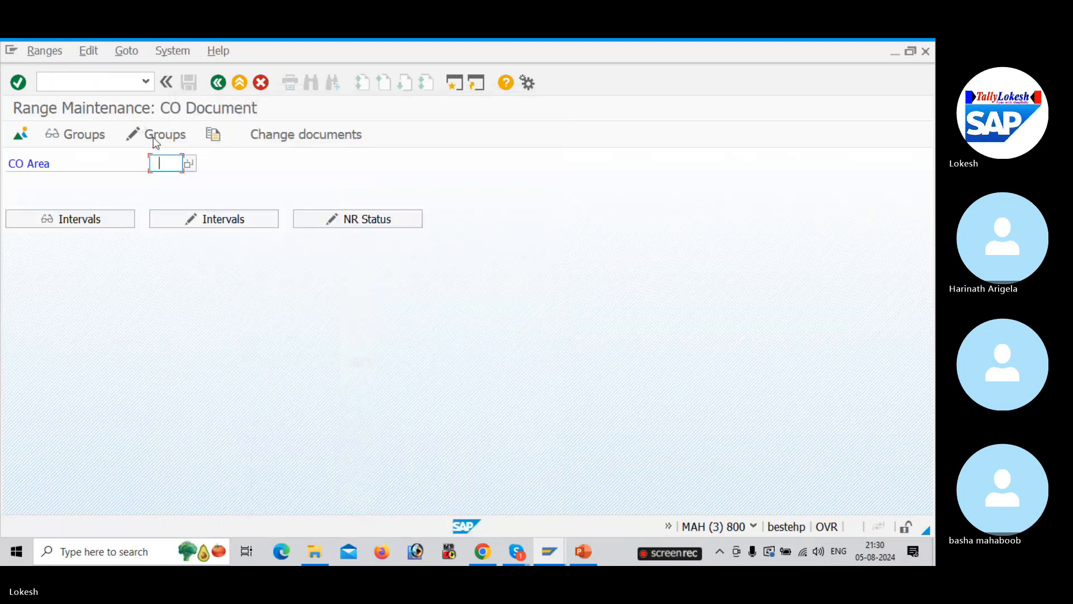
{"action": "left_click", "coordinate": [166, 179]}
{"action": "left_click", "coordinate": [183, 138]}
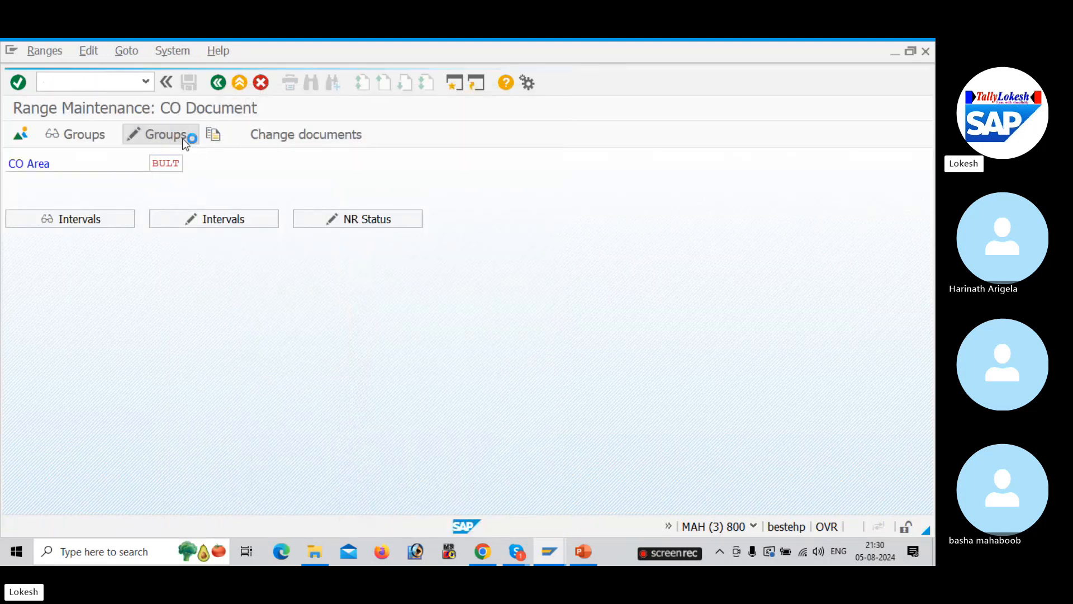
Step: Assign element COIN to group 01 "Controlling AREA FOR BULT", check the assignment and save the changes
{"action": "left_click", "coordinate": [30, 226]}
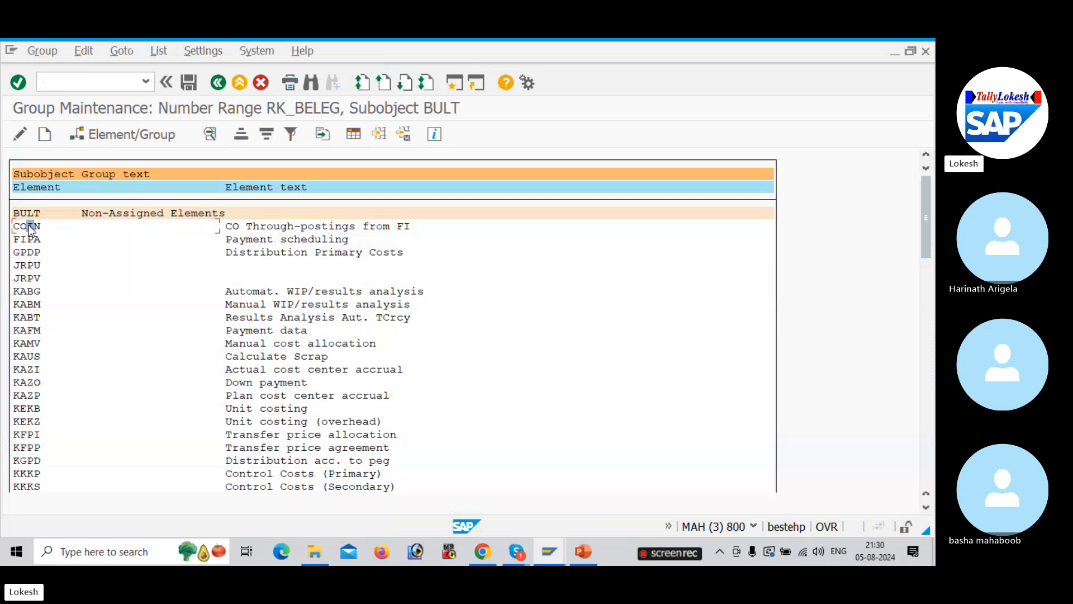
{"action": "left_click", "coordinate": [115, 135]}
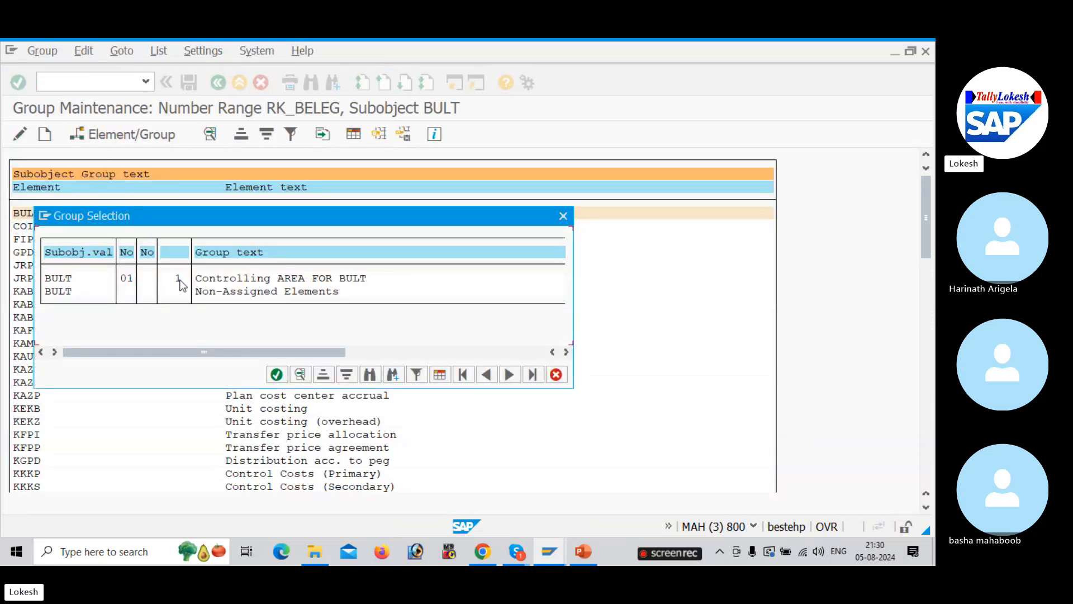
{"action": "double_click", "coordinate": [129, 284]}
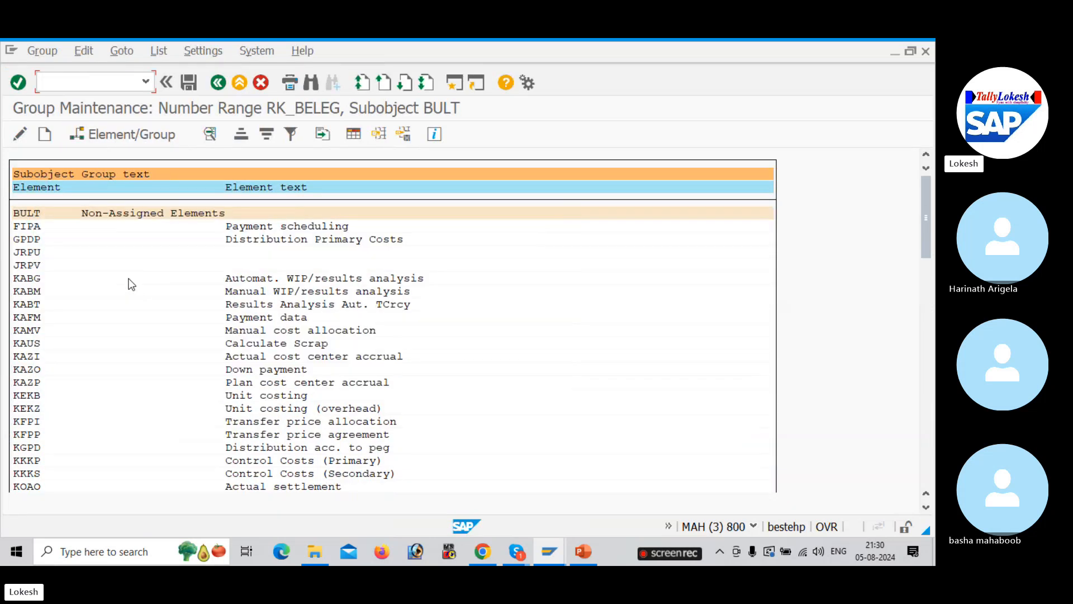
{"action": "scroll", "coordinate": [130, 284], "scroll_direction": "down", "scroll_amount": 3}
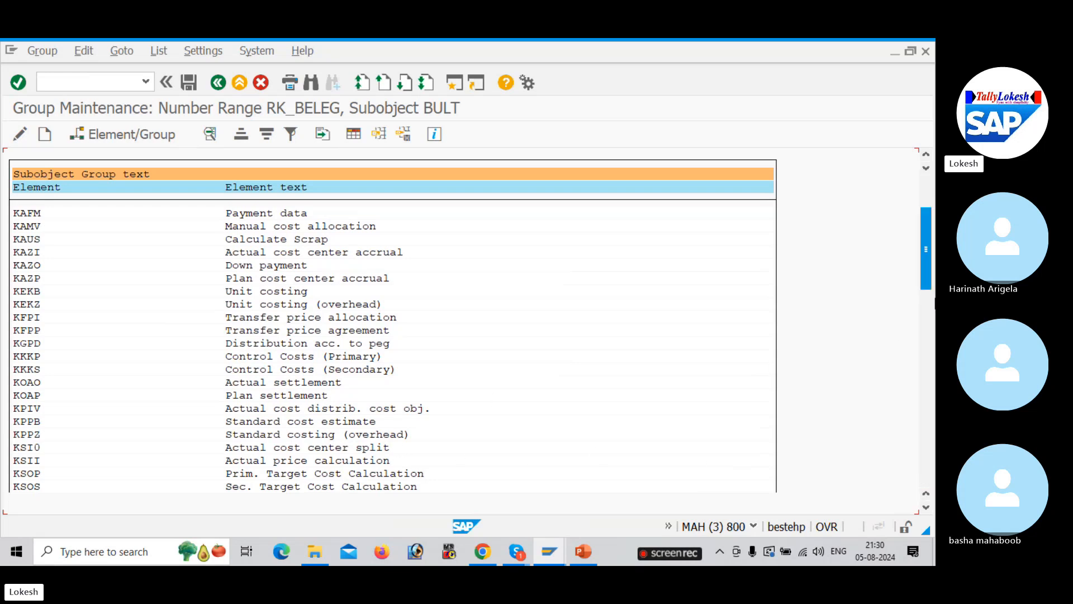
{"action": "left_click_drag", "start_coordinate": [924, 256], "coordinate": [925, 457]}
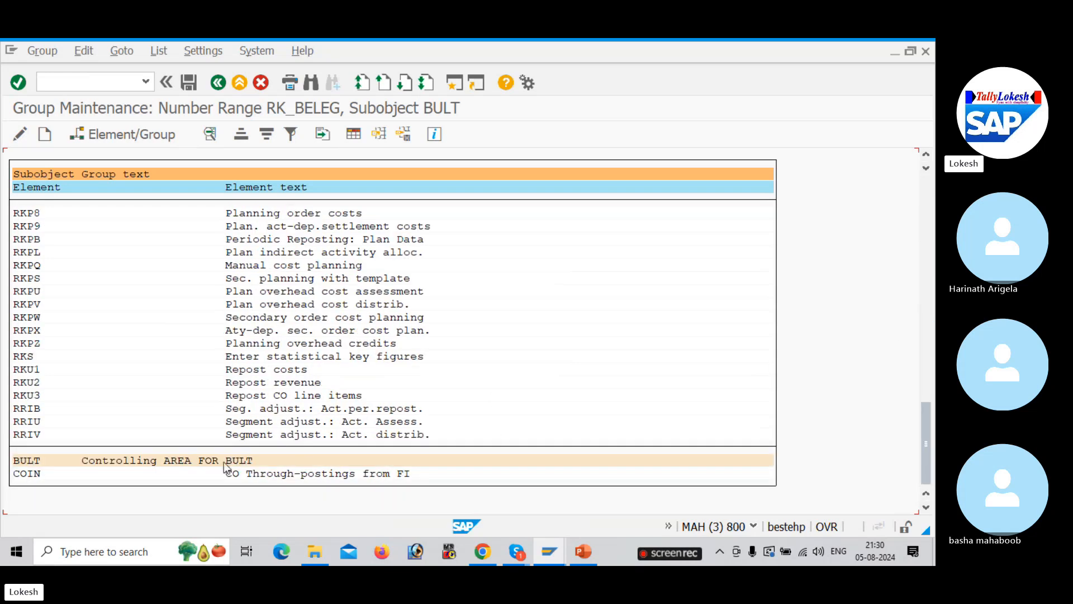
{"action": "left_click", "coordinate": [185, 86]}
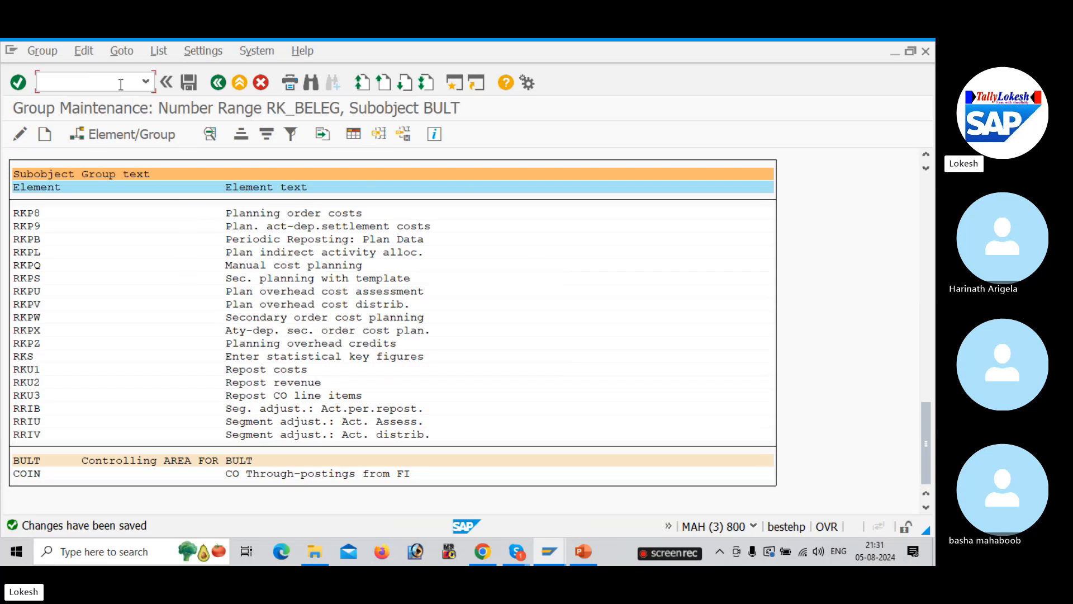
Step: Open transaction FB50 and enter document date 05.08.2024, reference BULT-12 and header text RENT A/C
{"action": "key", "text": "Return"}
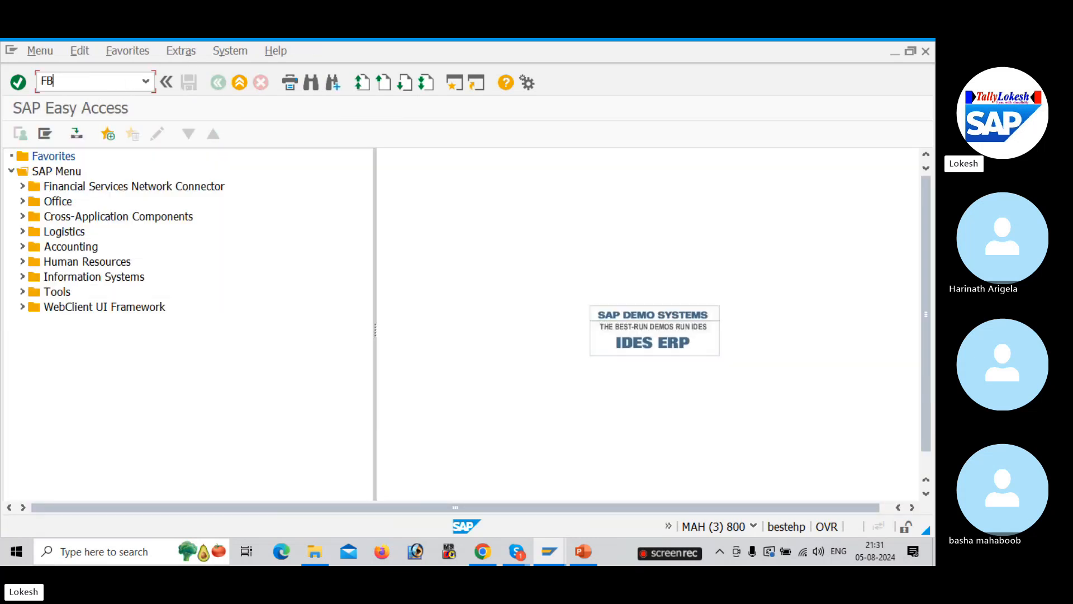
{"action": "type", "text": "FB50"}
{"action": "key", "text": "Return"}
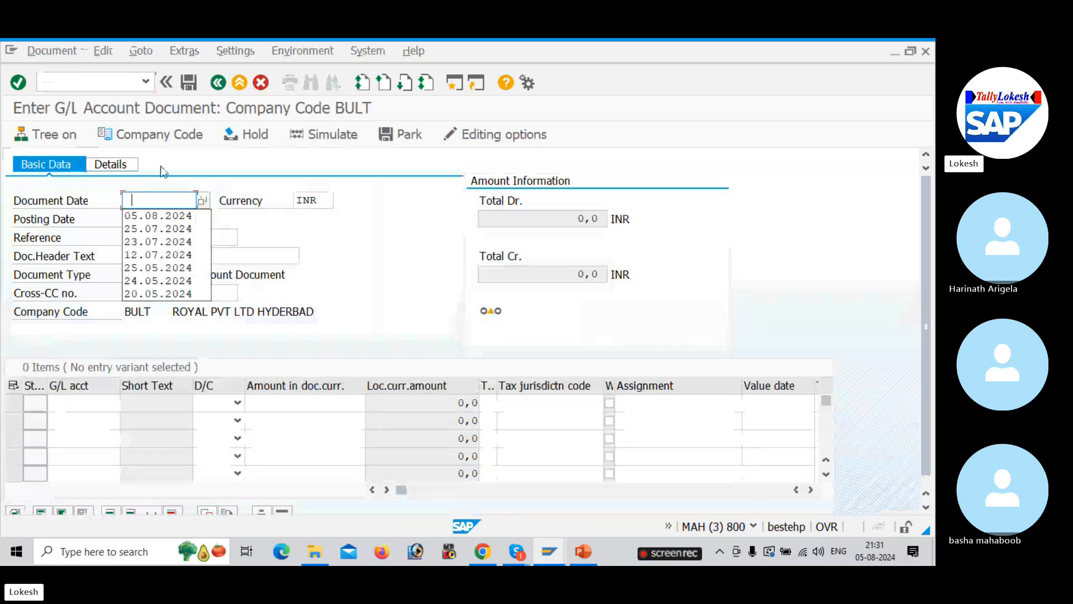
{"action": "left_click", "coordinate": [180, 219]}
{"action": "left_click", "coordinate": [176, 238]}
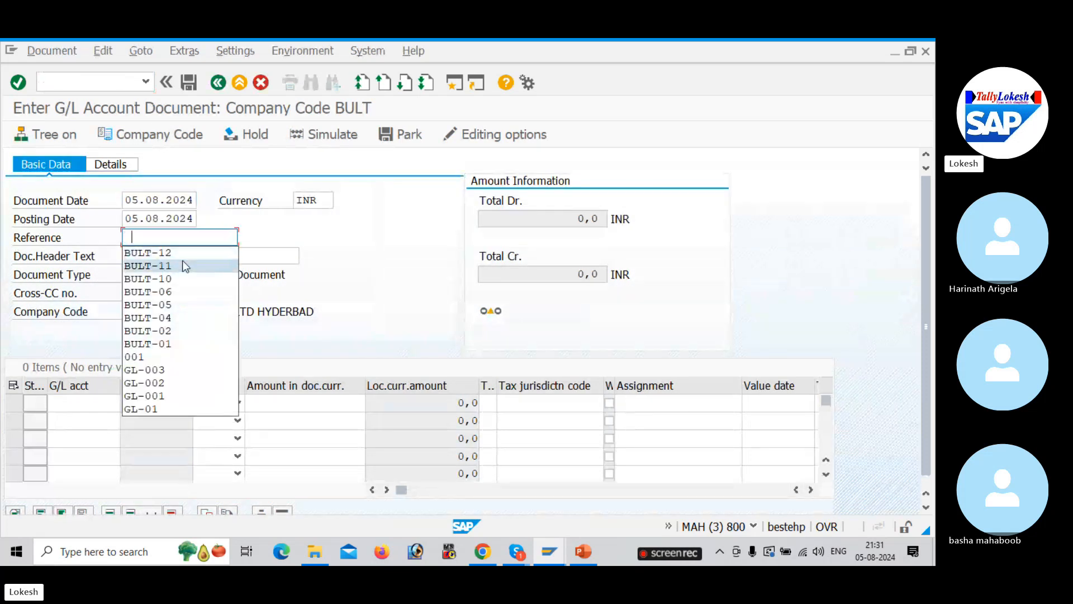
{"action": "left_click", "coordinate": [182, 256]}
{"action": "left_click", "coordinate": [144, 271]}
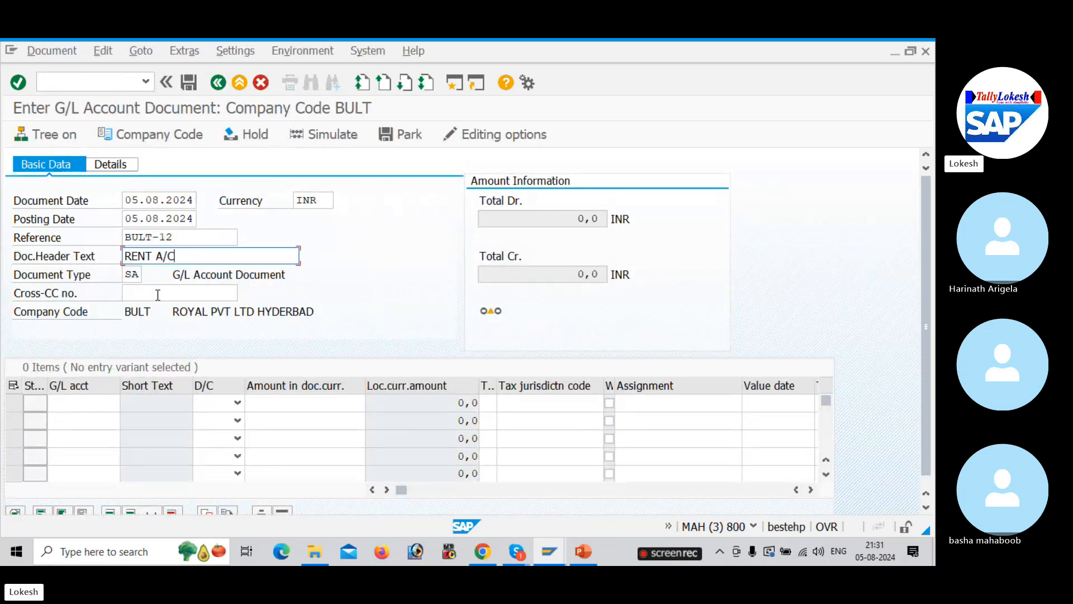
Step: Enter the first line item as a debit of 10000 to G/L account 400001
{"action": "left_click", "coordinate": [95, 398]}
{"action": "left_click", "coordinate": [95, 270]}
{"action": "left_click", "coordinate": [237, 402]}
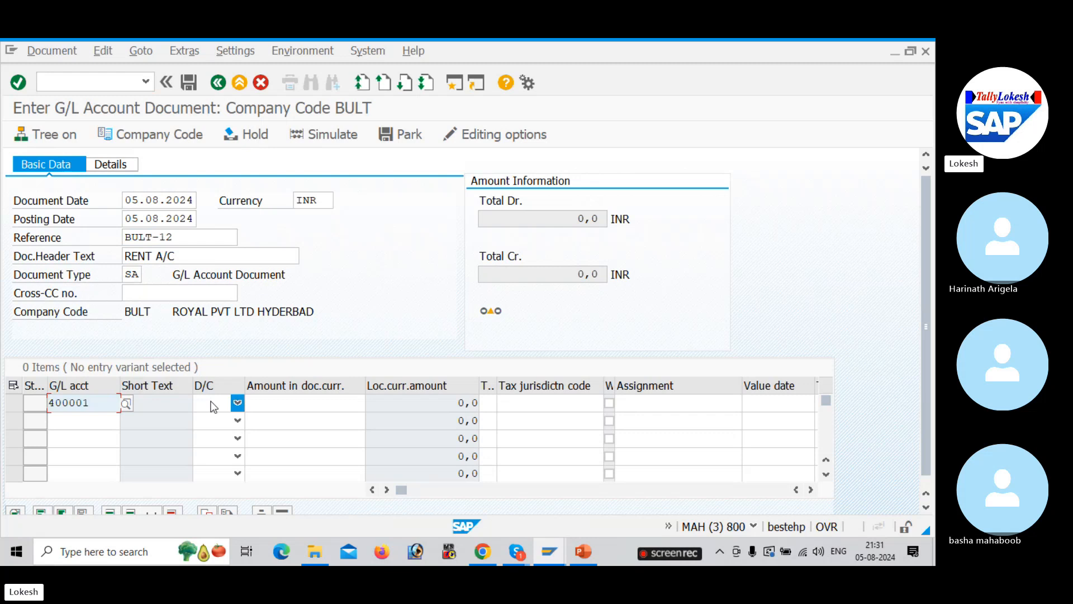
{"action": "left_click", "coordinate": [213, 432]}
{"action": "left_click", "coordinate": [285, 404]}
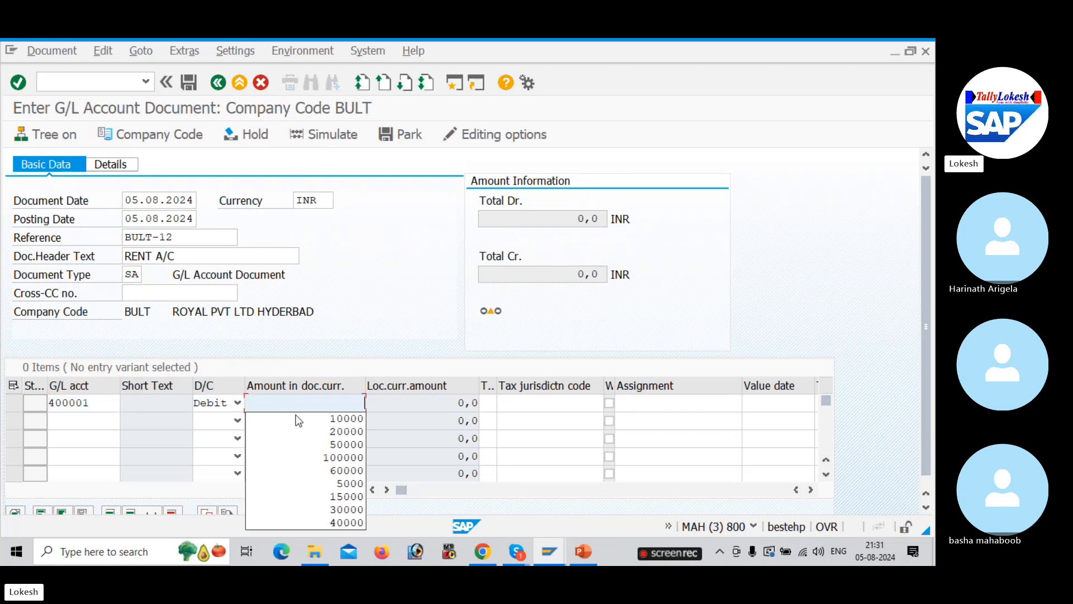
{"action": "left_click", "coordinate": [322, 421]}
Step: Enter the second line item as a debit of 10000 to G/L account 400001
{"action": "left_click", "coordinate": [83, 421]}
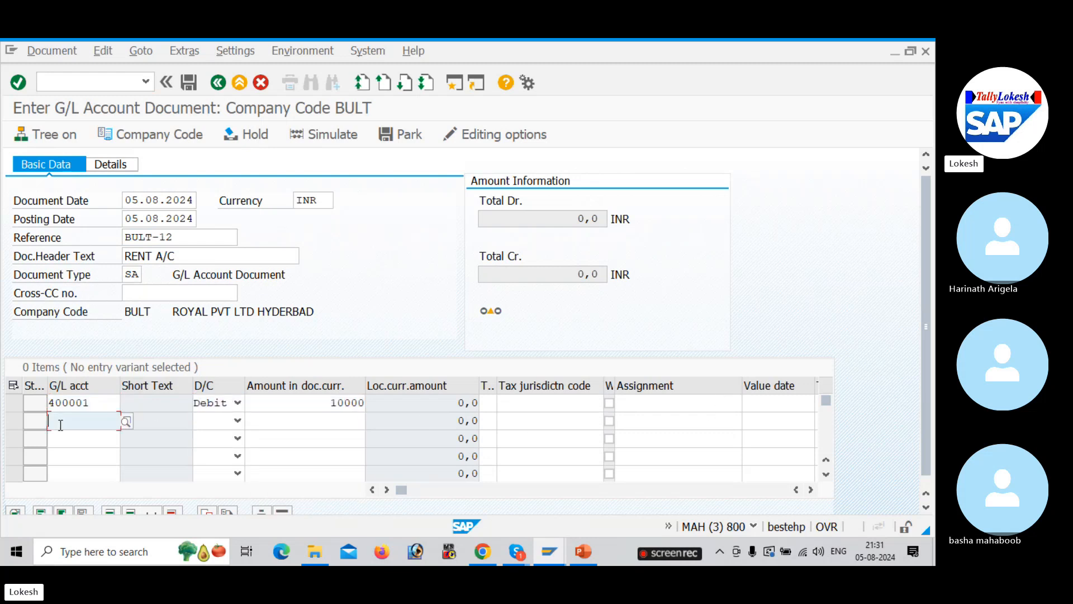
{"action": "left_click", "coordinate": [84, 288]}
{"action": "left_click", "coordinate": [237, 420]}
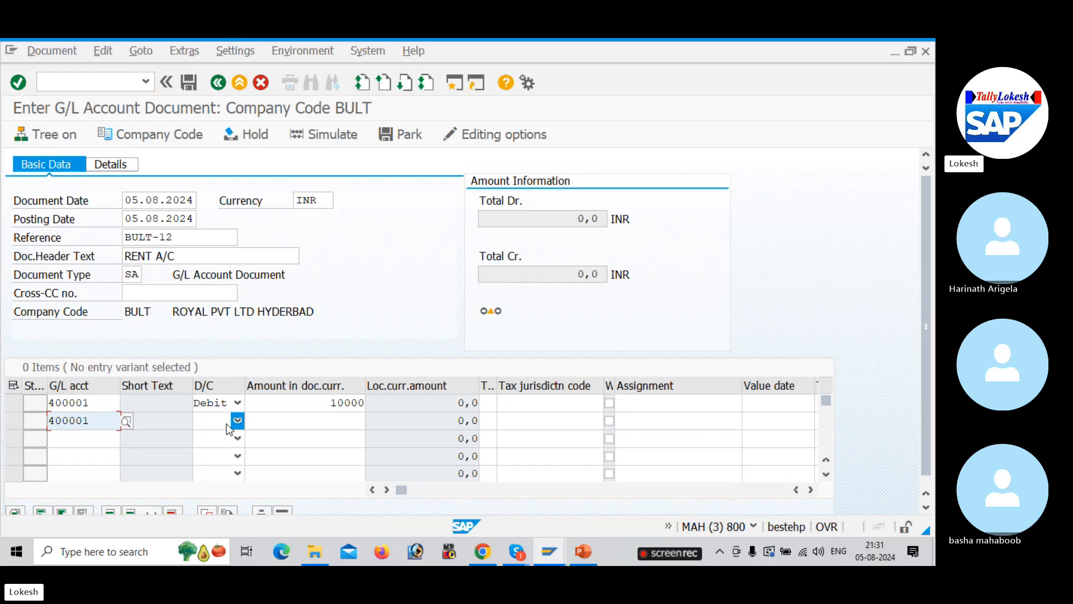
{"action": "left_click", "coordinate": [210, 449]}
{"action": "left_click", "coordinate": [347, 420]}
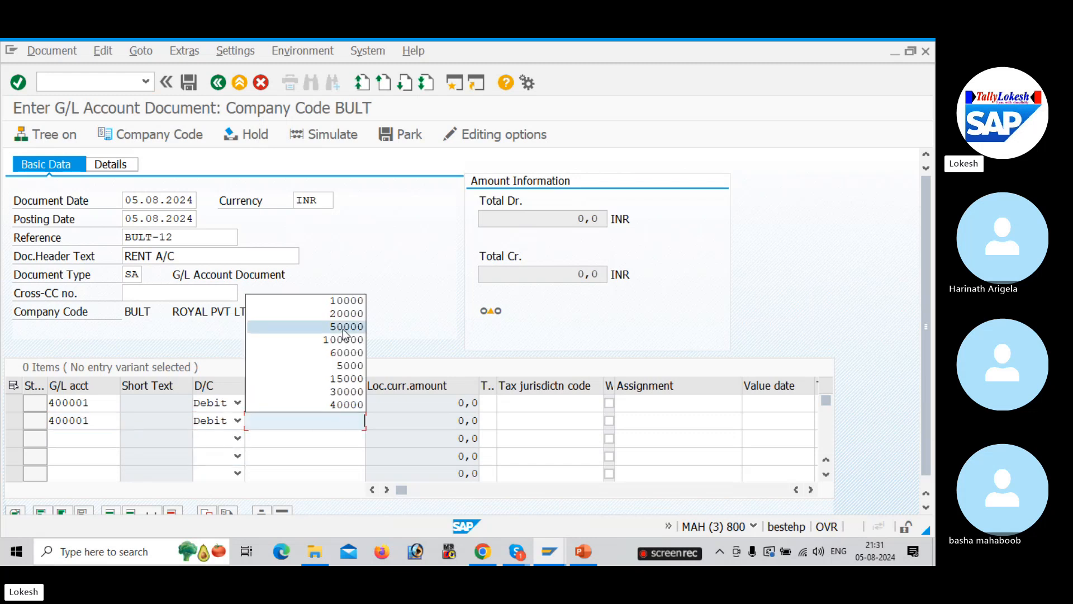
{"action": "left_click", "coordinate": [339, 302]}
Step: Enter the third line item as a credit of 20000 to G/L account 200001
{"action": "left_click", "coordinate": [95, 438]}
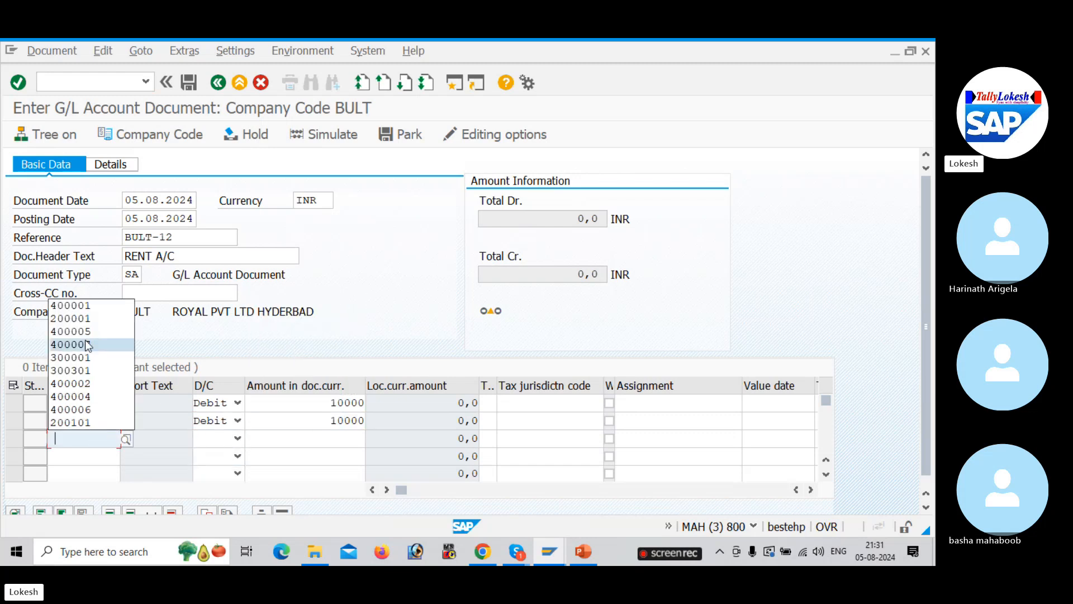
{"action": "left_click", "coordinate": [88, 318]}
{"action": "left_click", "coordinate": [238, 438]}
{"action": "left_click", "coordinate": [208, 450]}
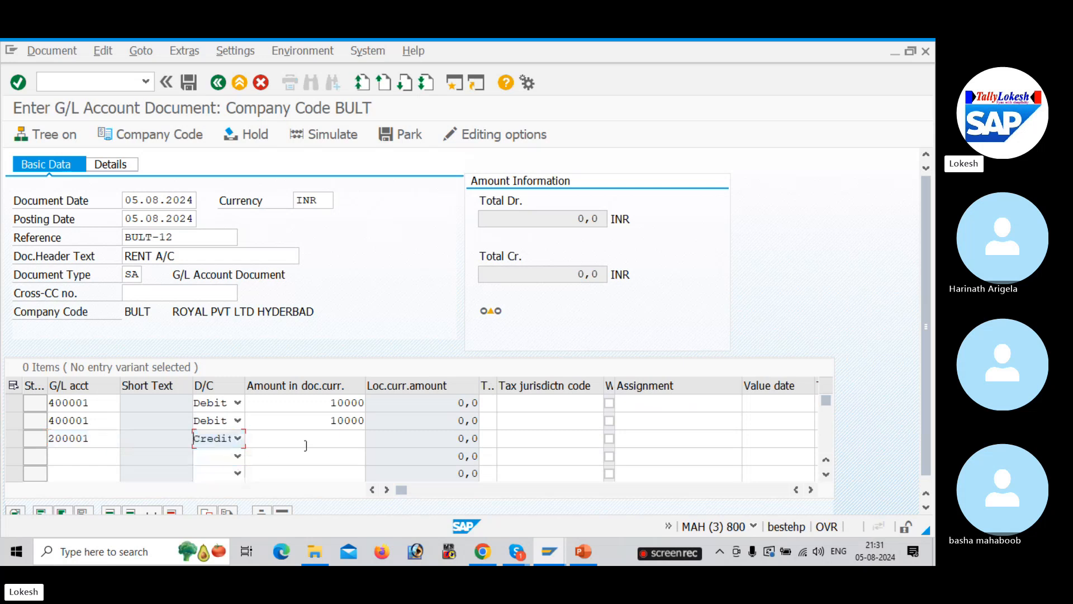
{"action": "left_click", "coordinate": [344, 445]}
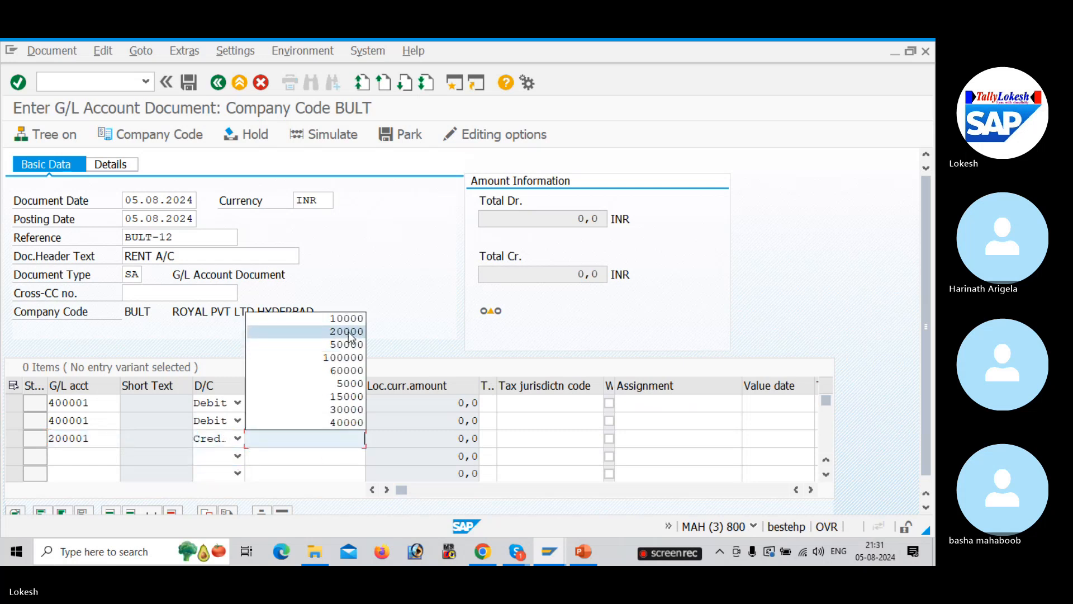
{"action": "left_click", "coordinate": [351, 333]}
Step: Set the bank line's value date to 05.08.2024 and enter texts Rent A/c on both debit lines and BANK A/C on the credit line
{"action": "left_click", "coordinate": [522, 438]}
{"action": "left_click_drag", "start_coordinate": [479, 399], "coordinate": [369, 399]}
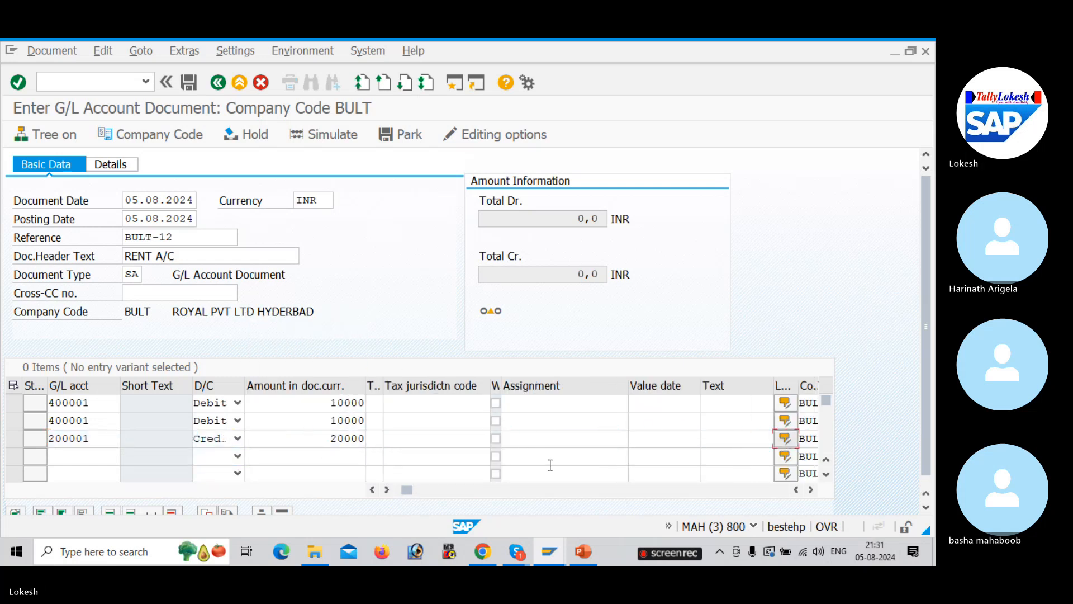
{"action": "left_click", "coordinate": [667, 444]}
{"action": "left_click", "coordinate": [671, 256]}
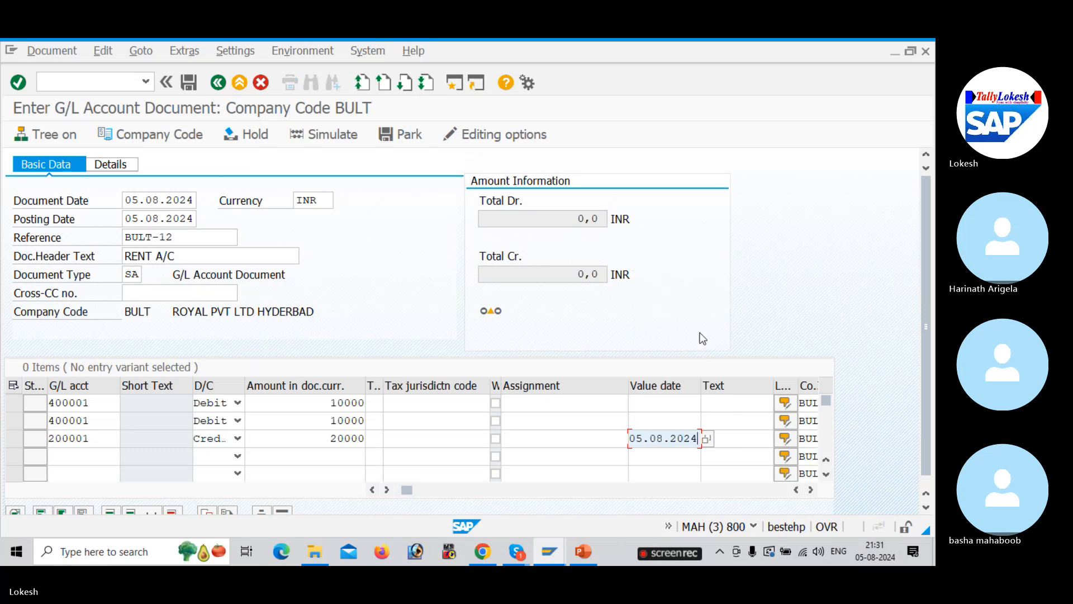
{"action": "left_click", "coordinate": [726, 407]}
{"action": "left_click", "coordinate": [728, 270]}
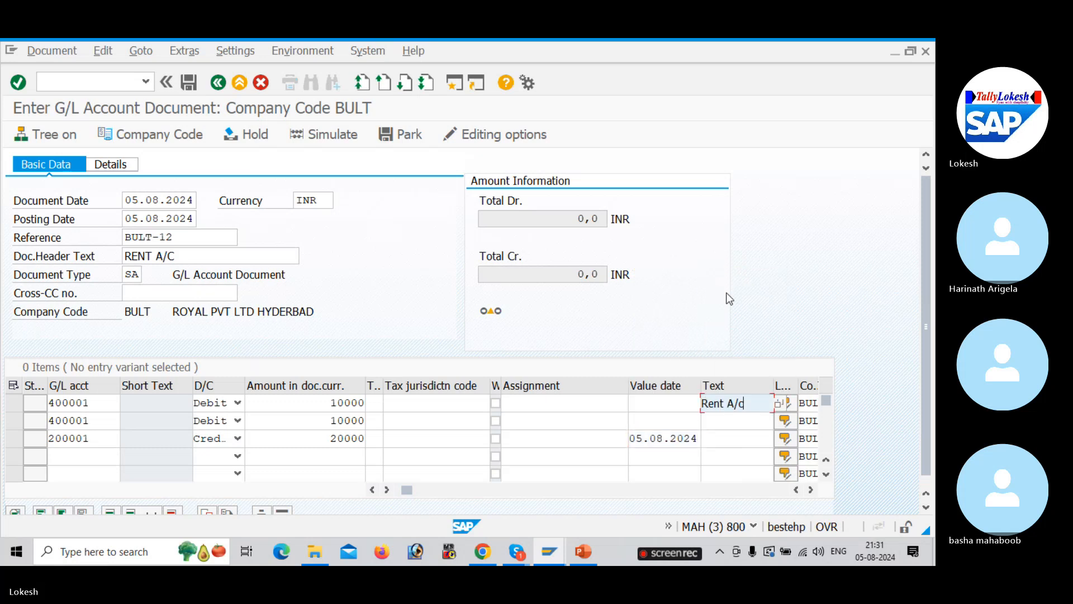
{"action": "left_click", "coordinate": [737, 422]}
{"action": "left_click", "coordinate": [726, 287]}
{"action": "left_click", "coordinate": [730, 438]}
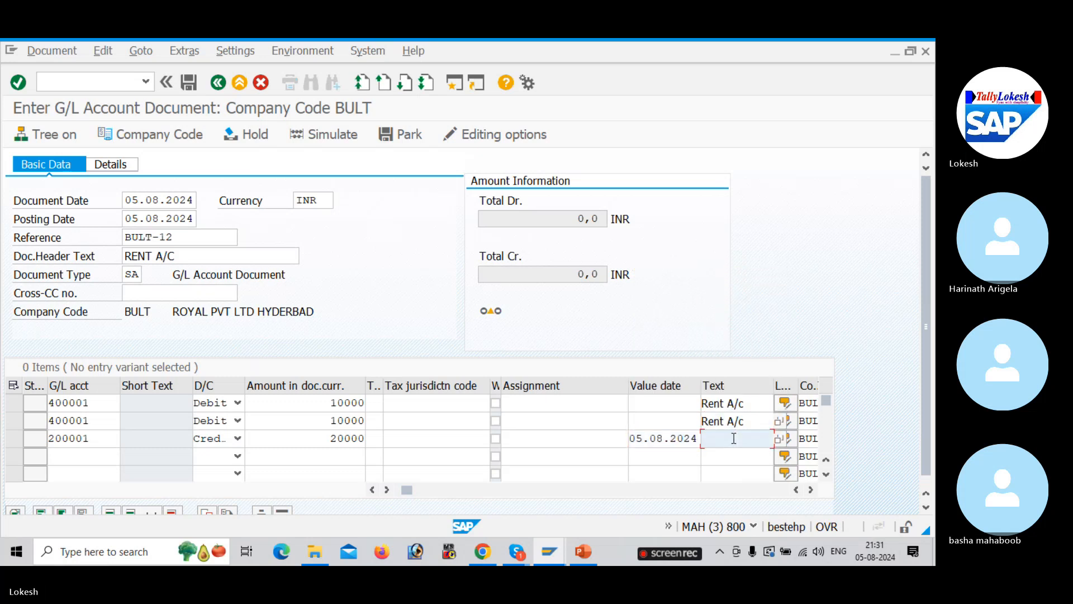
{"action": "left_click", "coordinate": [736, 323]}
Step: Assign cost center 1001 to the first rent line and cost center 1002 to the second rent line
{"action": "key", "text": "Tab"}
{"action": "key", "text": "Tab"}
{"action": "key", "text": "Tab"}
{"action": "key", "text": "Tab"}
{"action": "key", "text": "Tab"}
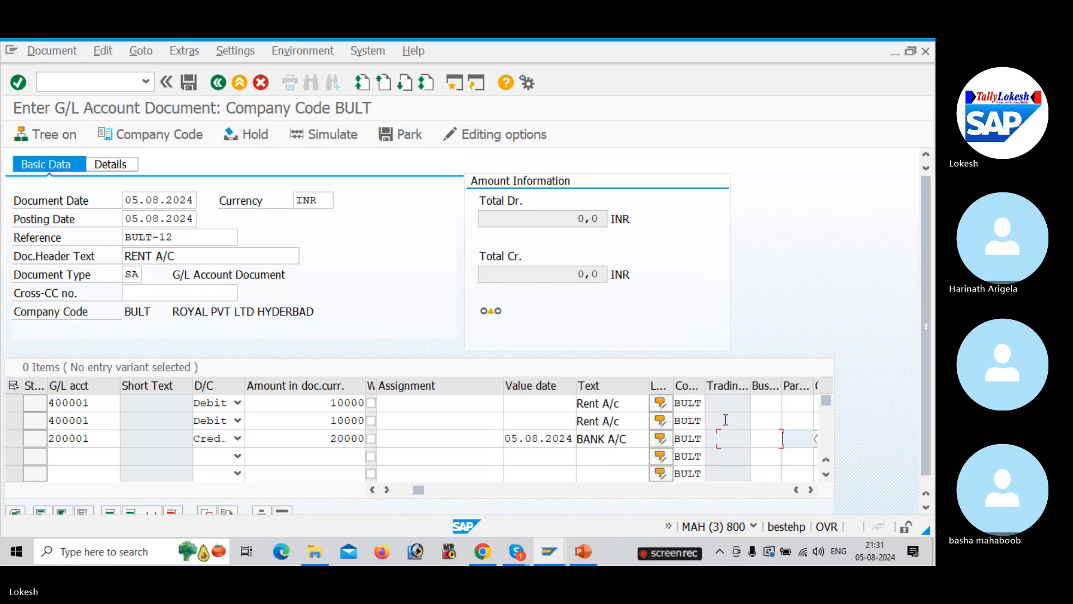
{"action": "left_click", "coordinate": [727, 403]}
{"action": "left_click", "coordinate": [720, 419]}
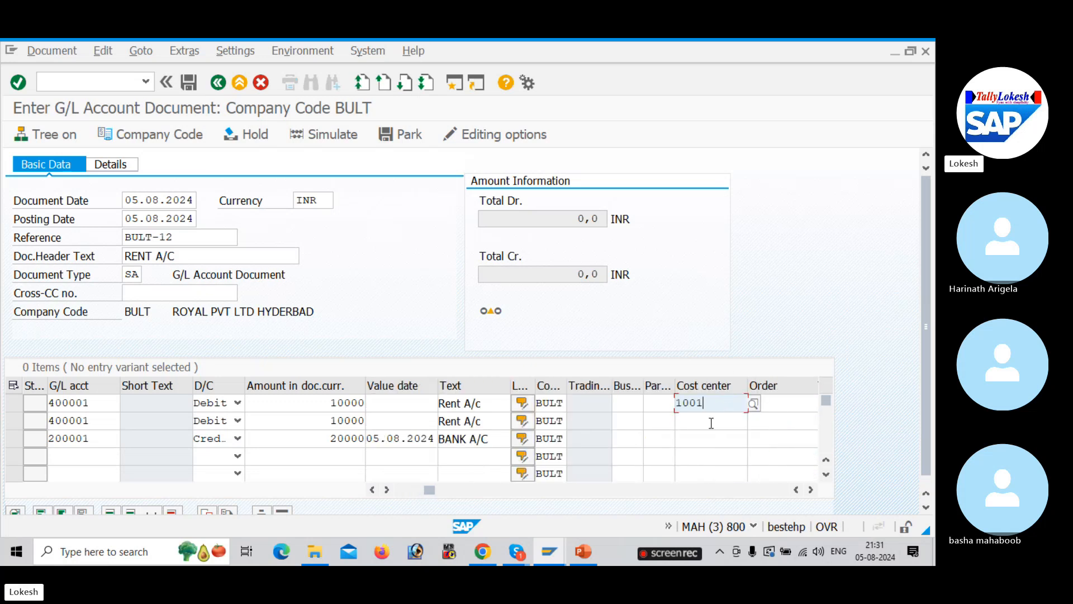
{"action": "left_click", "coordinate": [710, 422]}
{"action": "left_click", "coordinate": [693, 449]}
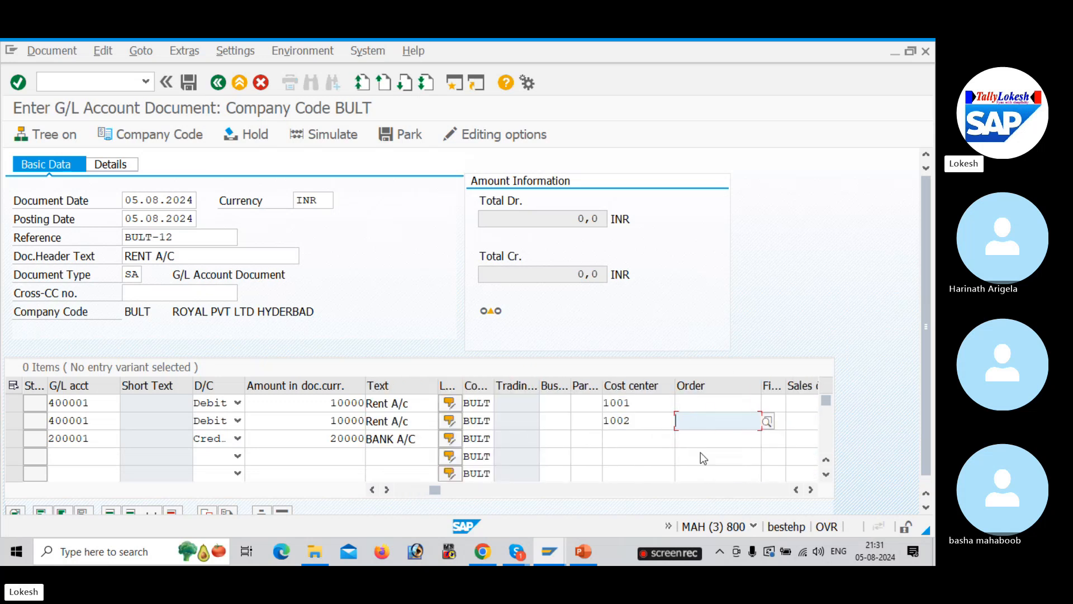
Step: Simulate and post the rent document, and display the posted document
{"action": "key", "text": "Return"}
{"action": "left_click", "coordinate": [331, 139]}
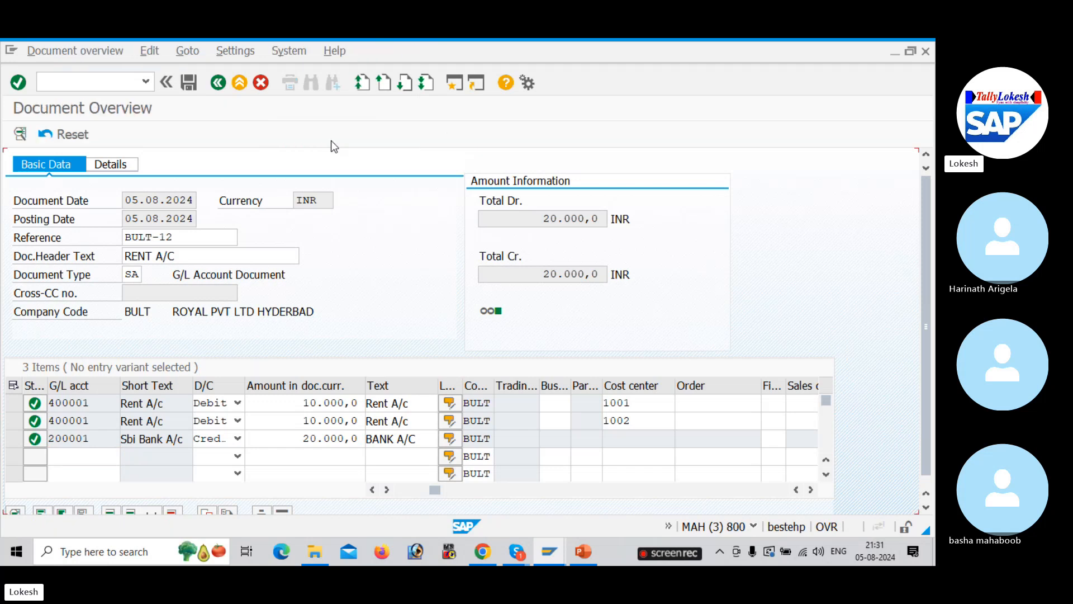
{"action": "left_click", "coordinate": [194, 88]}
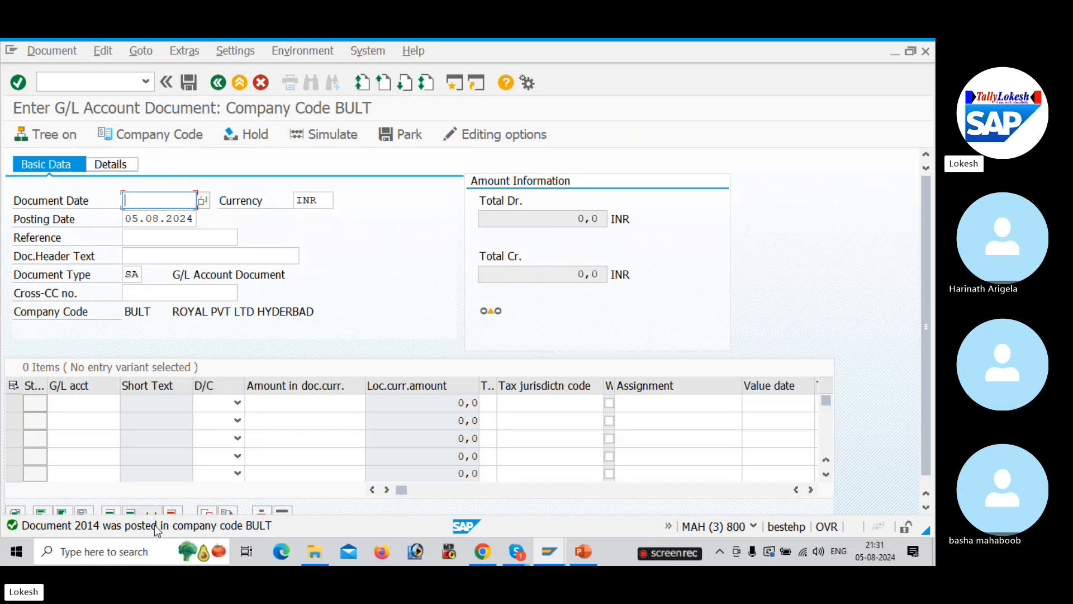
{"action": "left_click", "coordinate": [37, 50]}
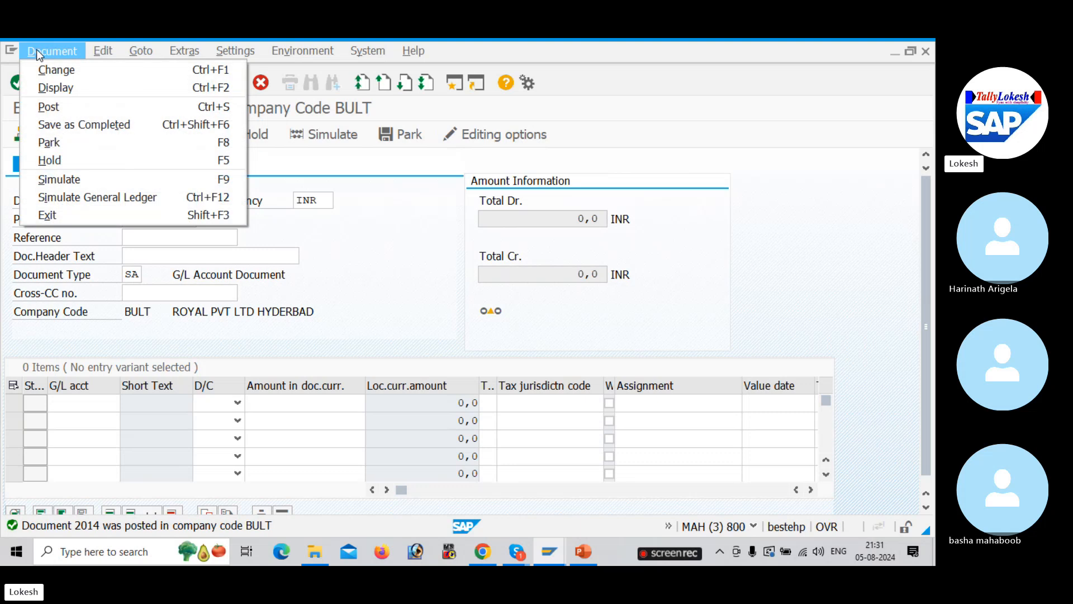
{"action": "left_click", "coordinate": [63, 91]}
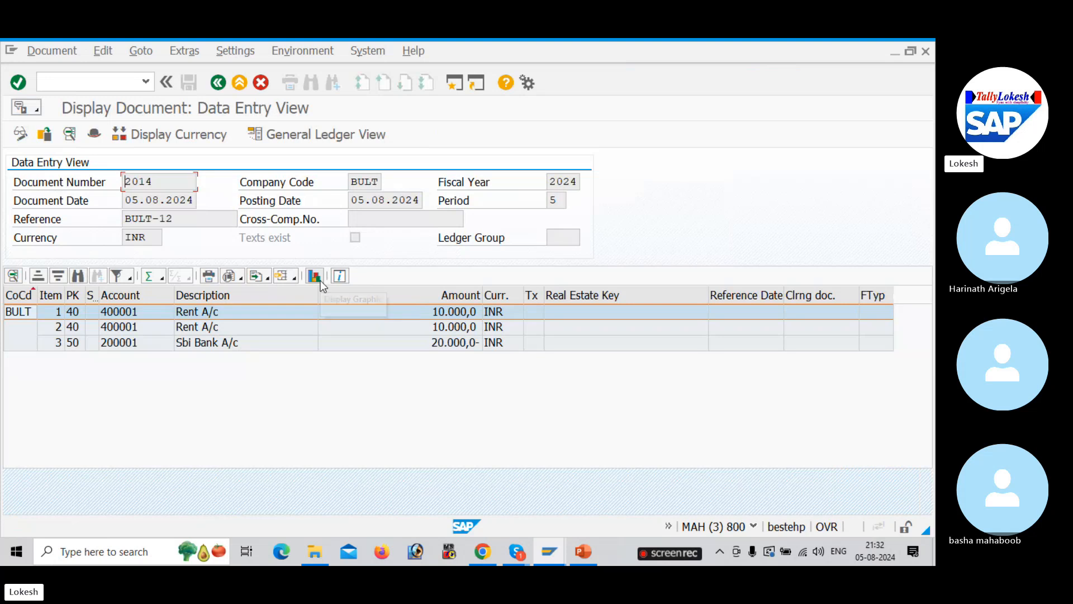
{"action": "left_click", "coordinate": [291, 281]}
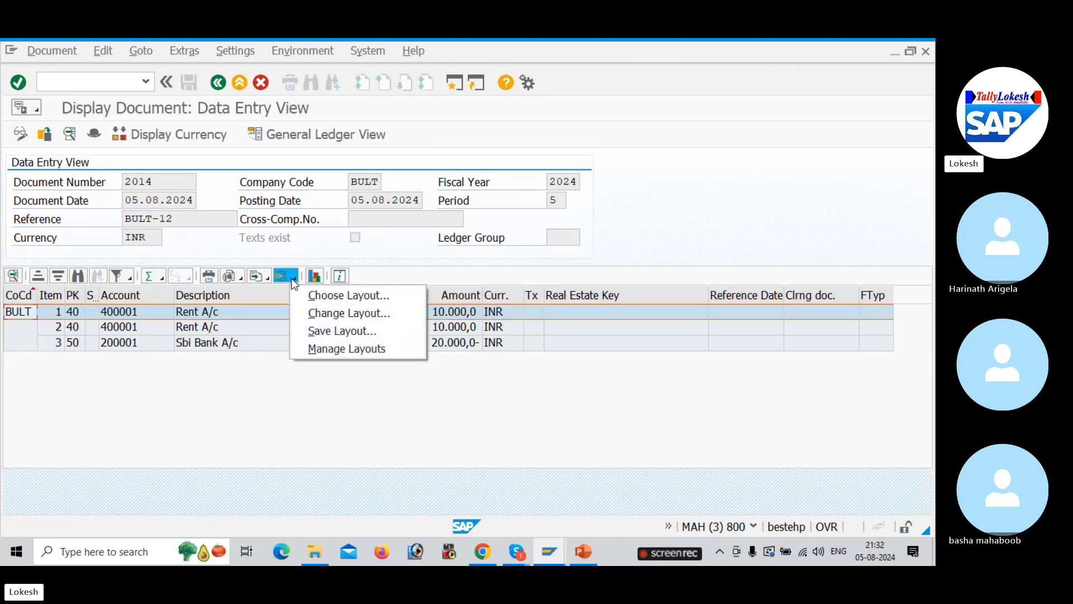
{"action": "left_click", "coordinate": [322, 313]}
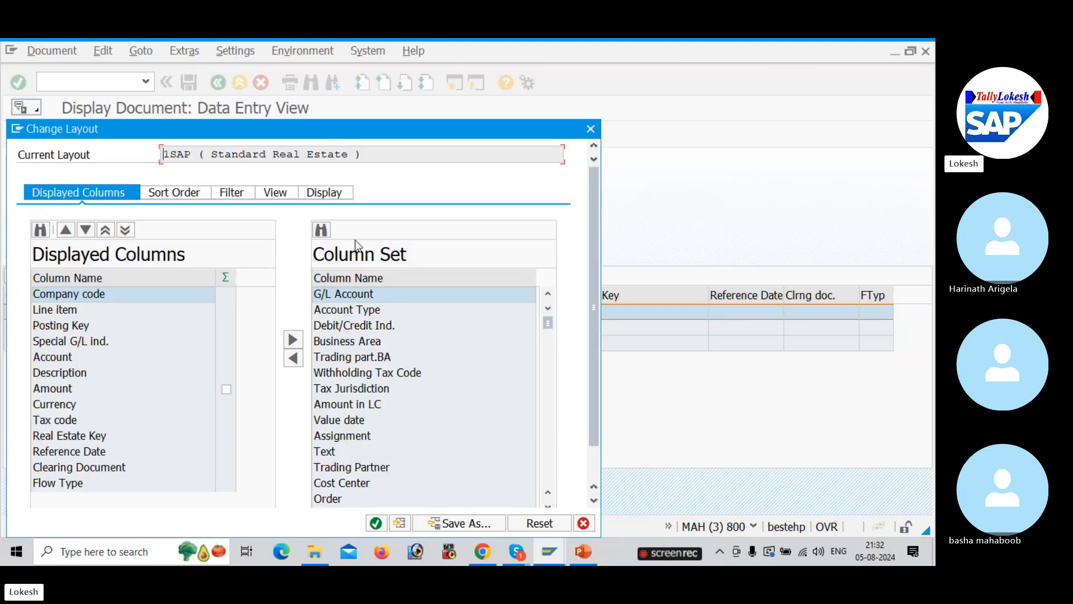
{"action": "left_click", "coordinate": [591, 129]}
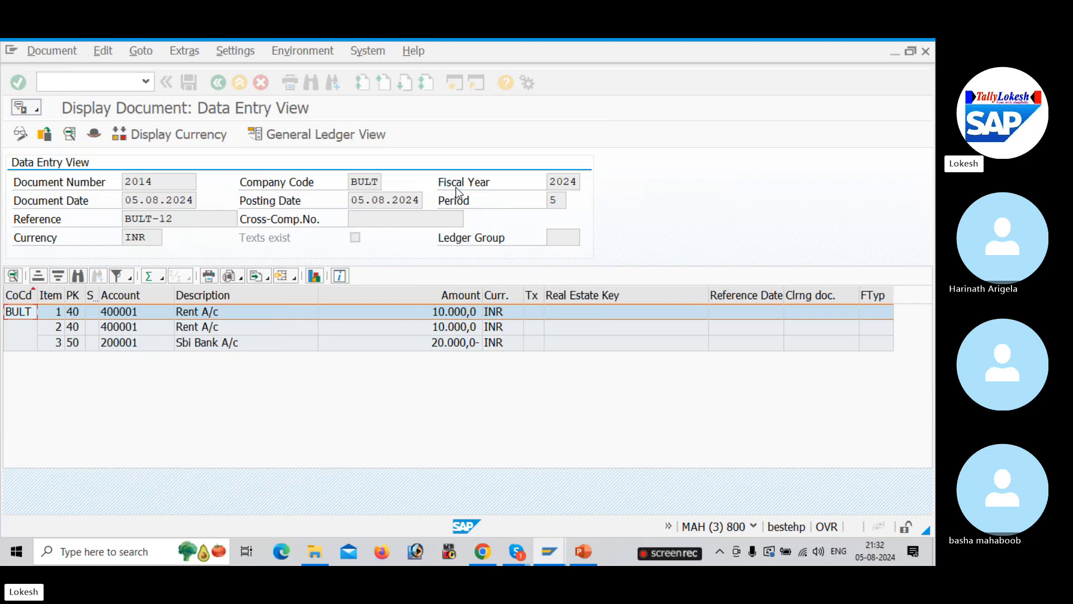
Step: Apply the existing saved layout that includes the Cost Center column to the posted document's line items
{"action": "left_click", "coordinate": [295, 279]}
{"action": "left_click", "coordinate": [314, 295]}
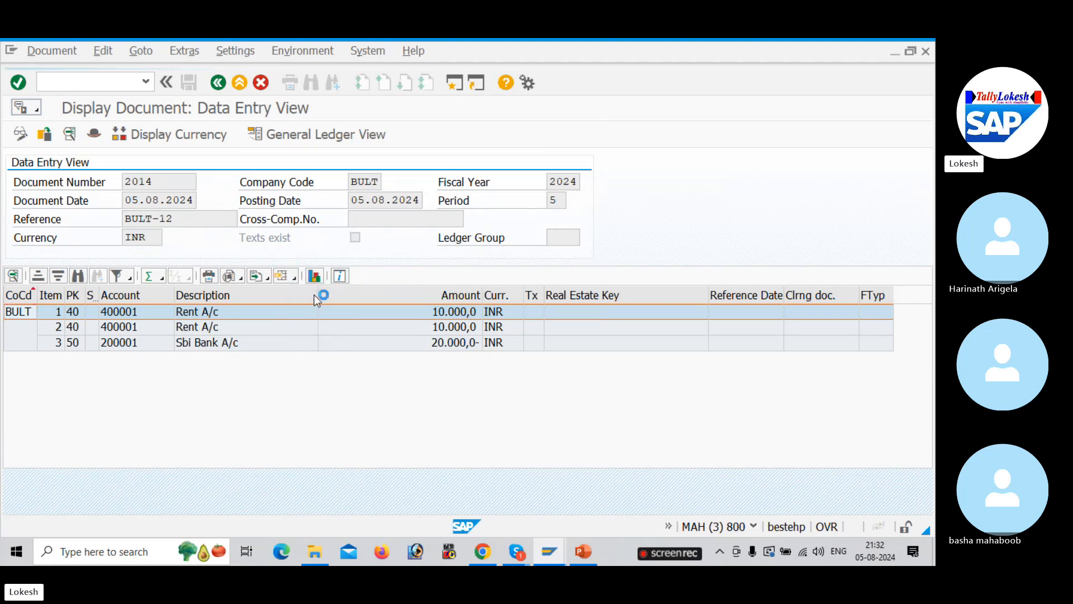
{"action": "double_click", "coordinate": [185, 267]}
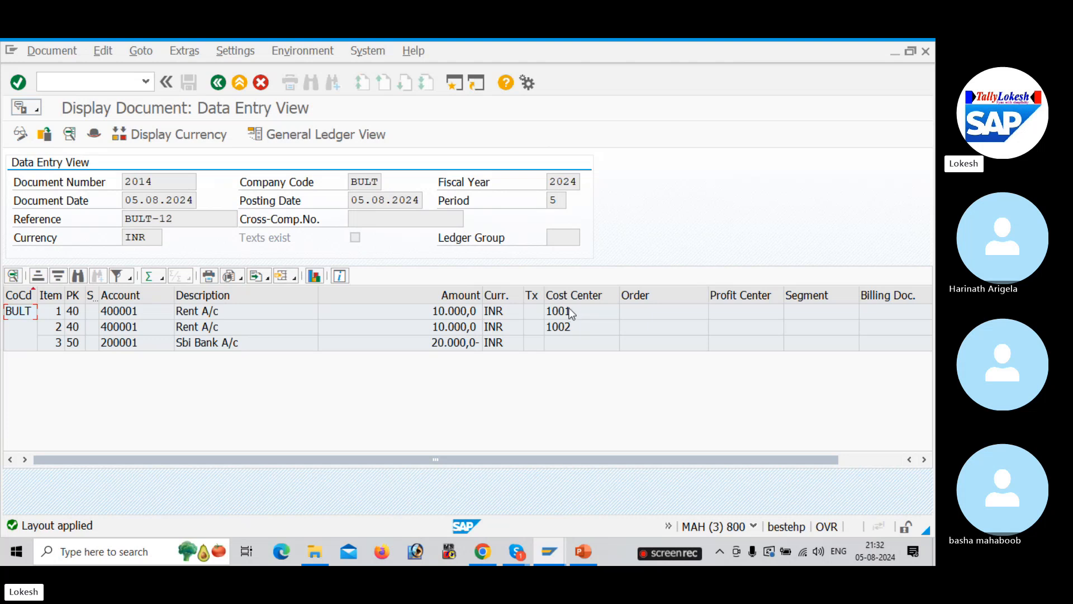
Step: List the accounting documents linked to the posted entry, check the accounting and controlling documents, and close the list
{"action": "left_click", "coordinate": [361, 55]}
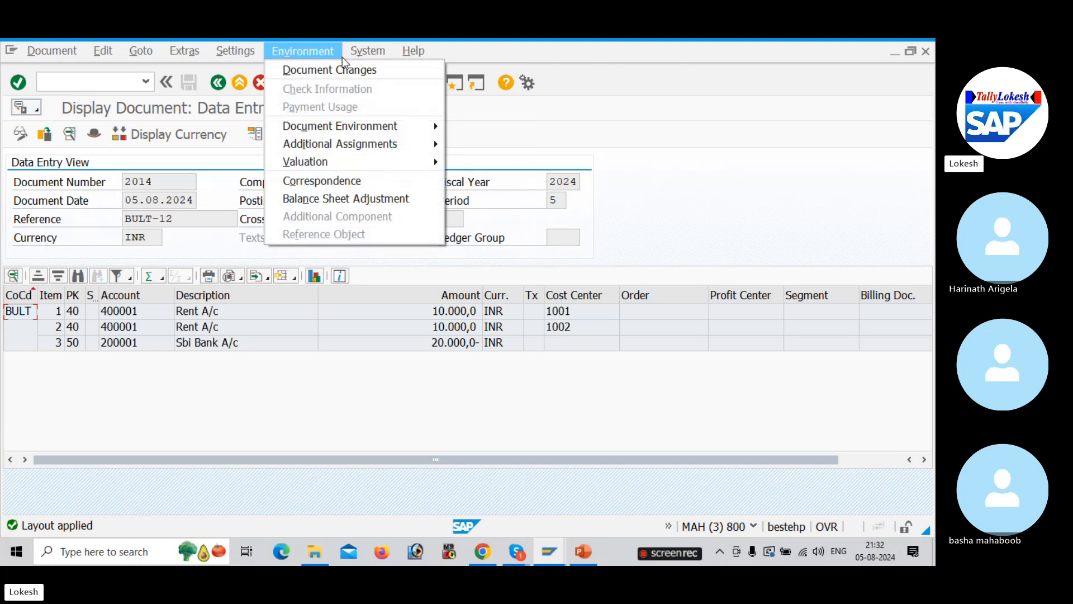
{"action": "left_click", "coordinate": [342, 57]}
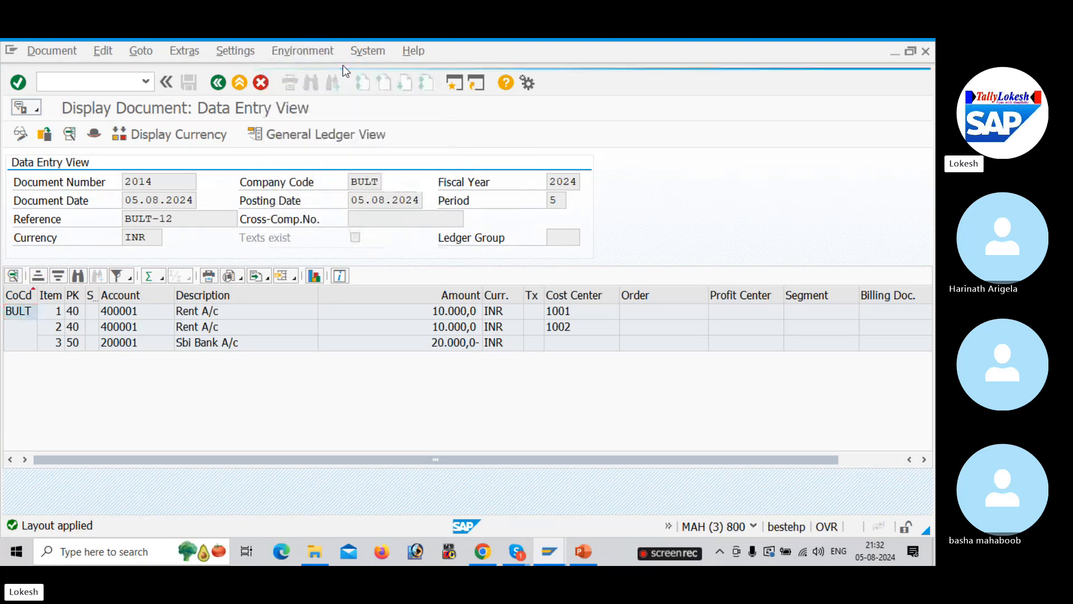
{"action": "left_click", "coordinate": [302, 51]}
{"action": "mouse_move", "coordinate": [364, 125]}
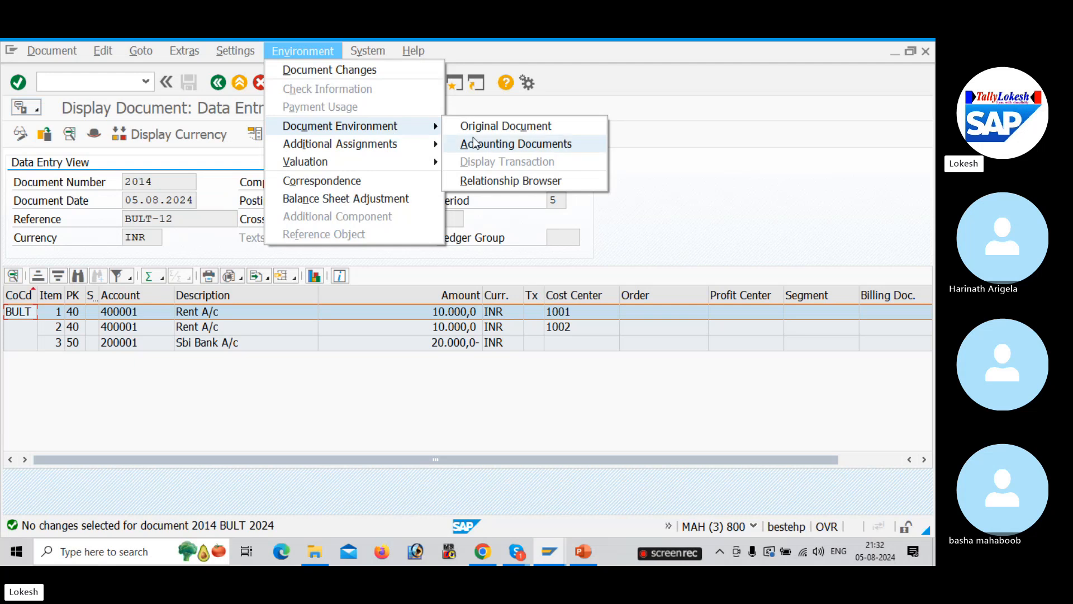
{"action": "left_click", "coordinate": [540, 145]}
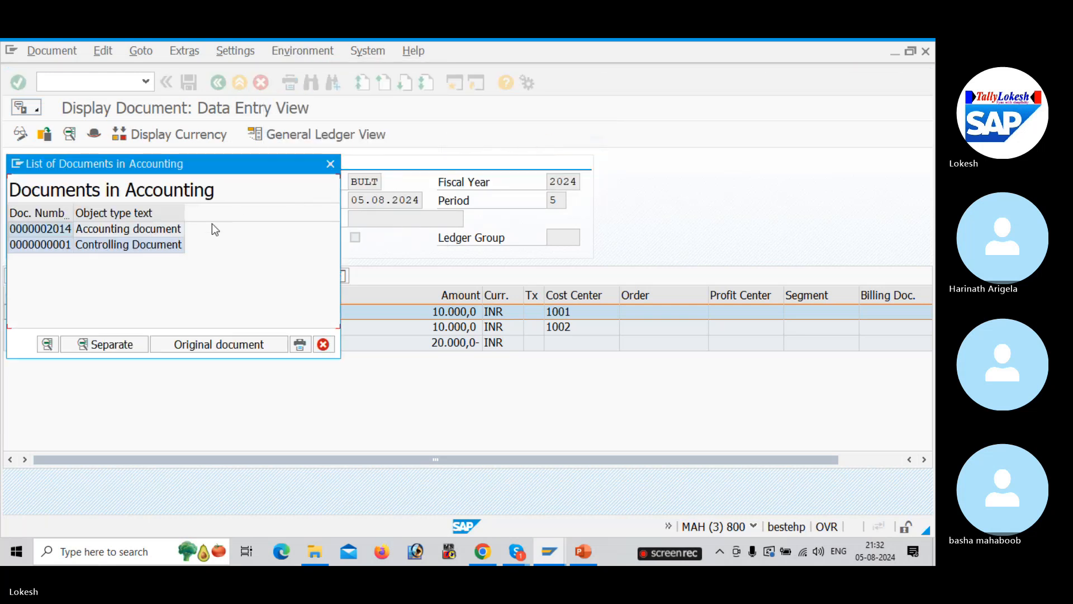
{"action": "left_click", "coordinate": [113, 232]}
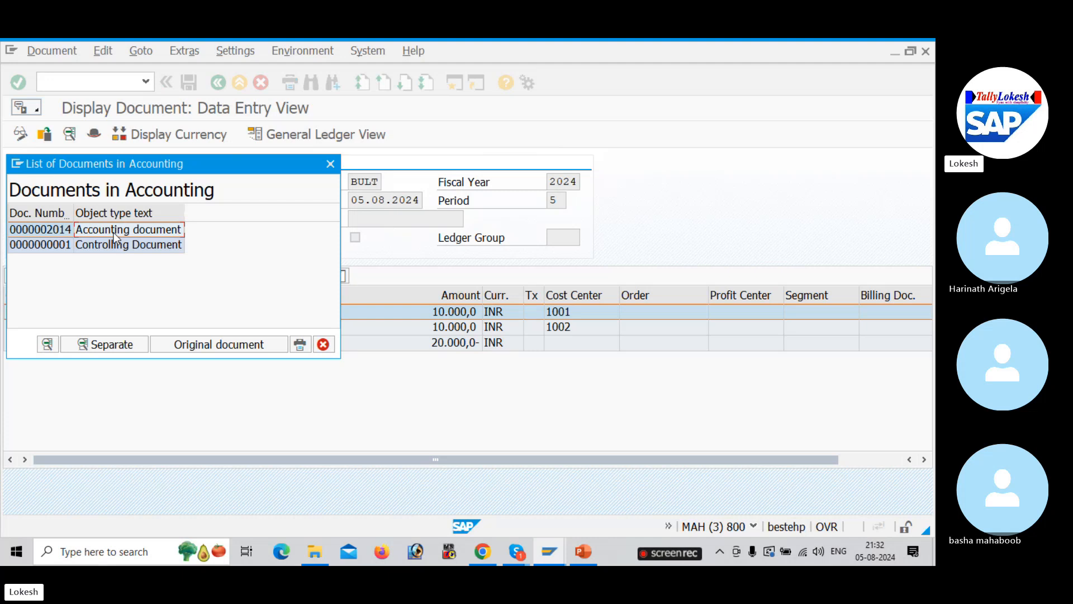
{"action": "left_click", "coordinate": [119, 246]}
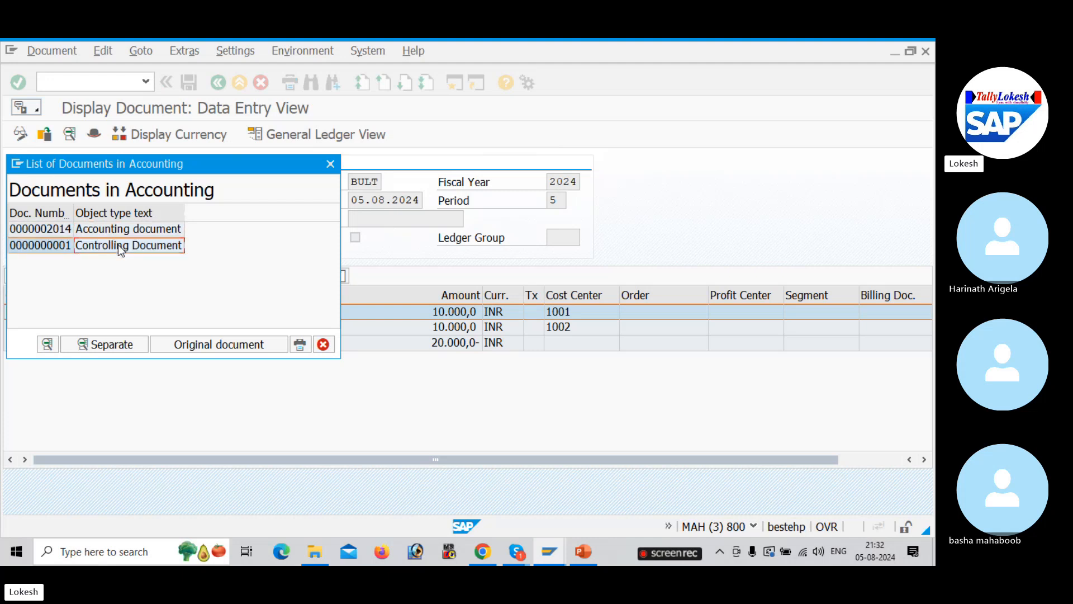
{"action": "left_click", "coordinate": [327, 169]}
Step: Open the COST CENTERS presentation from the Co Concepts folder and copy the cost center reporting code S_ALR_87013611 from slide 2
{"action": "key", "text": "alt+Tab"}
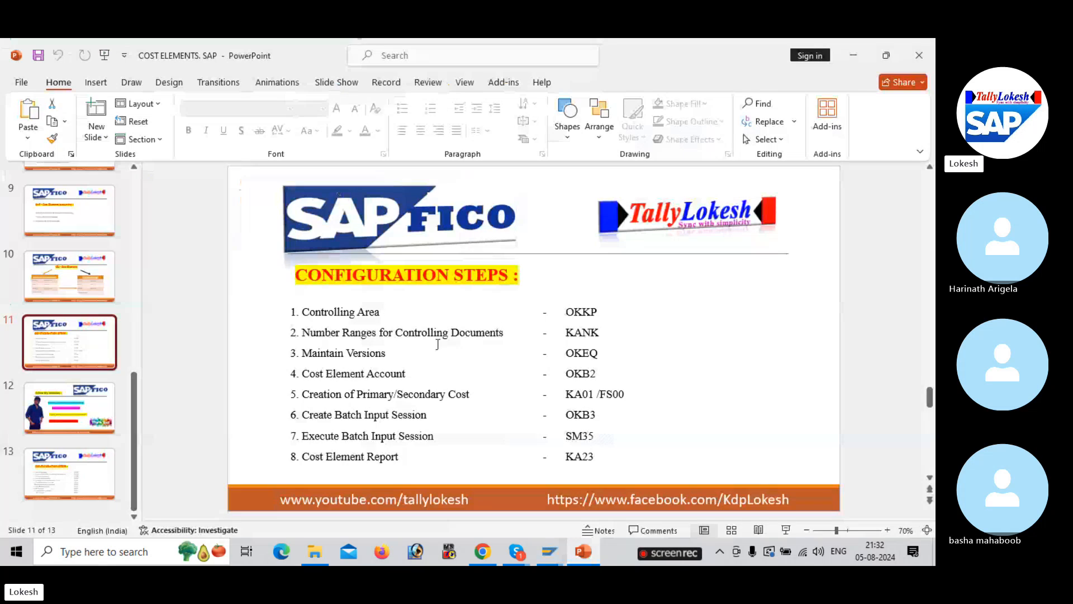
{"action": "key", "text": "alt+Tab"}
{"action": "key", "text": "alt+Tab"}
{"action": "key", "text": "alt+Tab"}
{"action": "key", "text": "alt+Tab"}
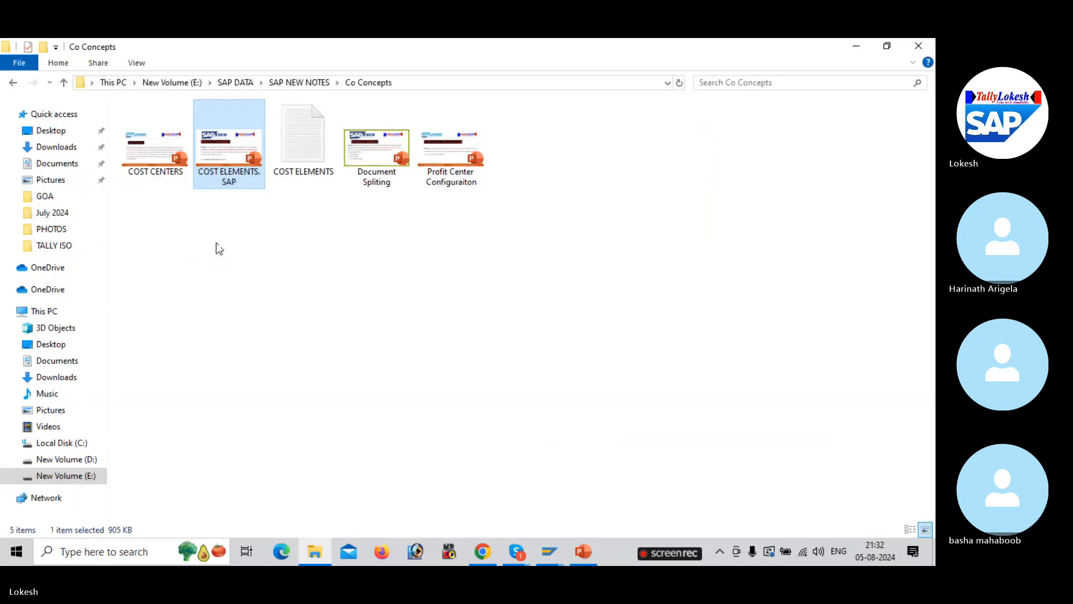
{"action": "left_click", "coordinate": [156, 161]}
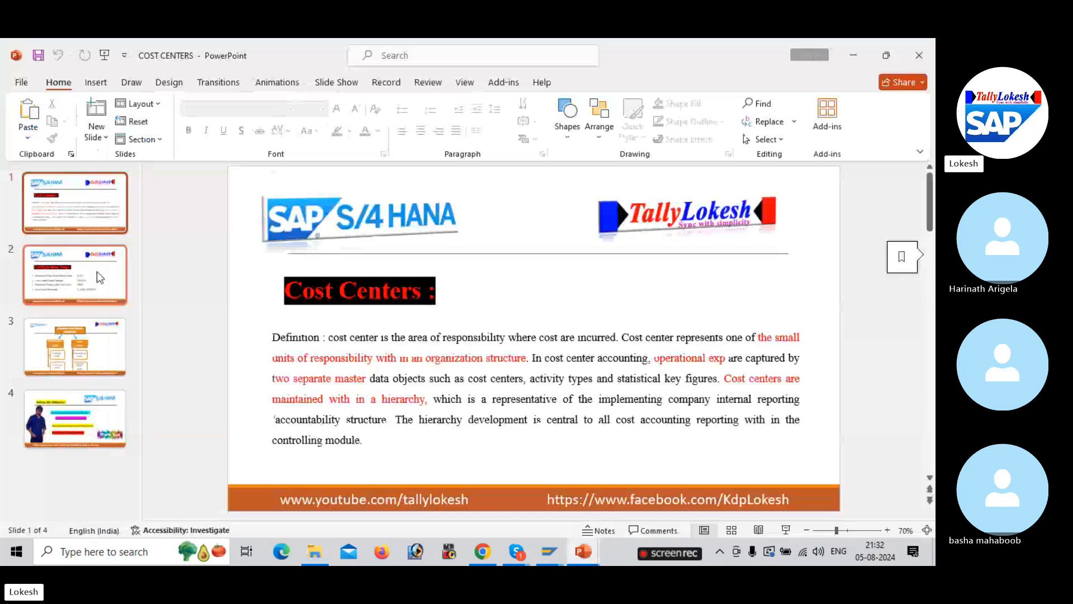
{"action": "left_click", "coordinate": [96, 271]}
{"action": "left_click_drag", "start_coordinate": [547, 423], "coordinate": [655, 423]}
{"action": "key", "text": "ctrl+c"}
Step: Switch to the SAP session with the COIN error, exit the message and execute cost center report S_ALR_87013611 for controlling area BULT
{"action": "mouse_move", "coordinate": [550, 552]}
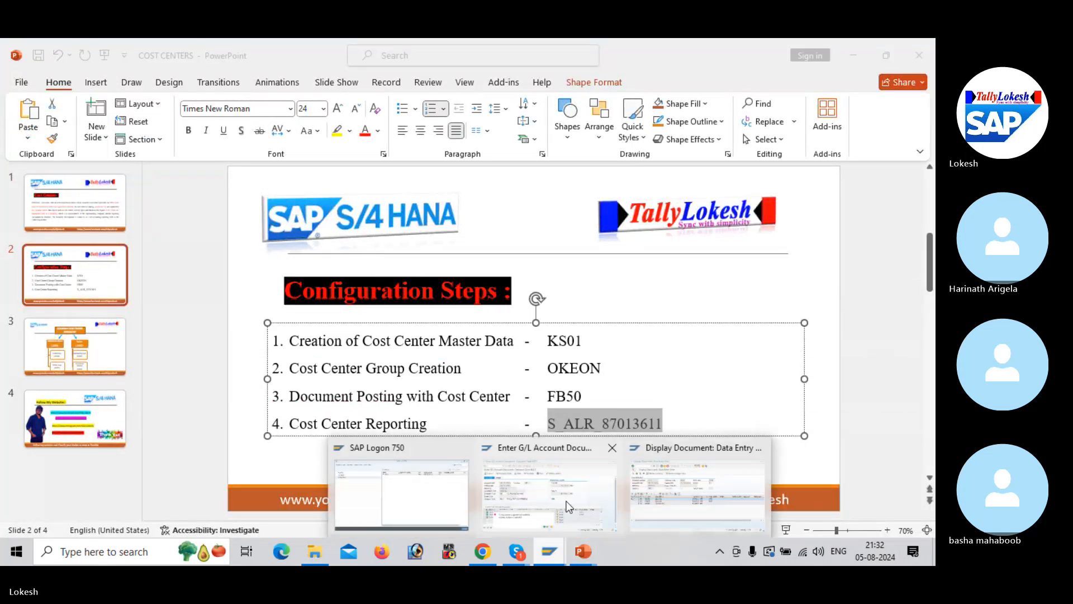
{"action": "left_click", "coordinate": [581, 486]}
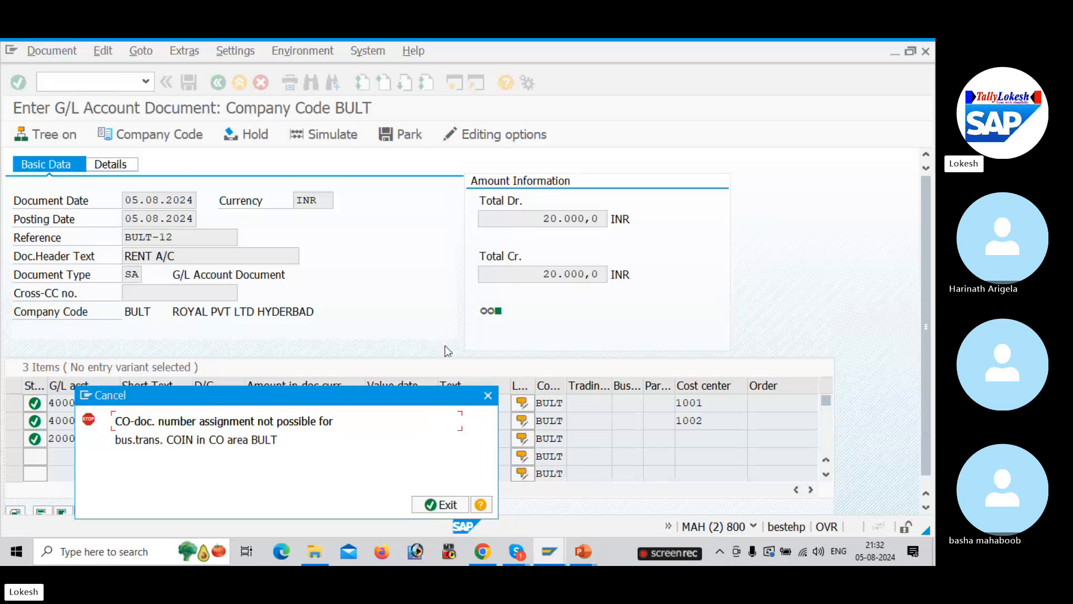
{"action": "key", "text": "Return"}
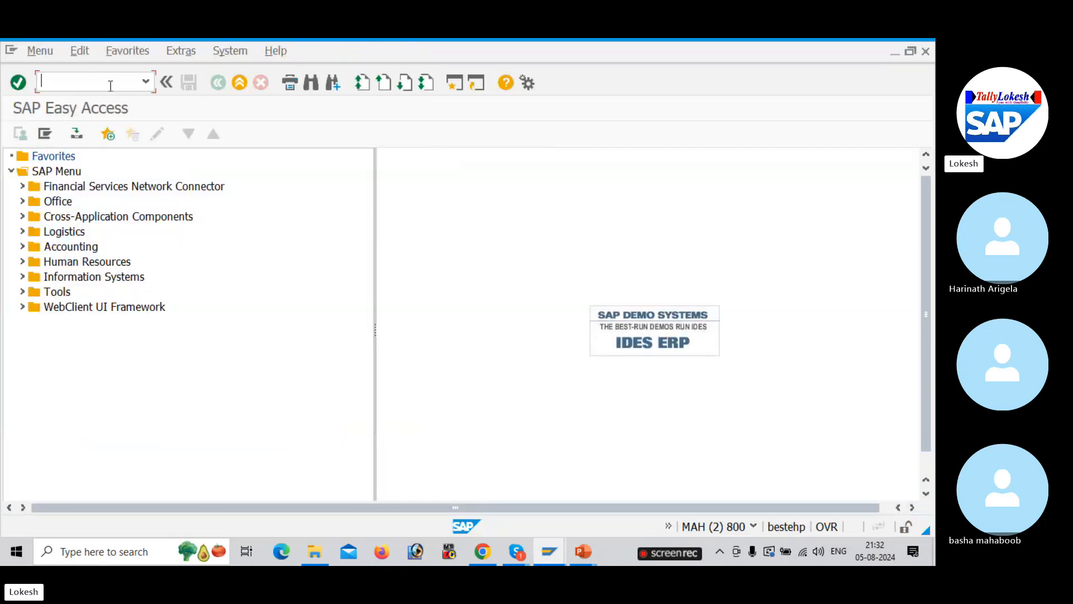
{"action": "key", "text": "ctrl+v"}
{"action": "key", "text": "Return"}
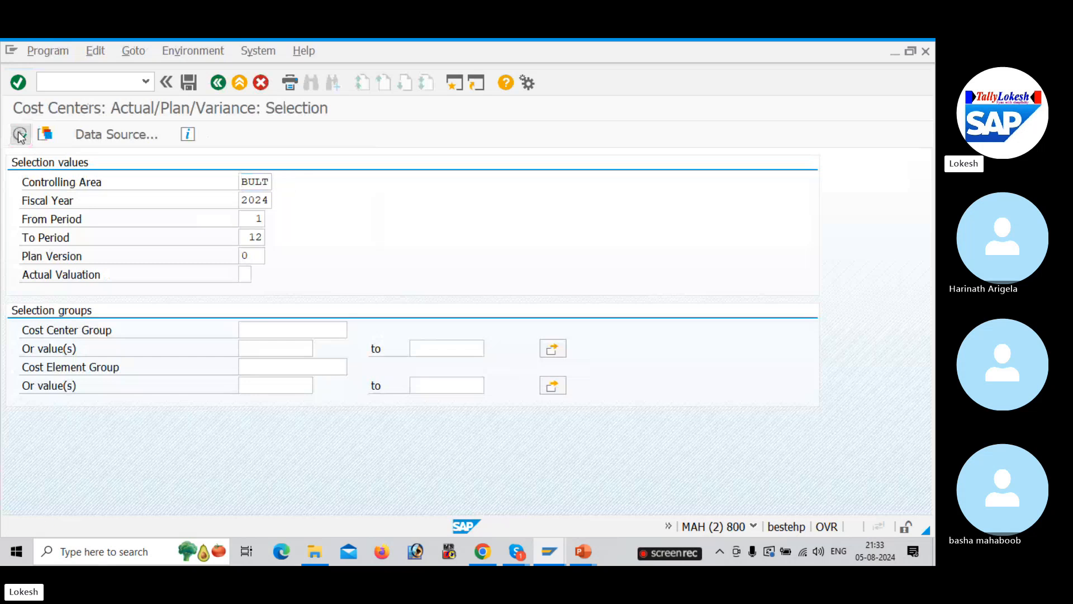
{"action": "left_click", "coordinate": [20, 134]}
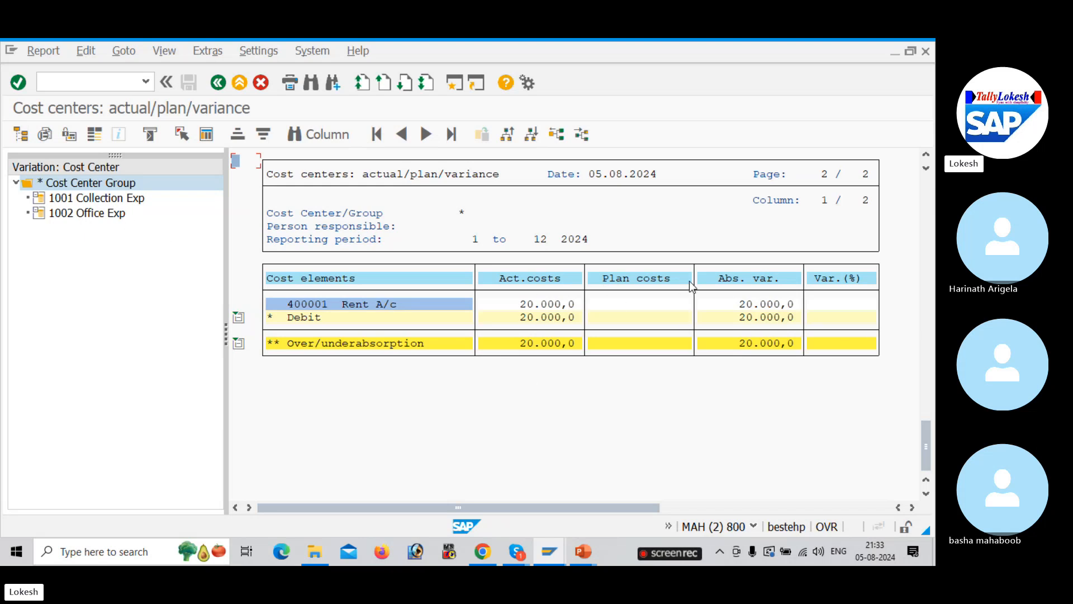
Step: Switch to the Skype window of the SAP BATCH 11 group call
{"action": "left_click", "coordinate": [517, 551]}
{"action": "left_click", "coordinate": [516, 494]}
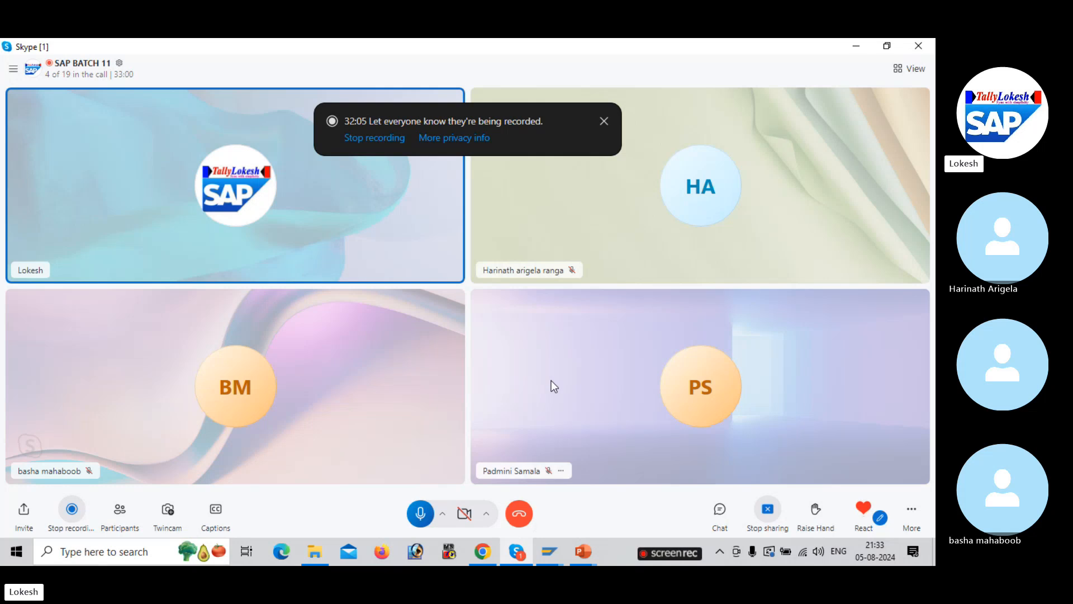